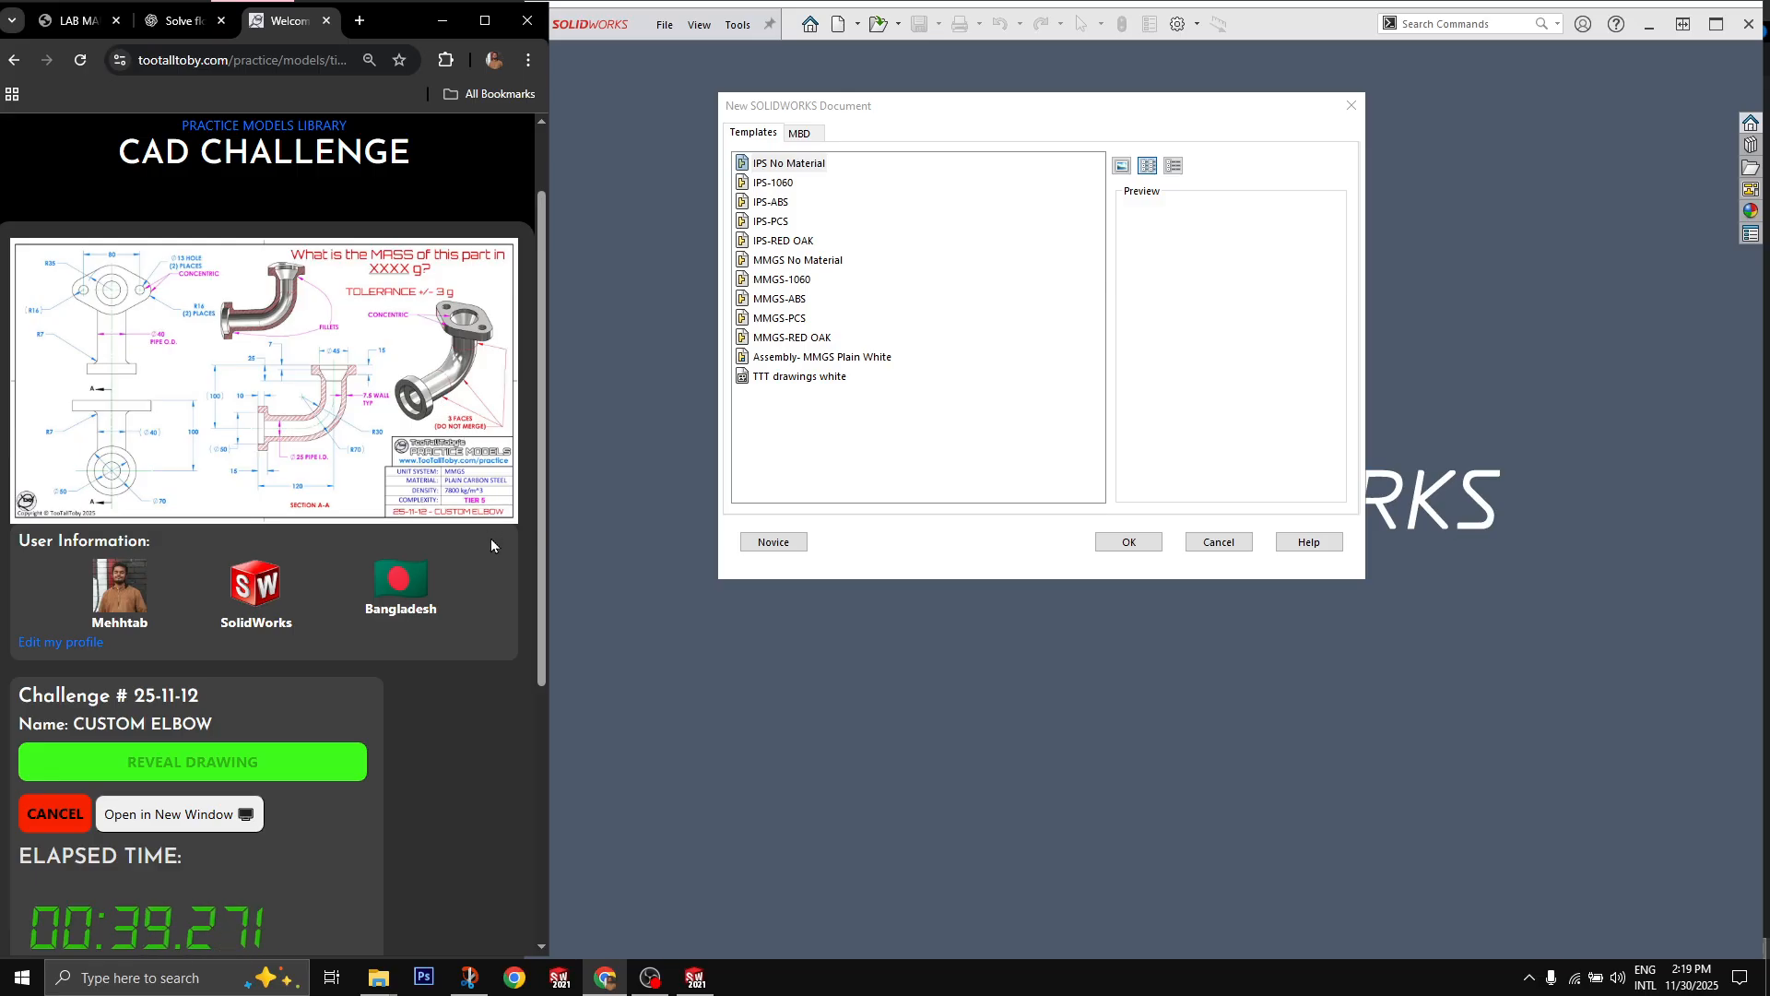
Step: Create an MMGS-PCS part and sketch an L-shaped path on the Right Plane from the origin, about 175 mm across and 119 mm up
click(759, 317)
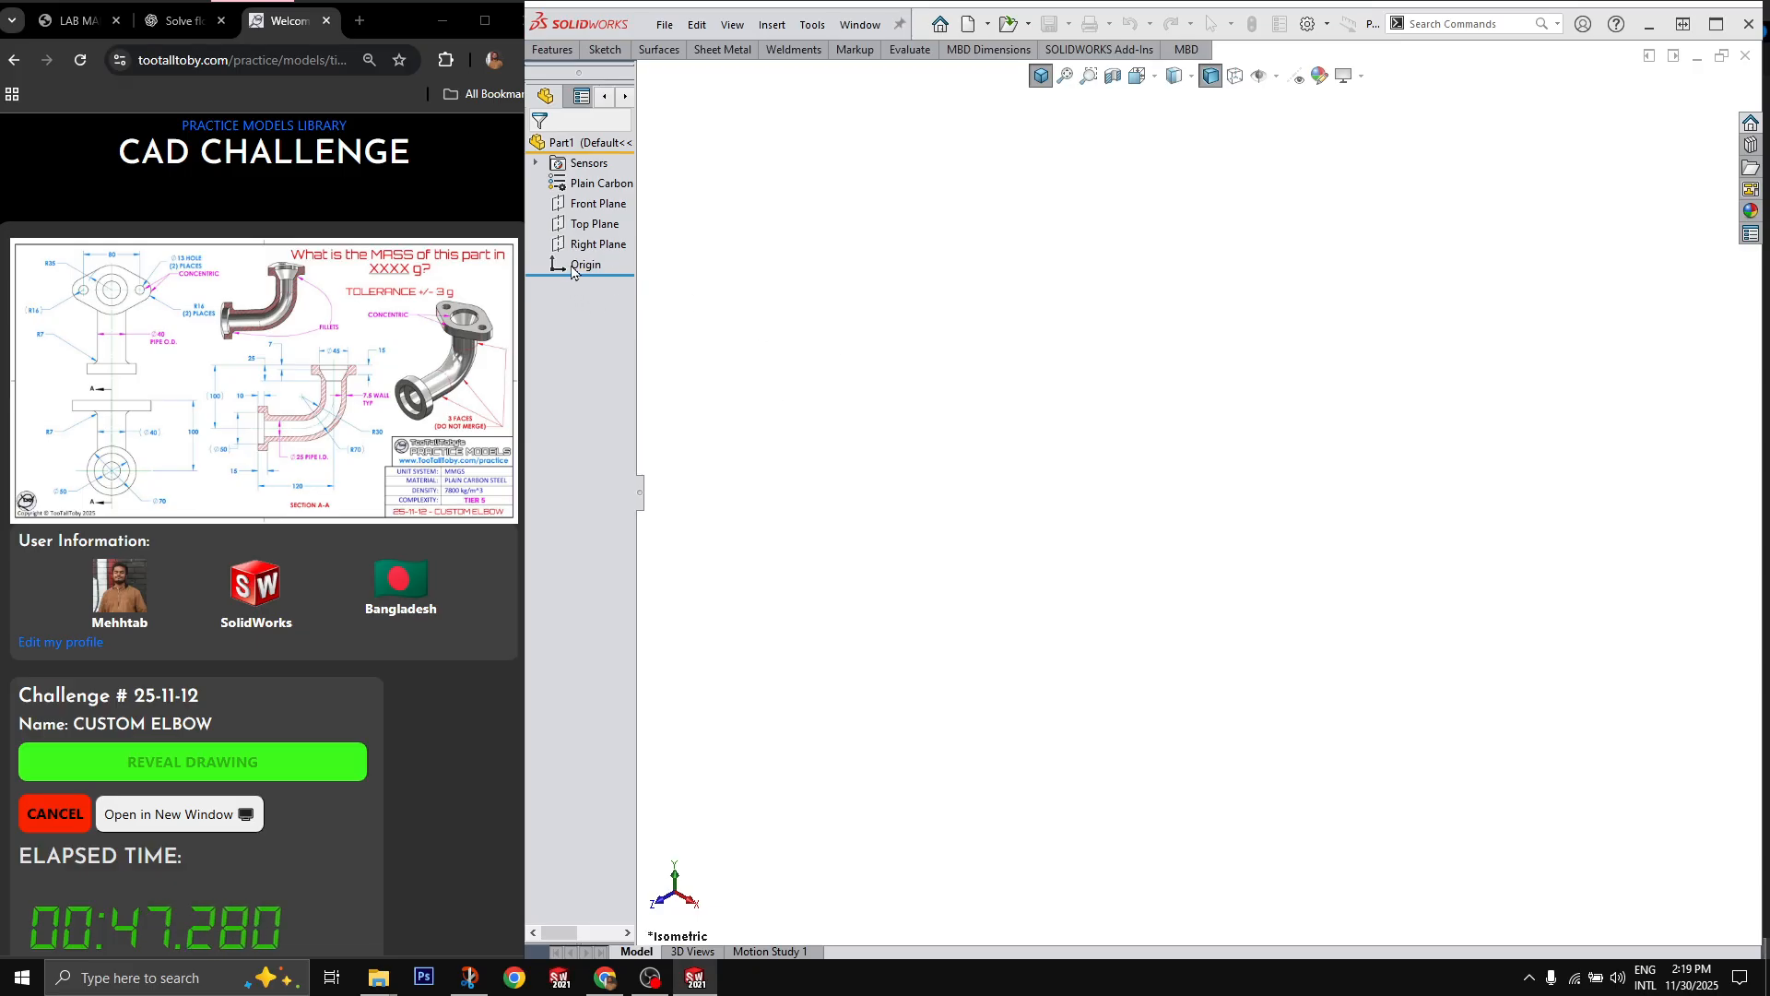
click(595, 243)
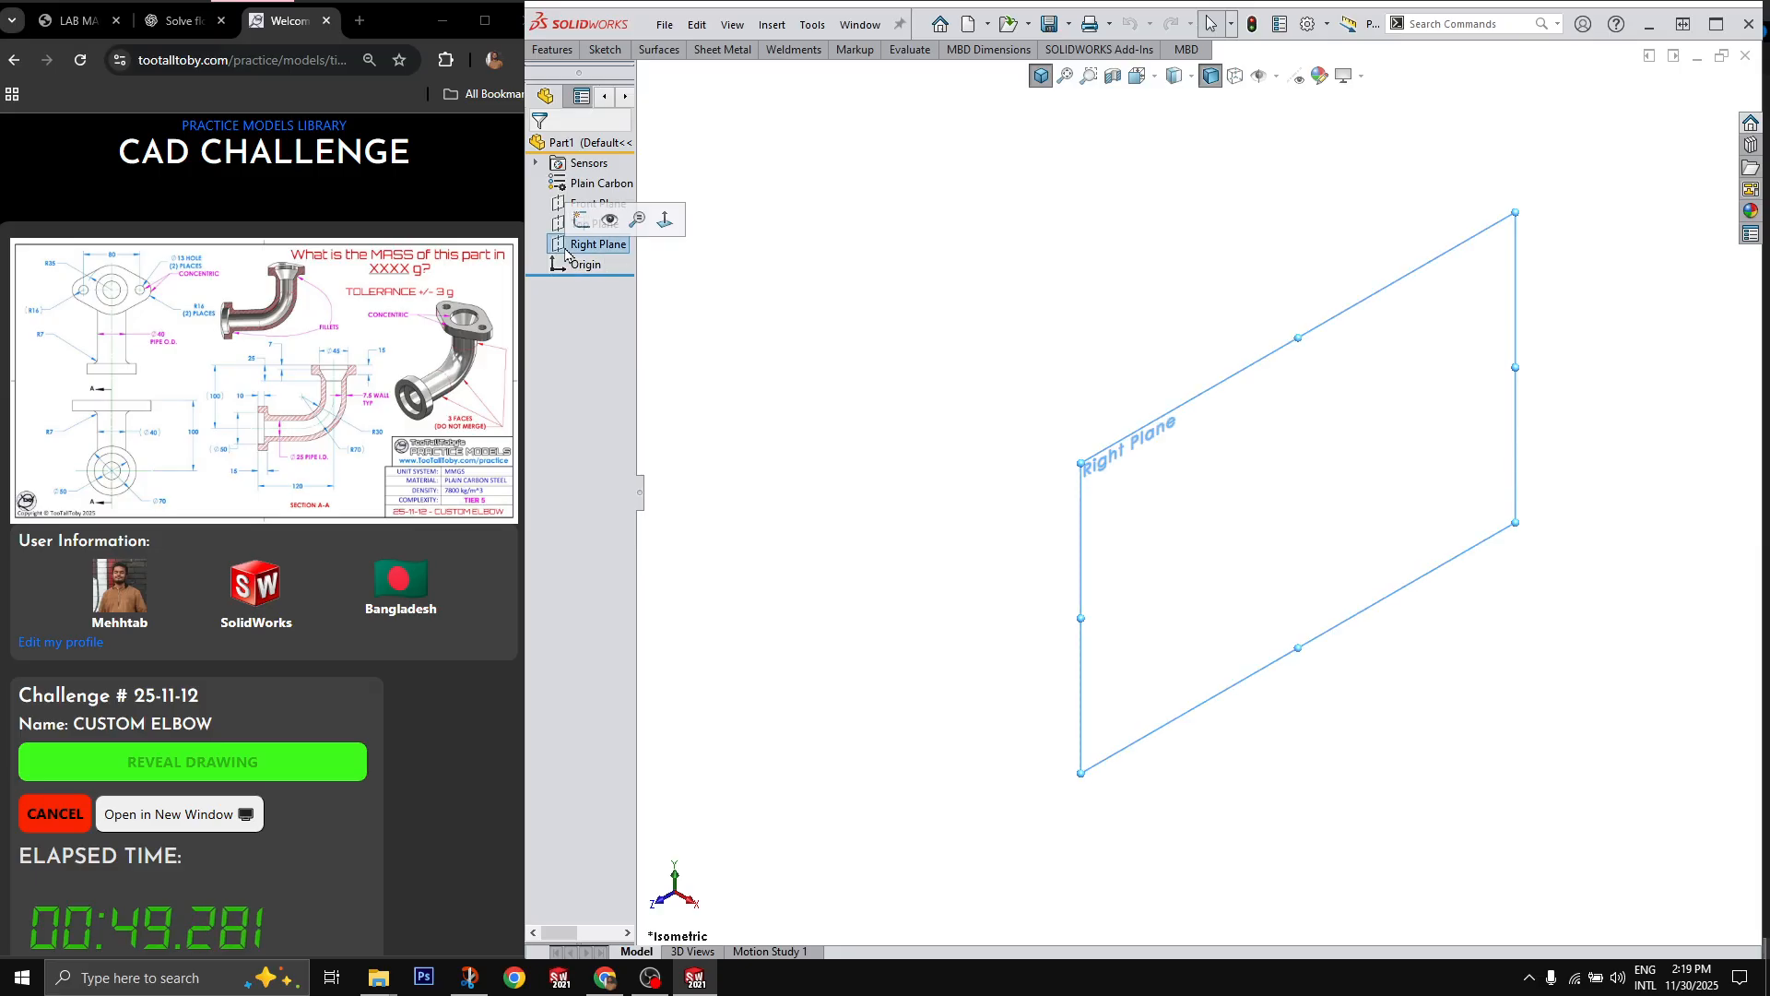
key(l)
click(1300, 495)
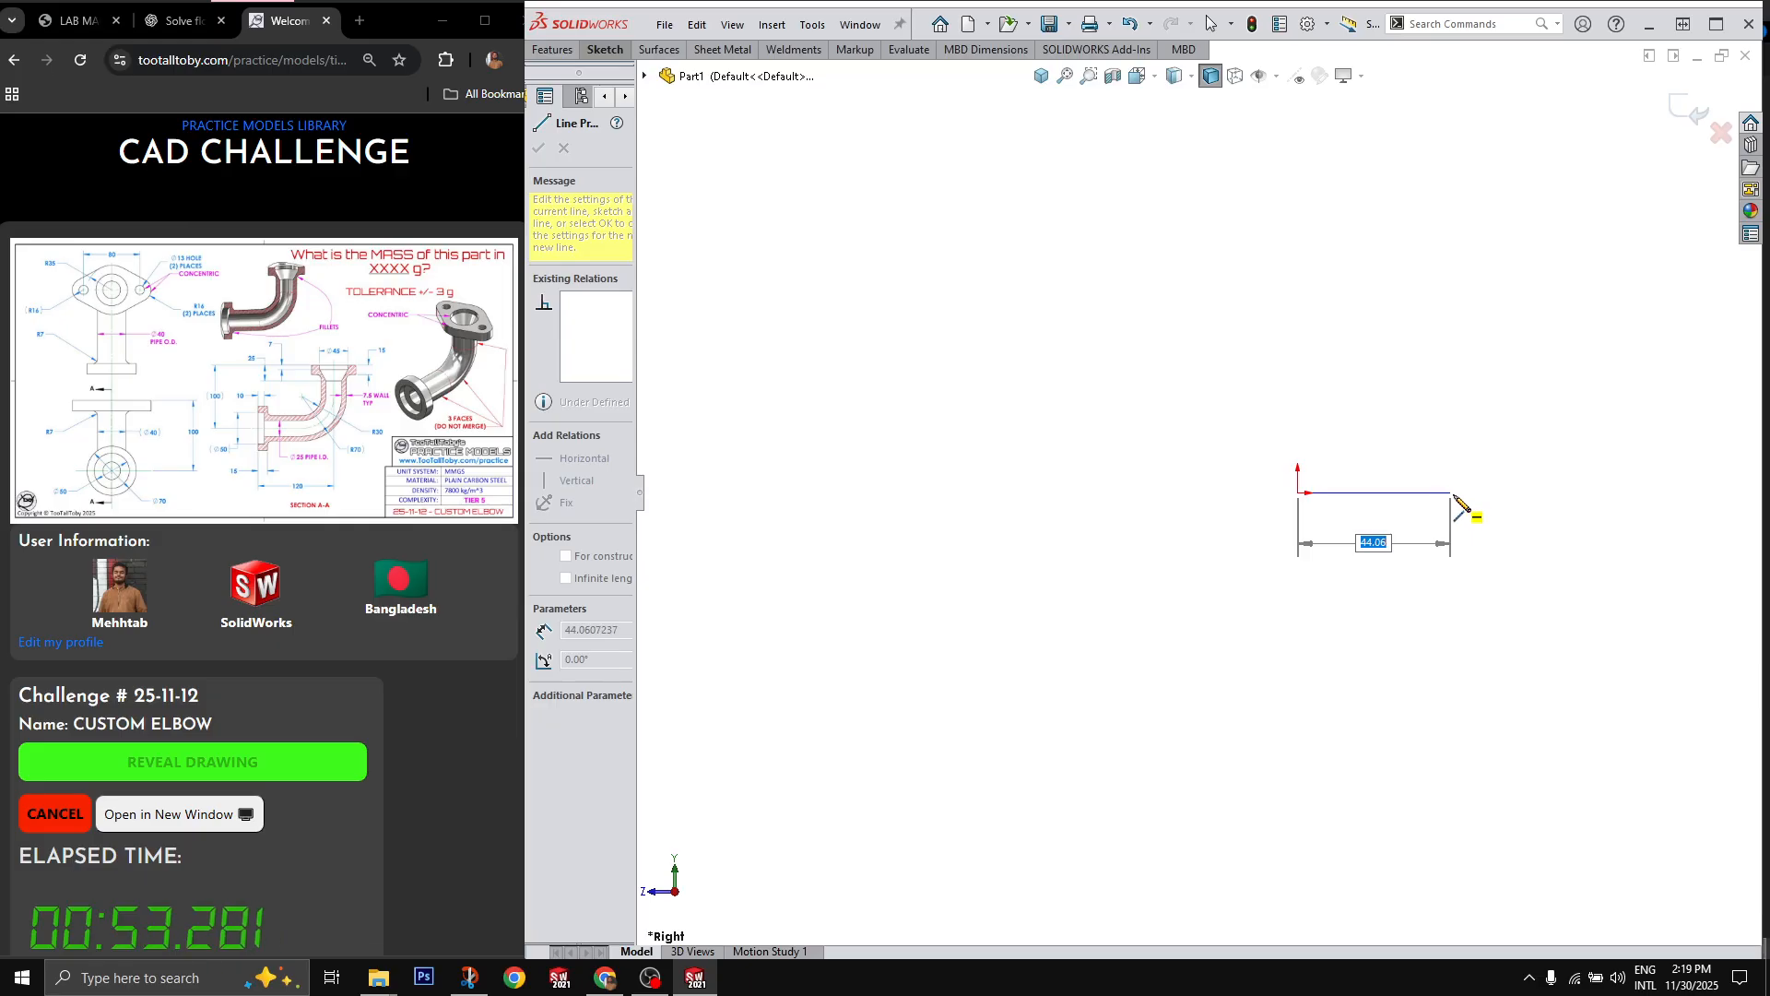
scroll(1455, 497, up, 4)
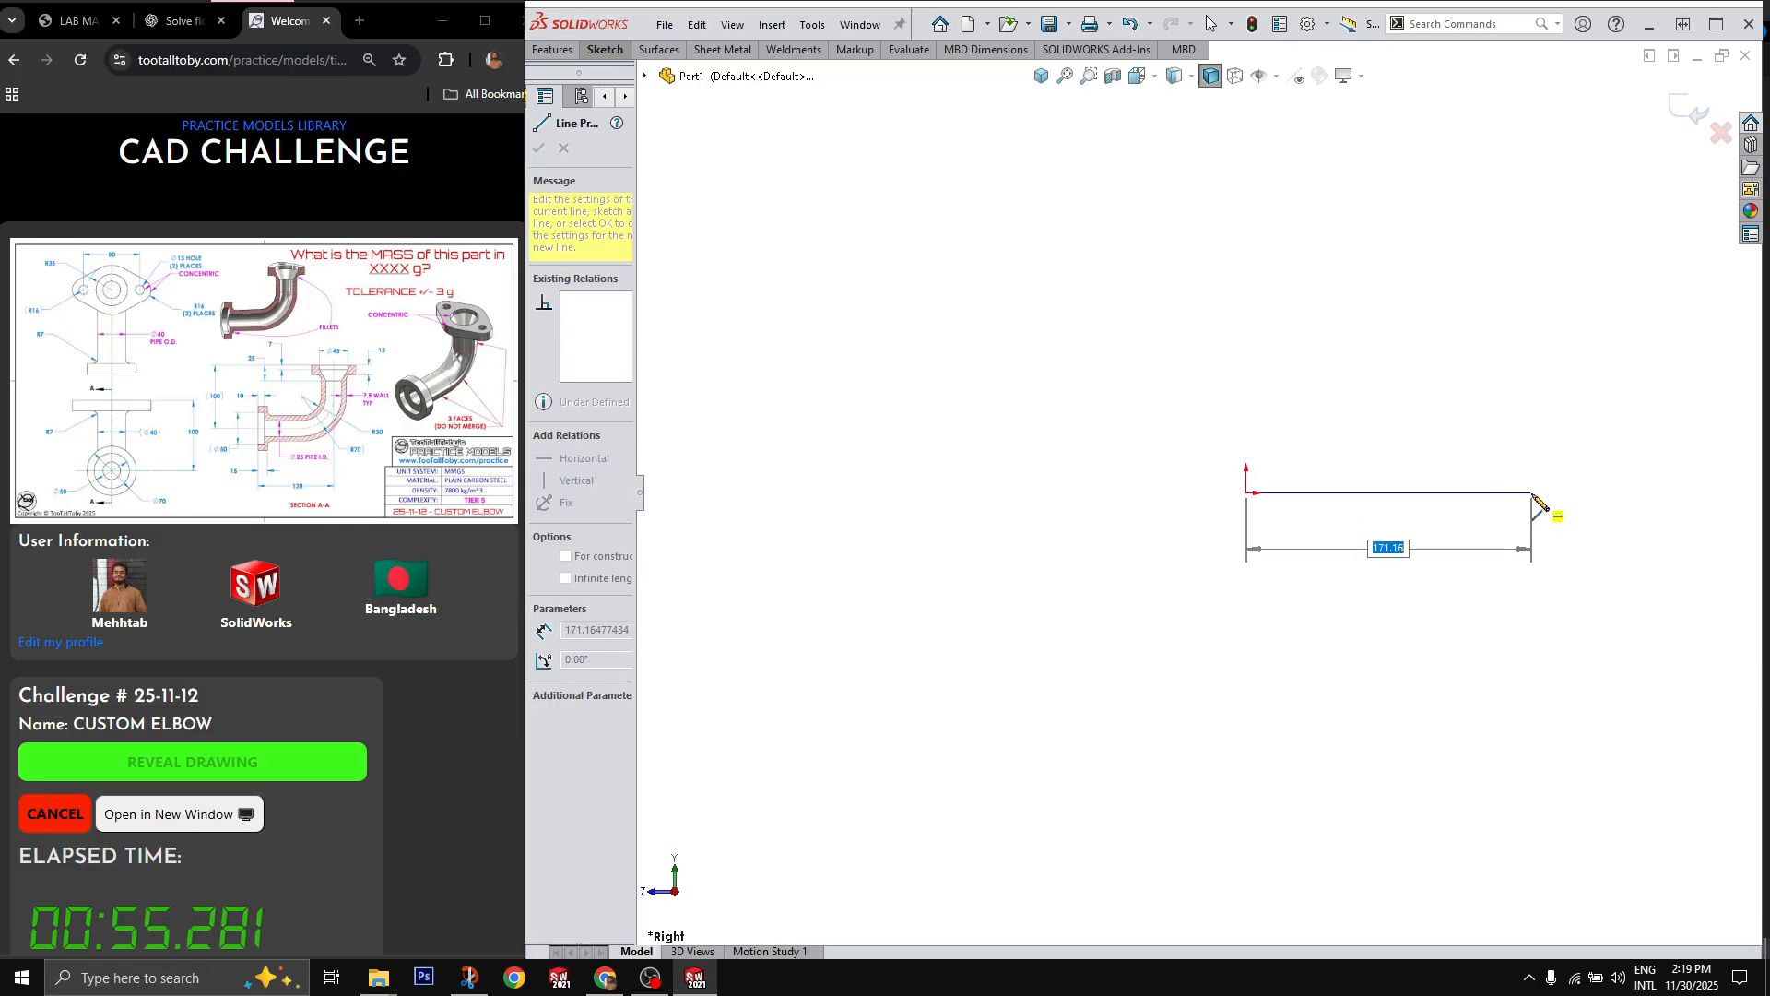
click(1538, 493)
click(1537, 294)
key(Escape)
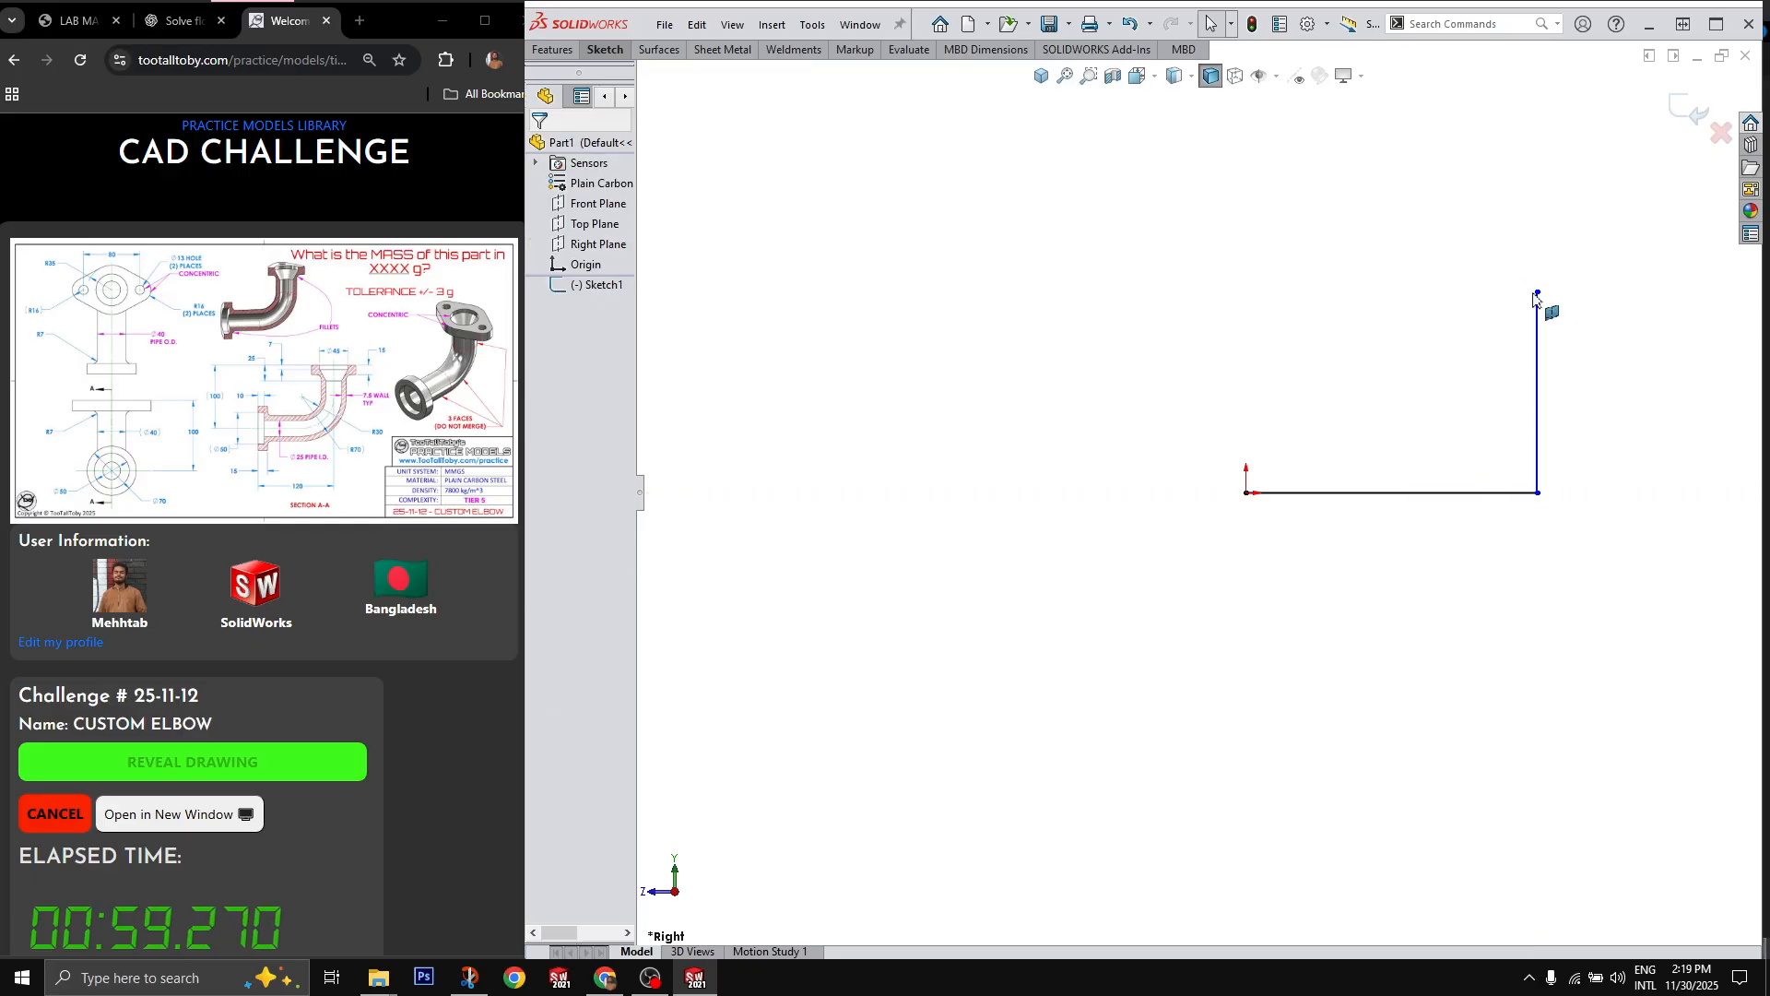
Step: Fillet the L-shaped path's corner at 10 mm, remove the radius dimension, and enlarge the bend freehand
key(f)
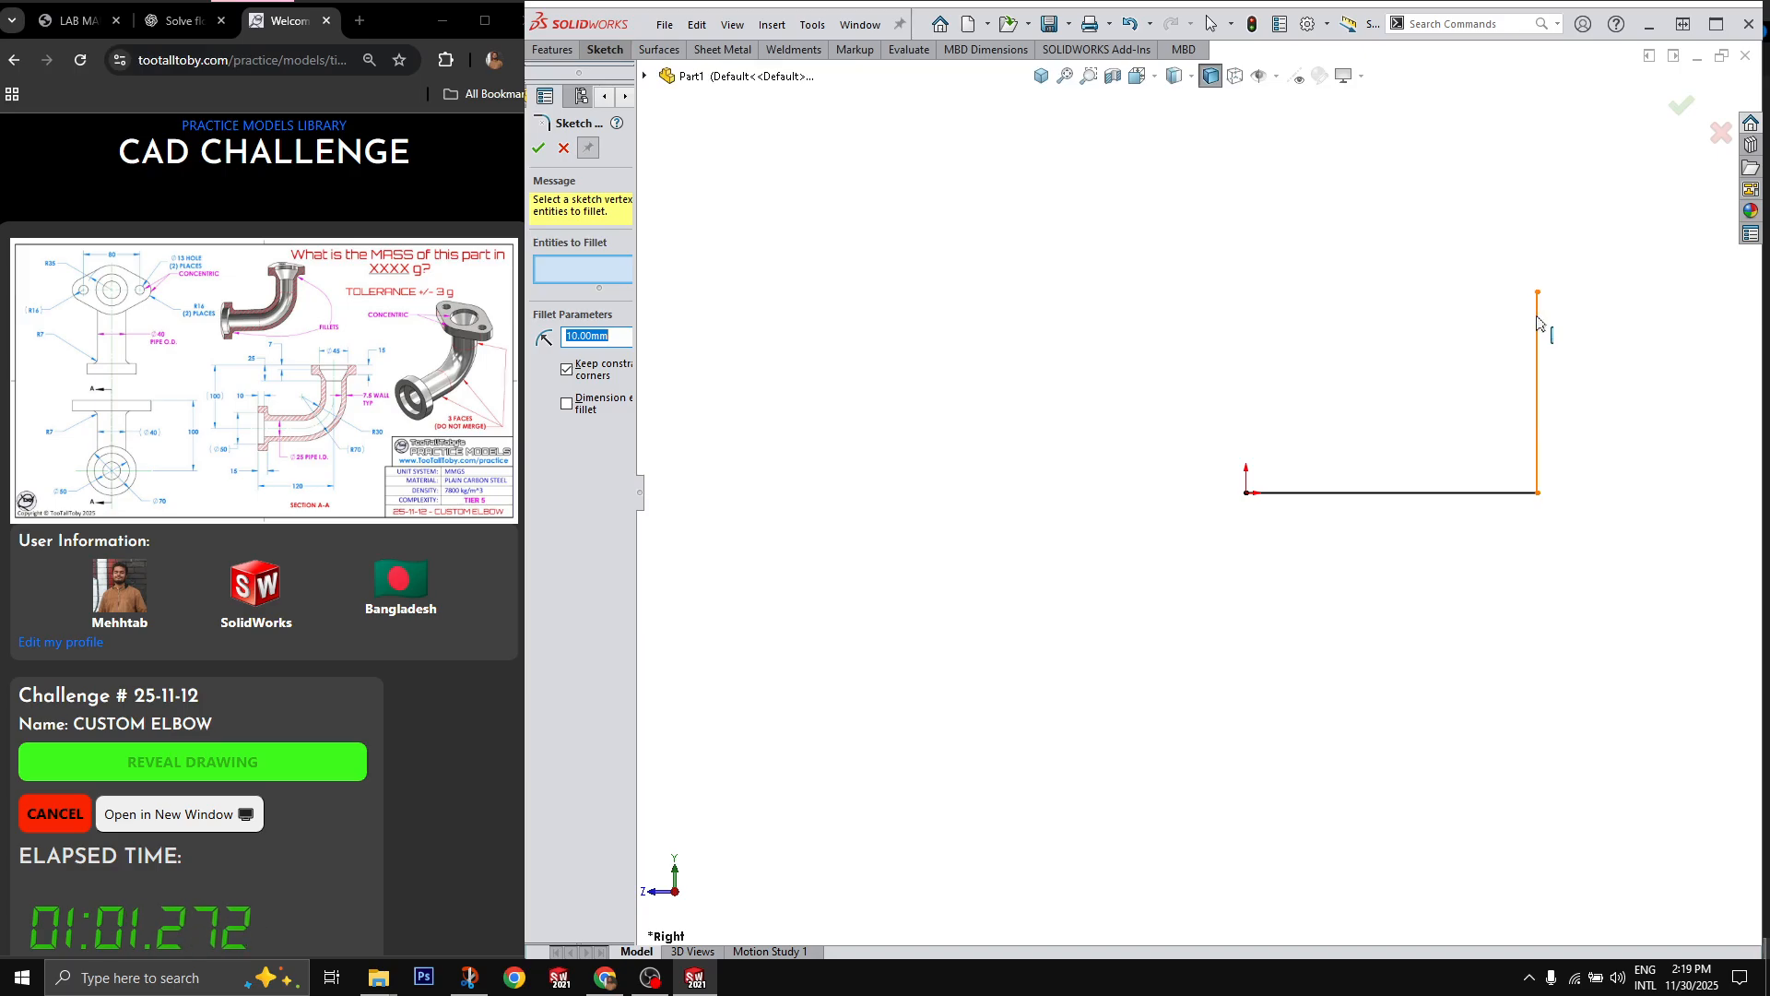
click(1537, 492)
right_click(1484, 545)
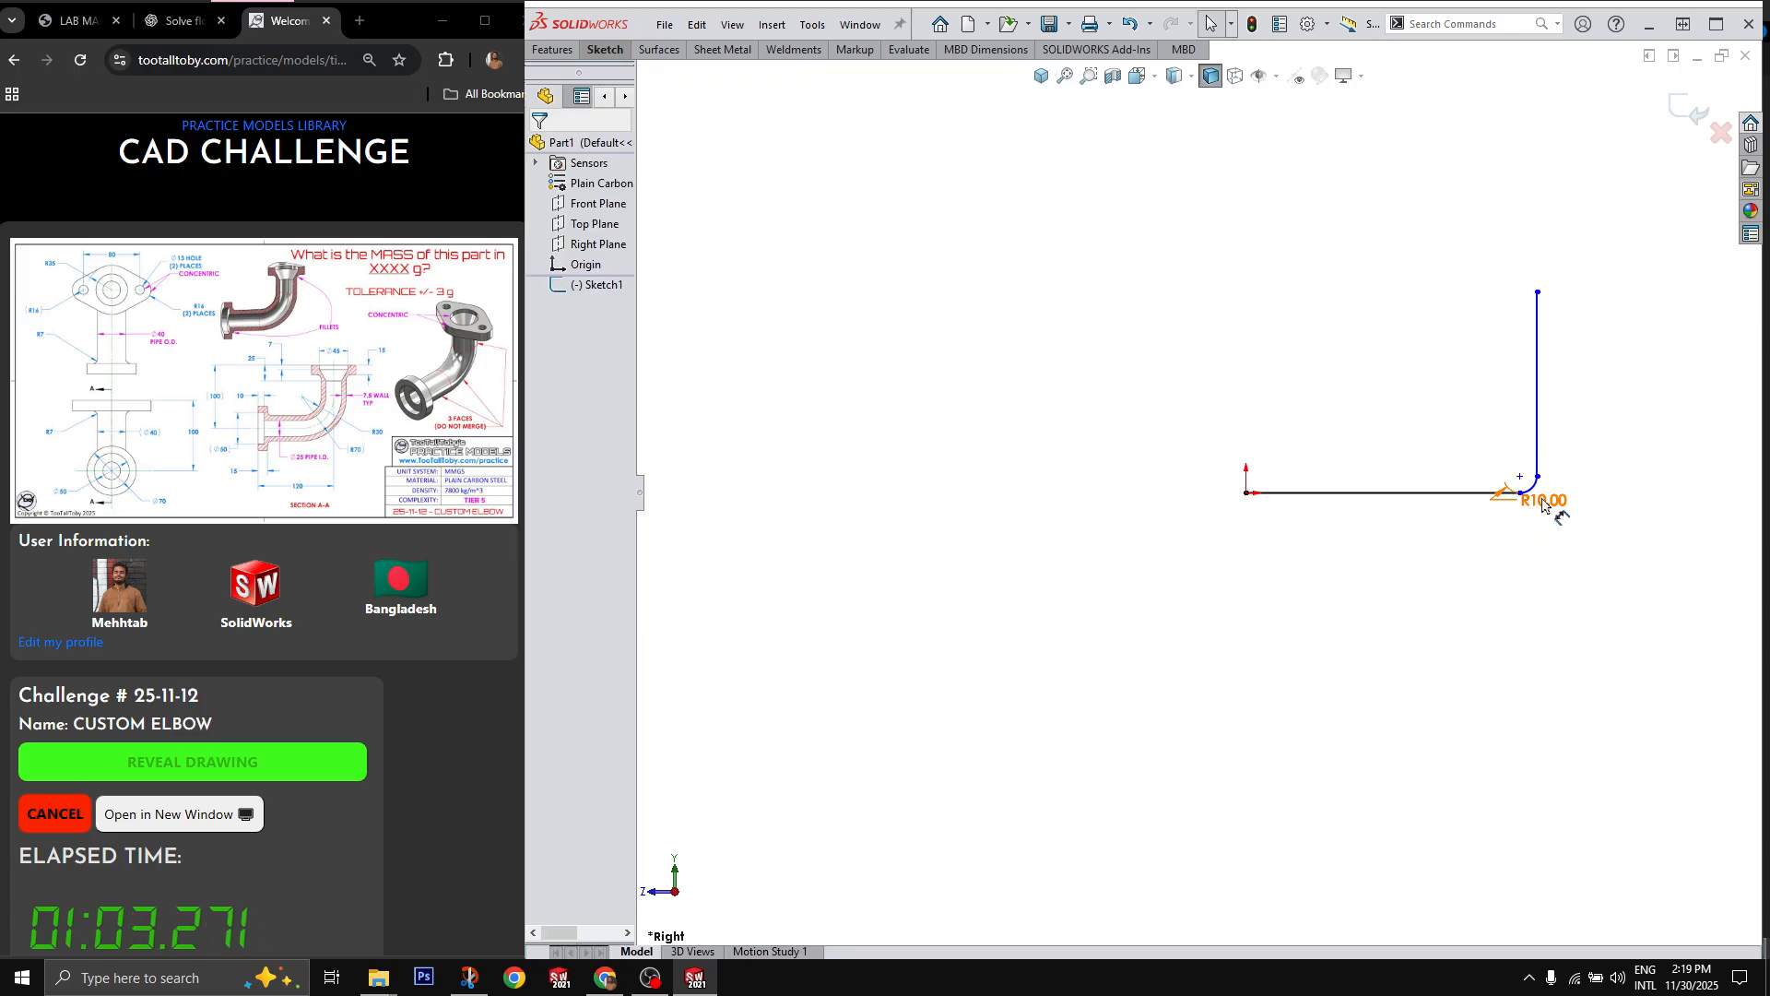
drag(1537, 476, 1359, 594)
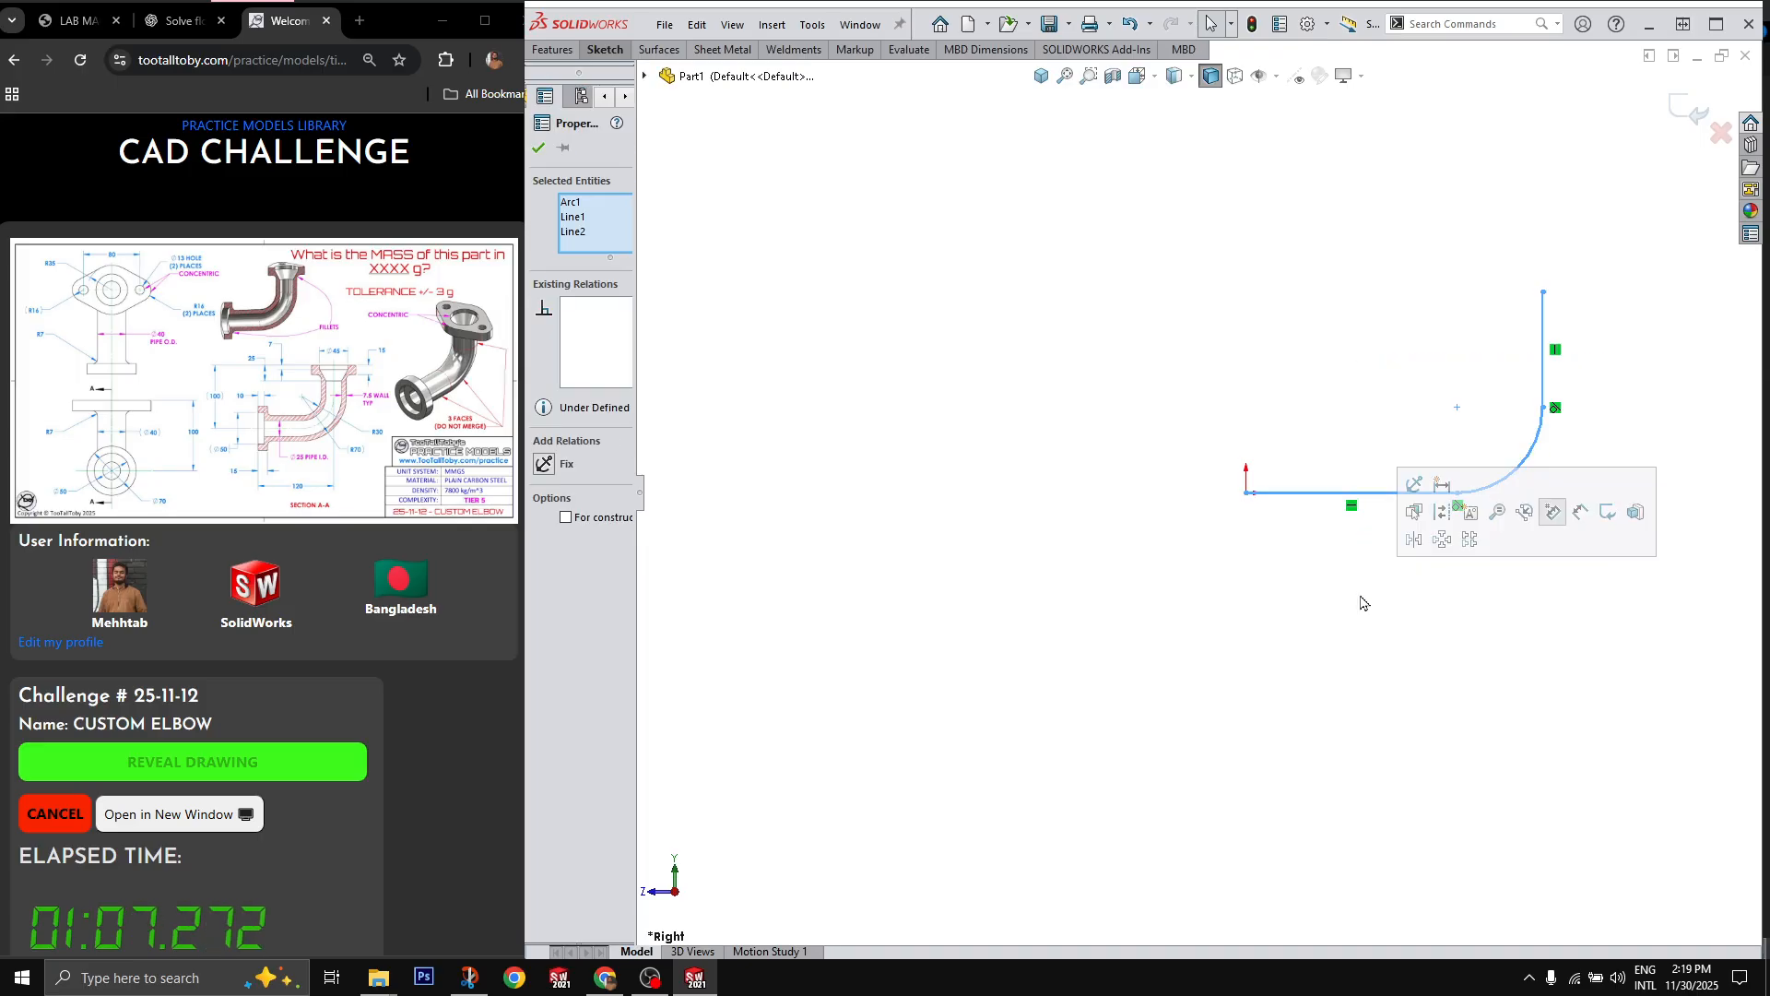
Step: Offset the whole path 20 mm in both directions, making the offset curves construction geometry
key(o)
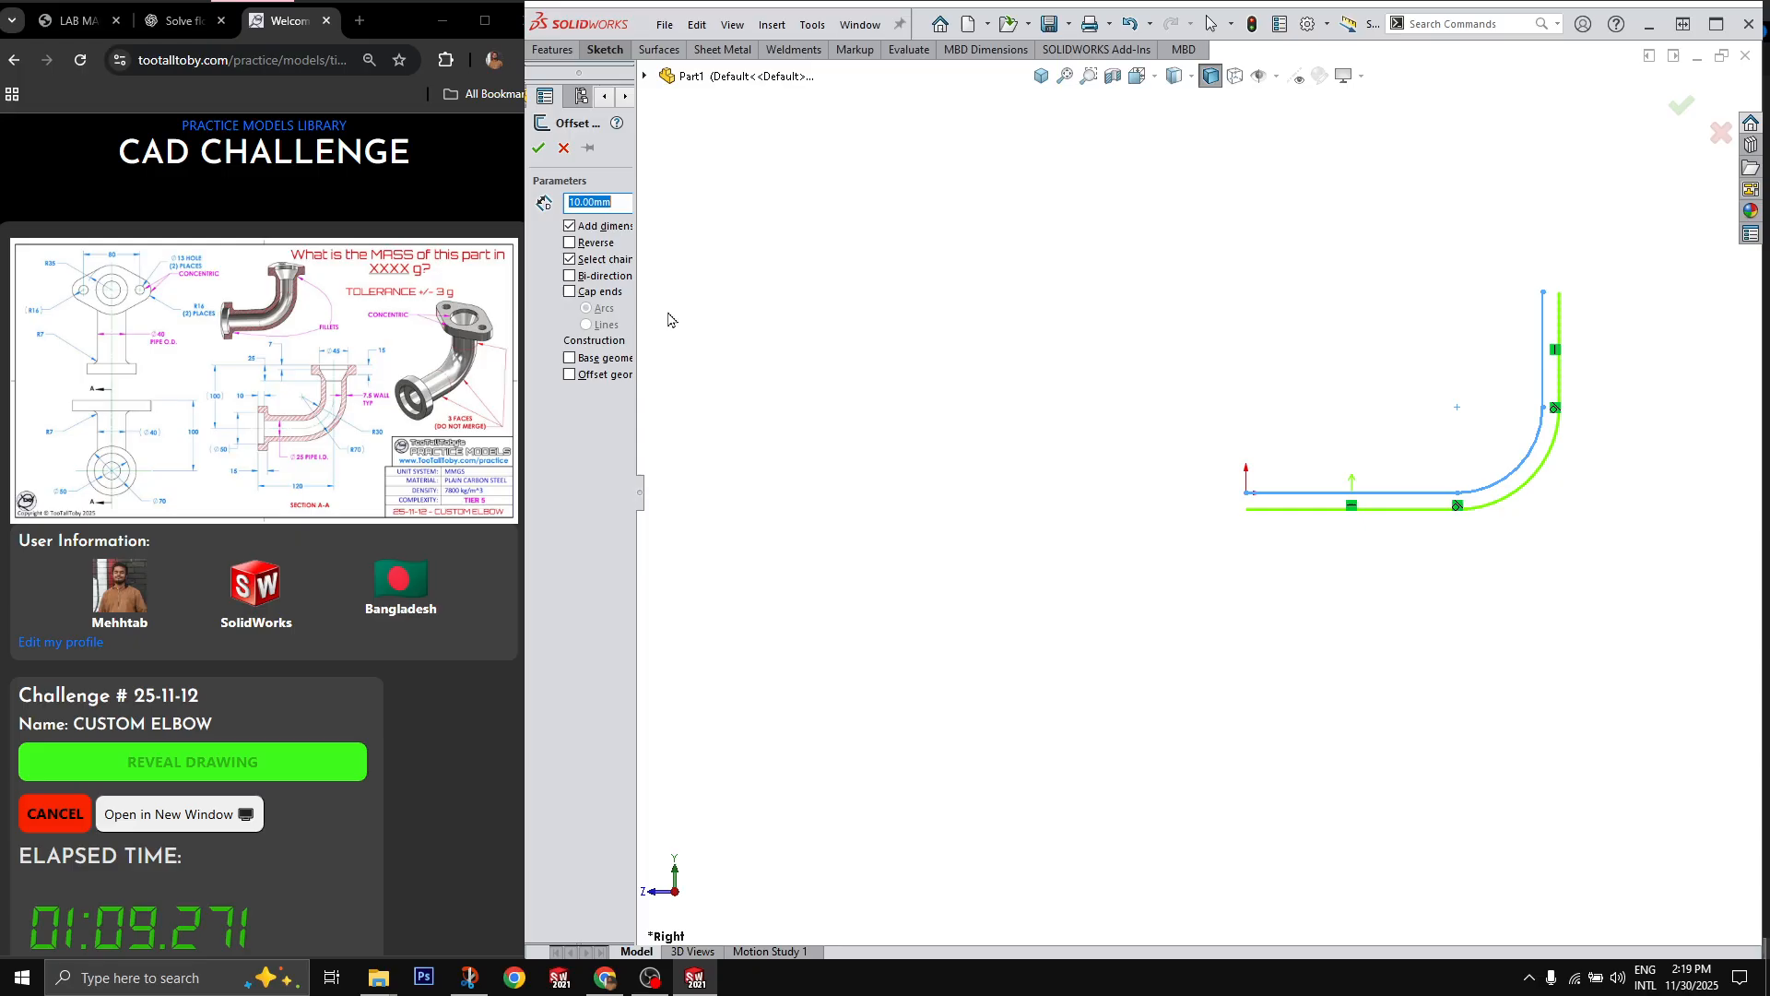
click(607, 278)
click(570, 375)
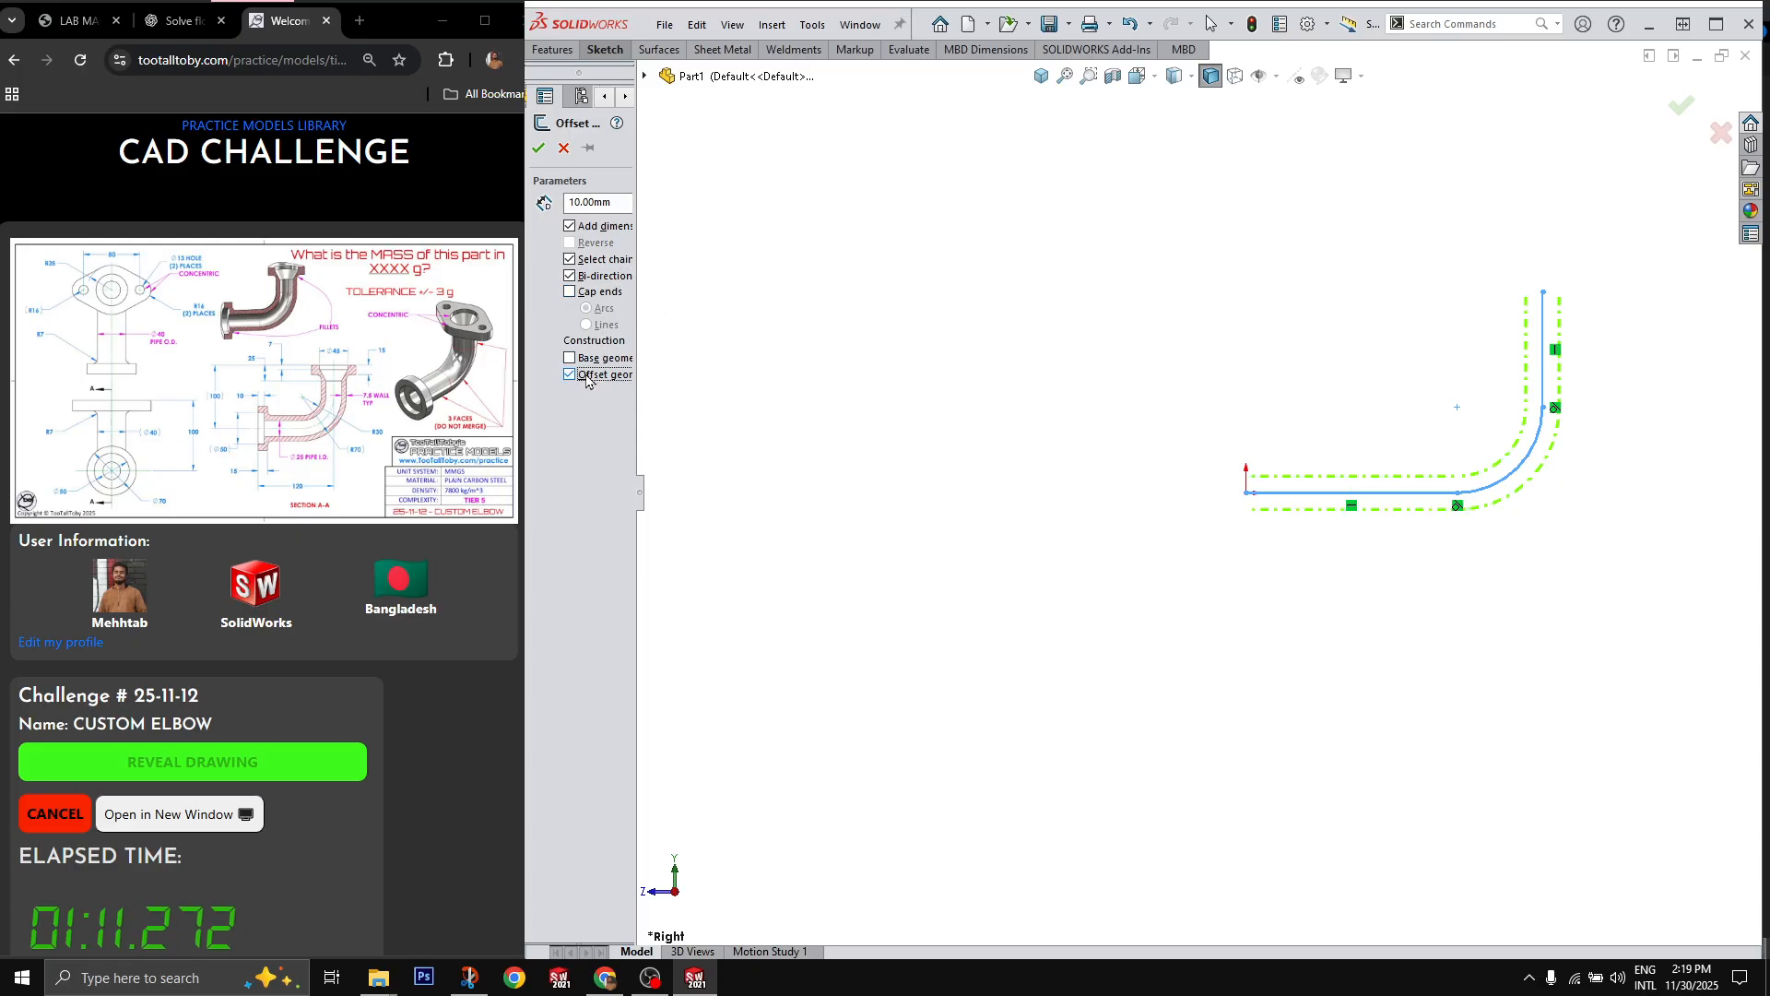
double_click(624, 205)
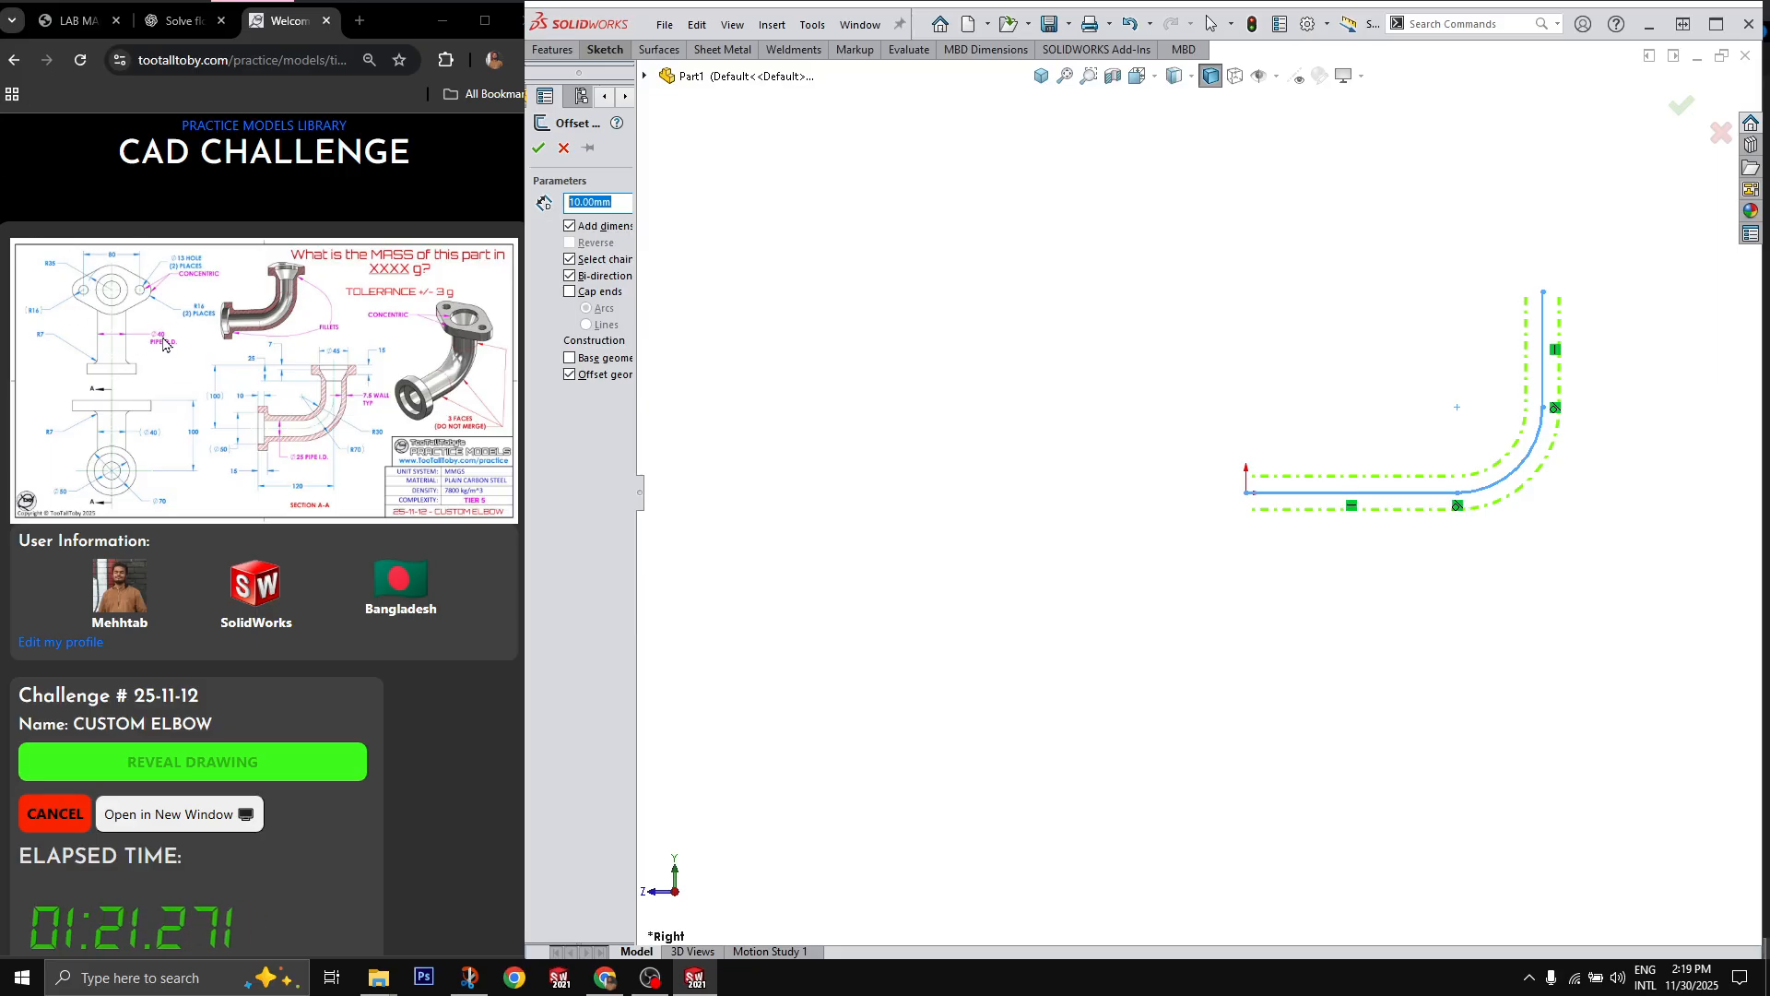
text(20)
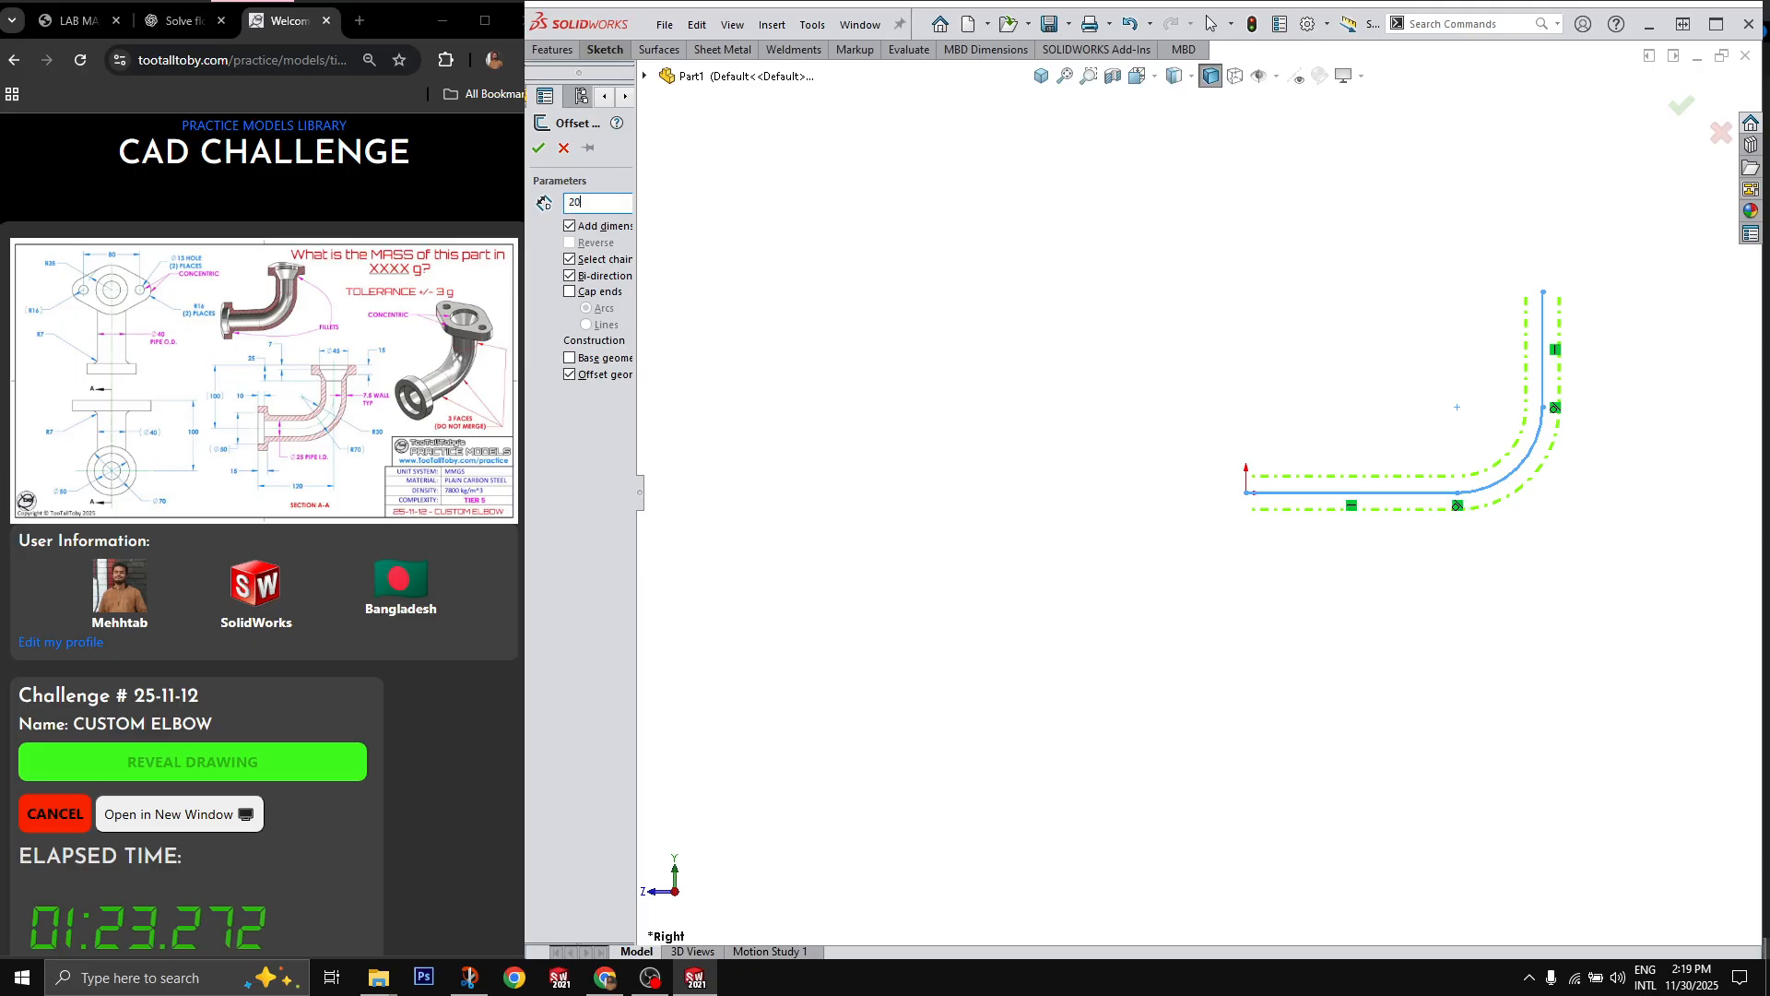
key(Return)
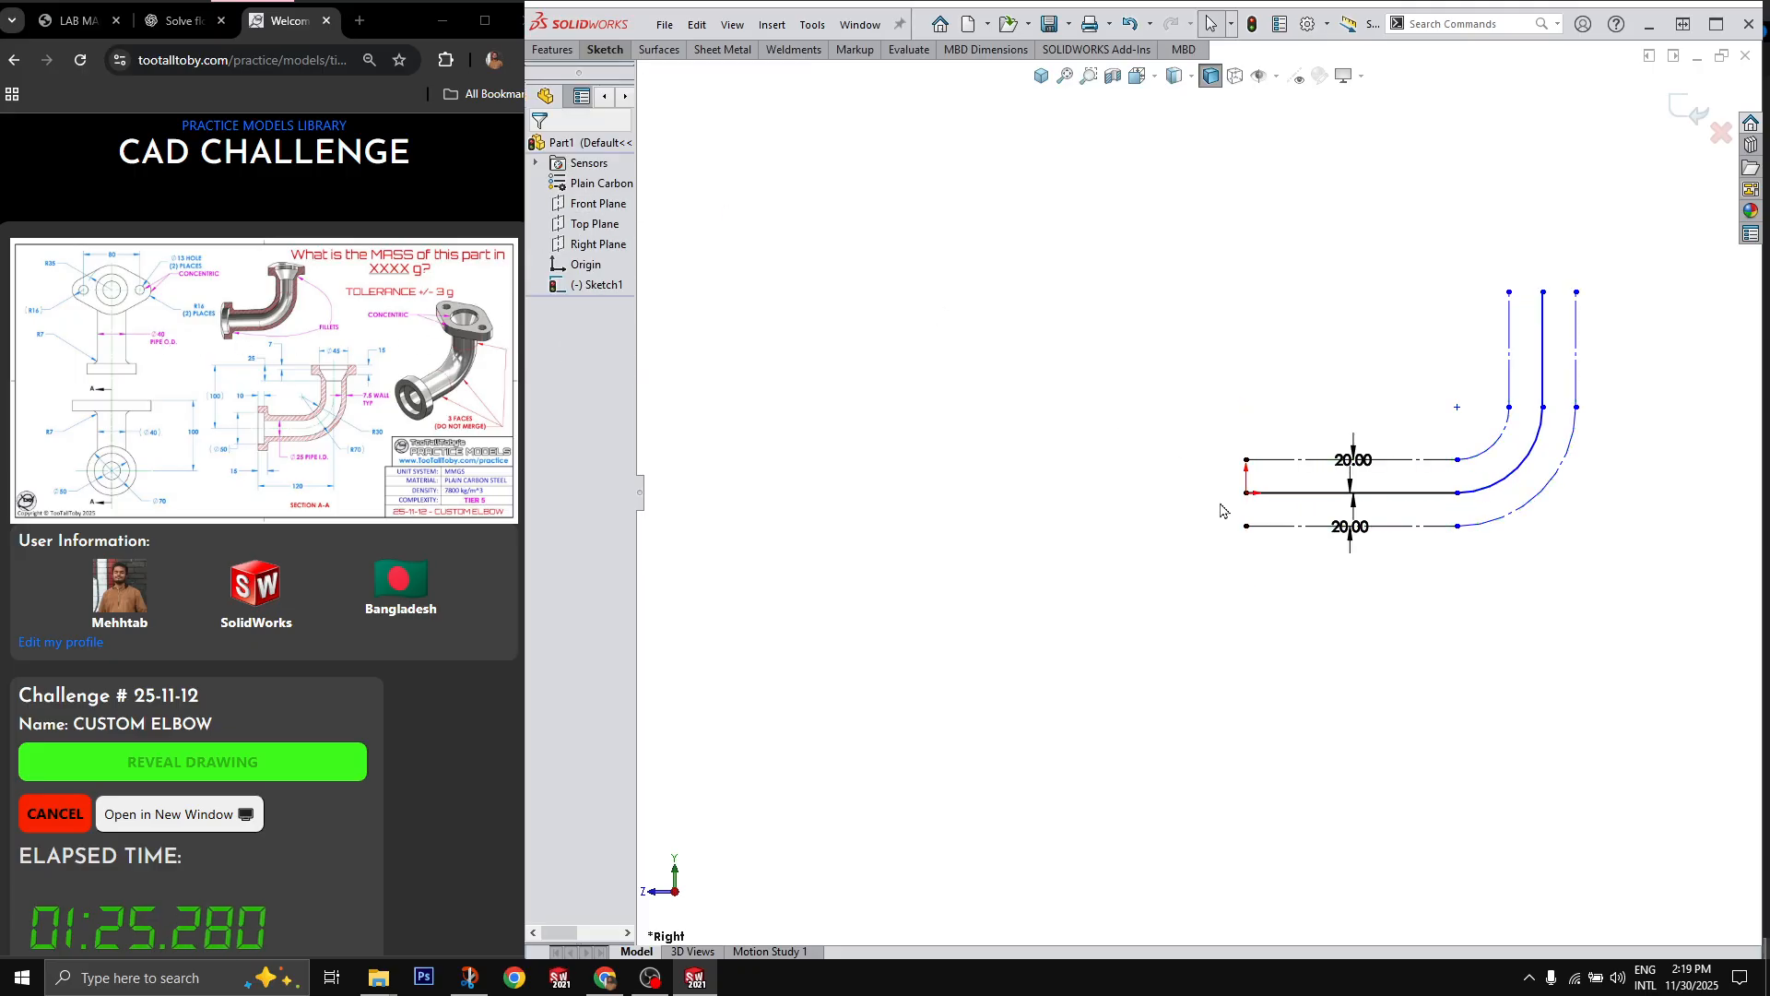
Step: Dimension the inner offset arc of the bend with a radius of 30 mm
key(d)
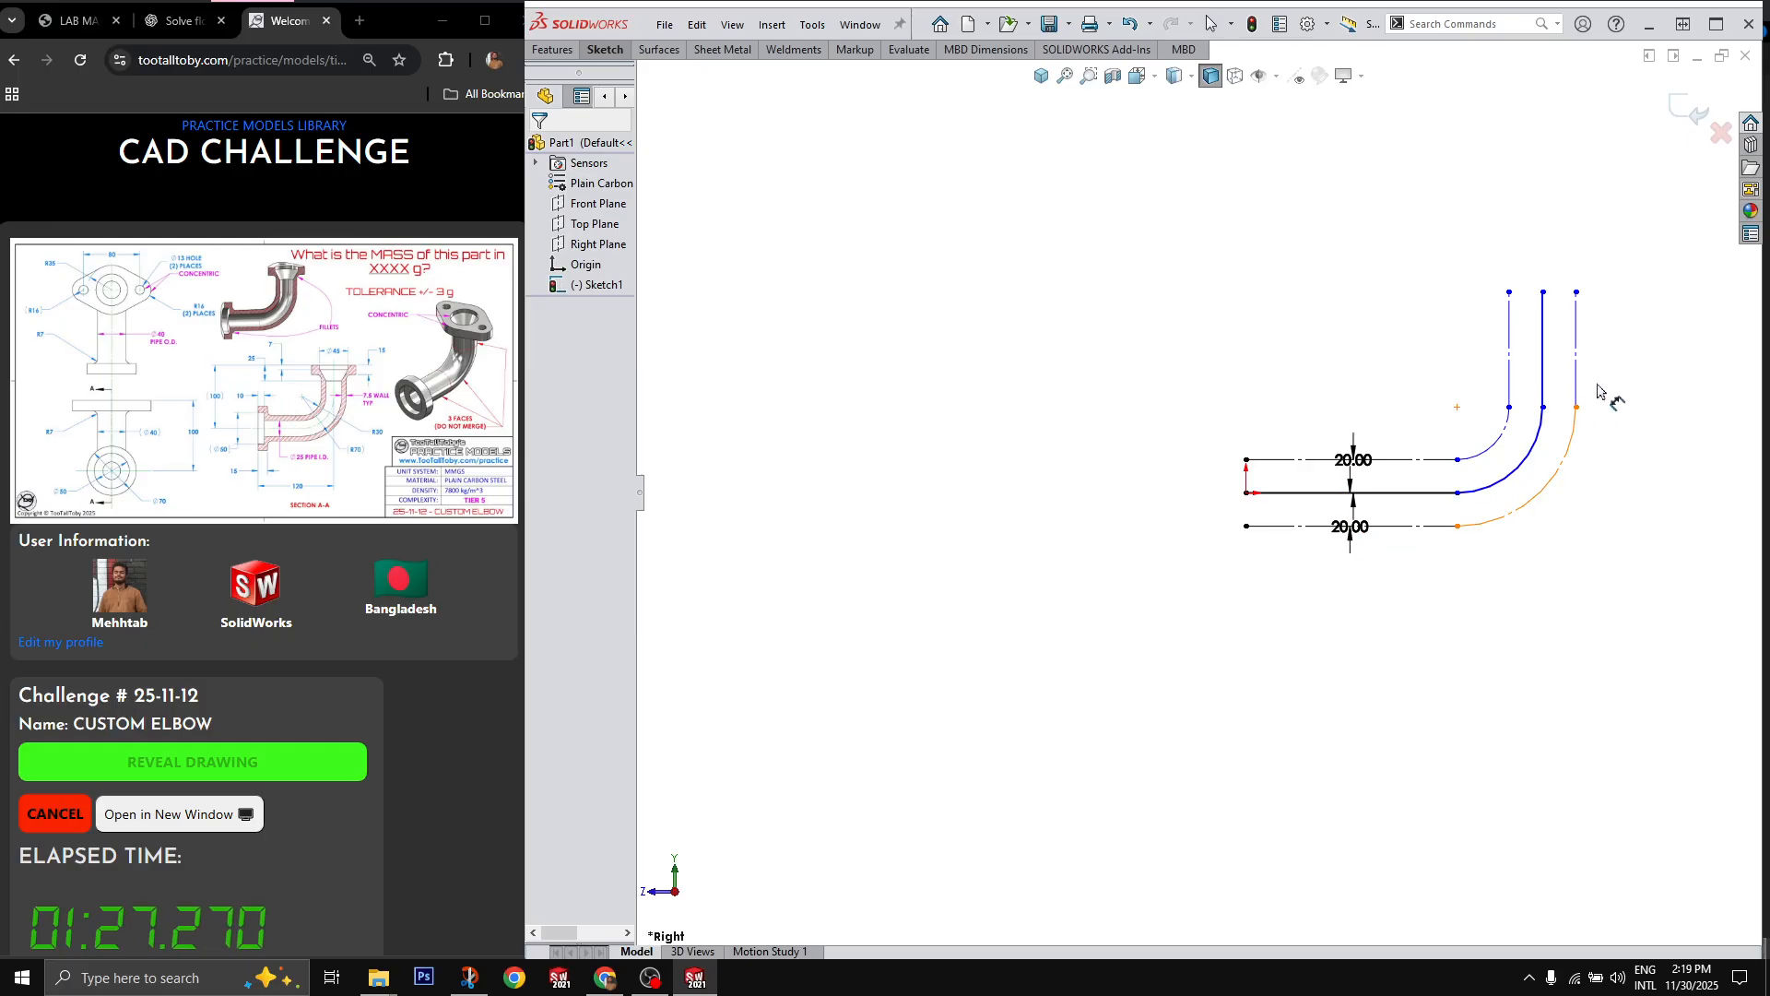
click(1499, 439)
click(1479, 422)
text(30)
key(Return)
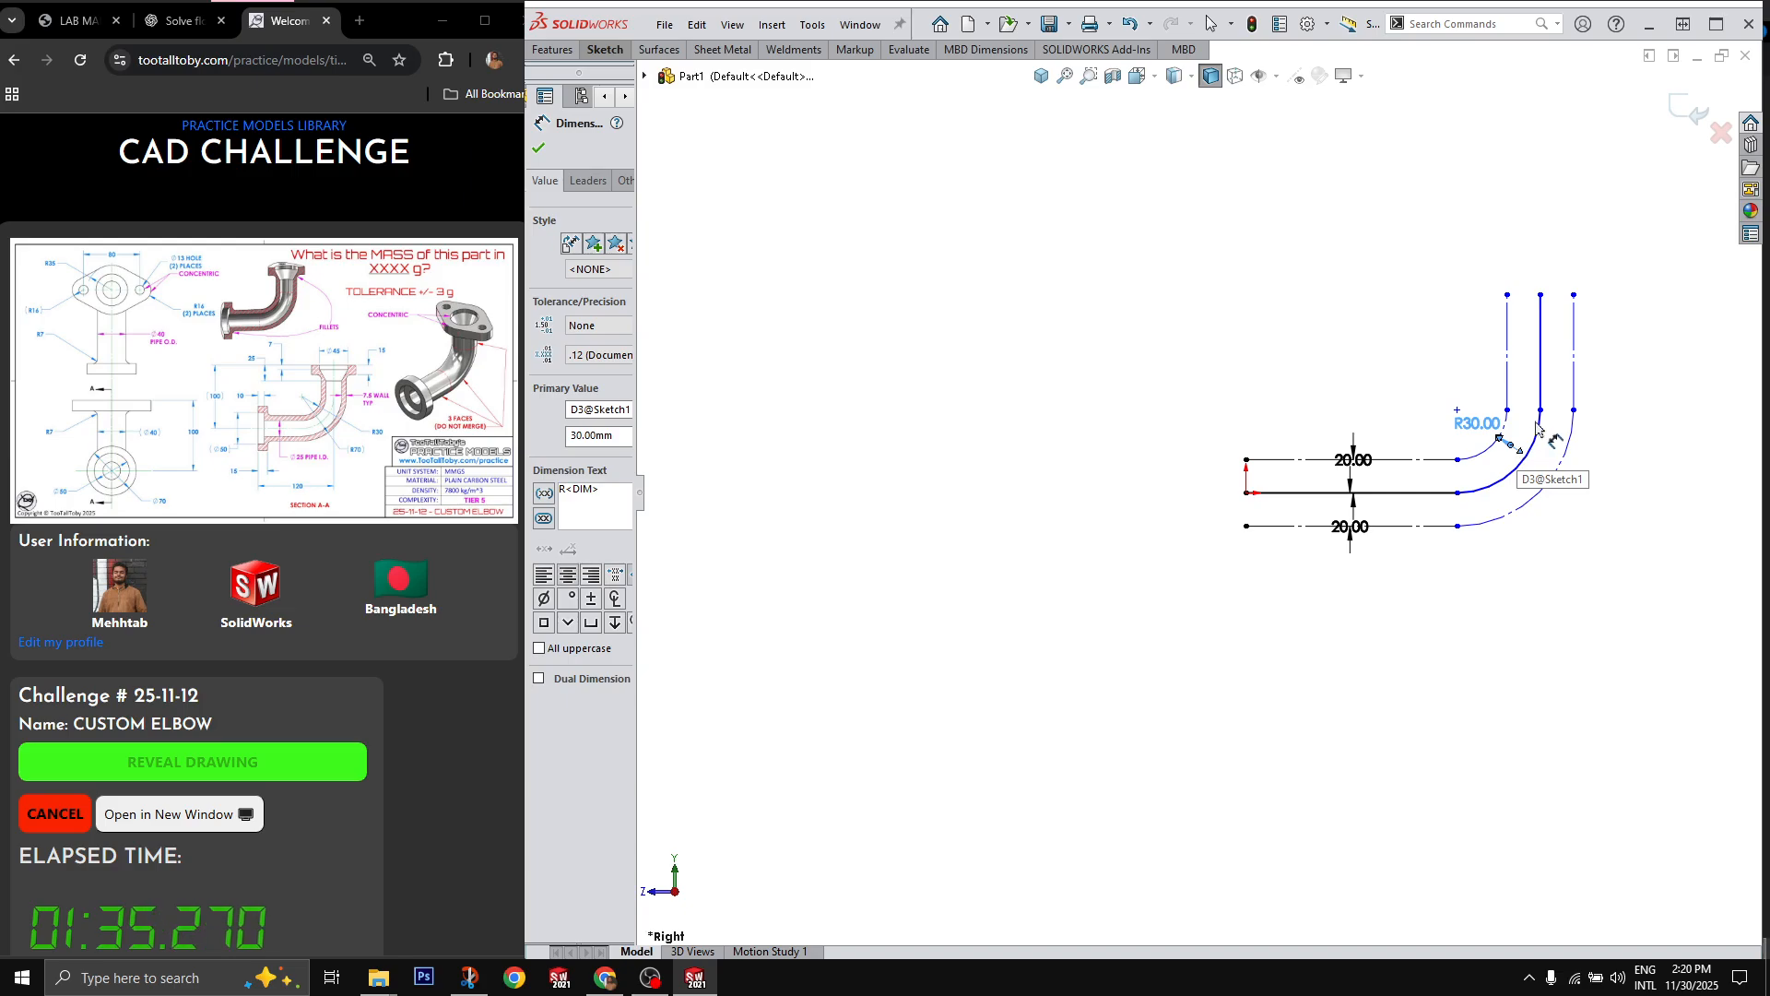
Step: Dimension the horizontal distance from the origin to the path's vertical line as 120 mm
click(1543, 375)
drag(1547, 377, 1252, 498)
click(1246, 493)
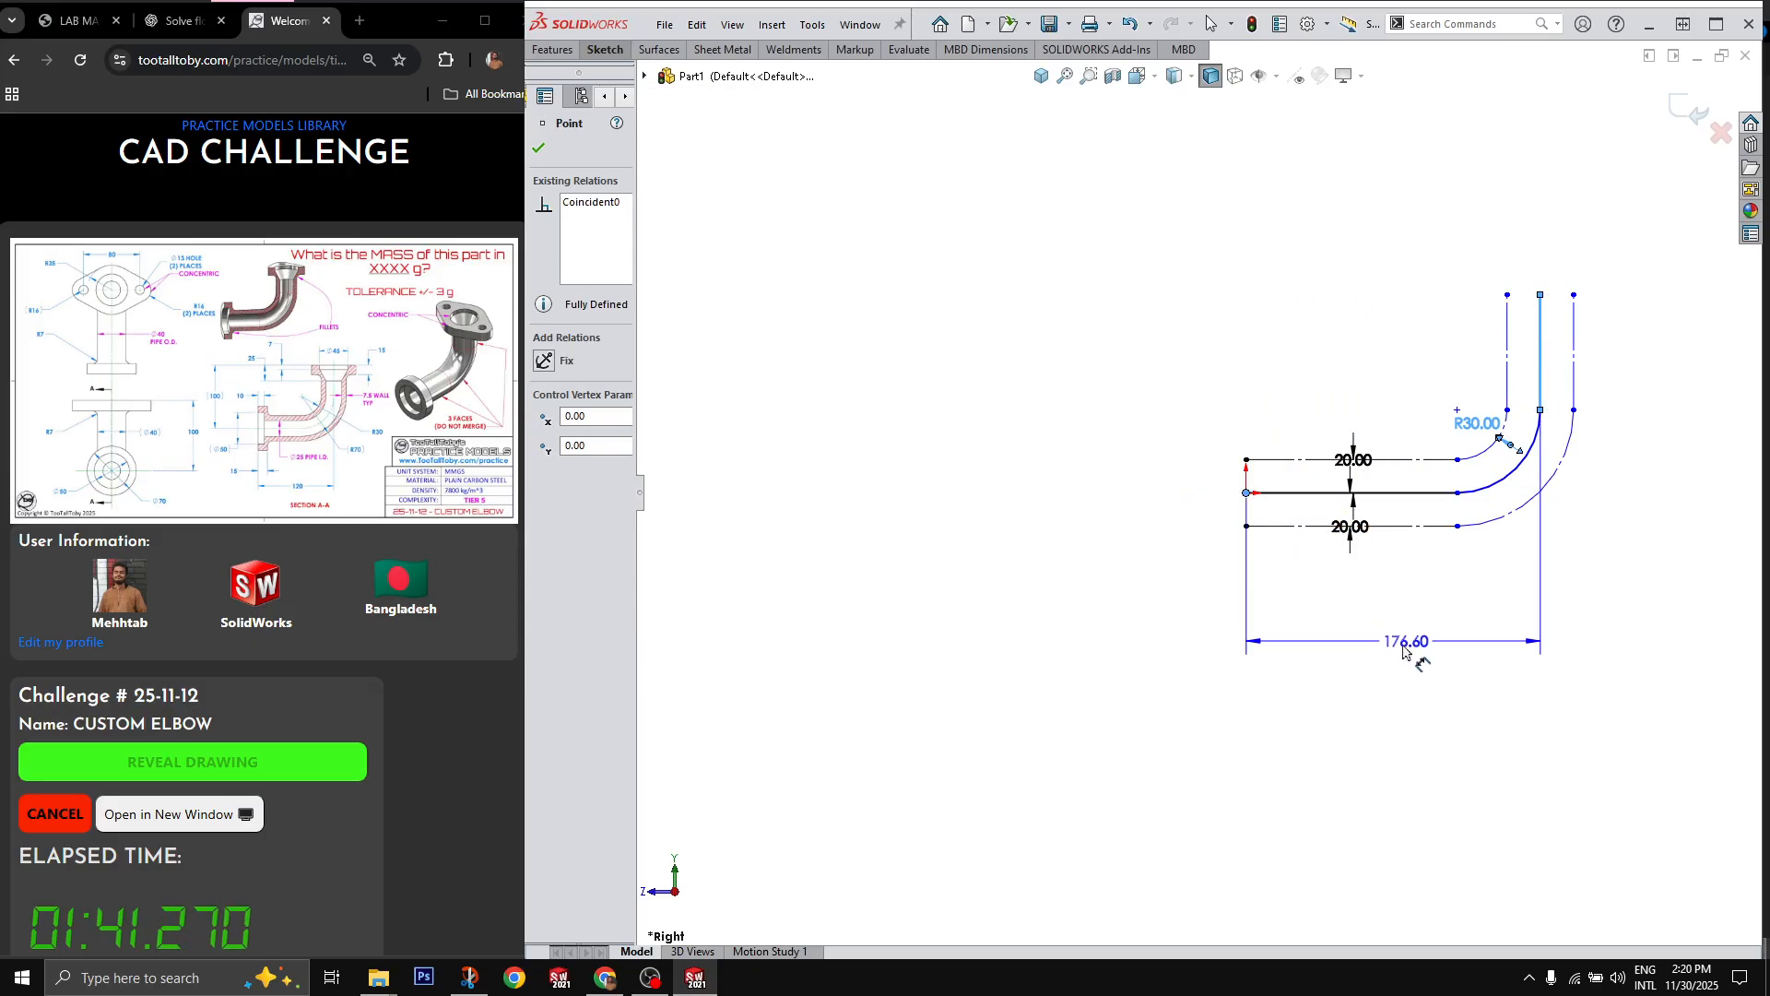
click(1402, 653)
text(120)
key(Return)
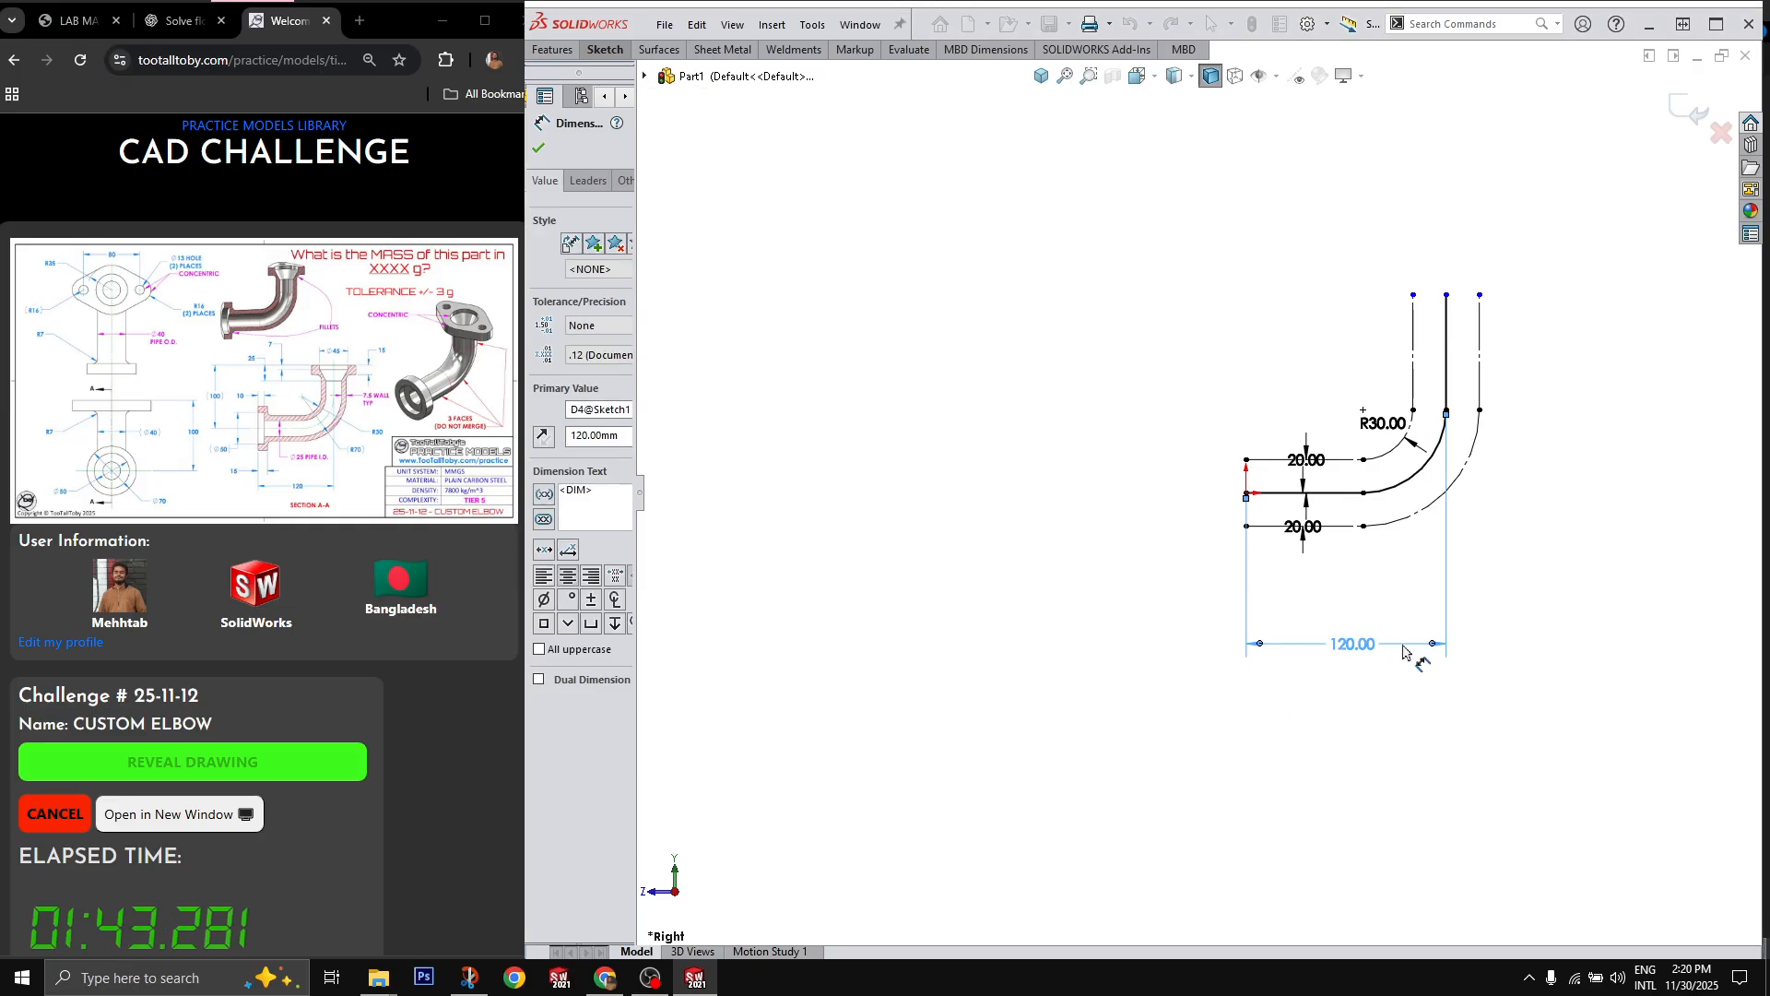
Step: Dimension the height from the path's horizontal line to the upper endpoint of the vertical line as 100 mm and finish the sketch
click(1291, 493)
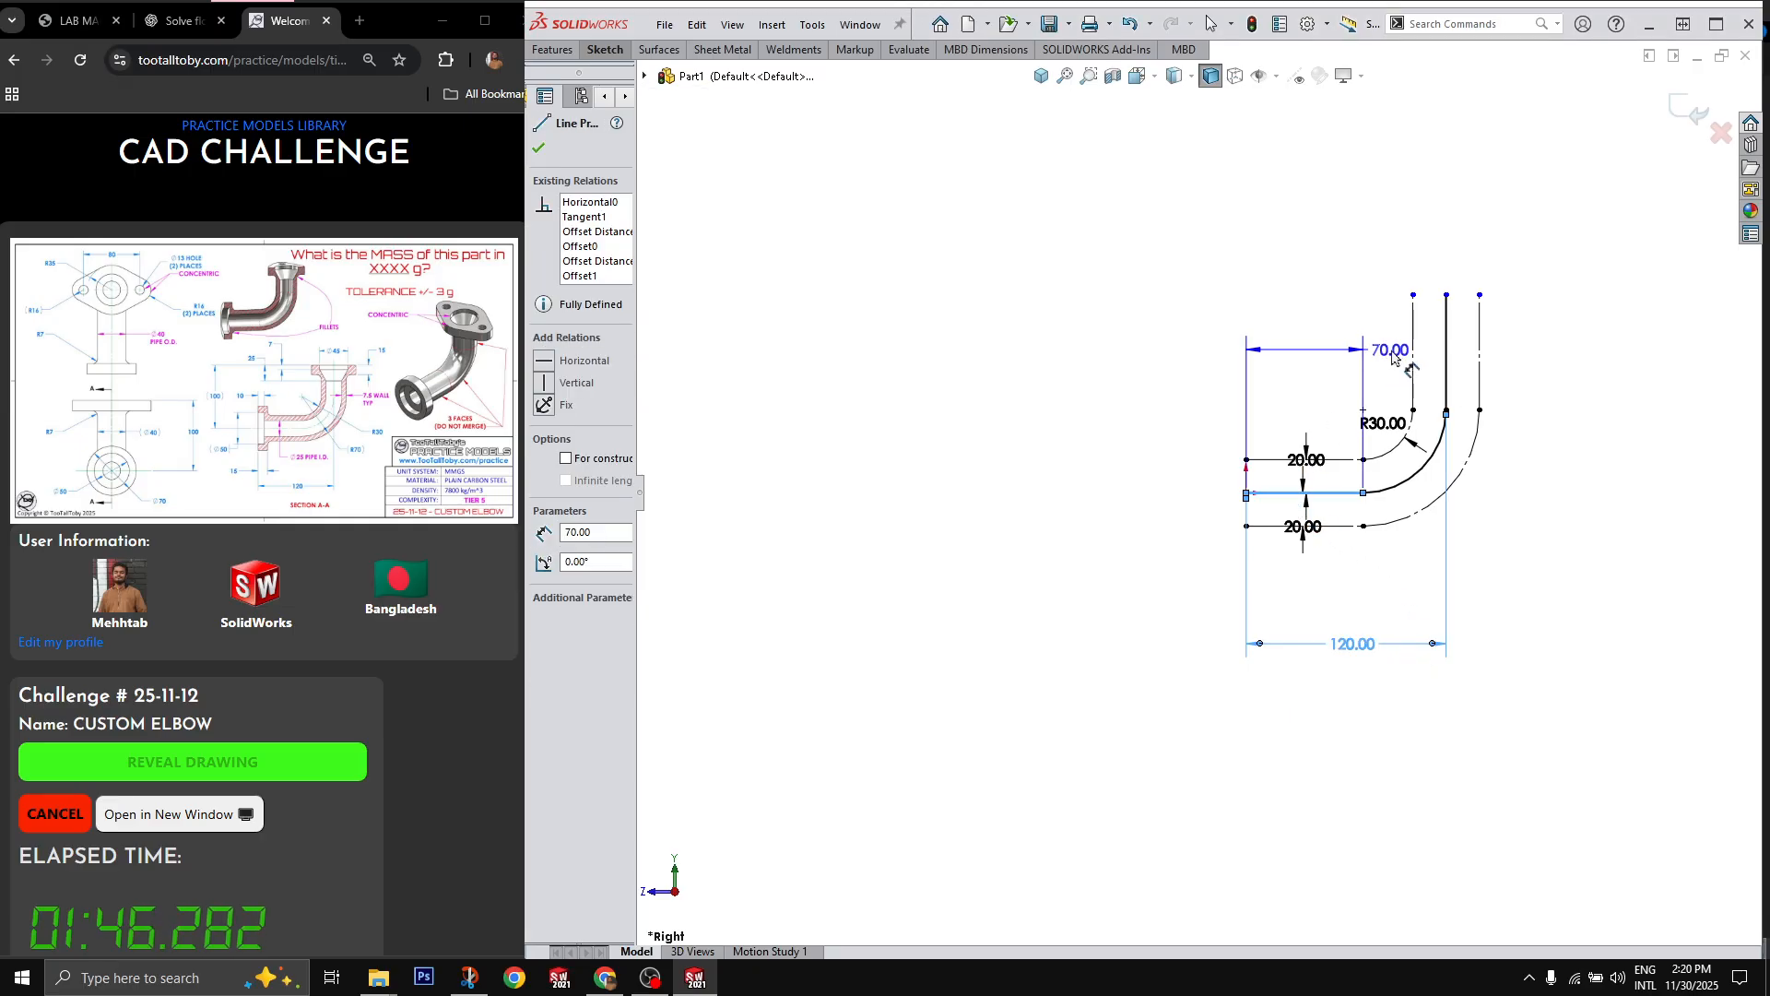
click(1445, 295)
click(1107, 401)
text(100)
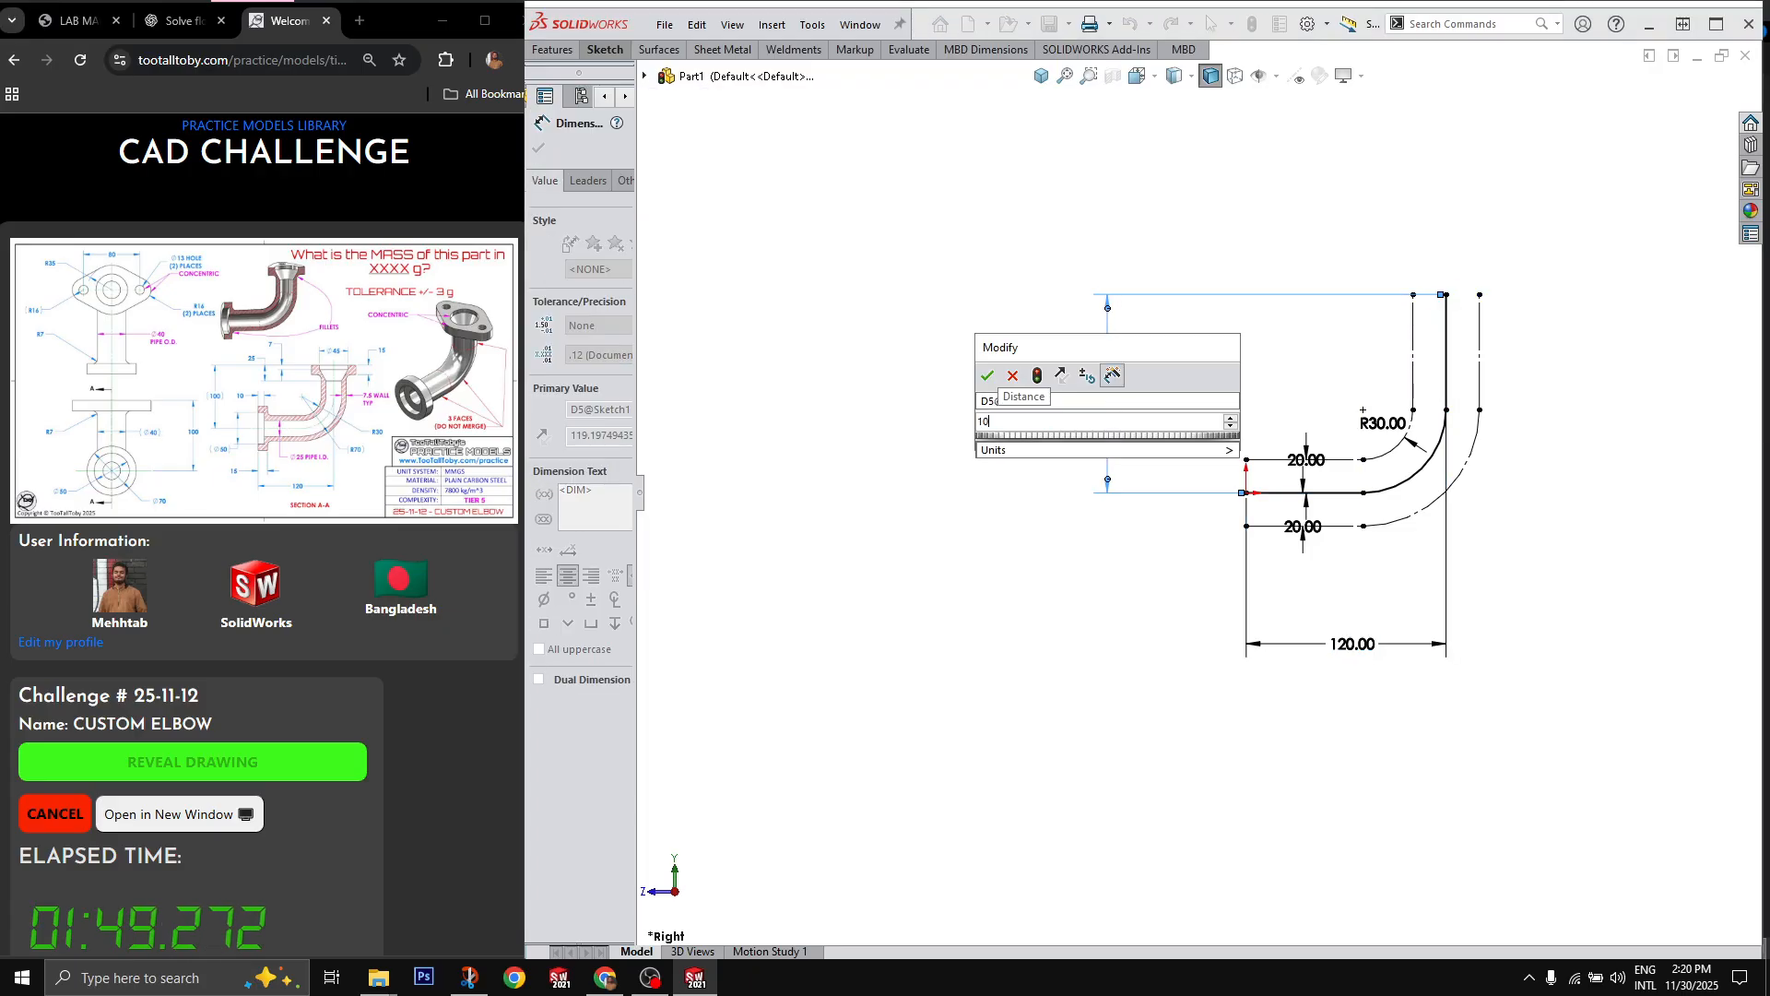
key(Return)
key(Escape)
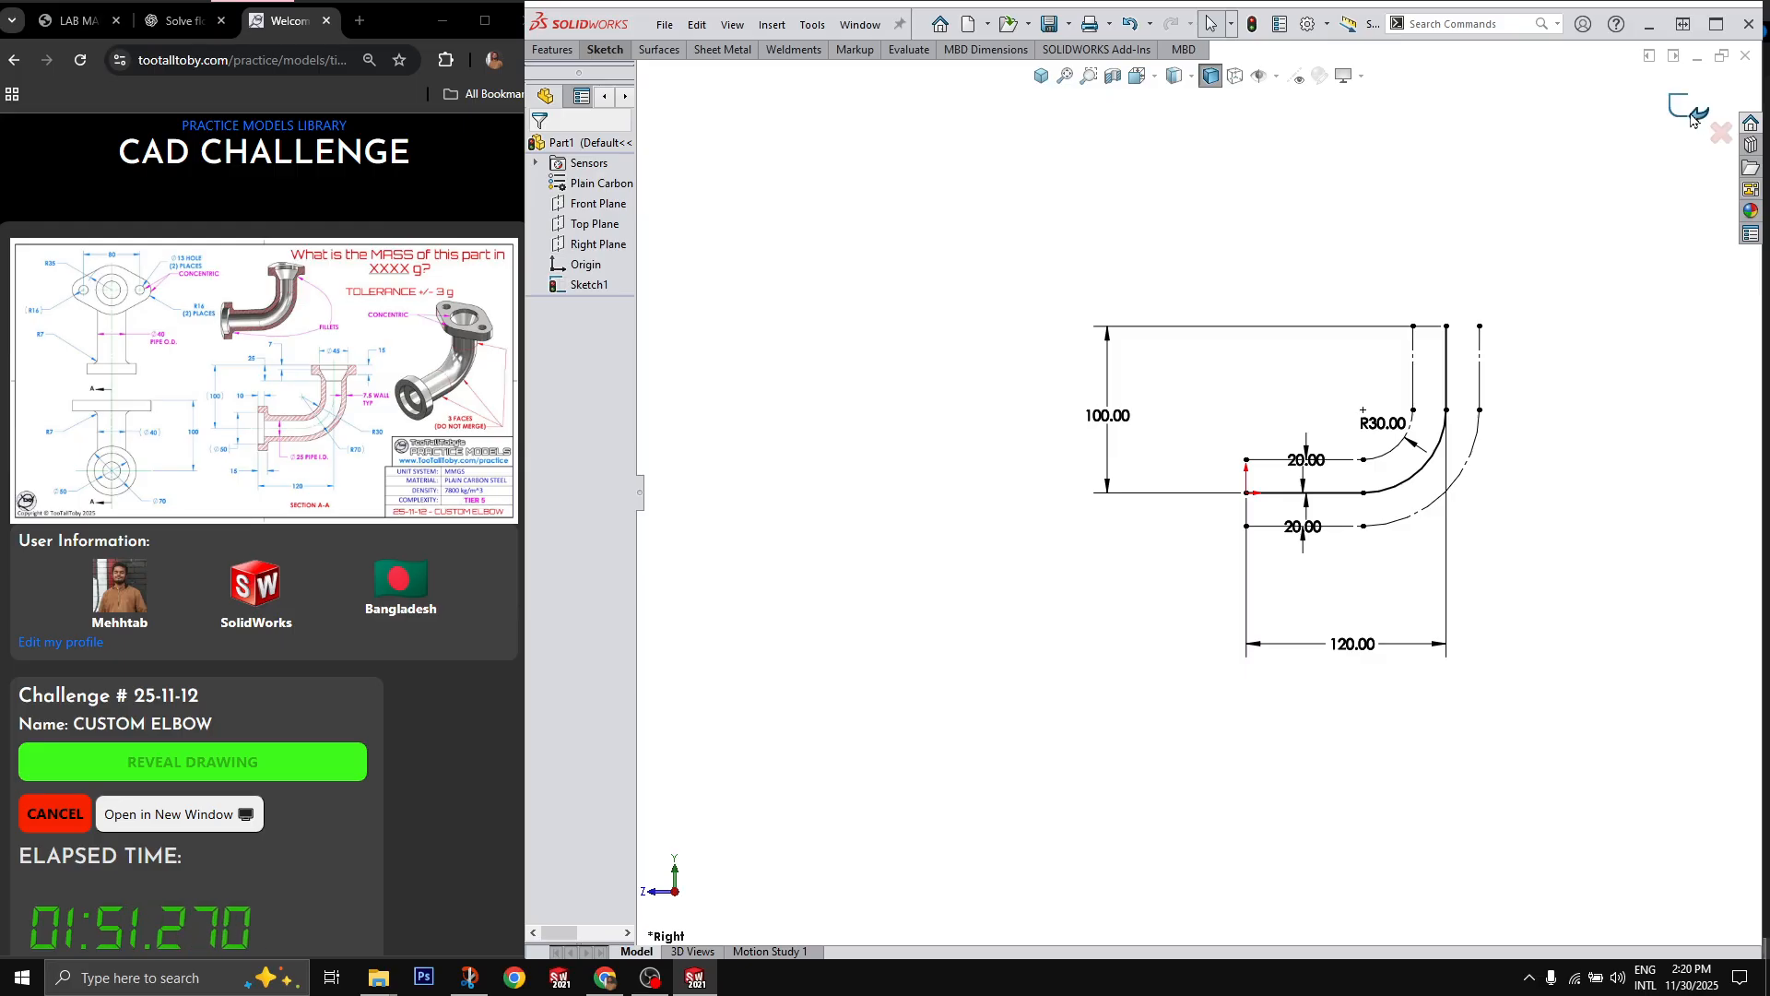
click(1690, 112)
Step: Sweep a 40 mm diameter circular profile along the path sketch to form the solid elbow
click(589, 284)
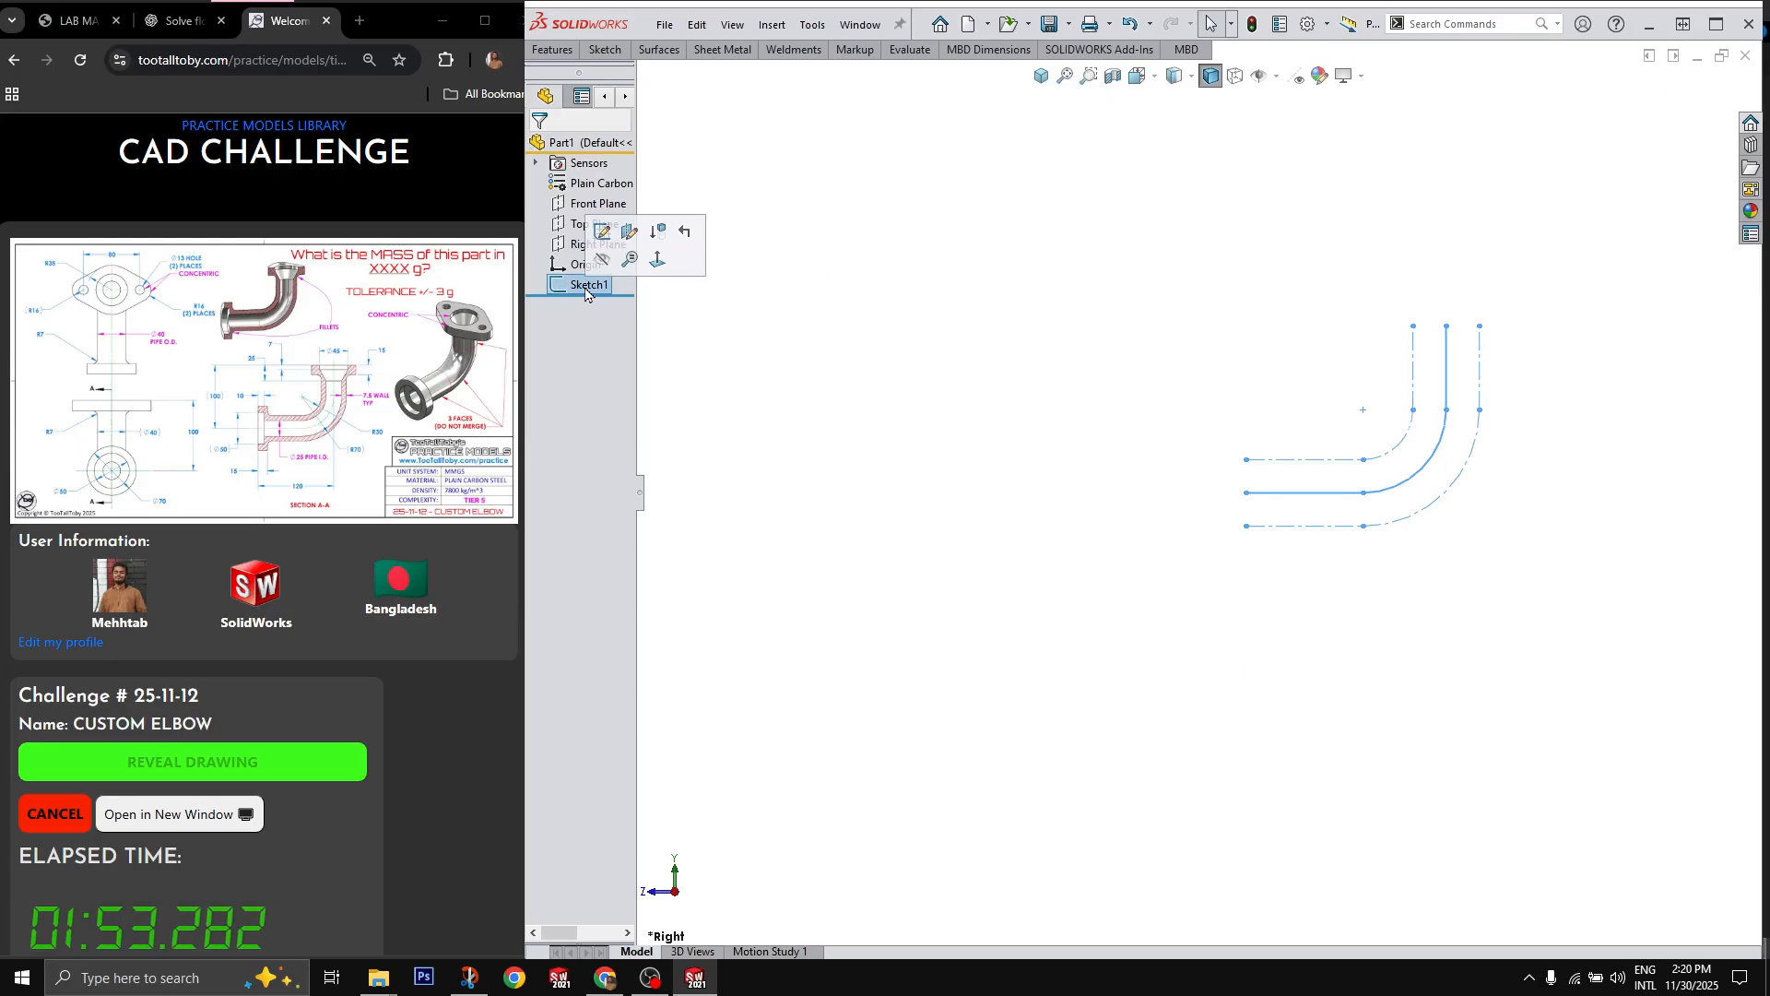
click(603, 376)
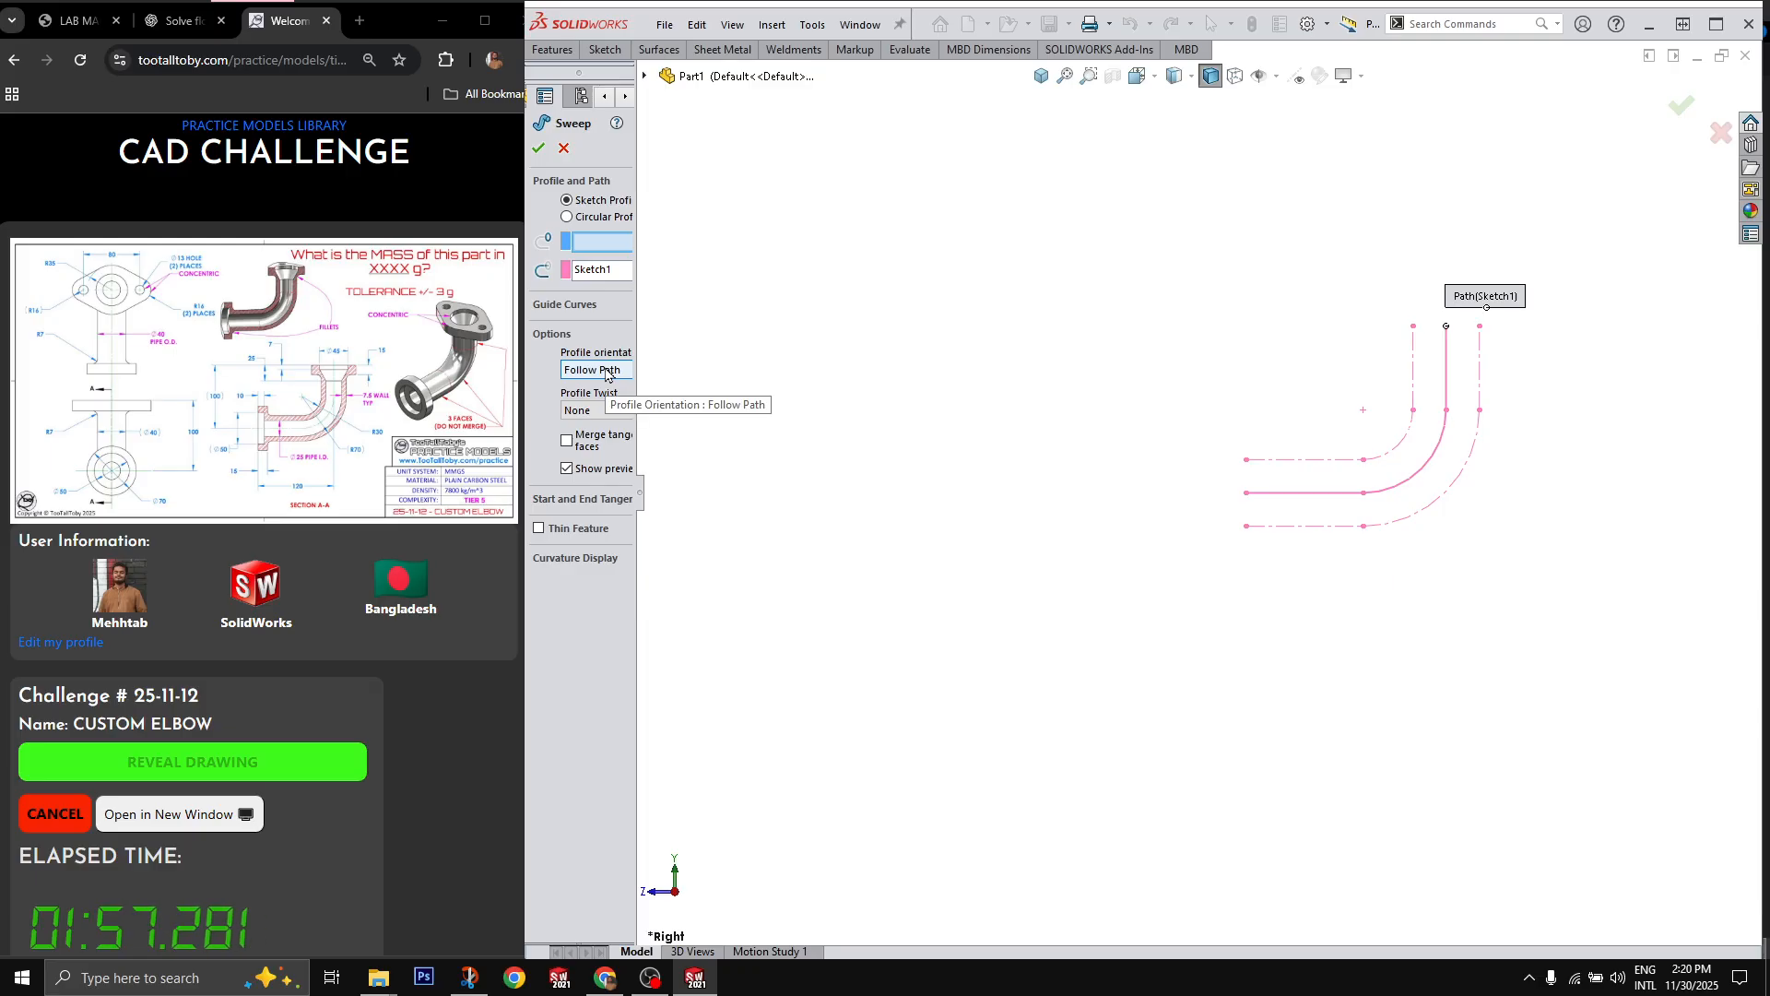
click(588, 218)
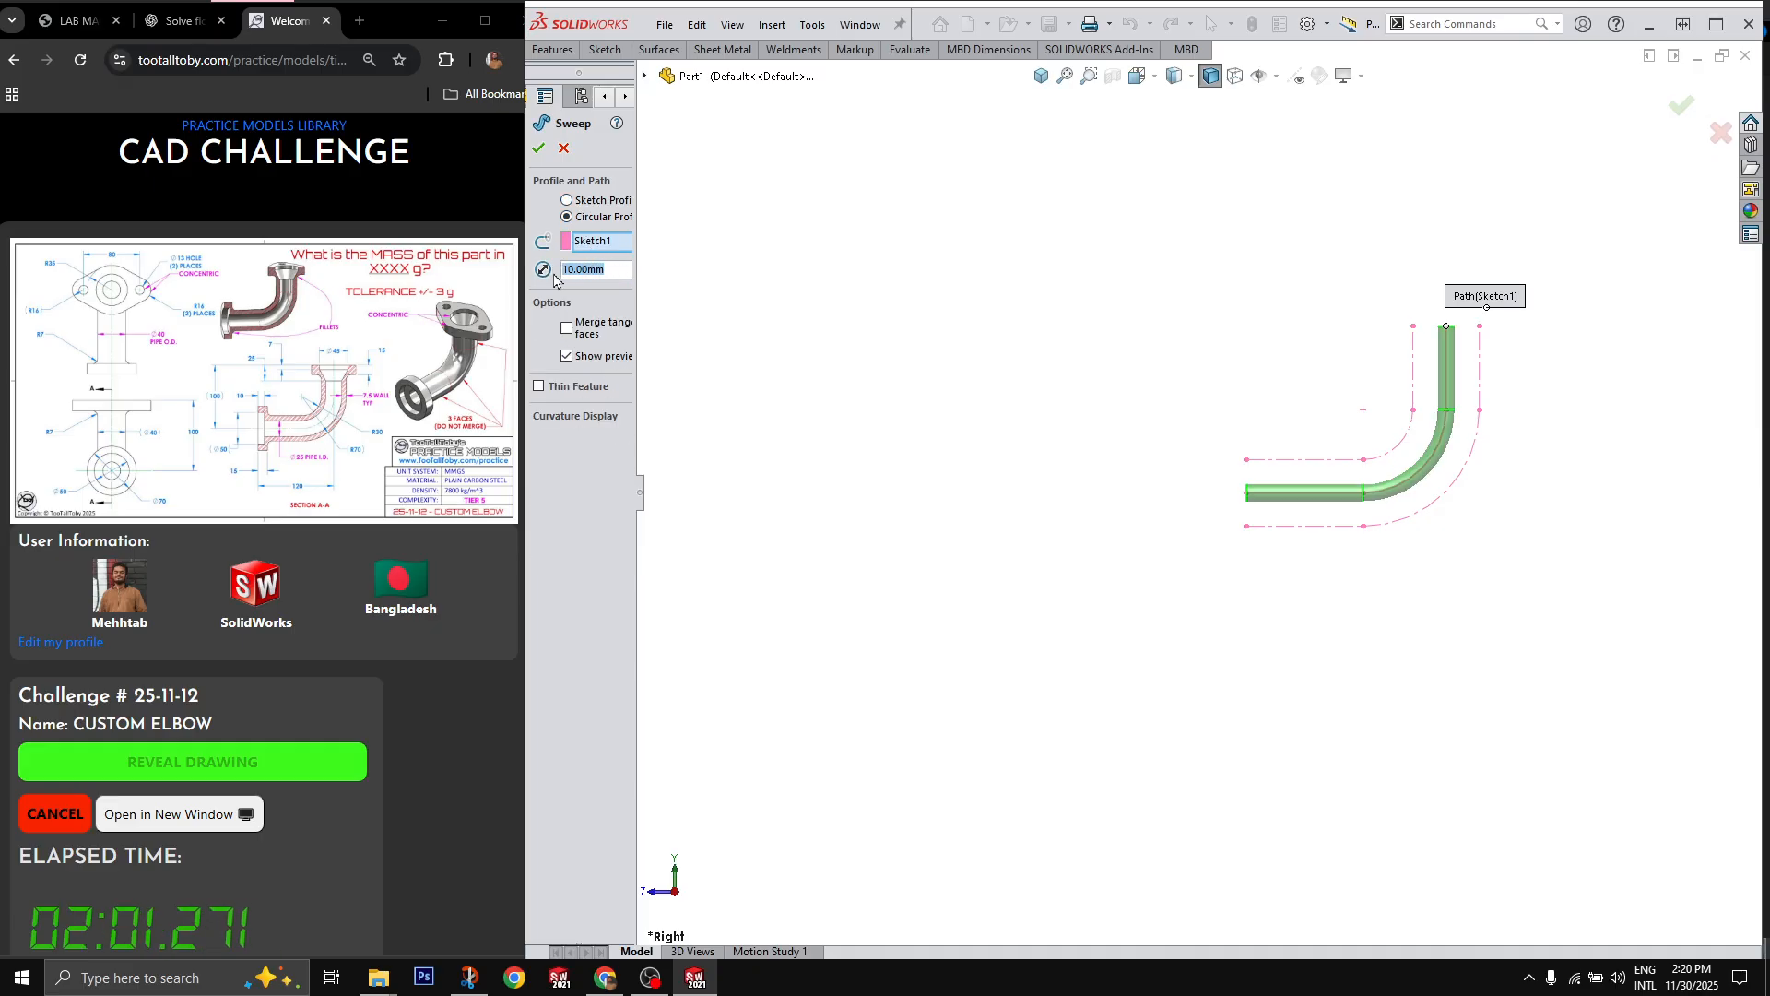
text(40)
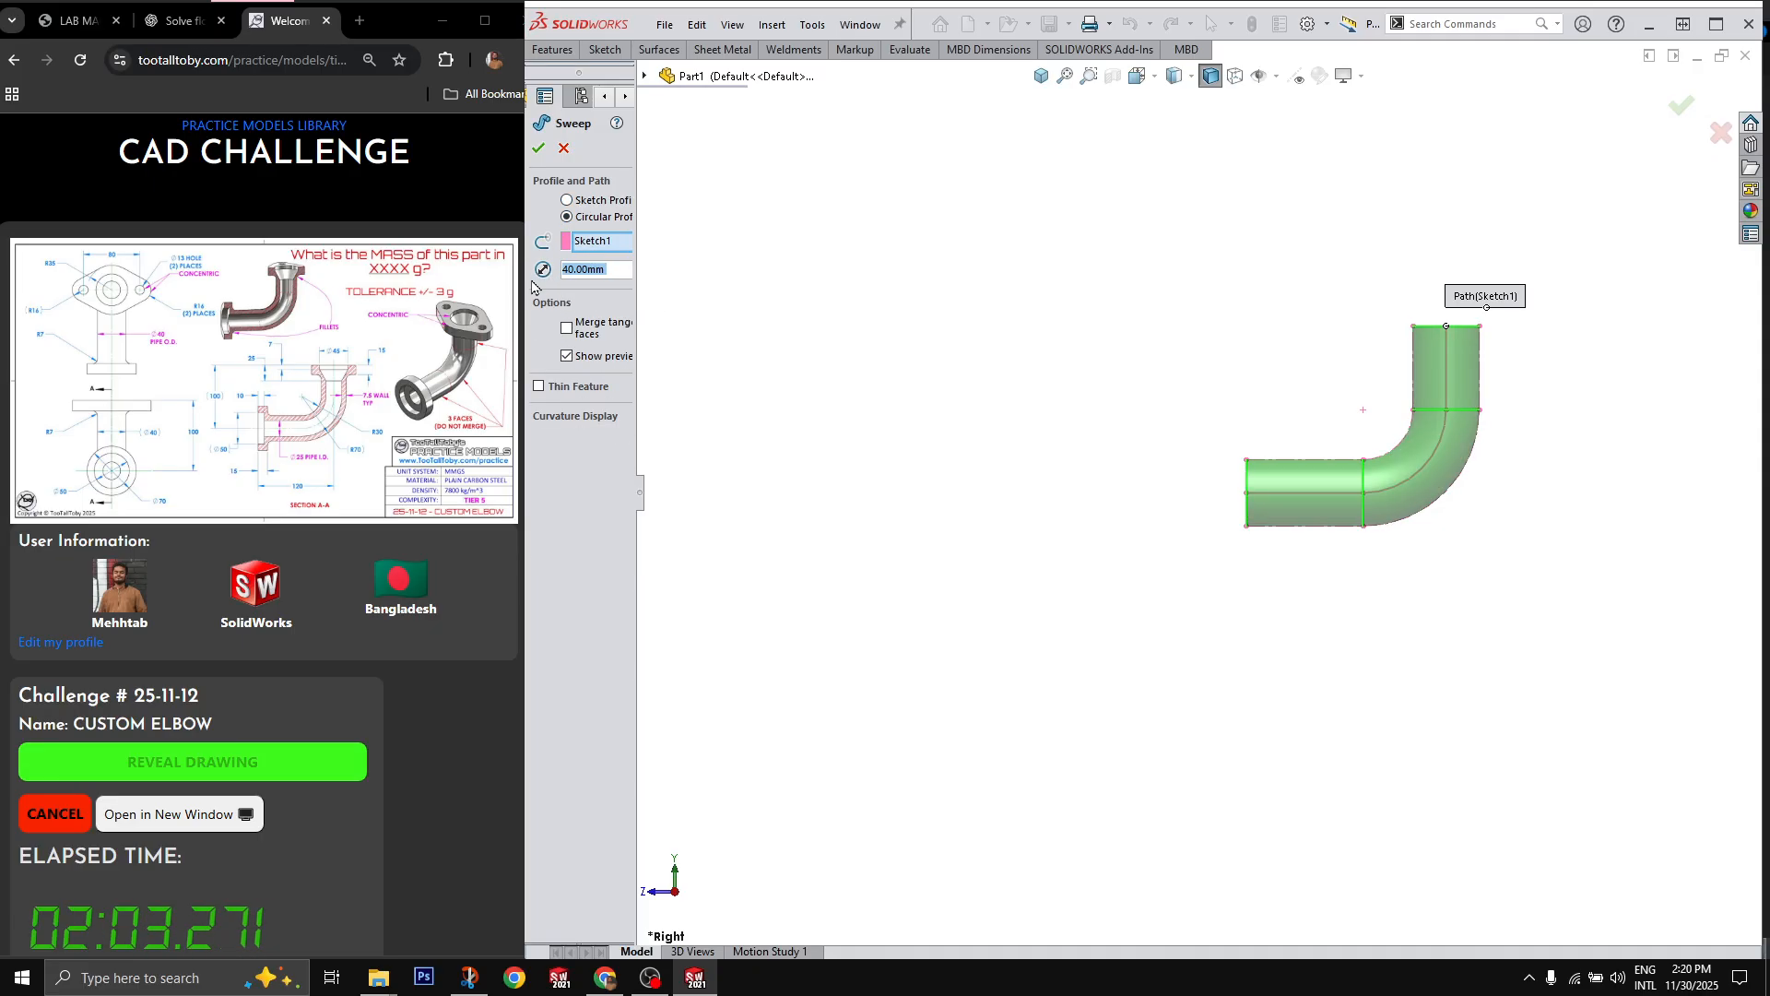
key(Return)
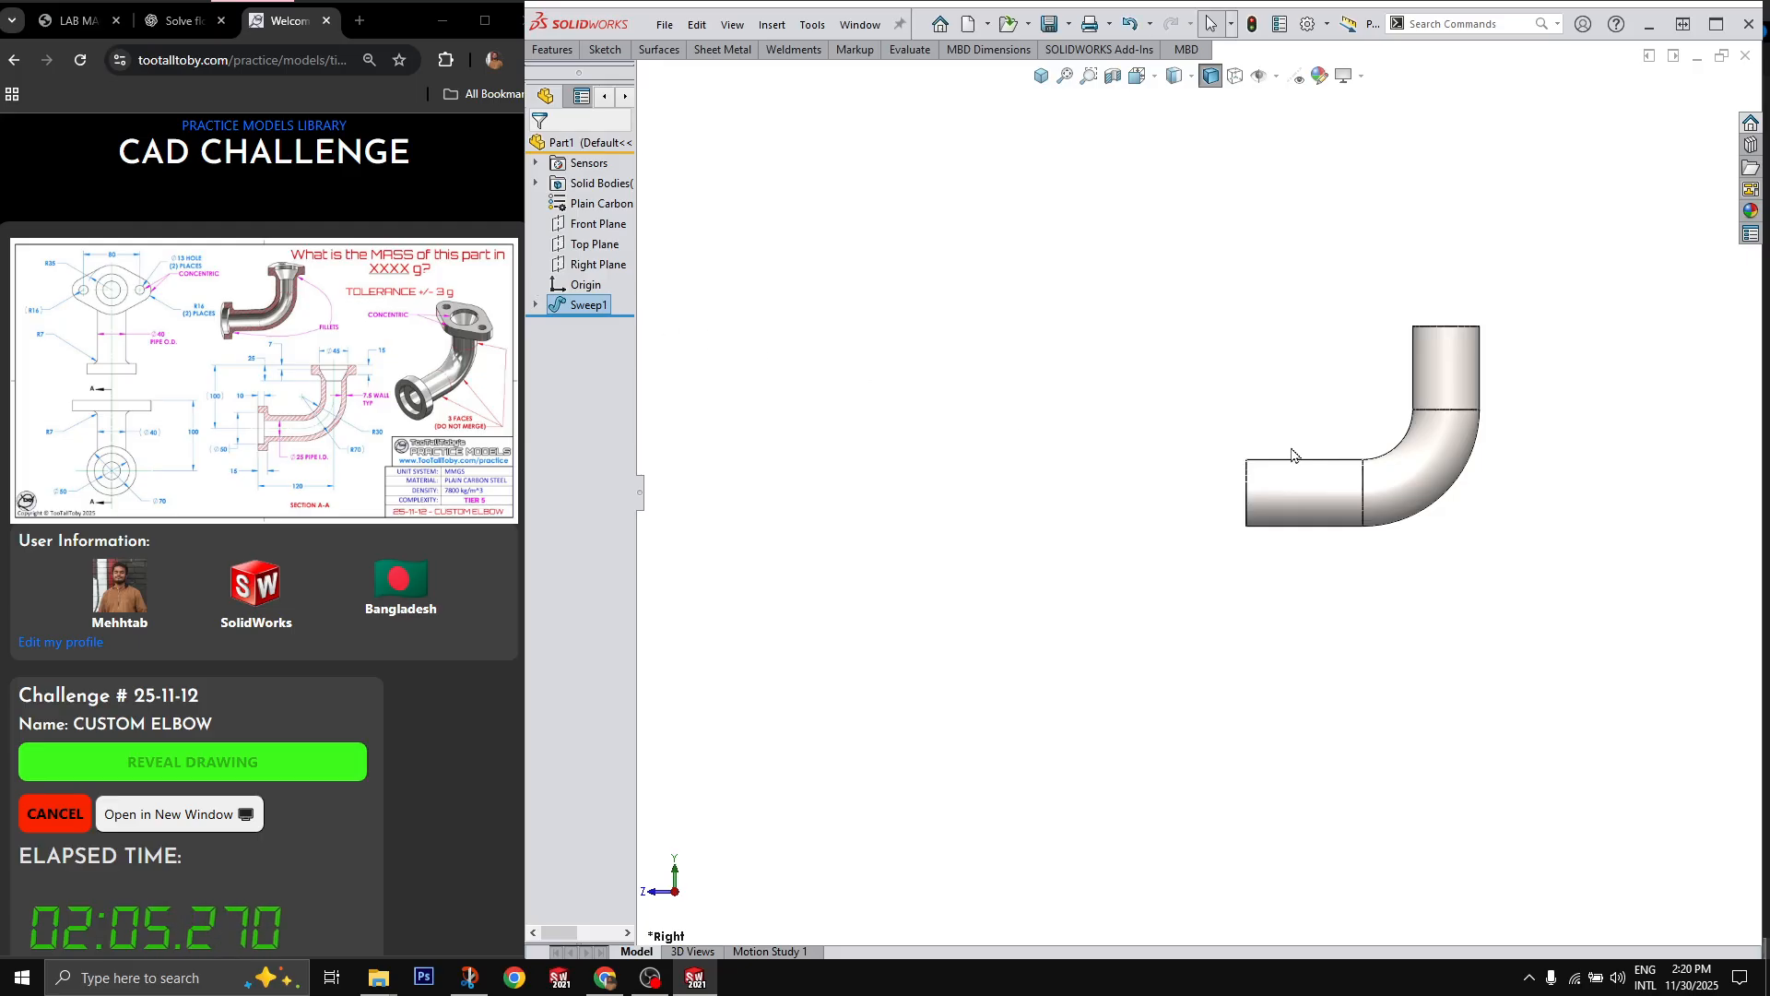
Step: Sketch a 70 mm diameter circle centred on the origin on the end face of the elbow's horizontal leg
mouse_move(1485, 489)
middle_down()
mouse_move(1558, 459)
mouse_move(1586, 482)
middle_up()
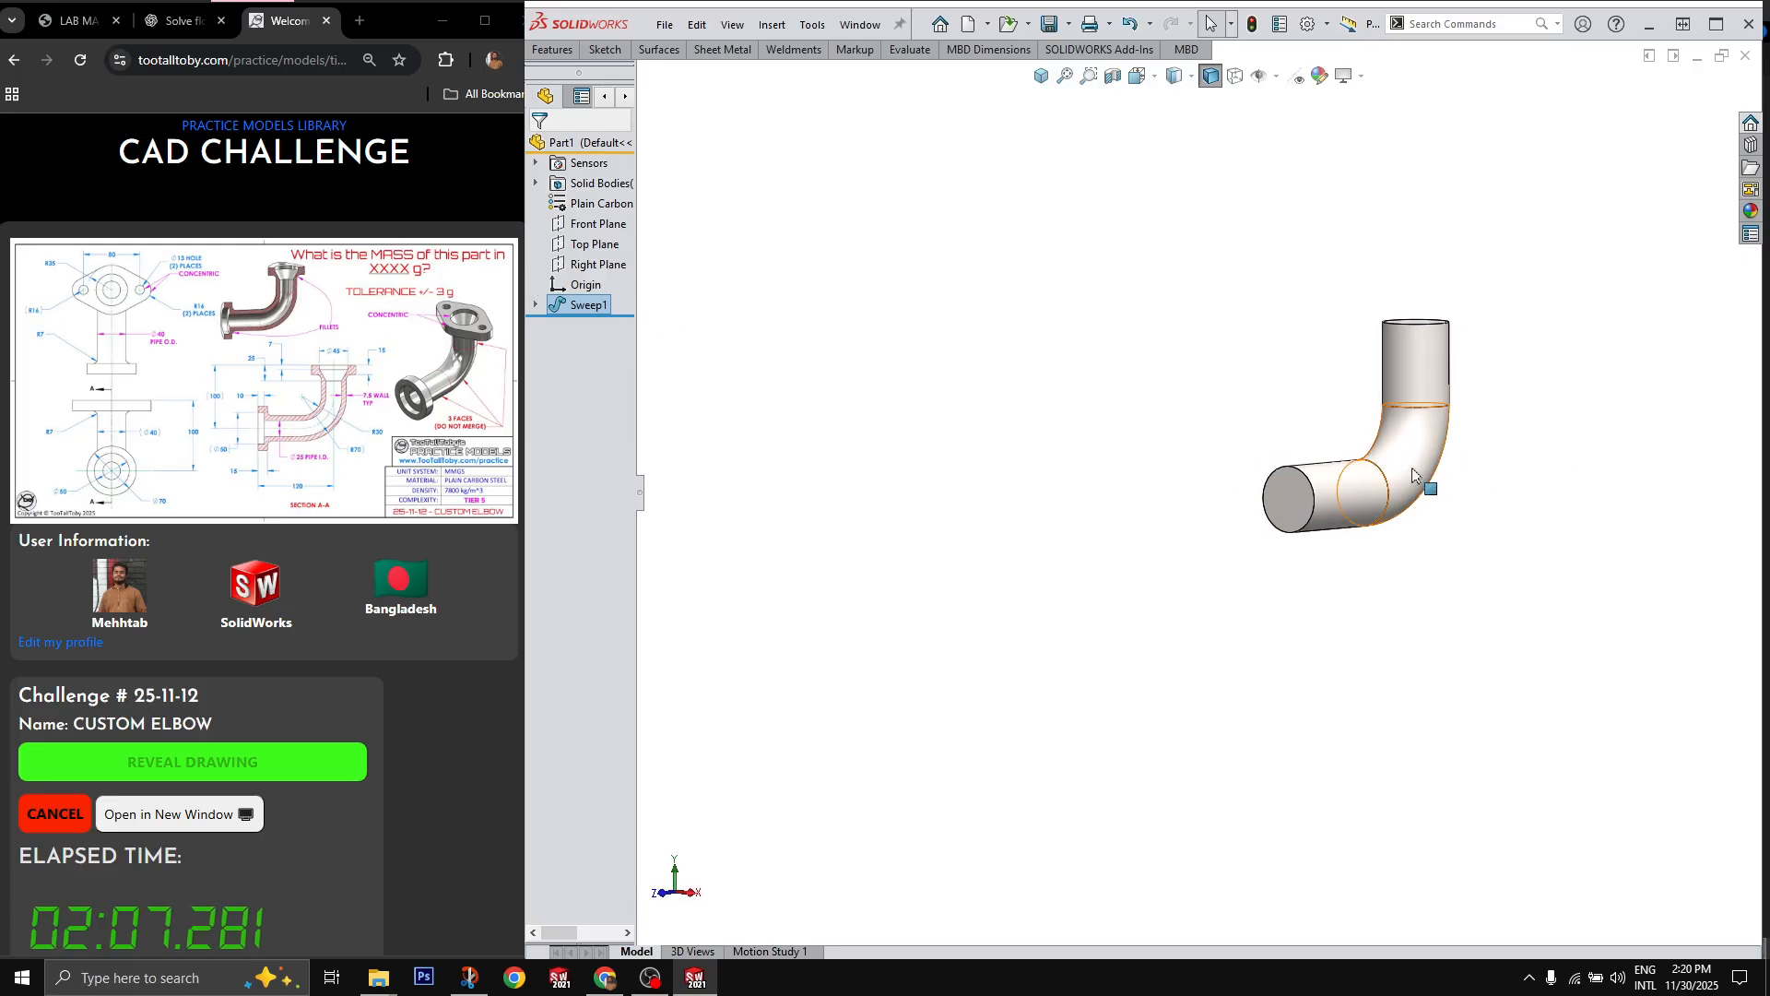
scroll(1425, 480, down, 4)
click(1110, 540)
key(c)
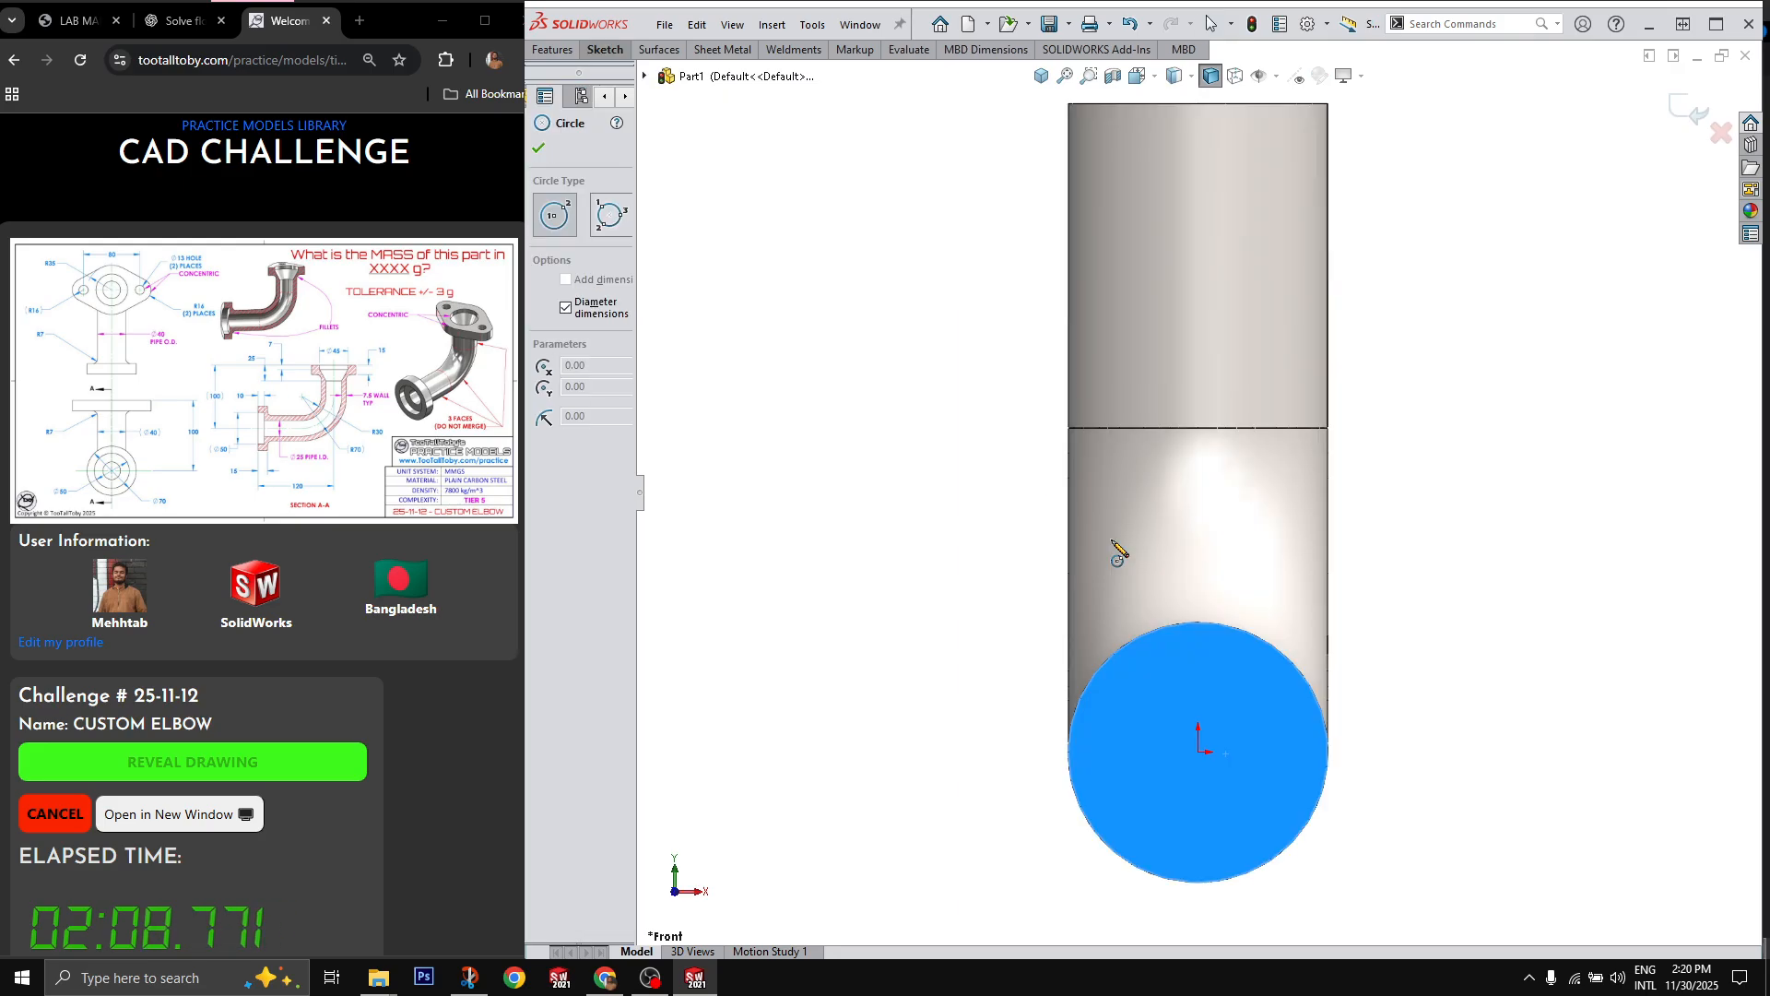
click(1199, 753)
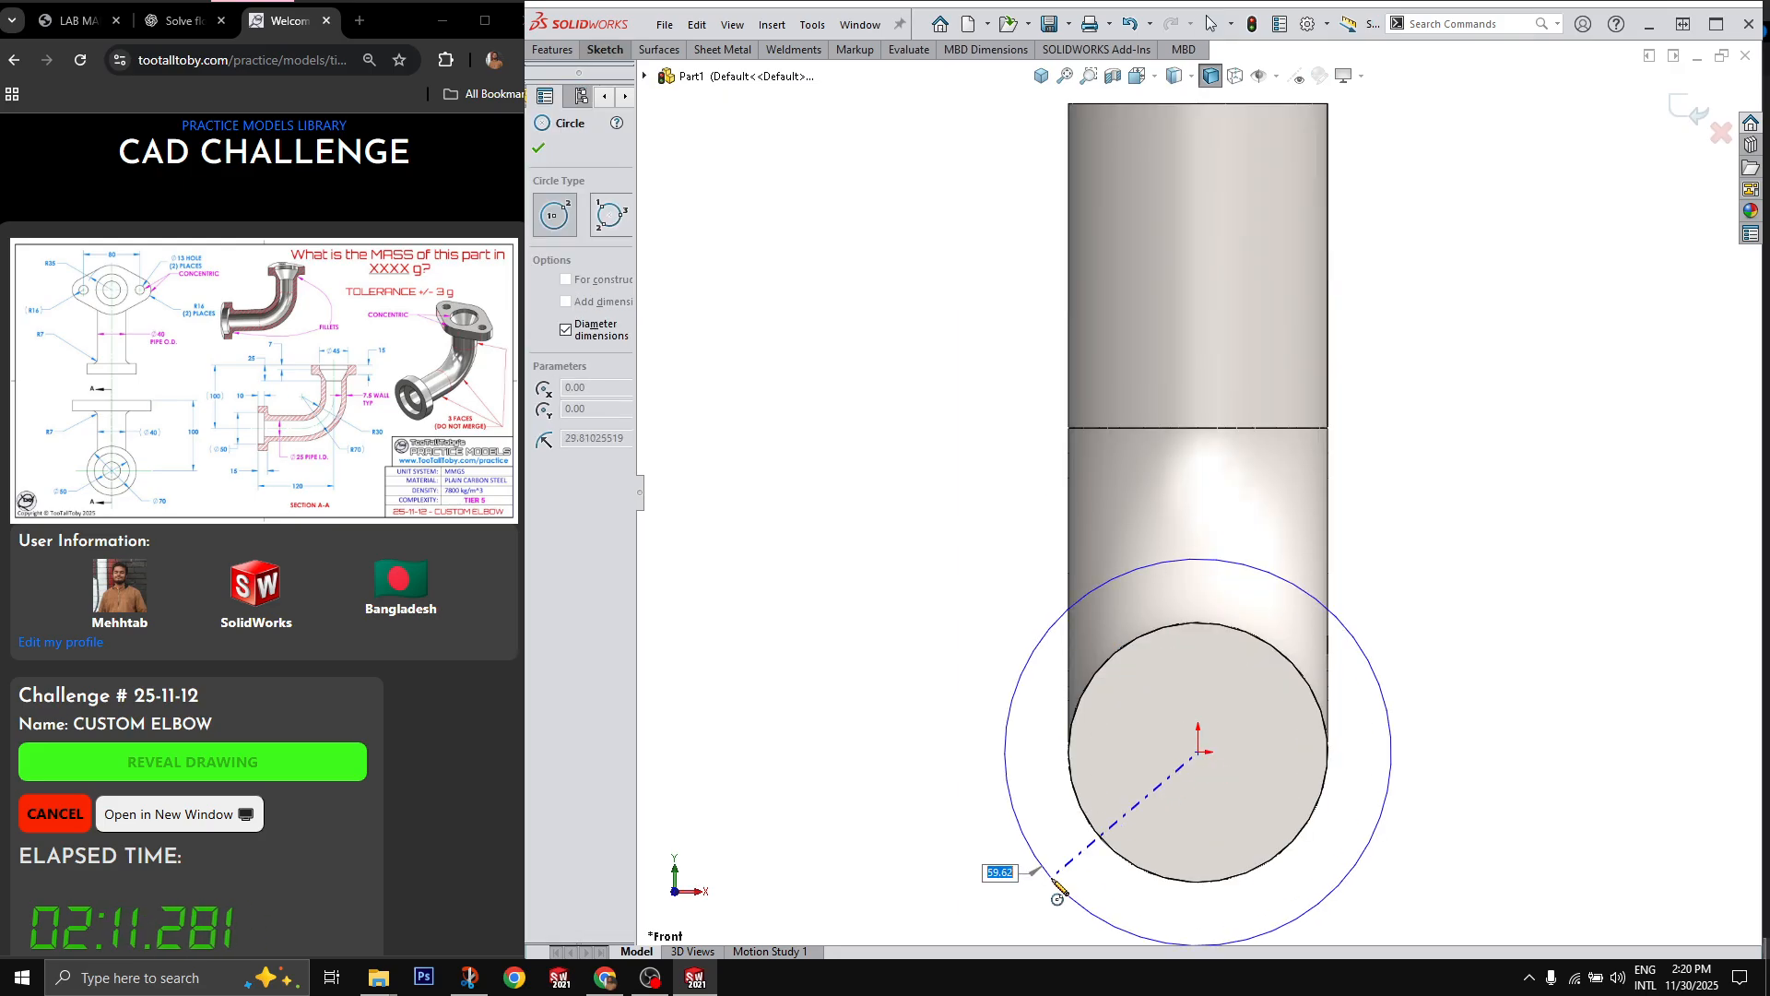
text(70)
key(Return)
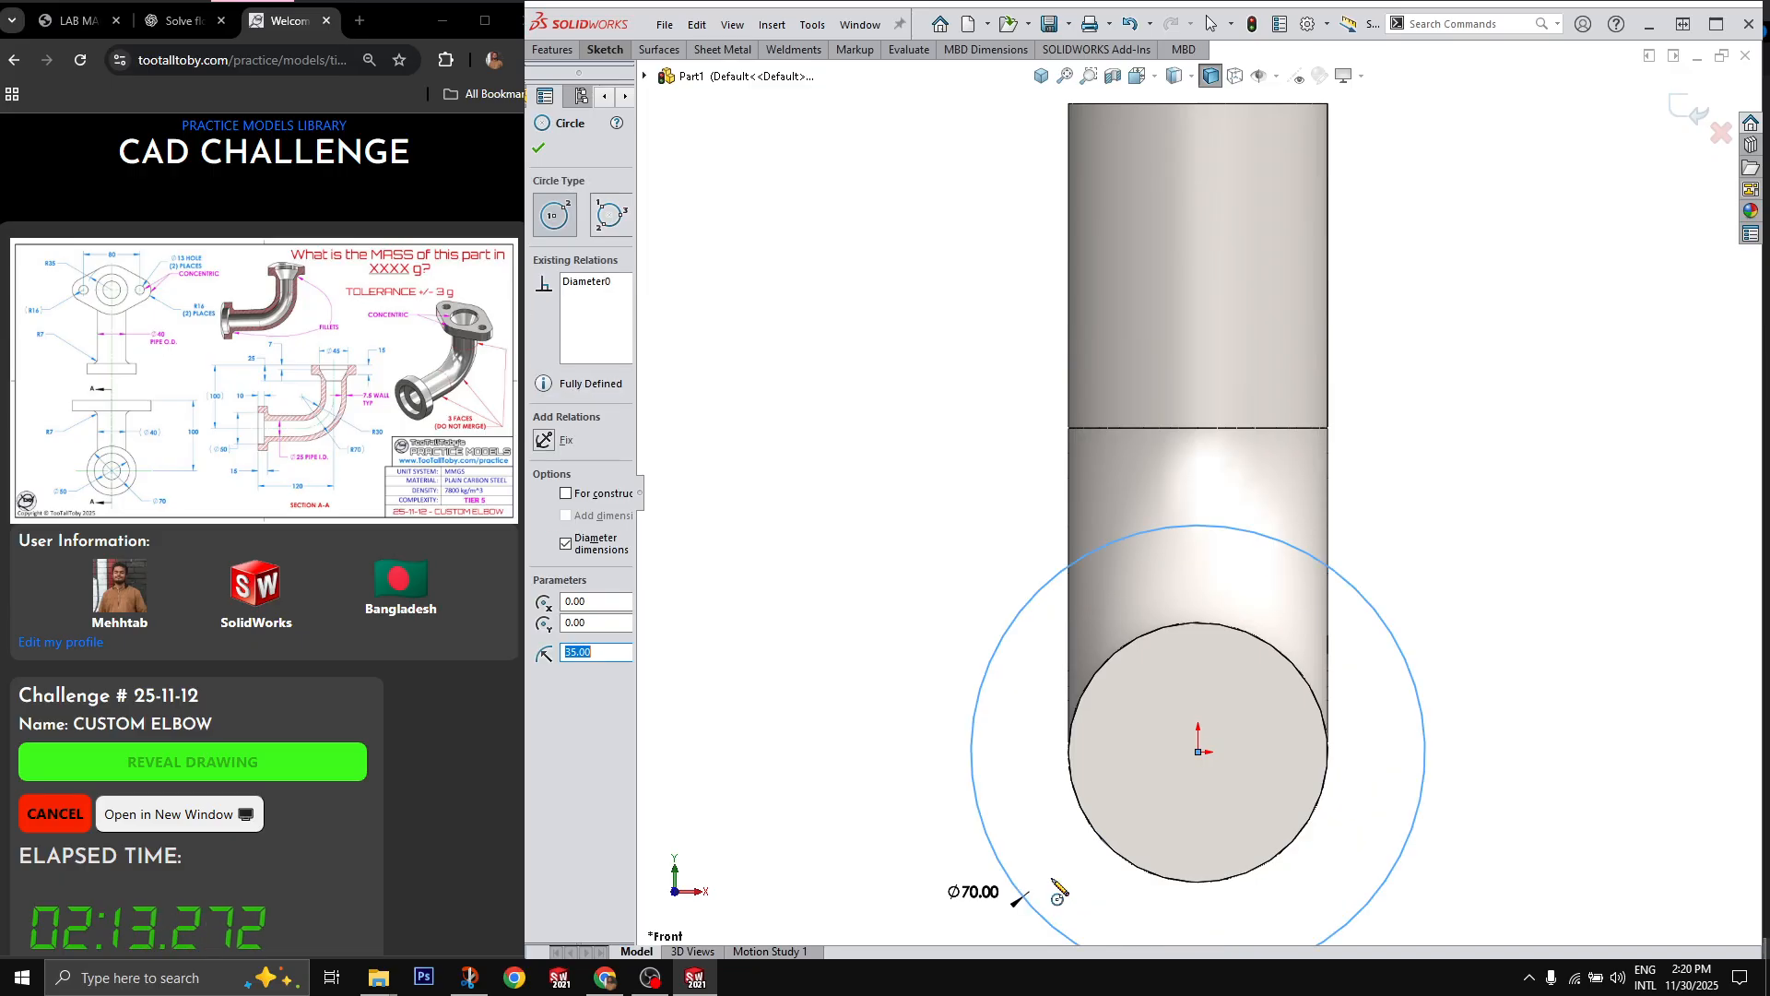
key(Escape)
Step: Extrude the 70 mm circle 15 mm back along the pipe as a merged round flange
scroll(1426, 578, up, 2)
middle_drag(1427, 577, 1319, 616)
drag(914, 754, 1061, 715)
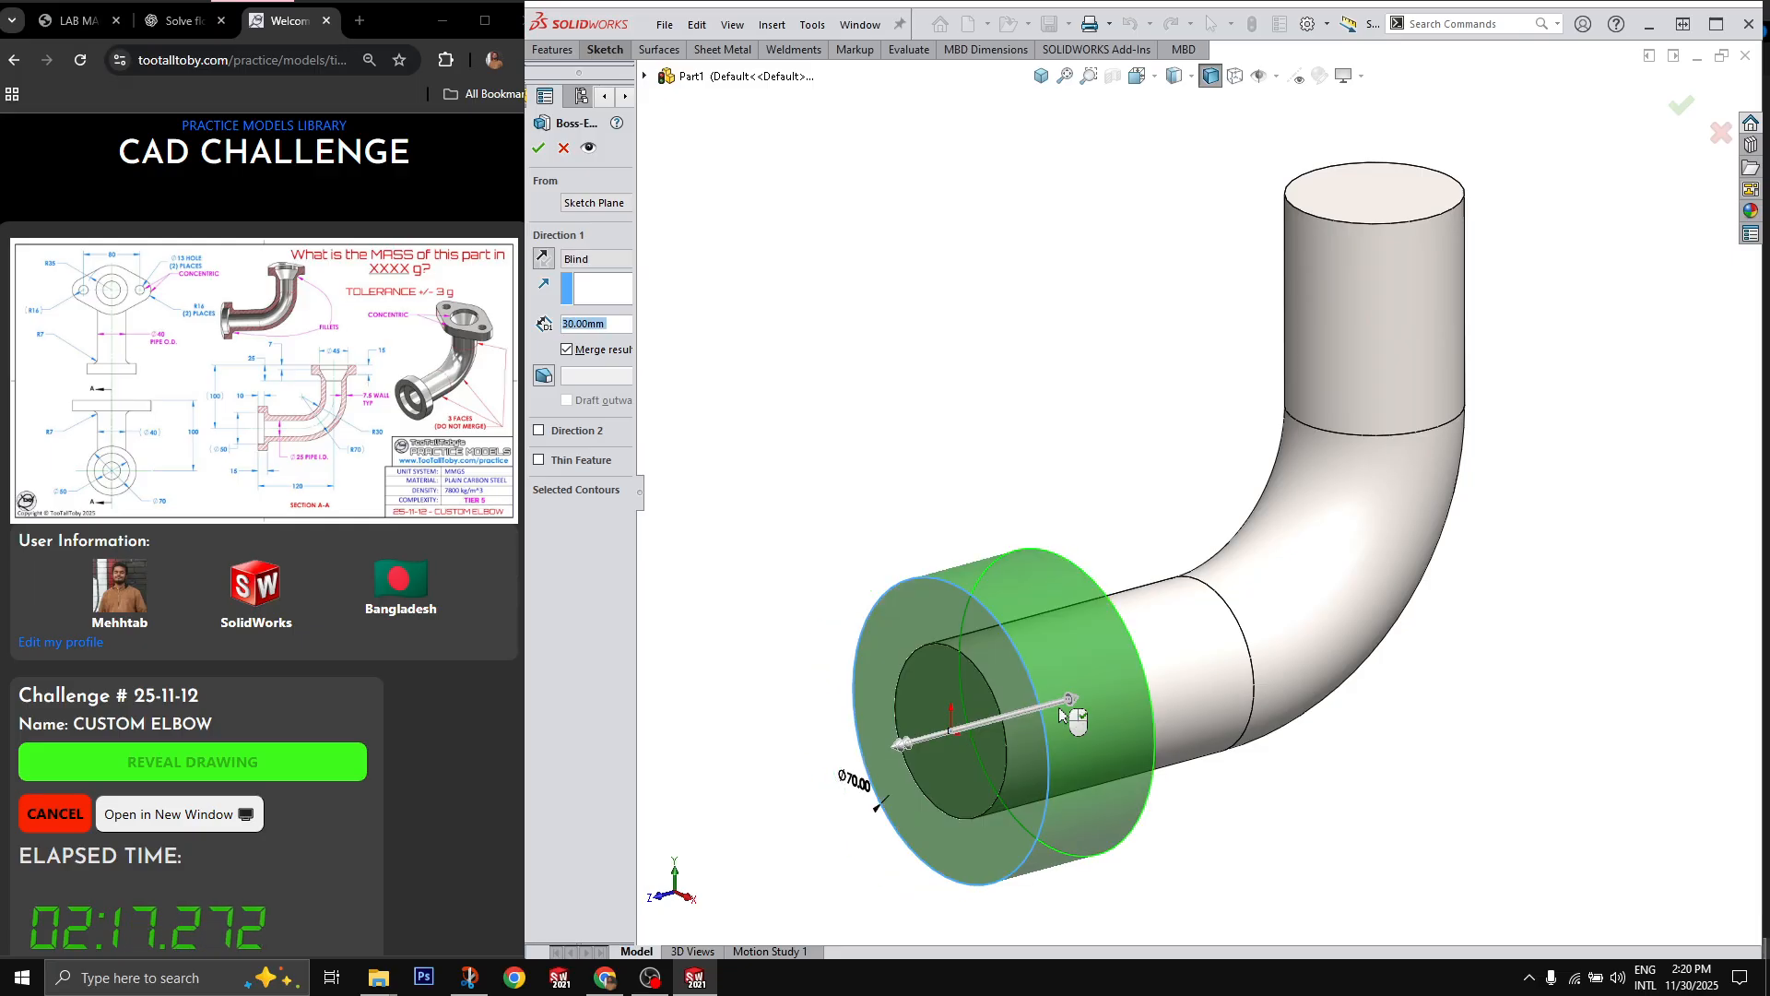
text(15)
key(Return)
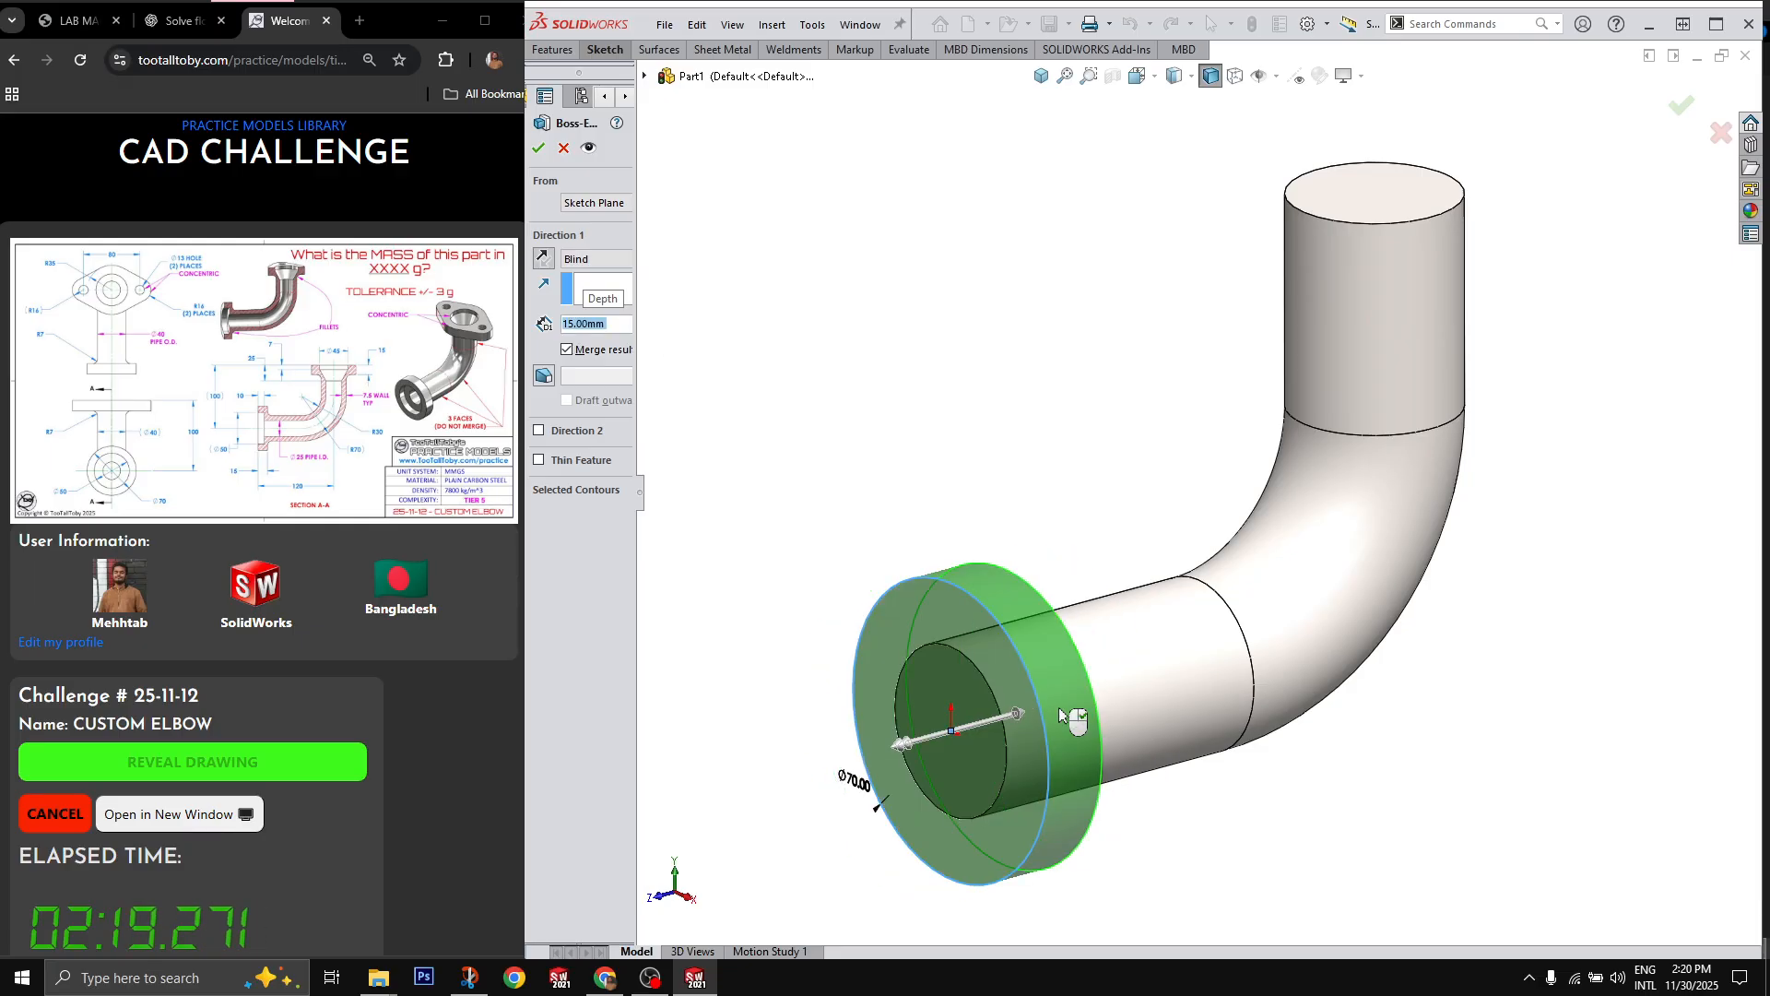
key(Return)
Step: Sketch a 70 mm diameter circle on the top end face of the elbow's vertical leg, concentric with the pipe
scroll(1288, 549, up, 3)
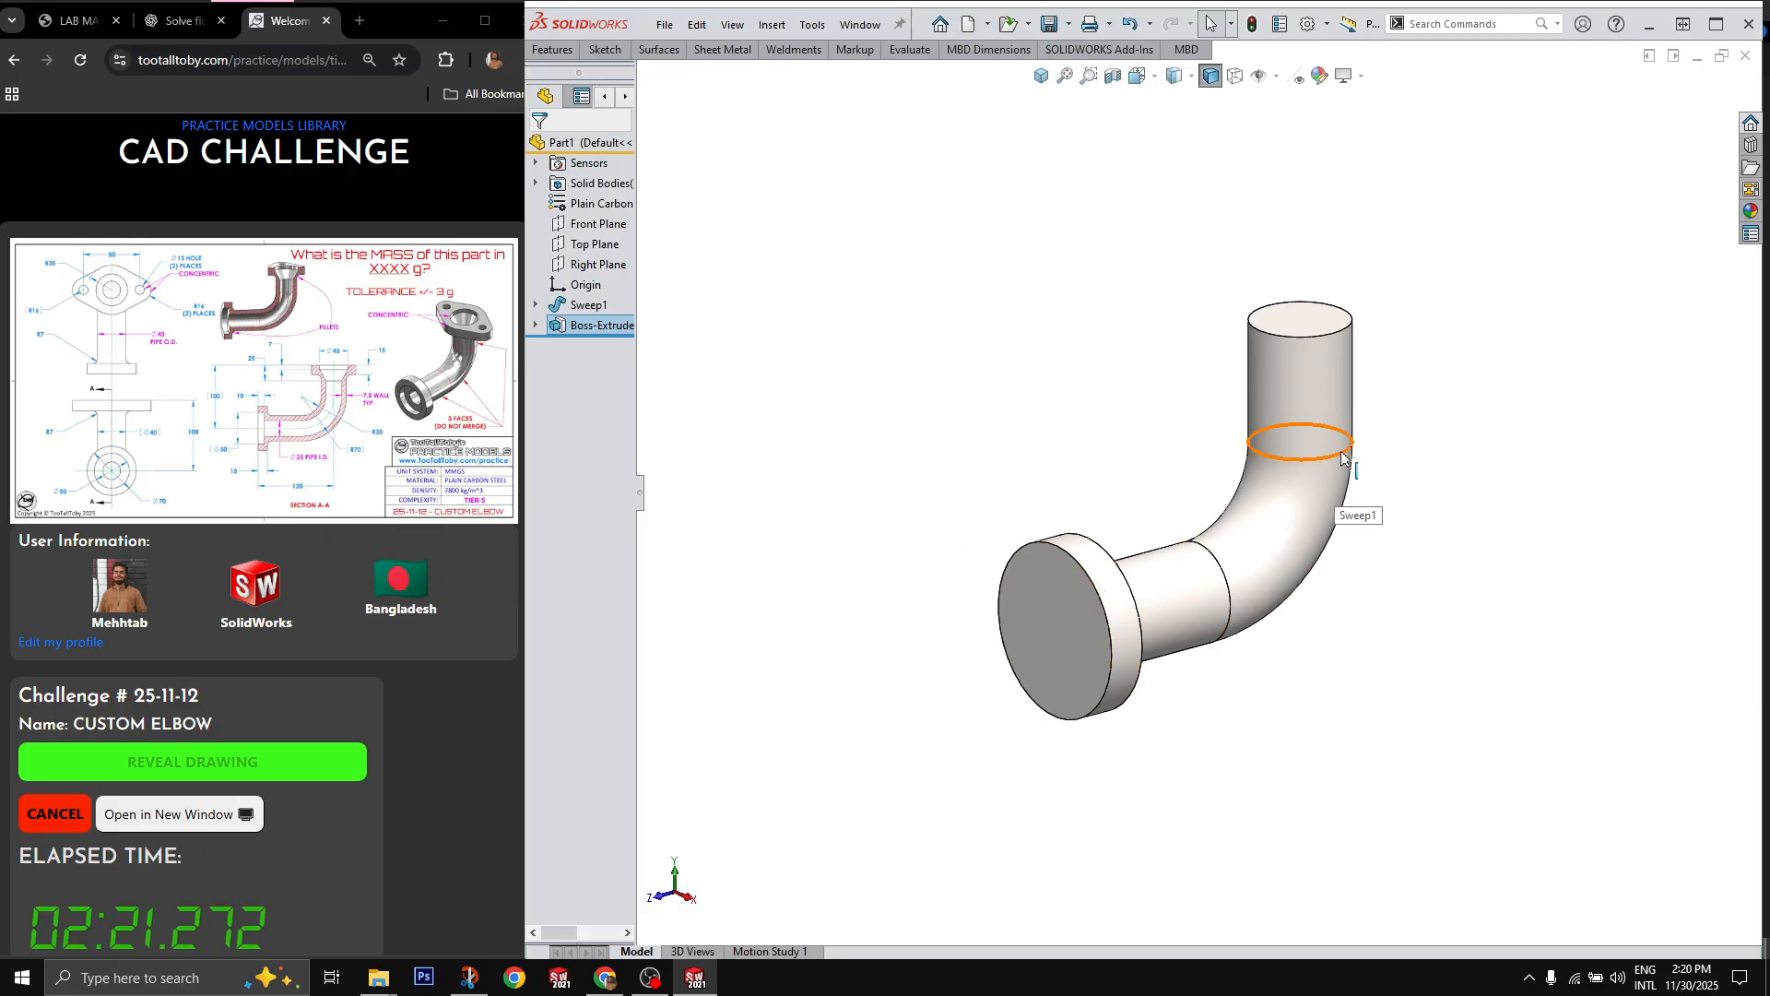
scroll(1341, 374, down, 2)
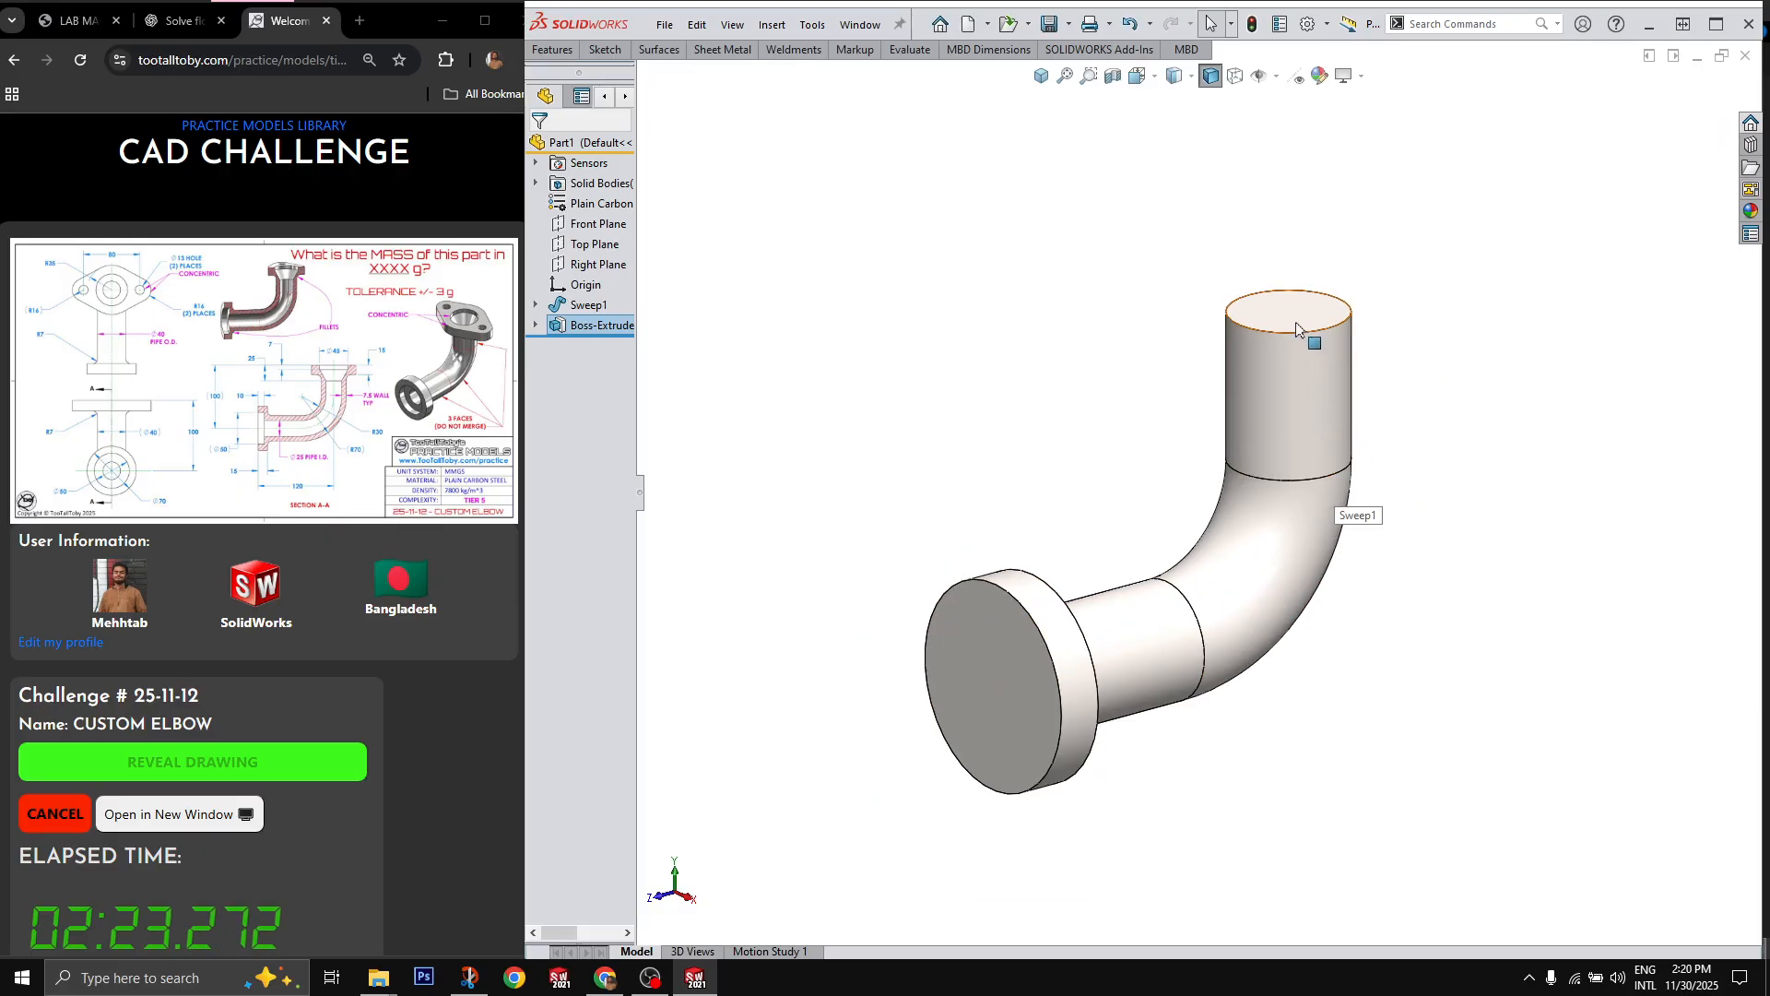
click(1297, 330)
key(c)
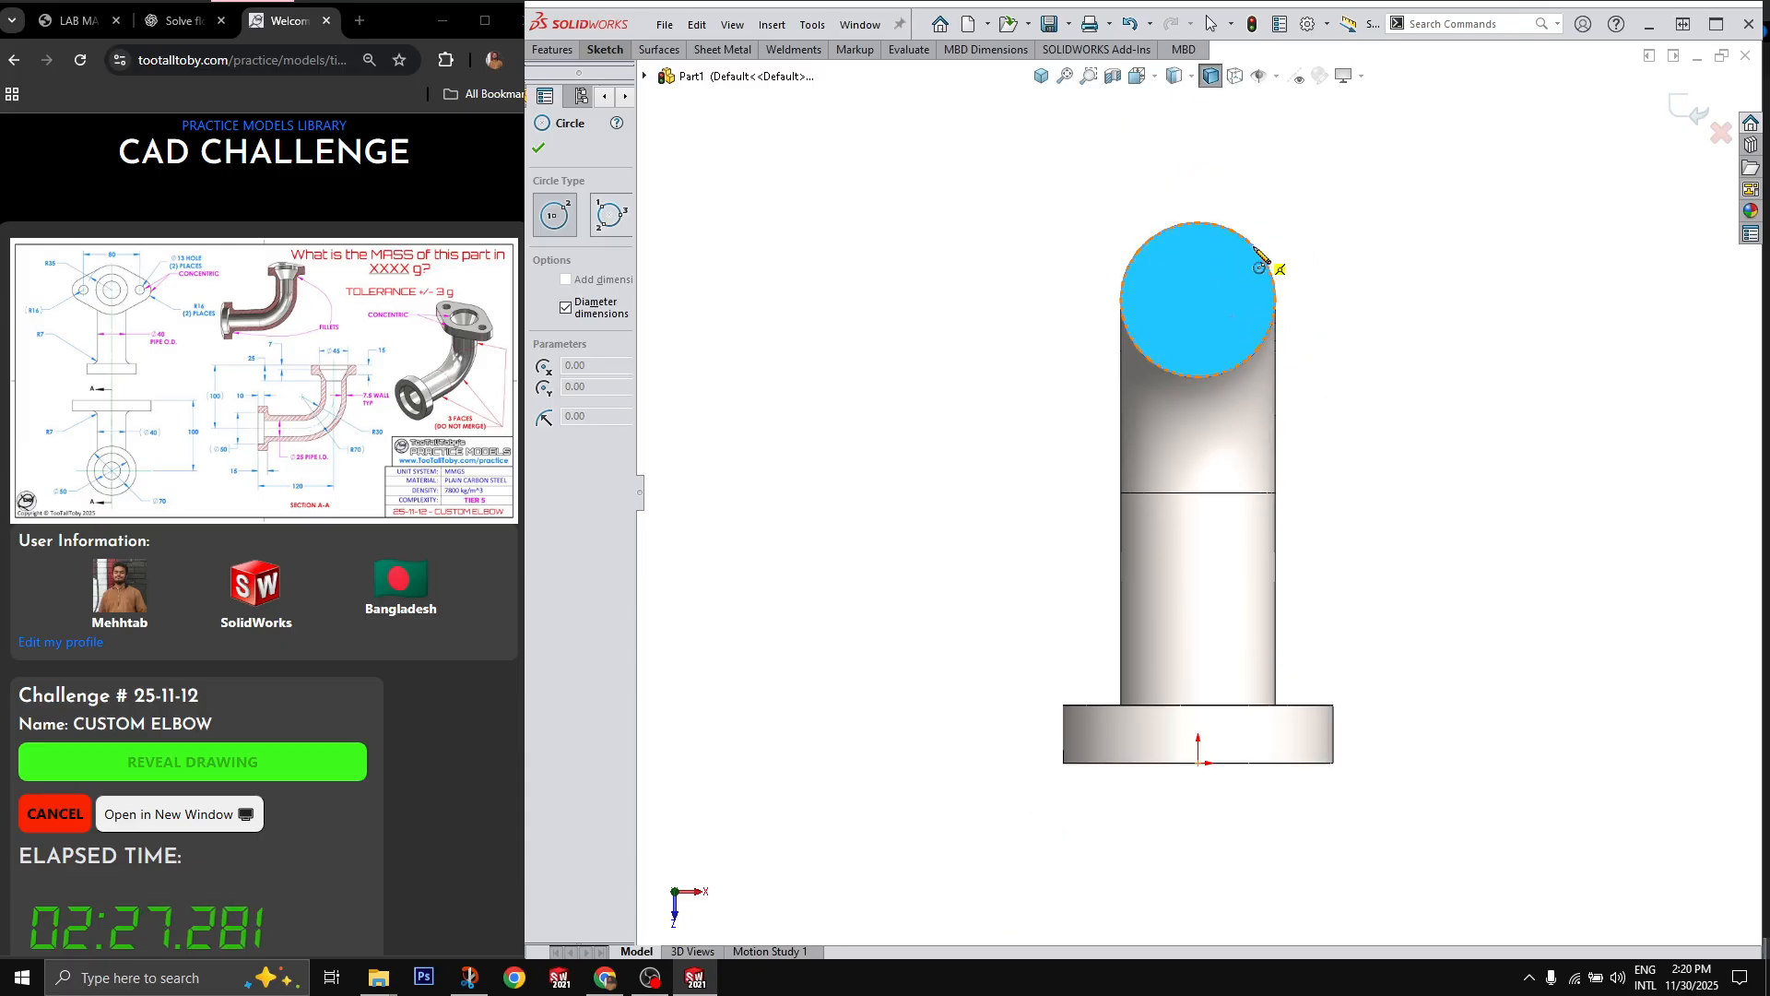
click(1198, 301)
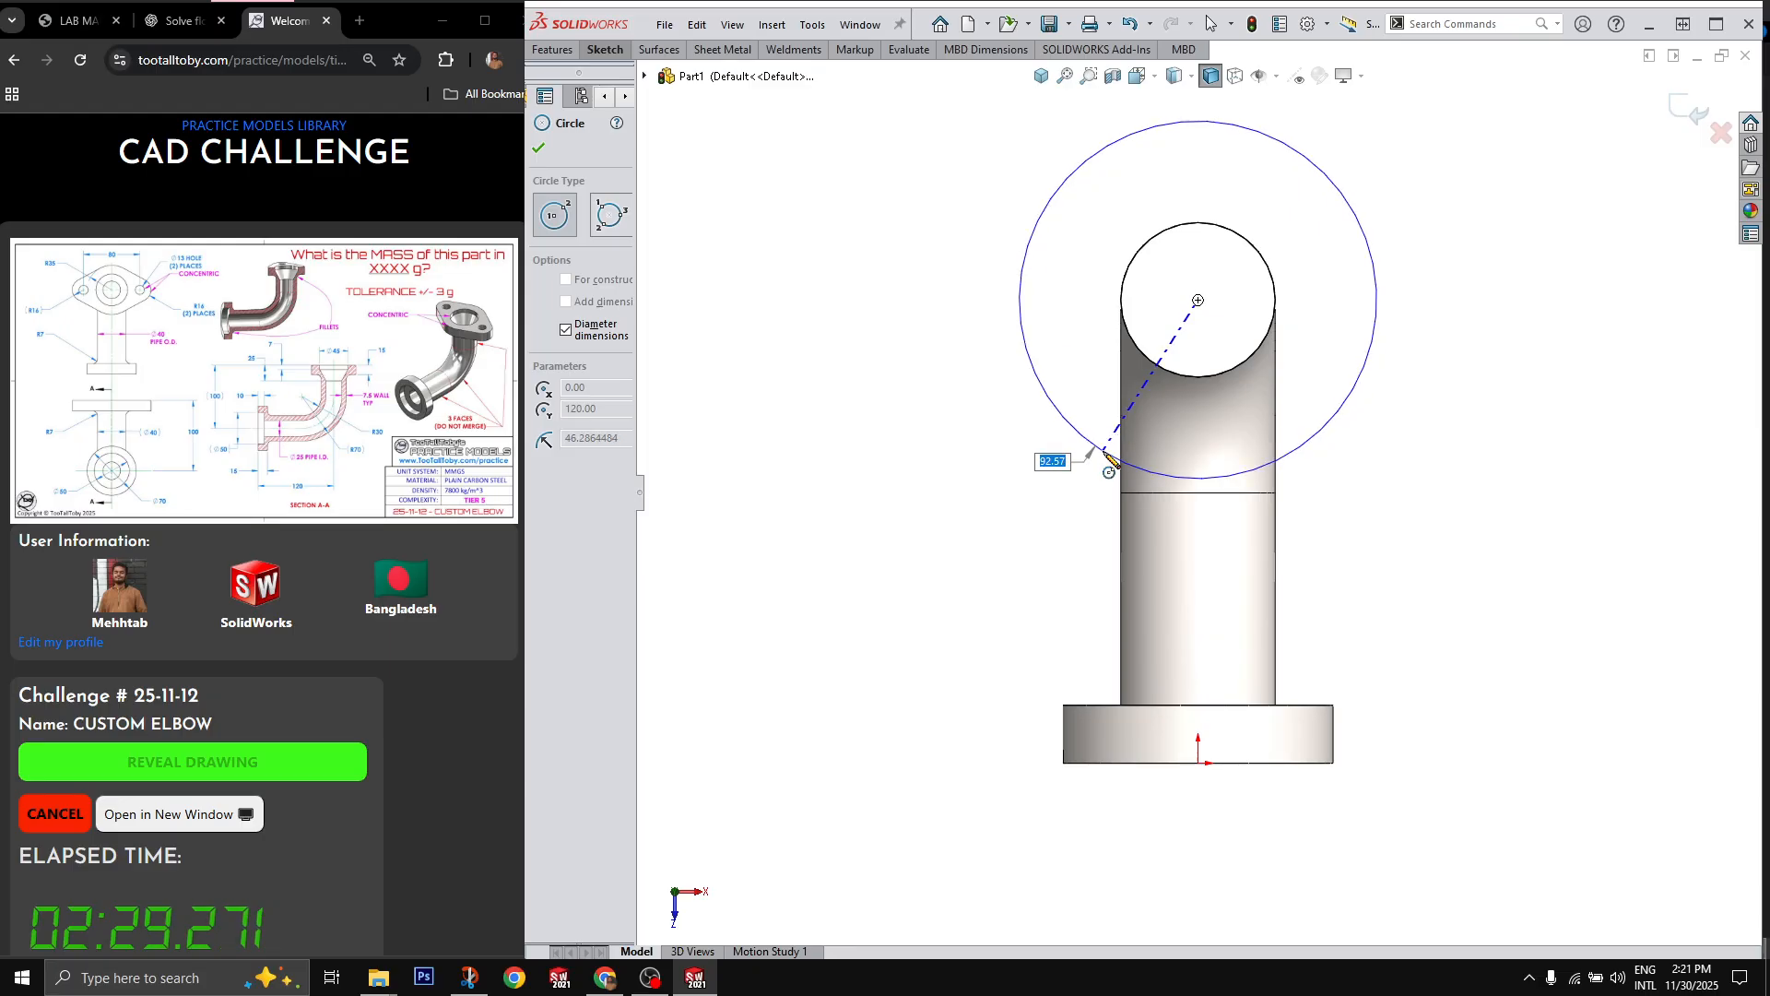
text(70)
key(Return)
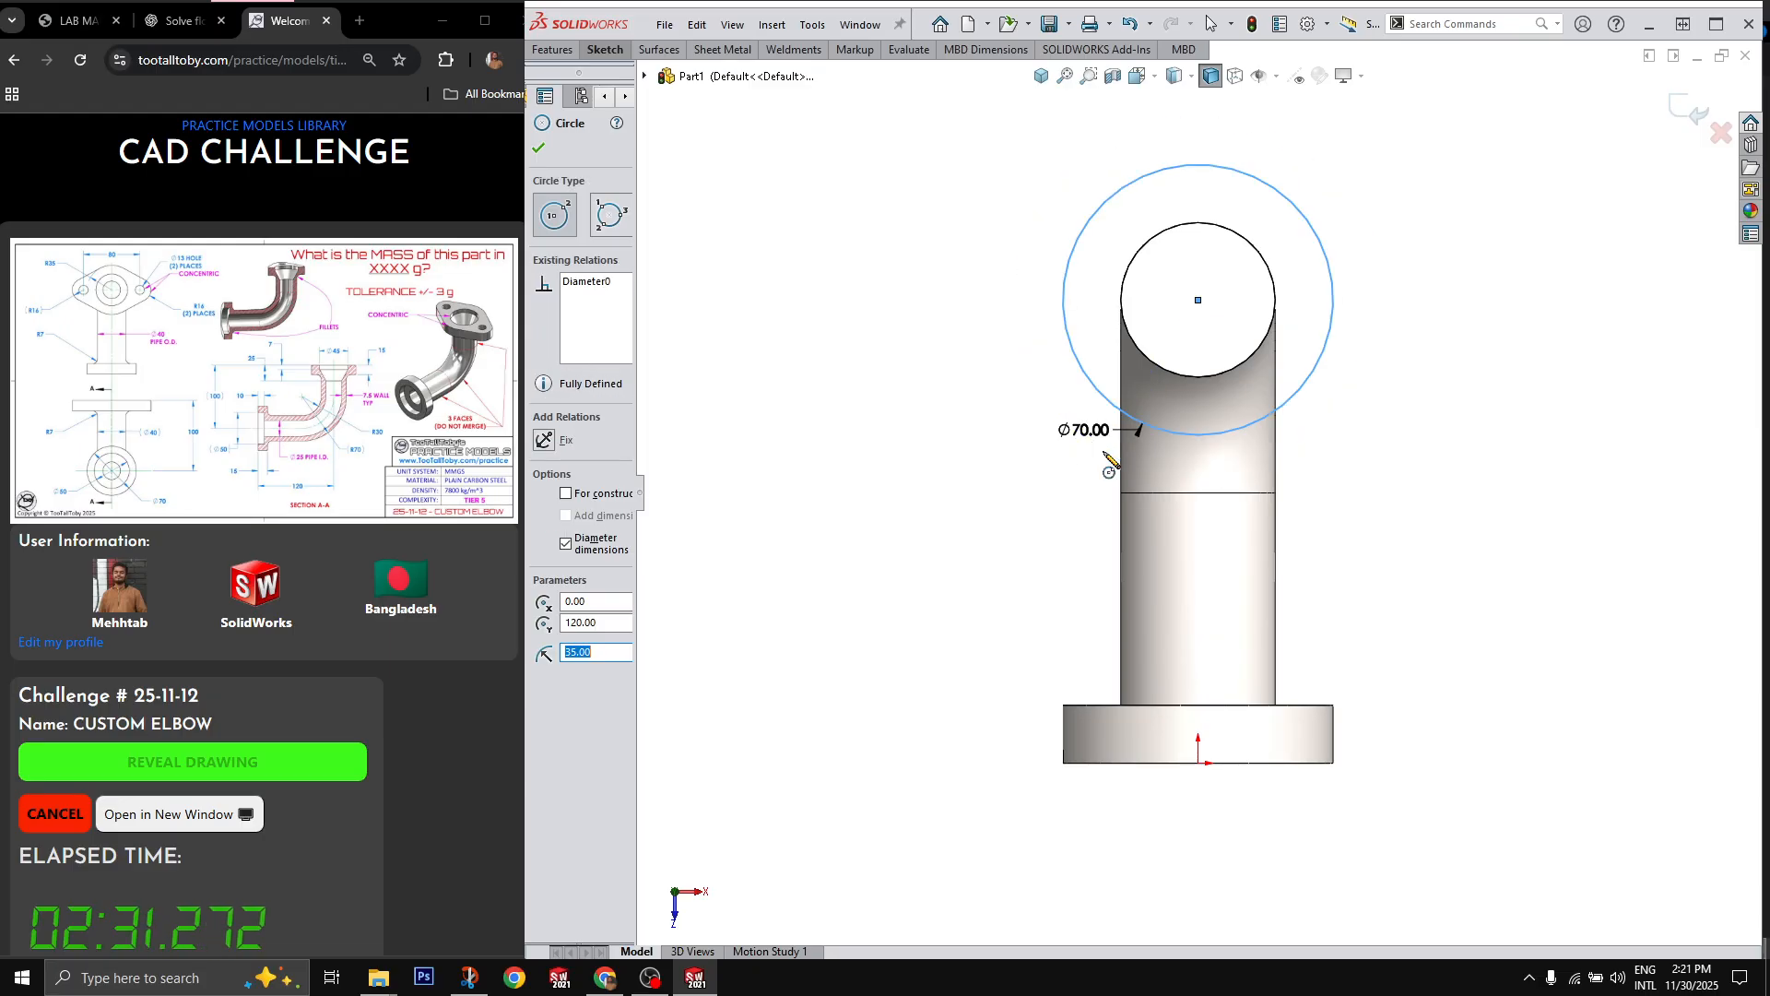
Step: Draw a 40 mm horizontal construction line from the 70 mm circle's centre towards positive X
key(l)
click(1198, 300)
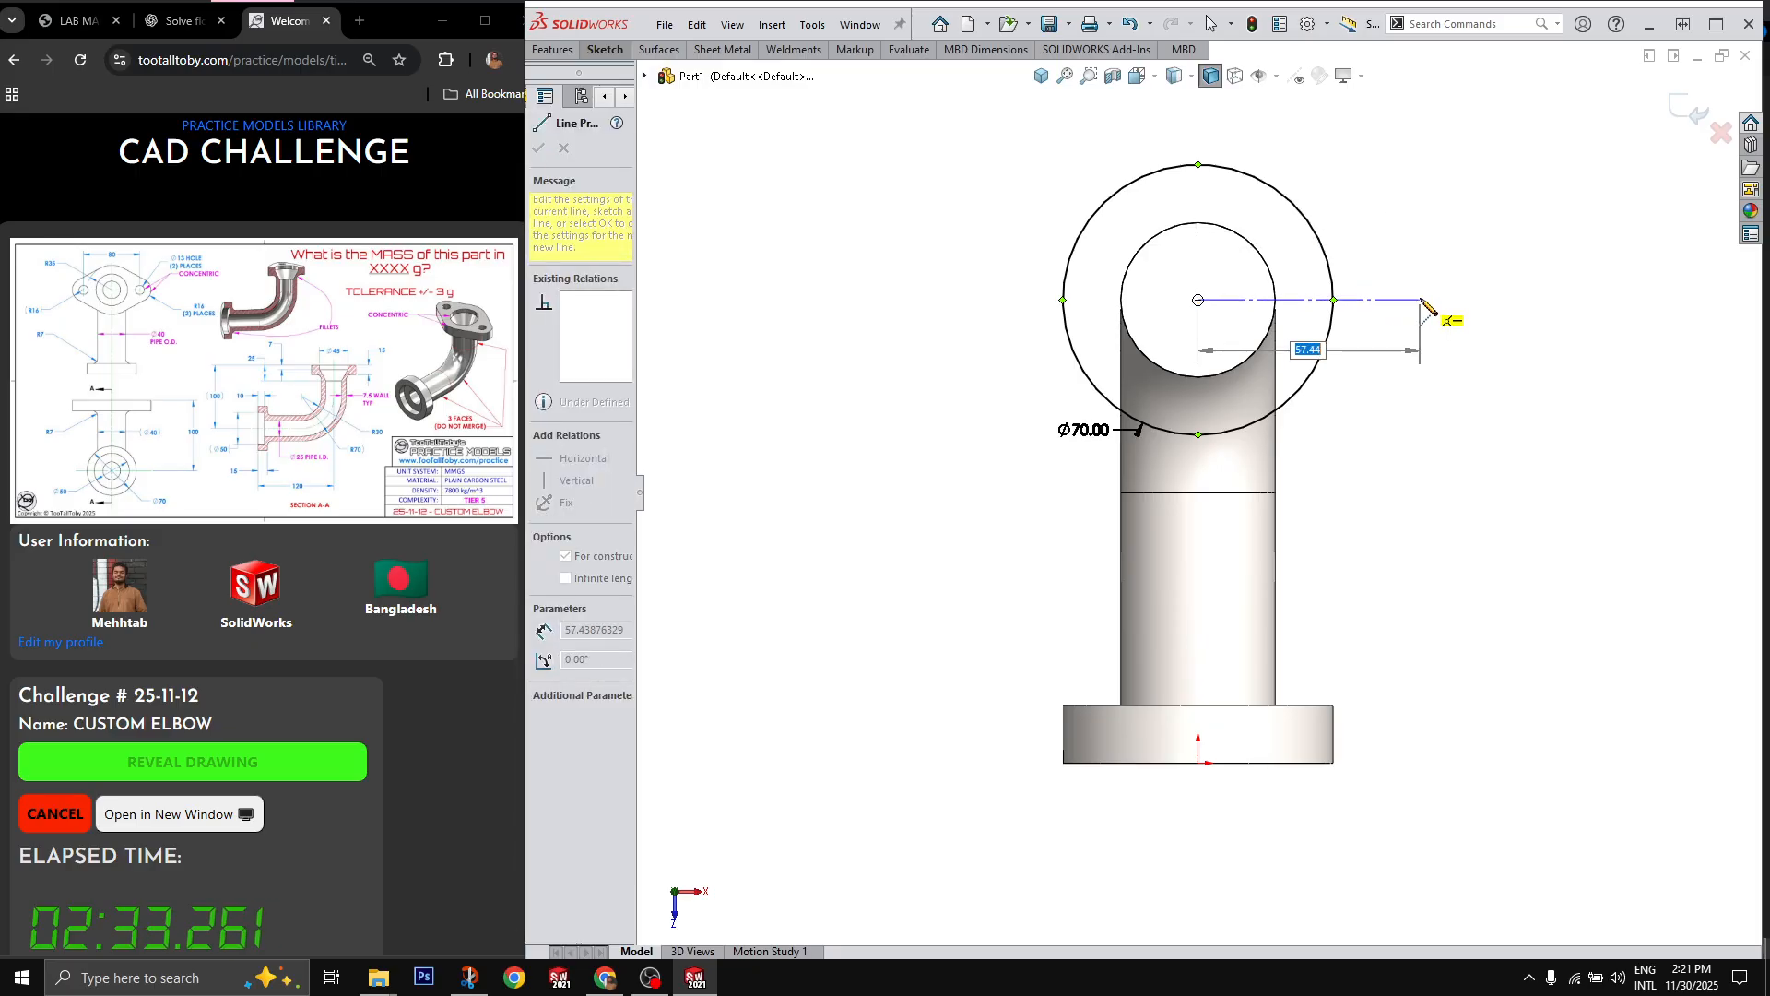
text(40)
key(Return)
key(Escape)
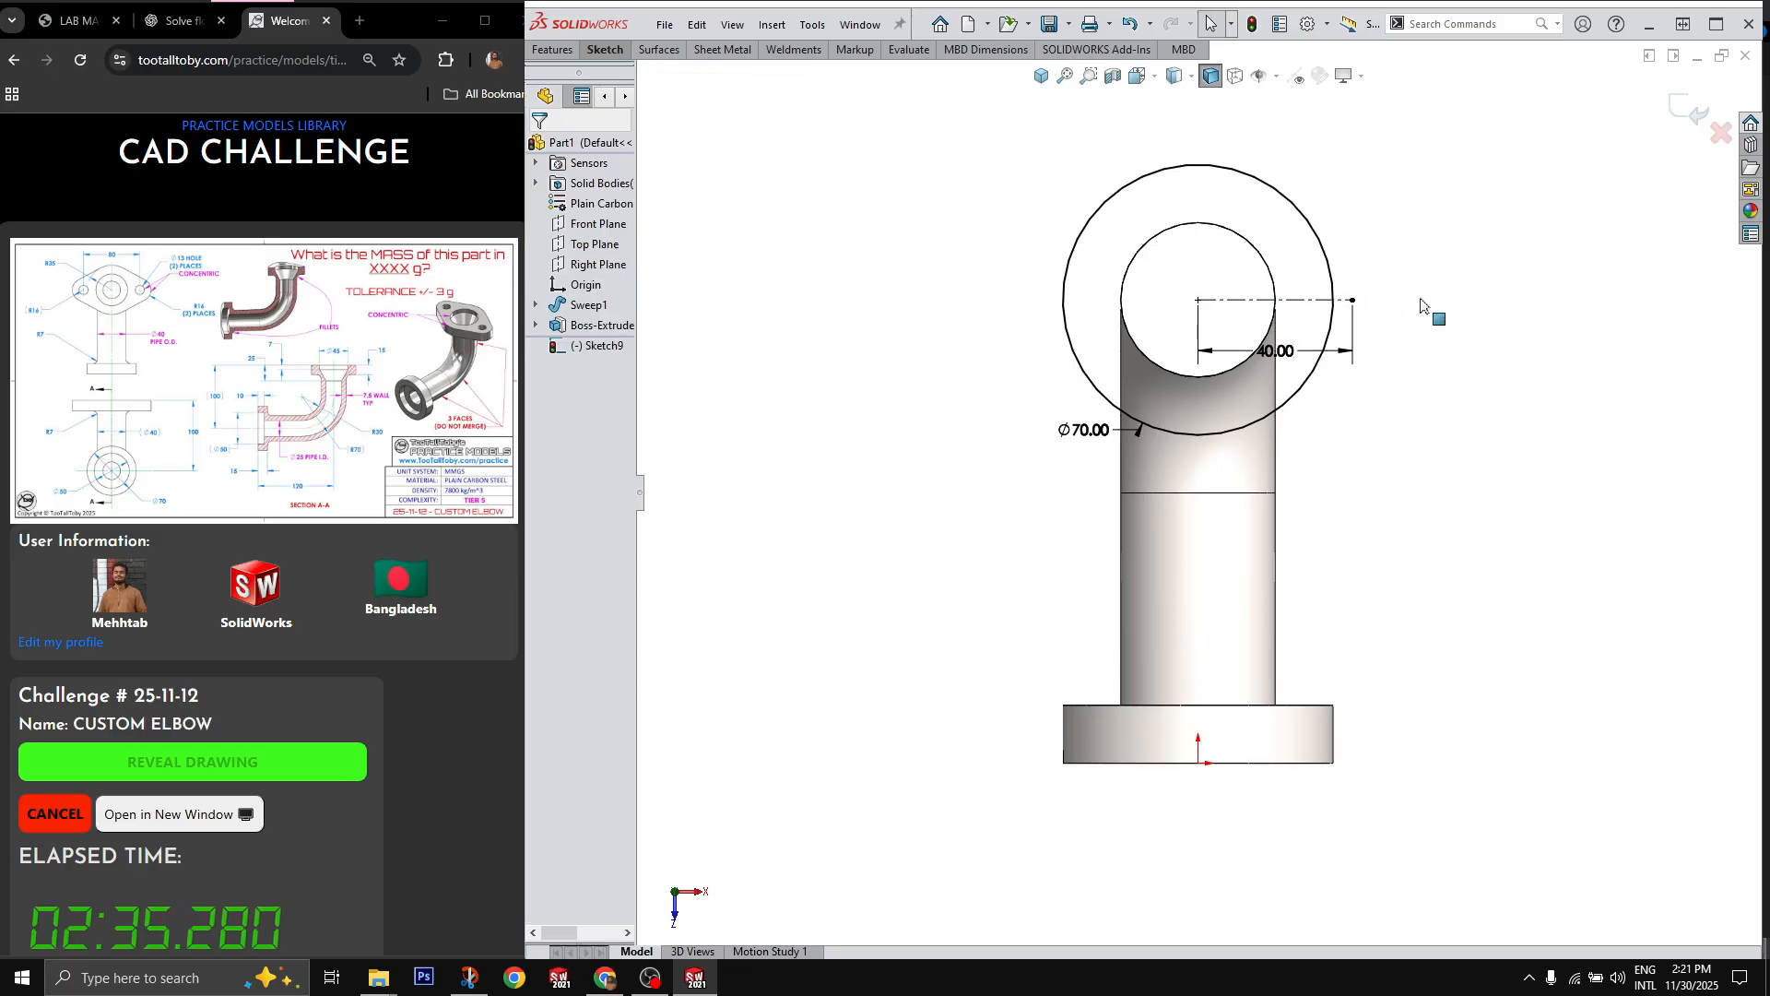
Step: Sketch a 32 mm diameter circle centred on the outer end of the construction line
key(c)
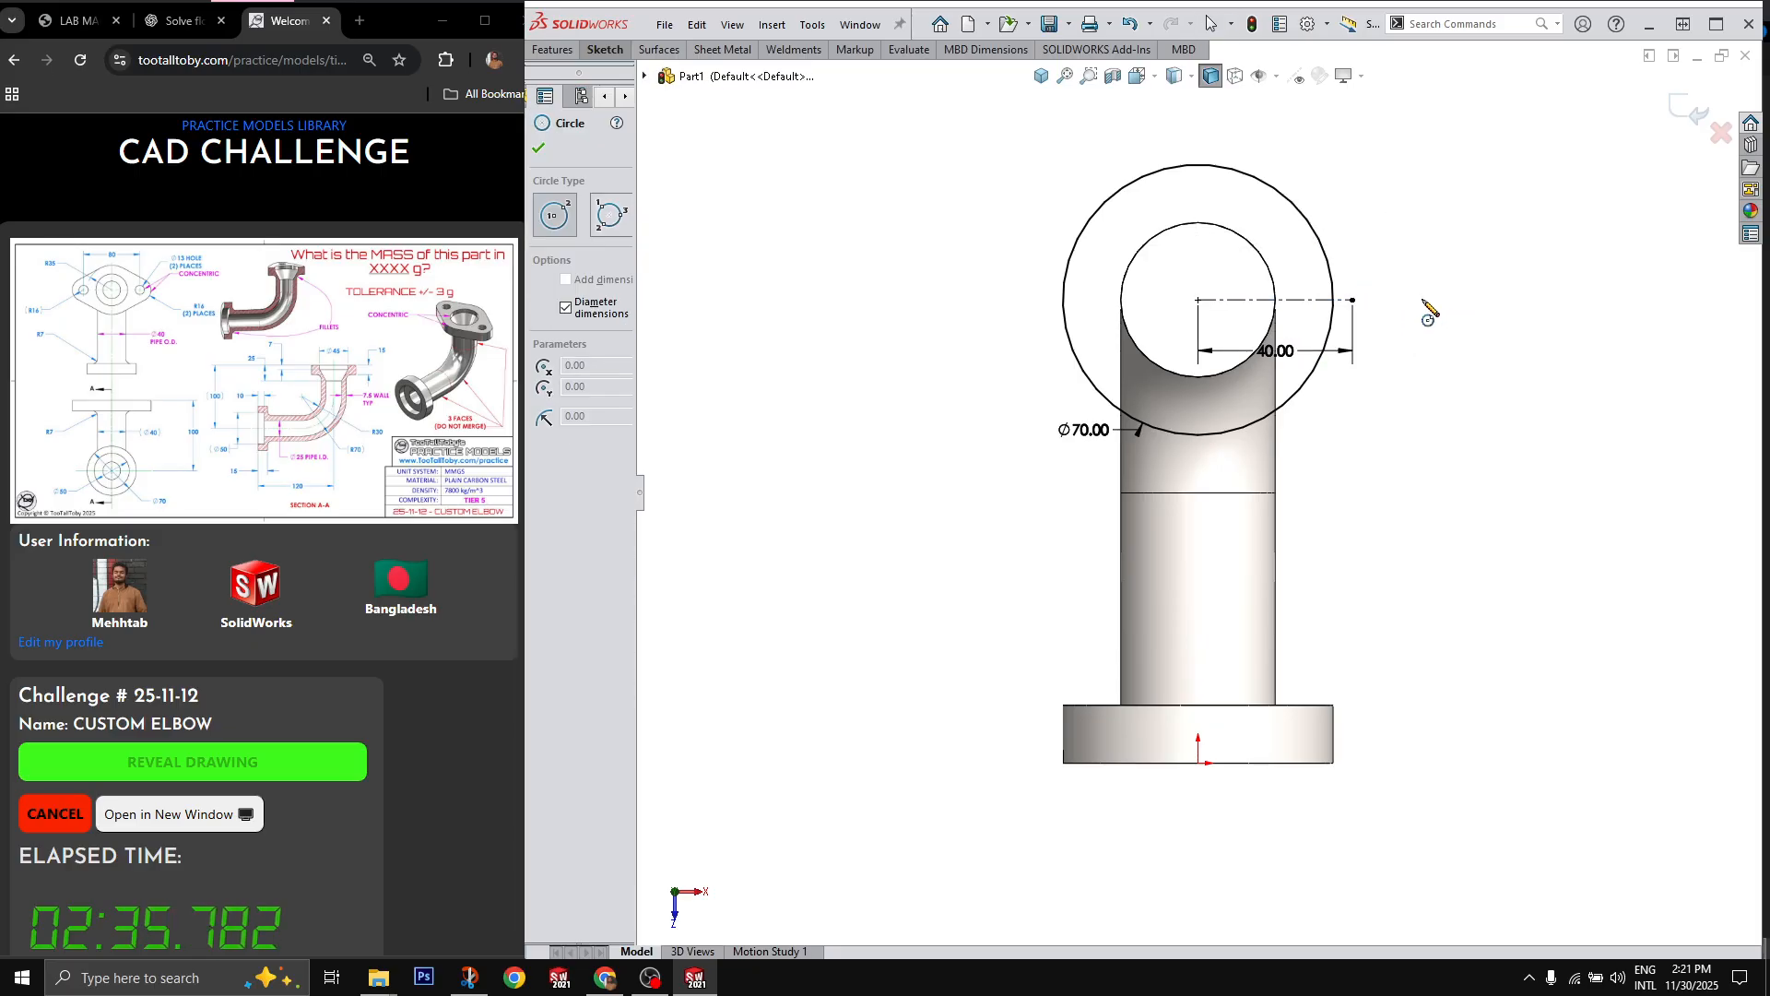
click(1353, 300)
text(32)
key(Return)
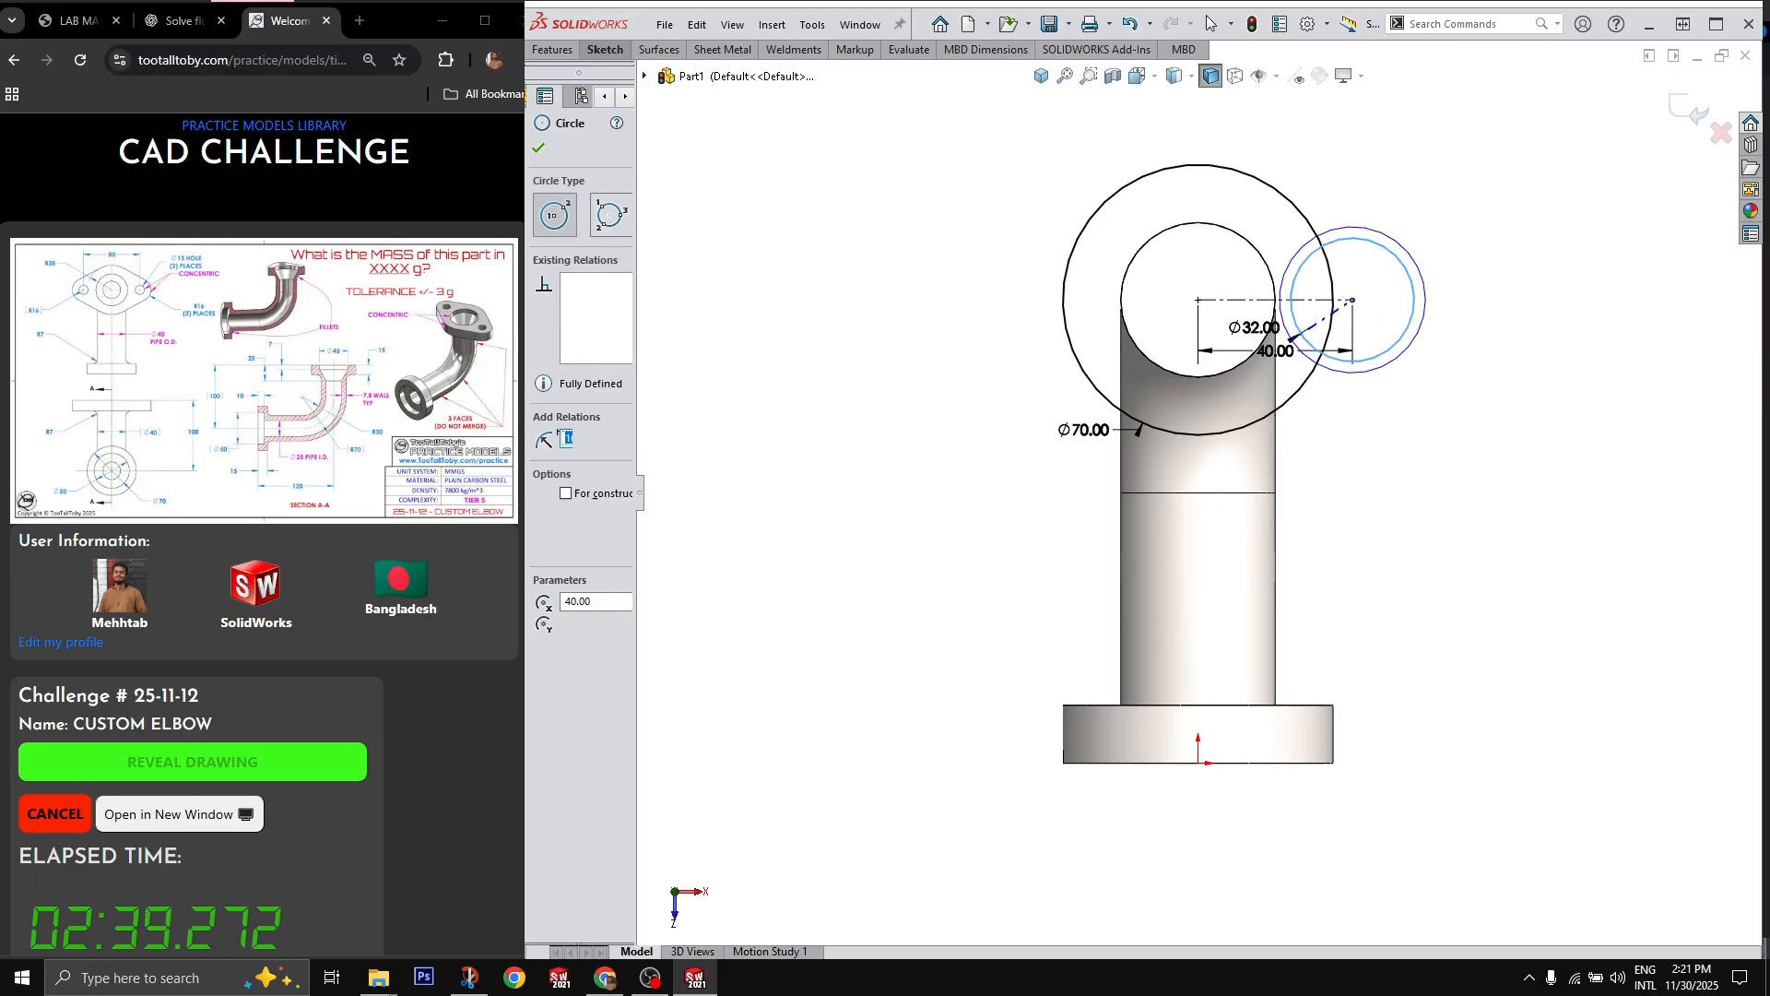
key(Escape)
Step: Connect the upper sides of the two circles with a straight line and make it tangent to both circles
key(l)
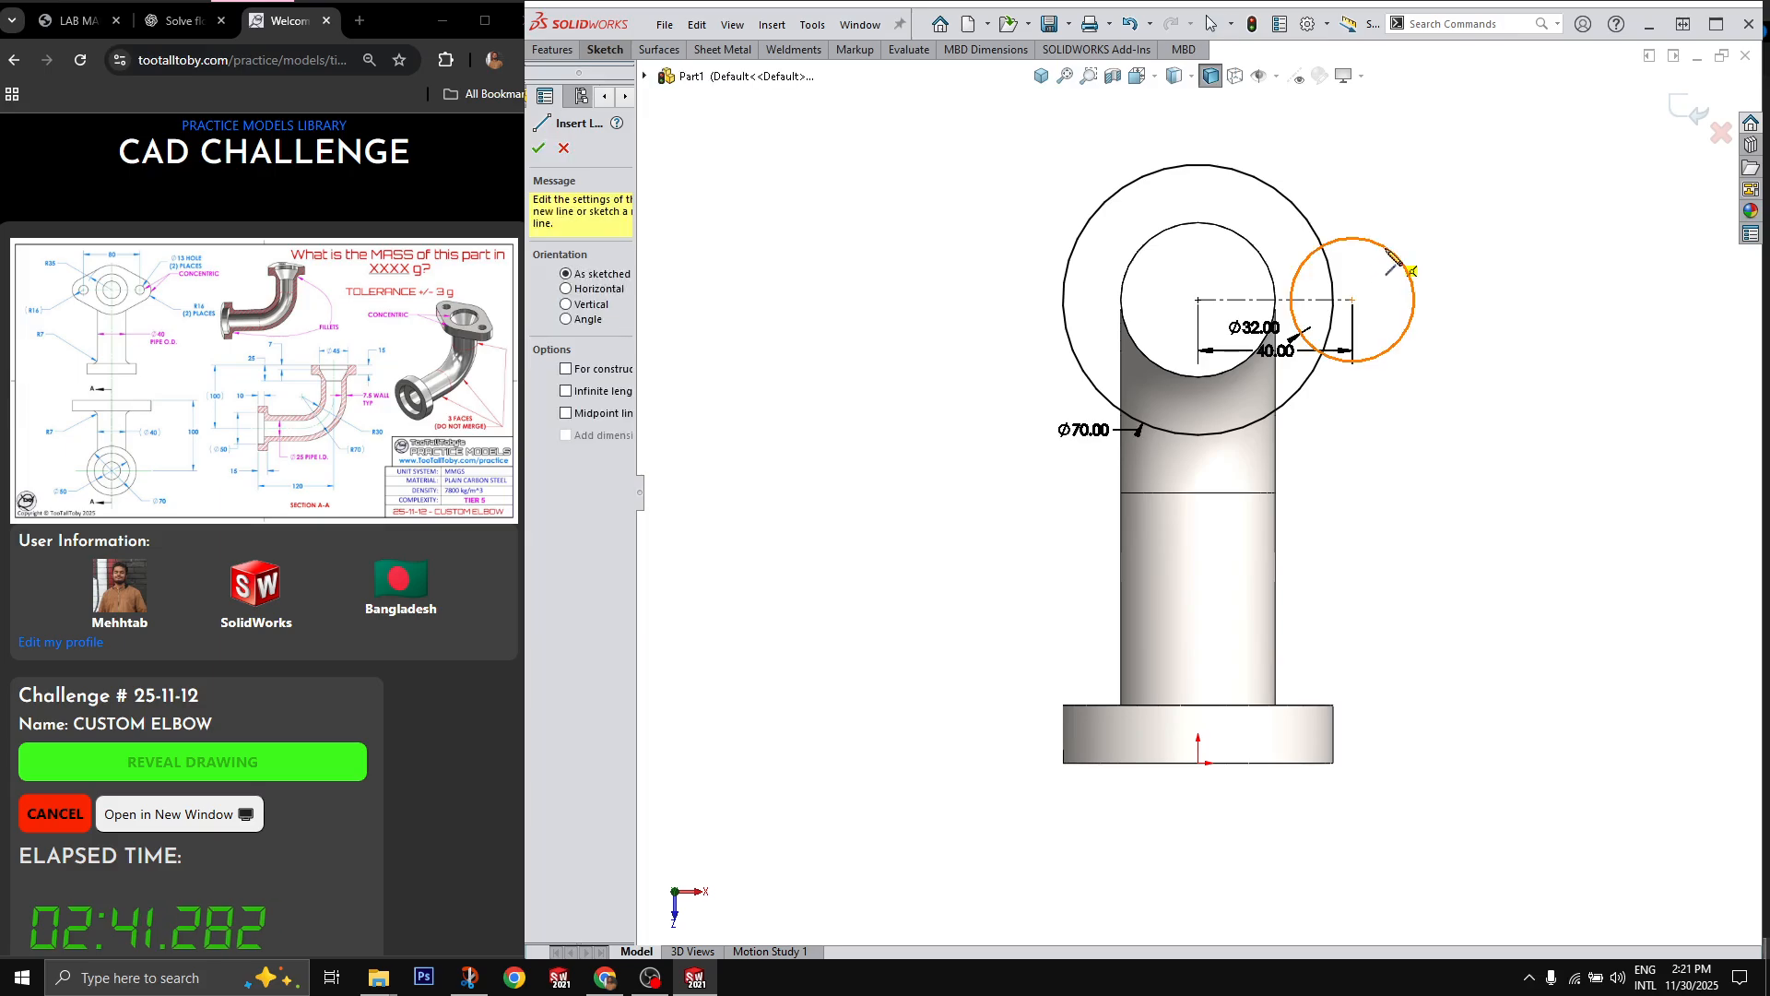
click(1383, 246)
click(1281, 191)
key(Escape)
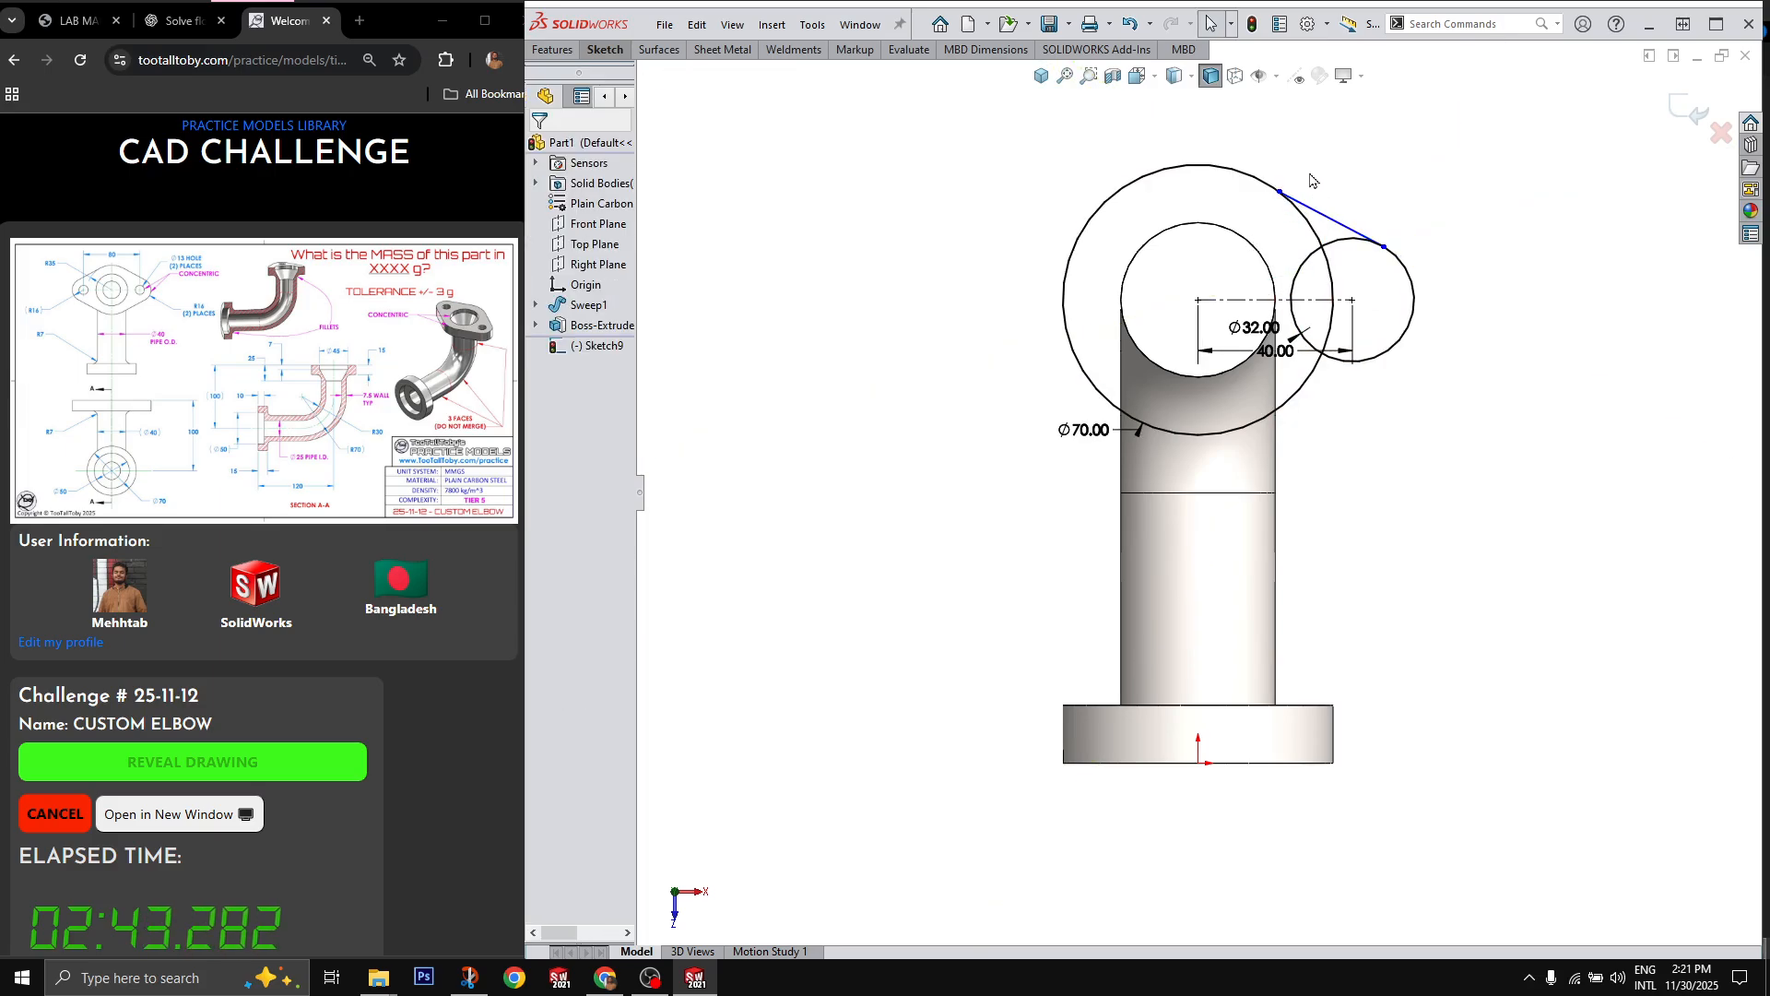
drag(1306, 172, 1253, 232)
key(a)
drag(1397, 220, 1365, 261)
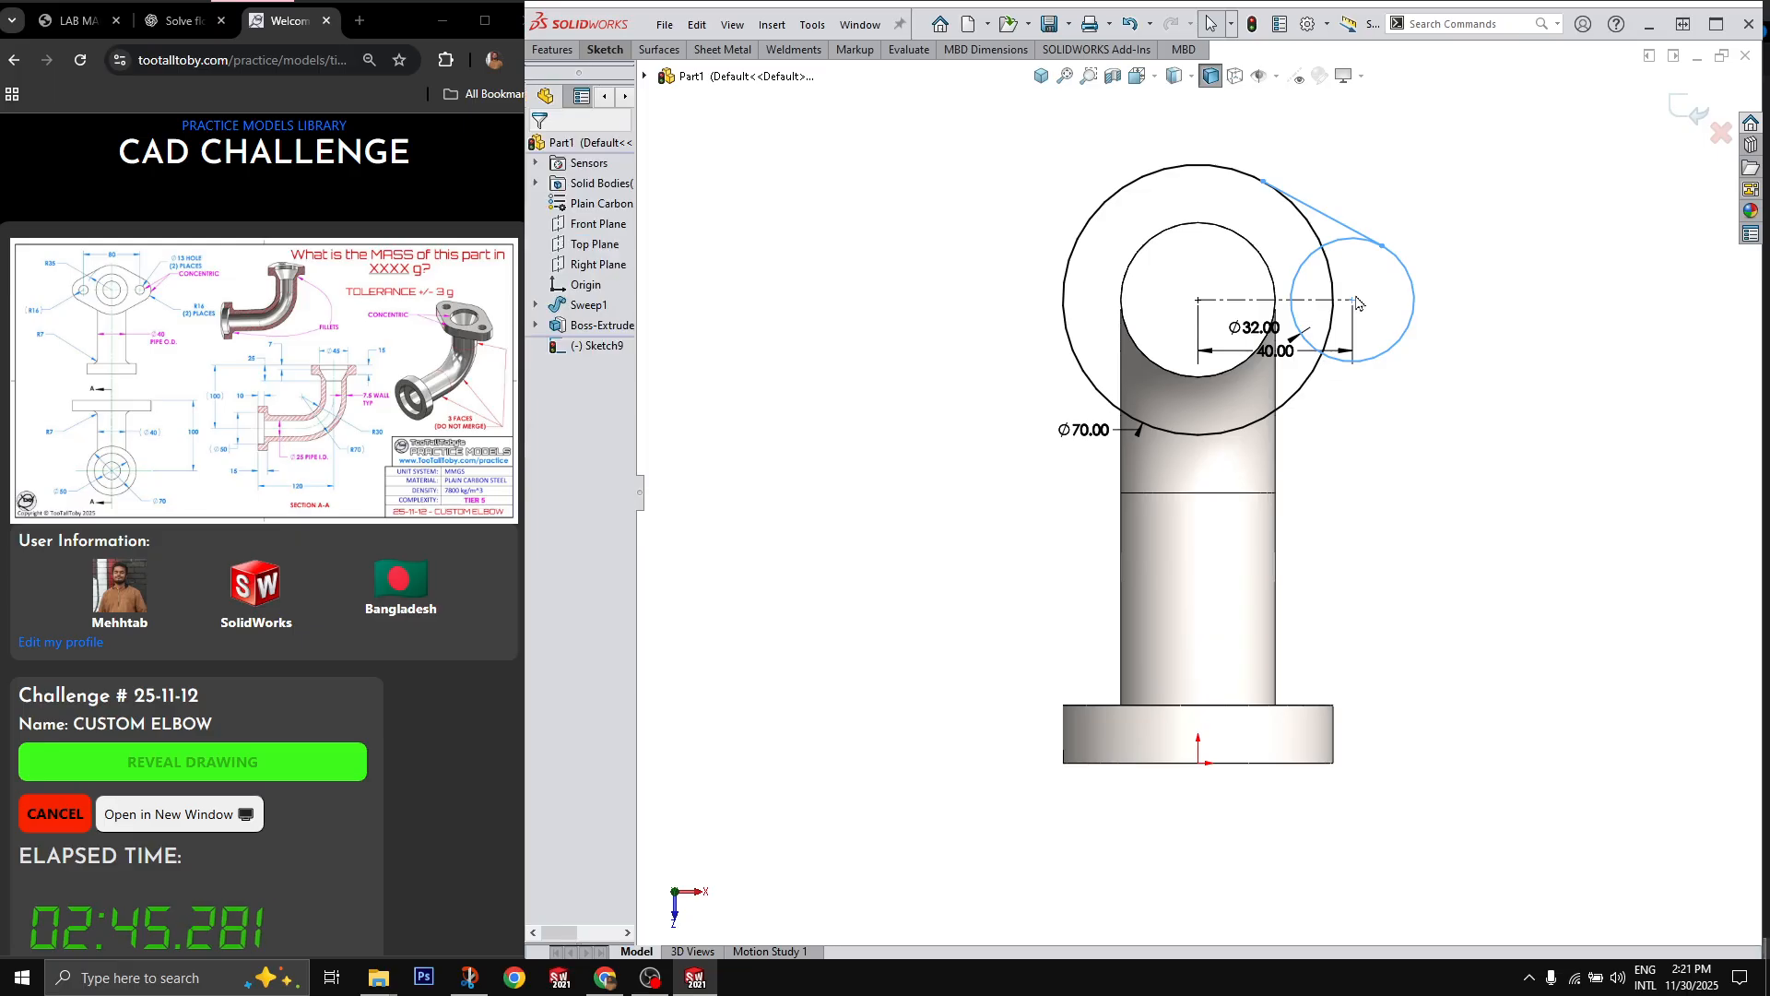
key(a)
Step: Mirror the tangent line about the horizontal construction line
click(1344, 225)
ctrl+click(1288, 300)
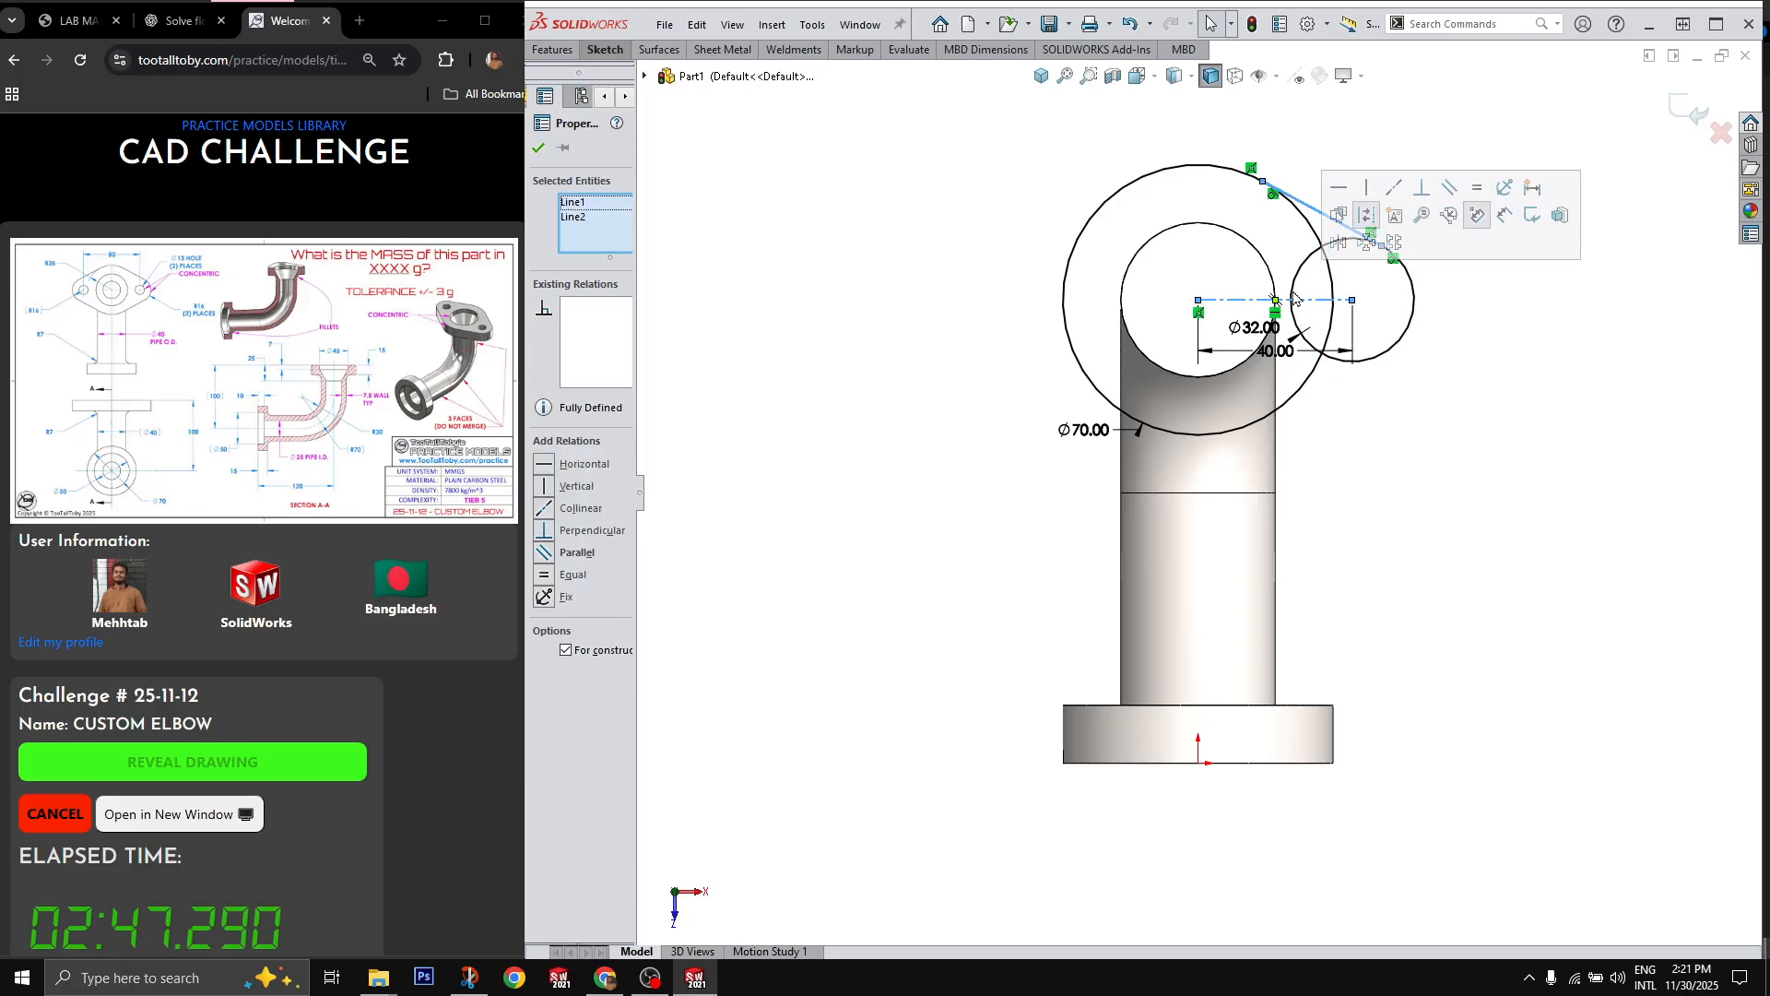
click(1340, 255)
Step: Trim away the inner arcs of both circles to leave one closed teardrop-shaped outline
key(t)
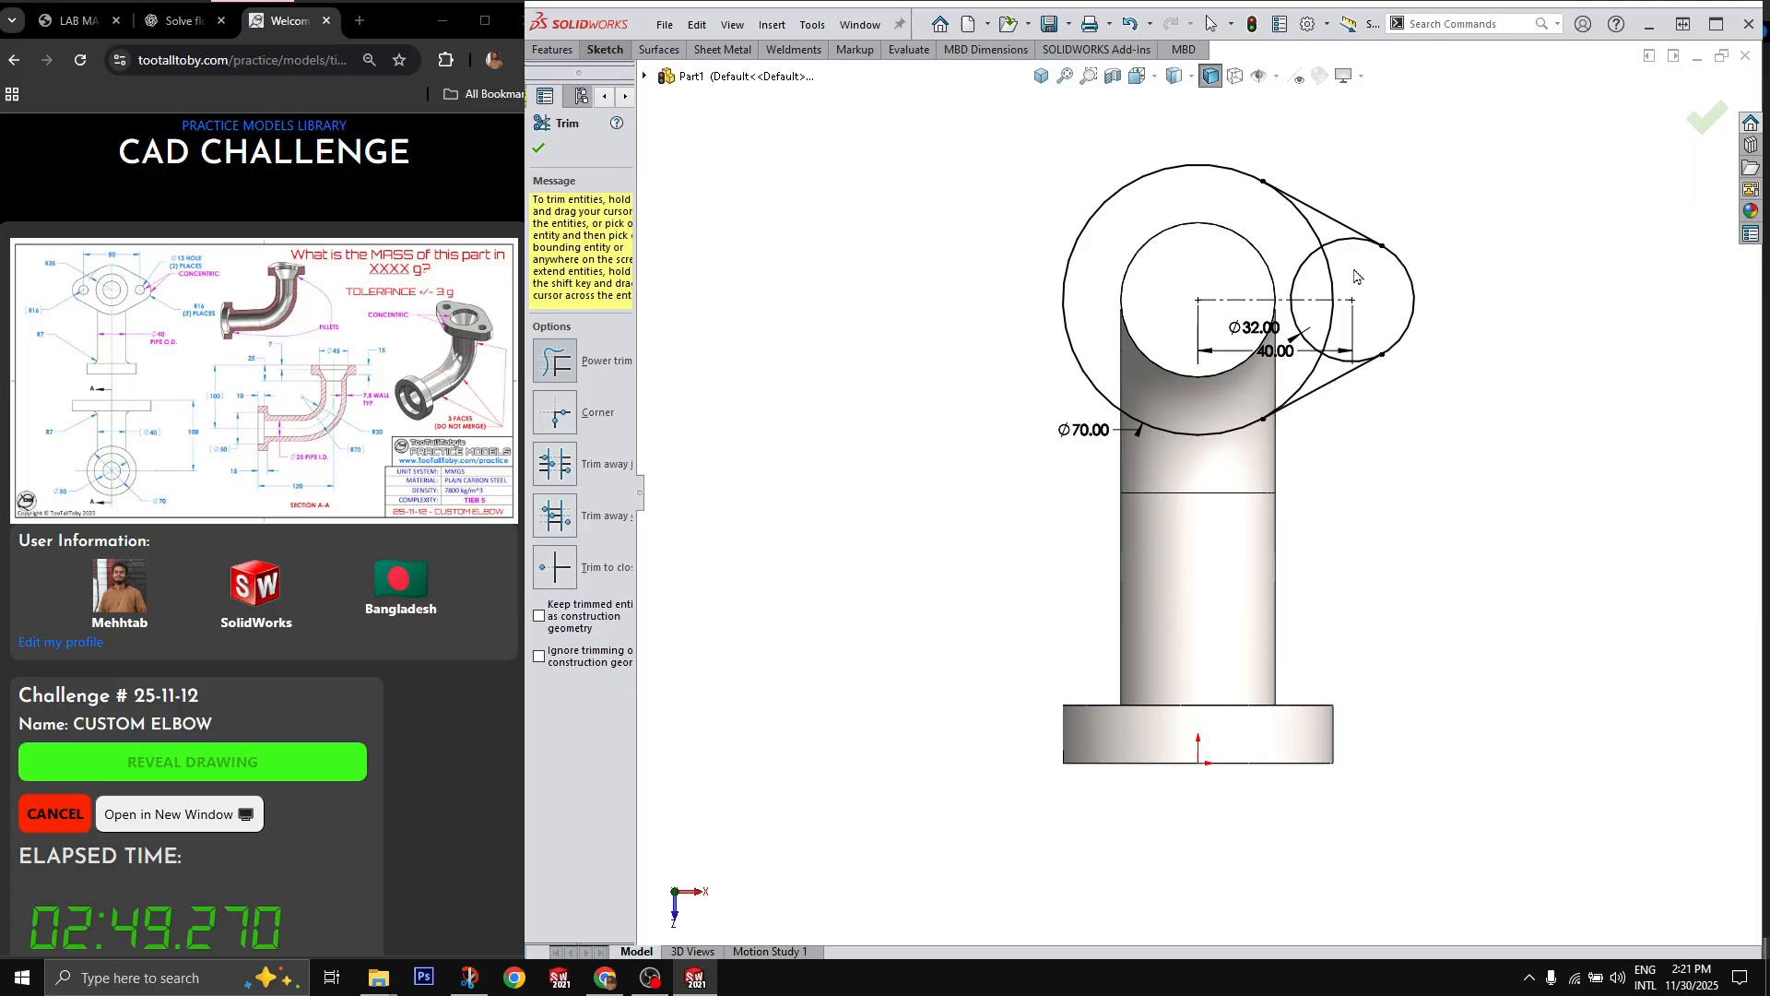
mouse_move(1354, 272)
mouse_down()
mouse_move(1303, 225)
mouse_move(1355, 268)
mouse_up()
mouse_move(1335, 334)
mouse_down()
mouse_move(1303, 373)
mouse_move(1352, 351)
mouse_up()
key(Escape)
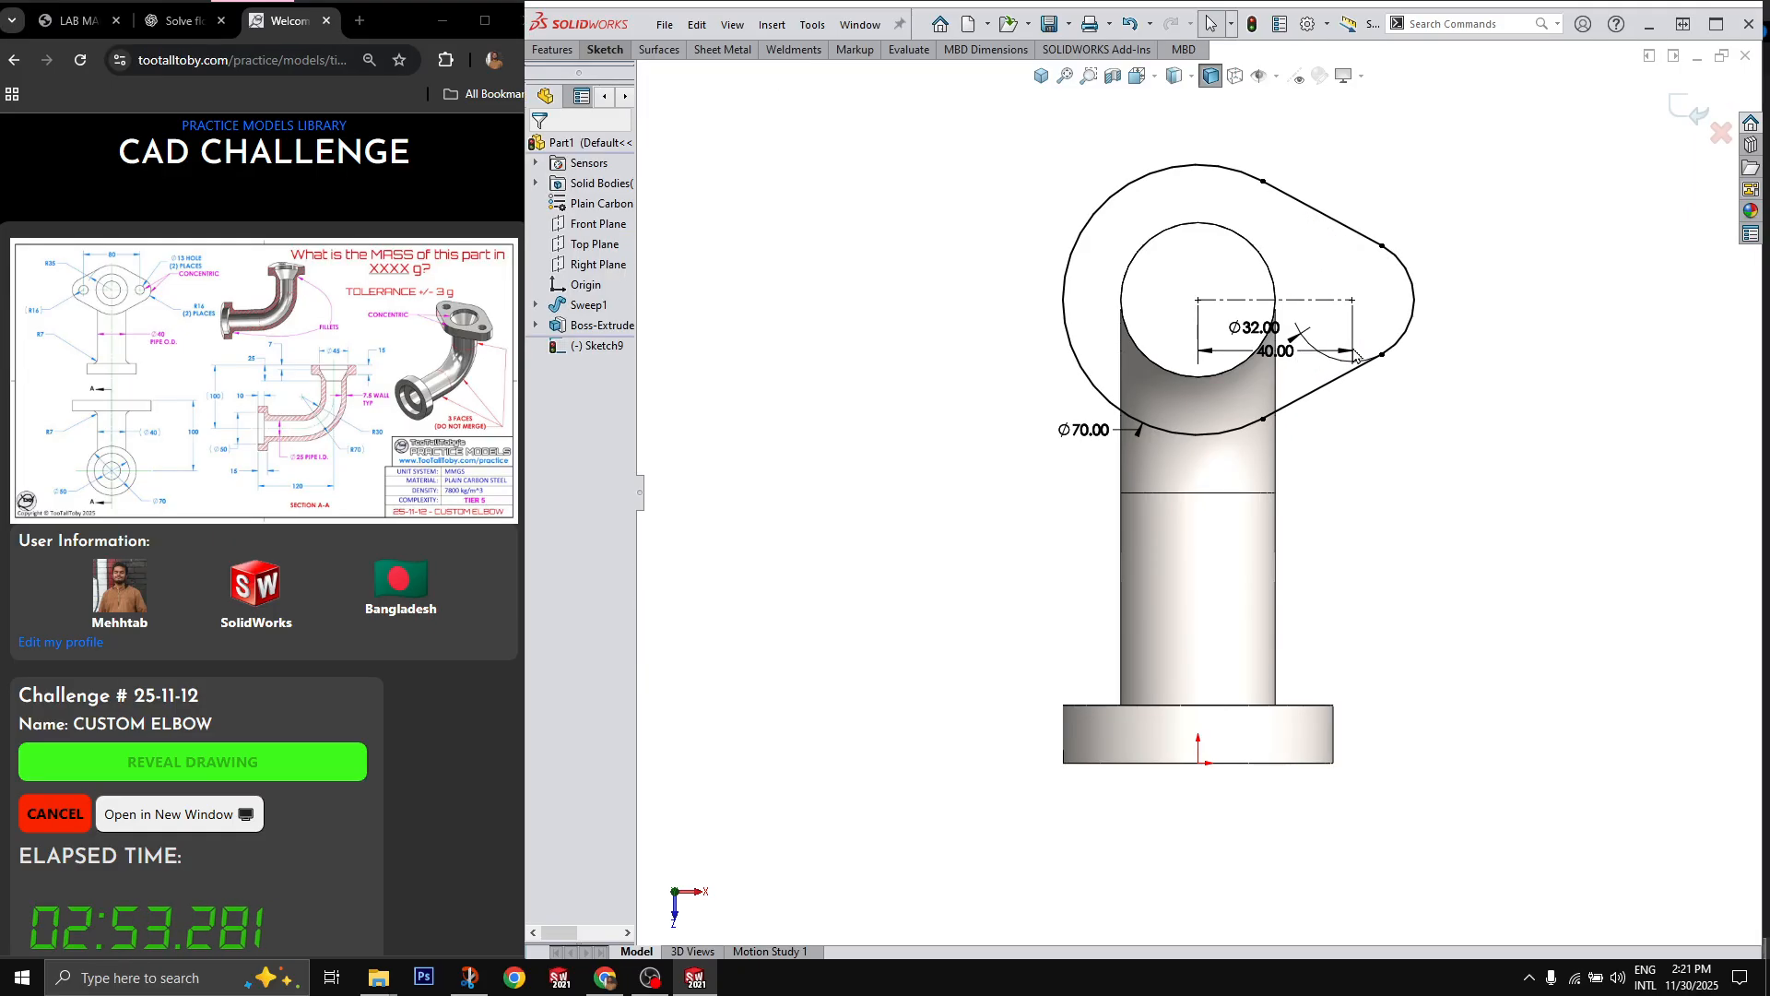
Step: Extrude the teardrop outline 15 mm down along the vertical leg as a merged flange
middle_drag(1373, 423, 1326, 274)
scroll(1326, 274, up, 3)
key(e)
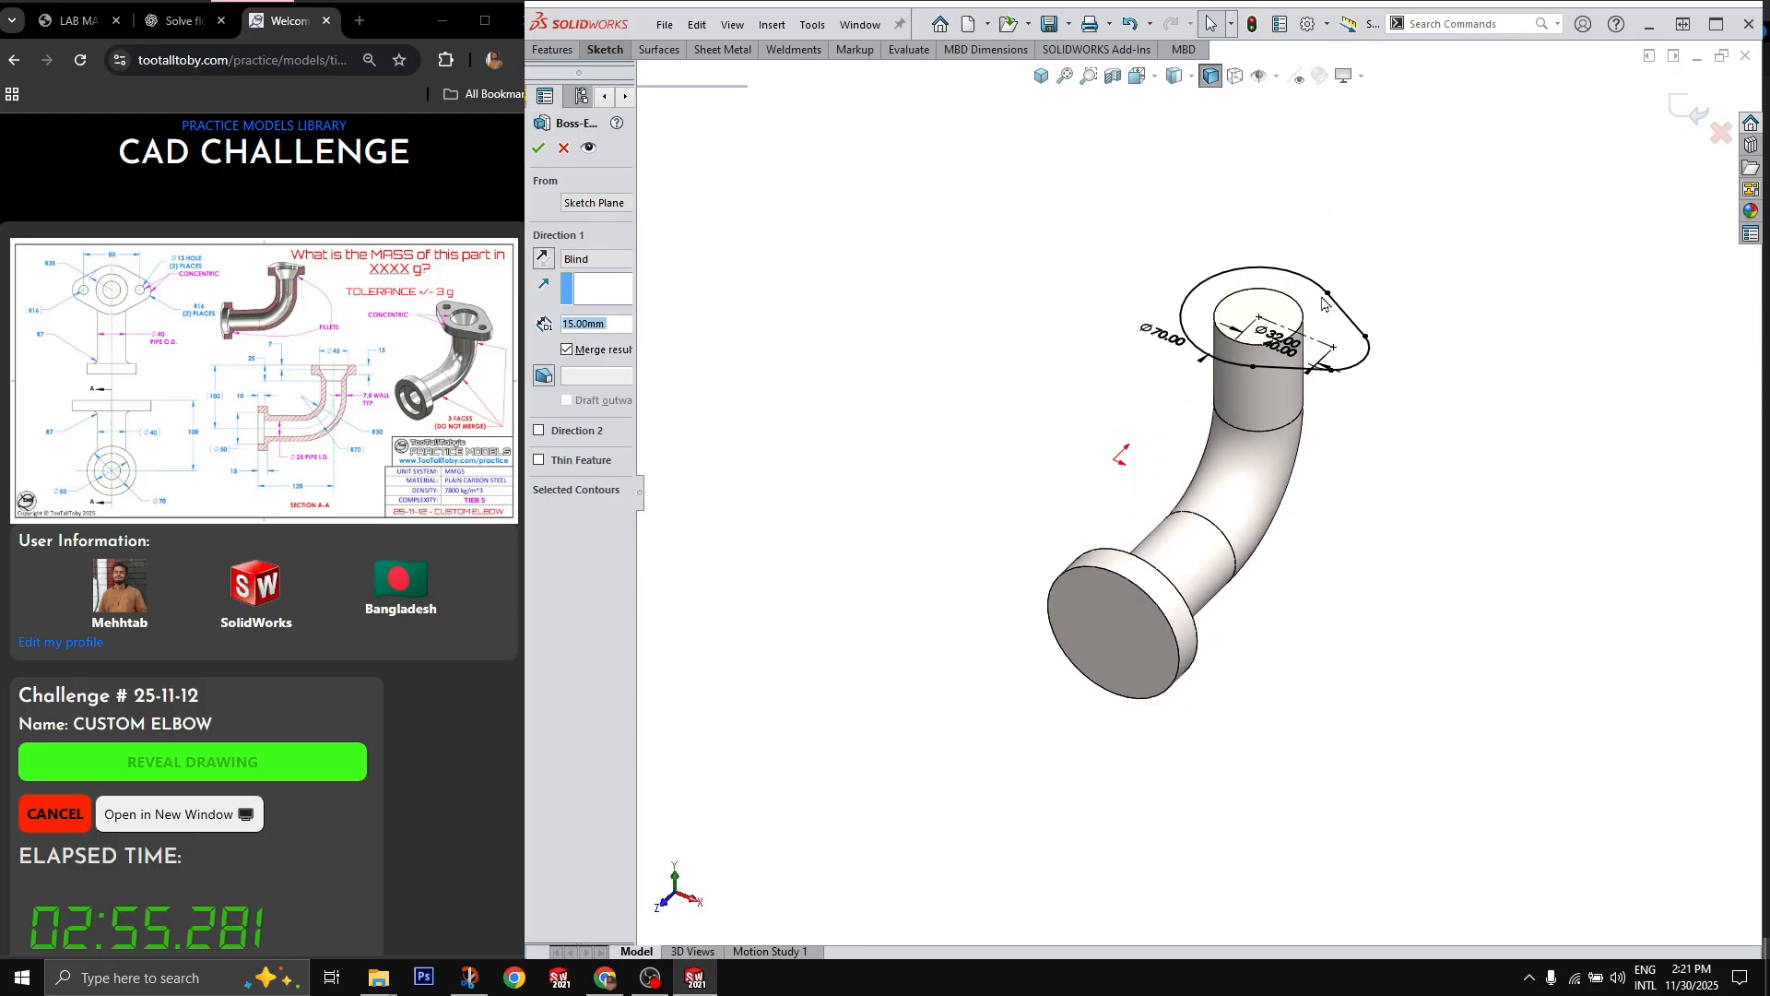
drag(1280, 299, 1284, 398)
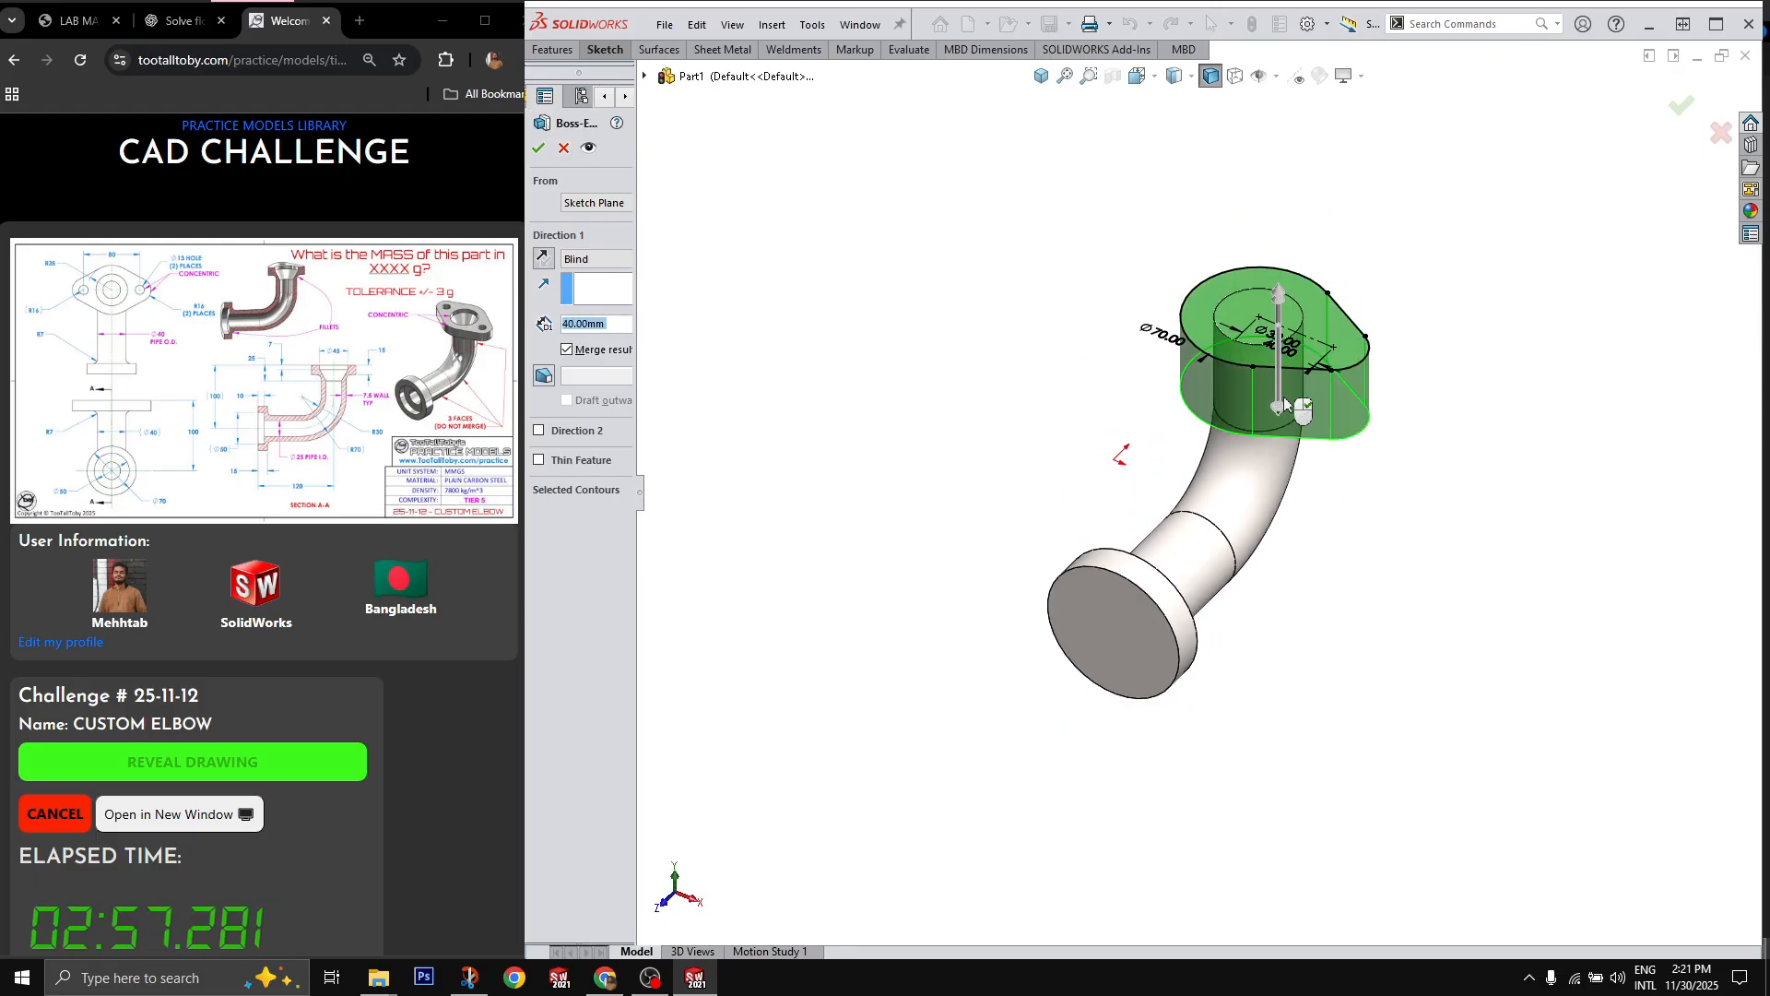
text(15)
key(Return)
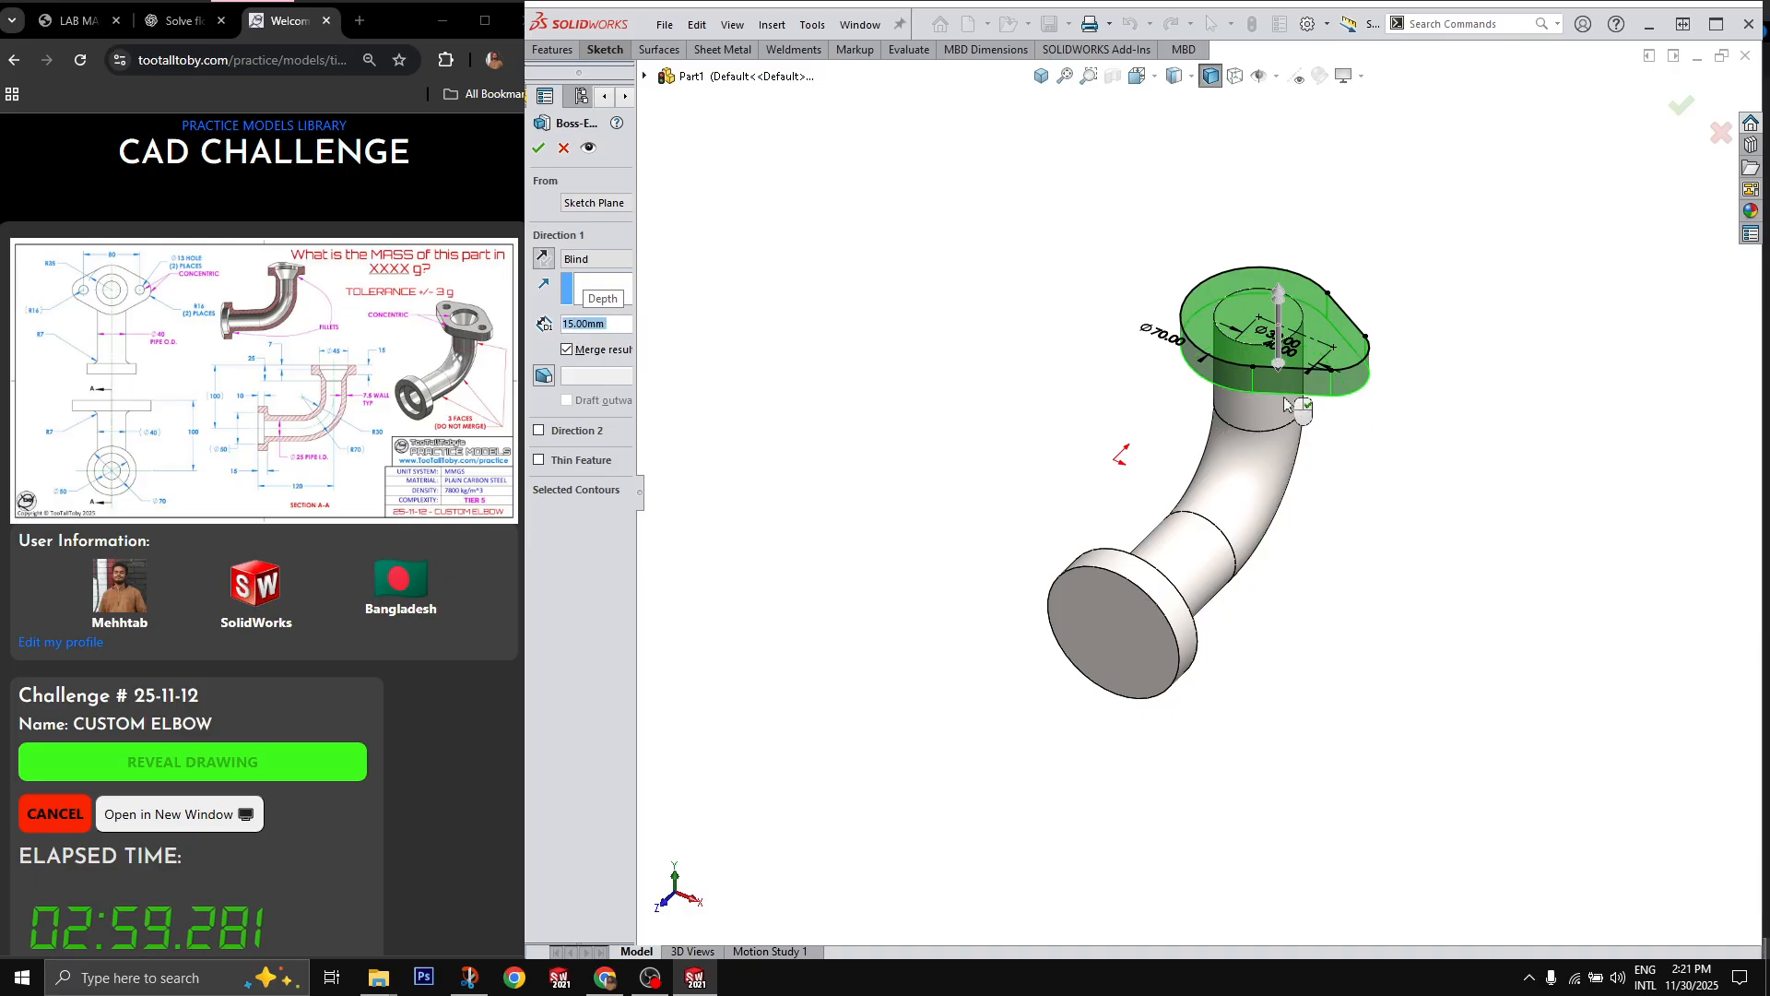
right_click(1288, 404)
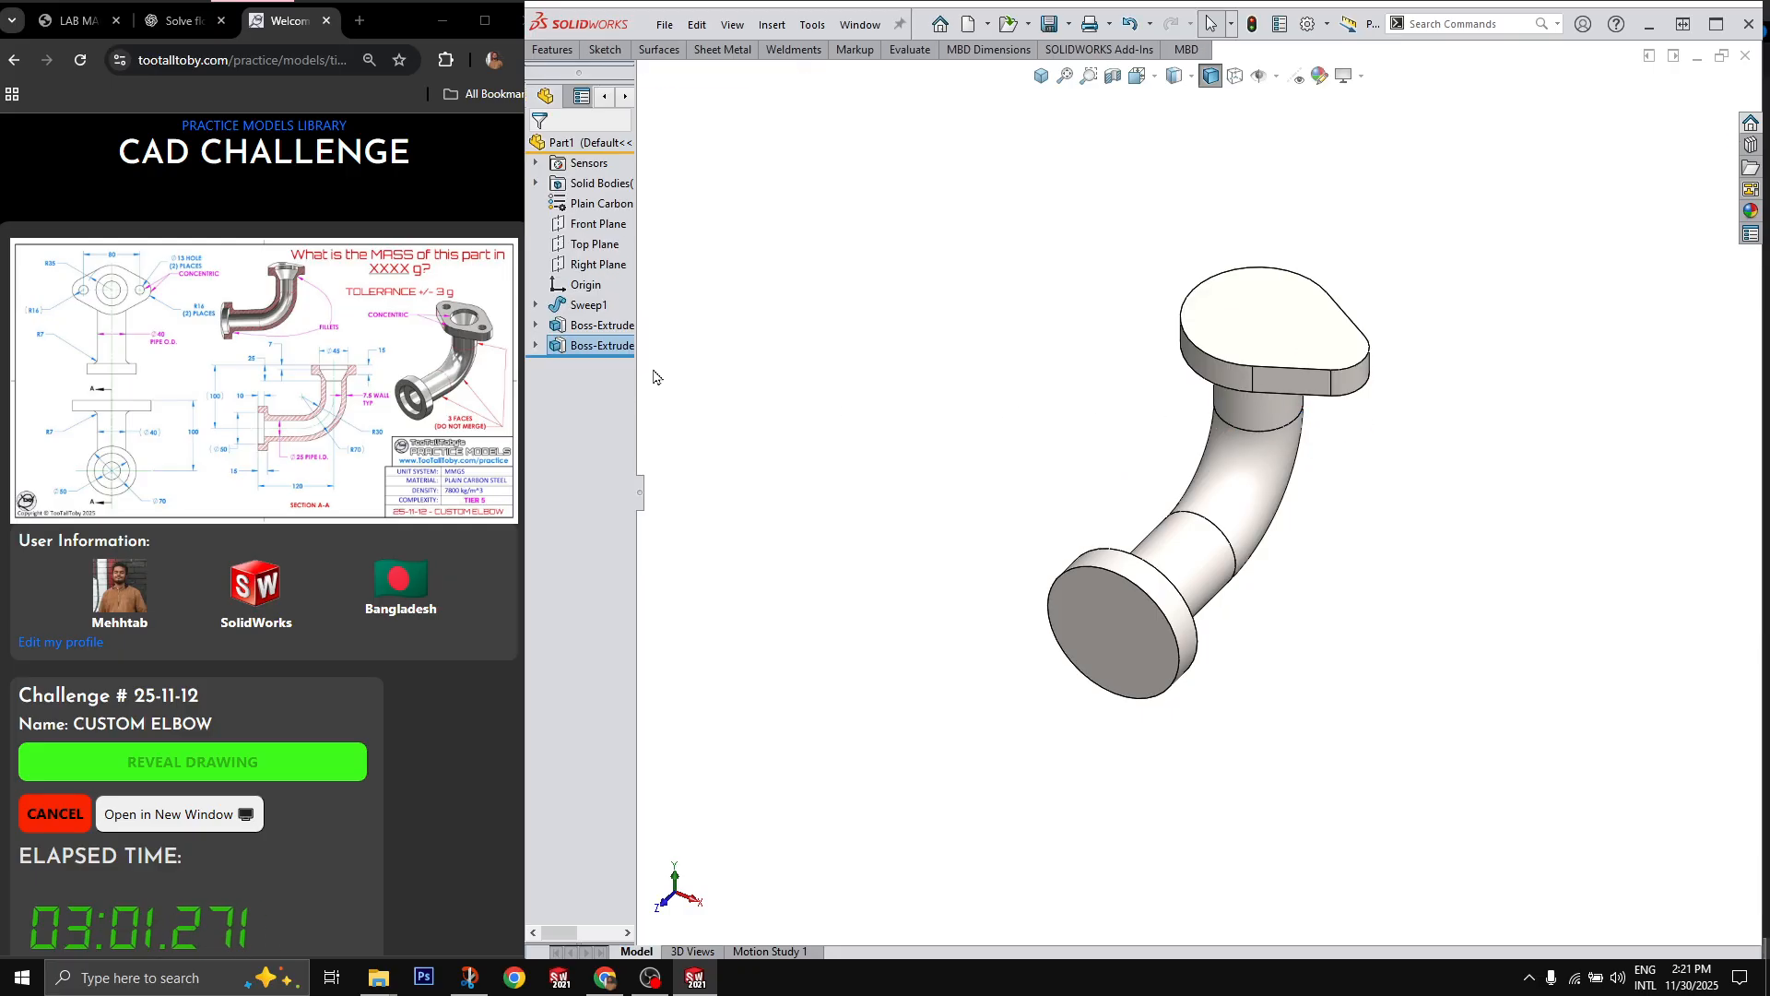
Step: Mirror the teardrop flange extrusion about the Right Plane to complete the two-eared flange
click(595, 266)
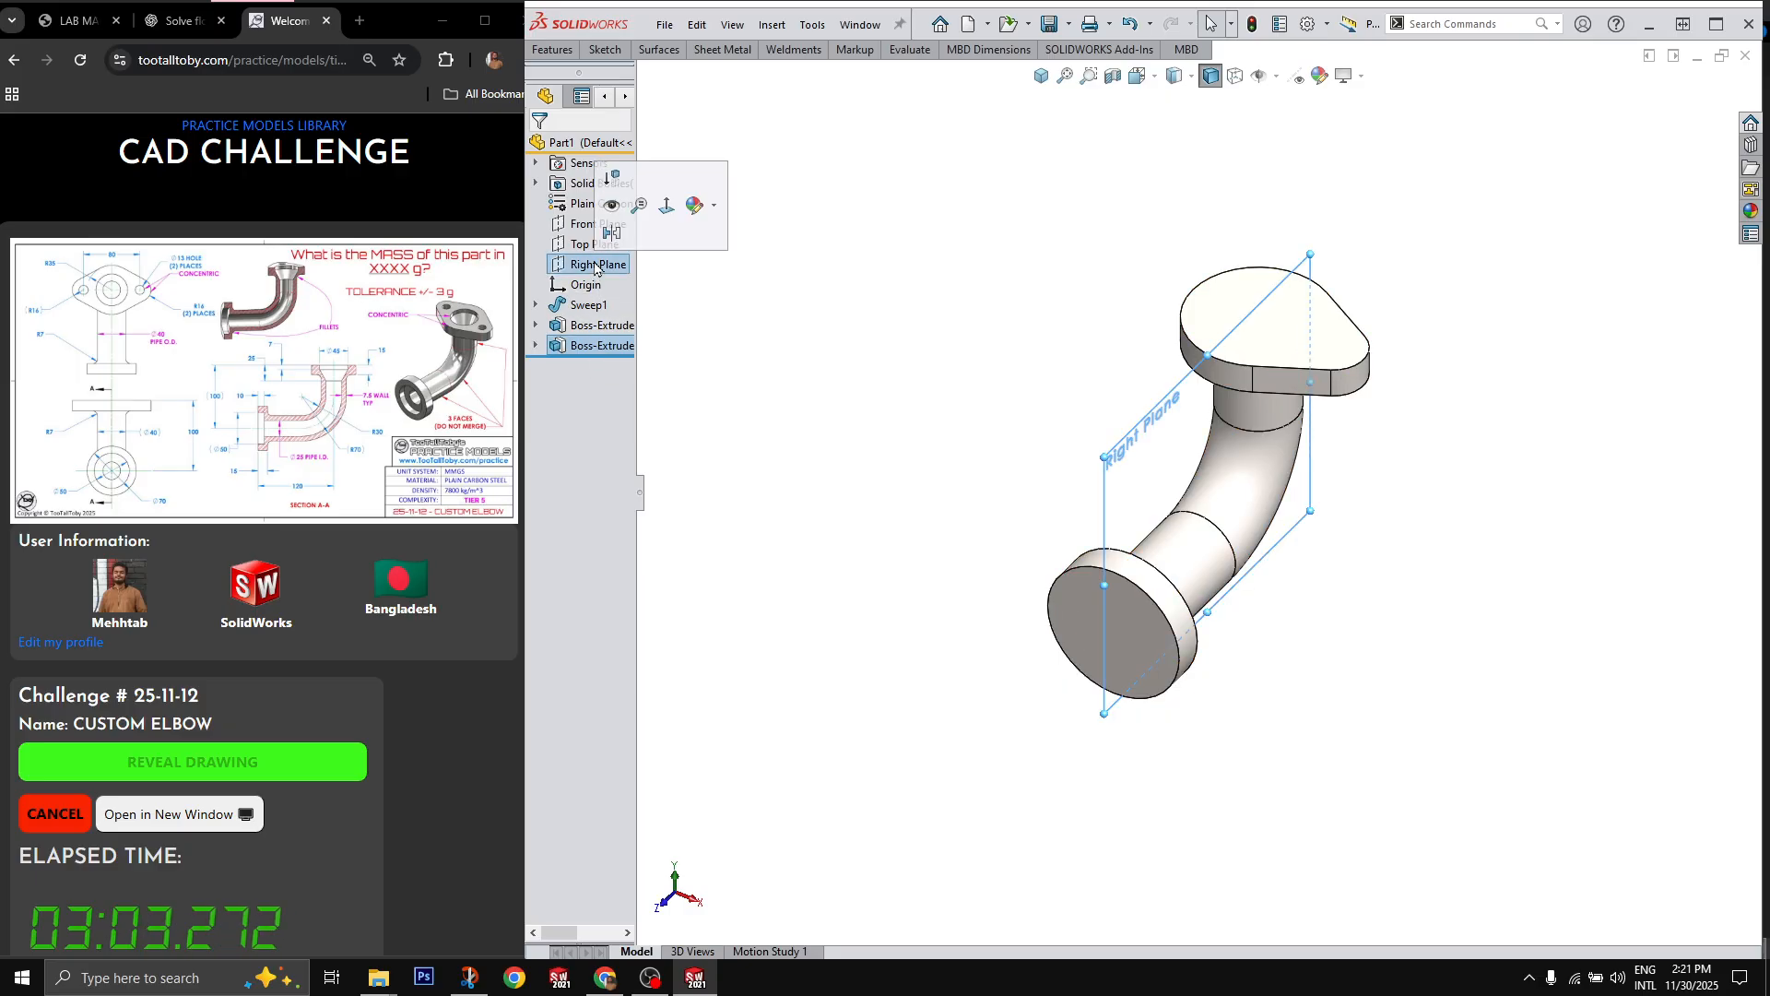
key(m)
key(Return)
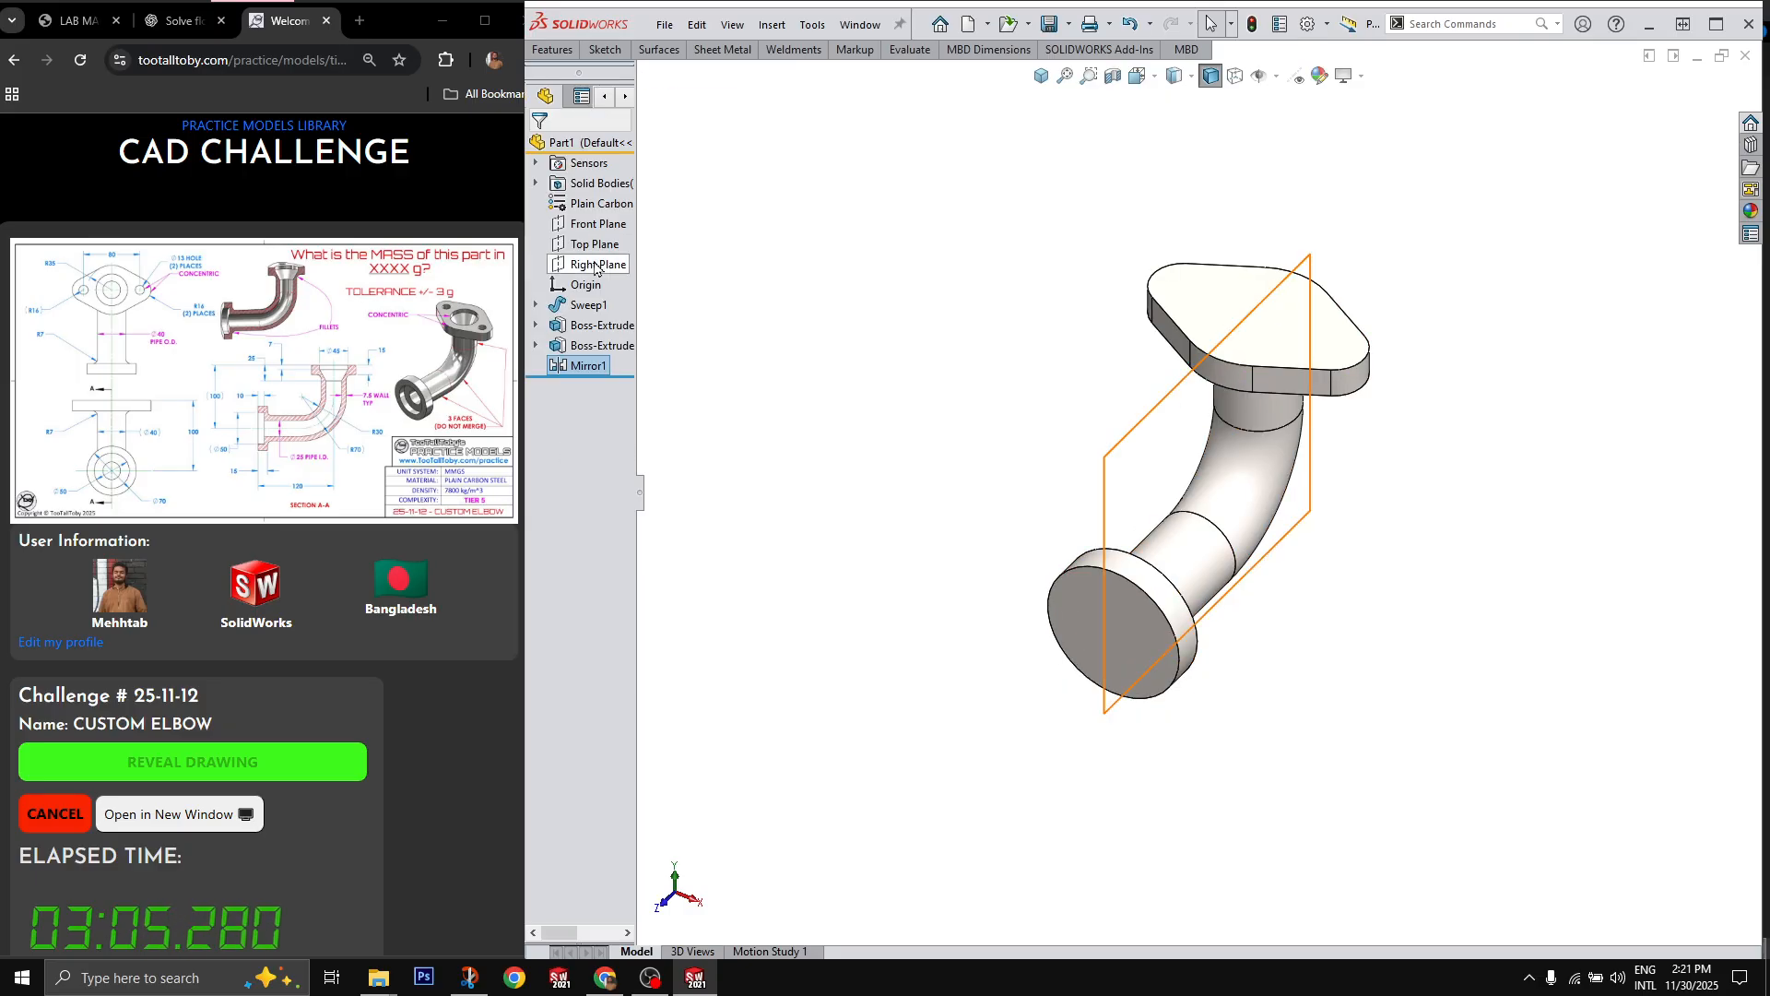
click(1592, 425)
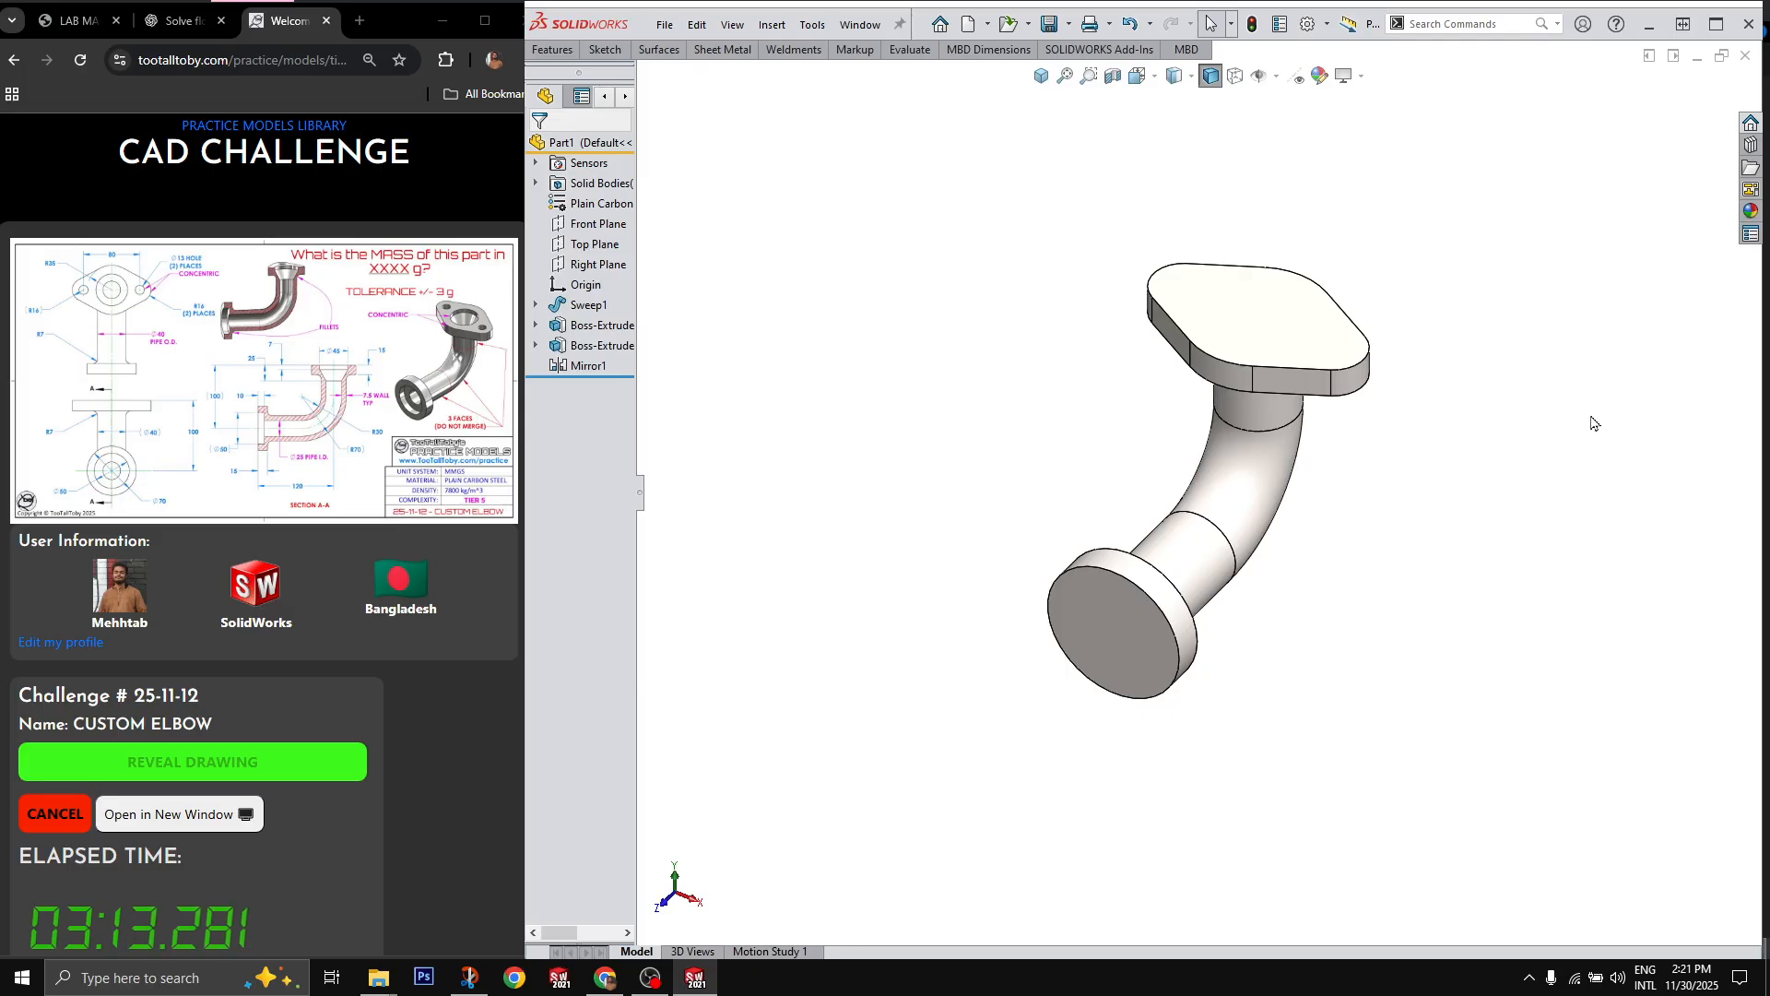
Step: Sketch a 50 mm diameter circle centred on the origin on the round flange's outer face and cut it in as a recess
click(1105, 656)
key(c)
click(1198, 680)
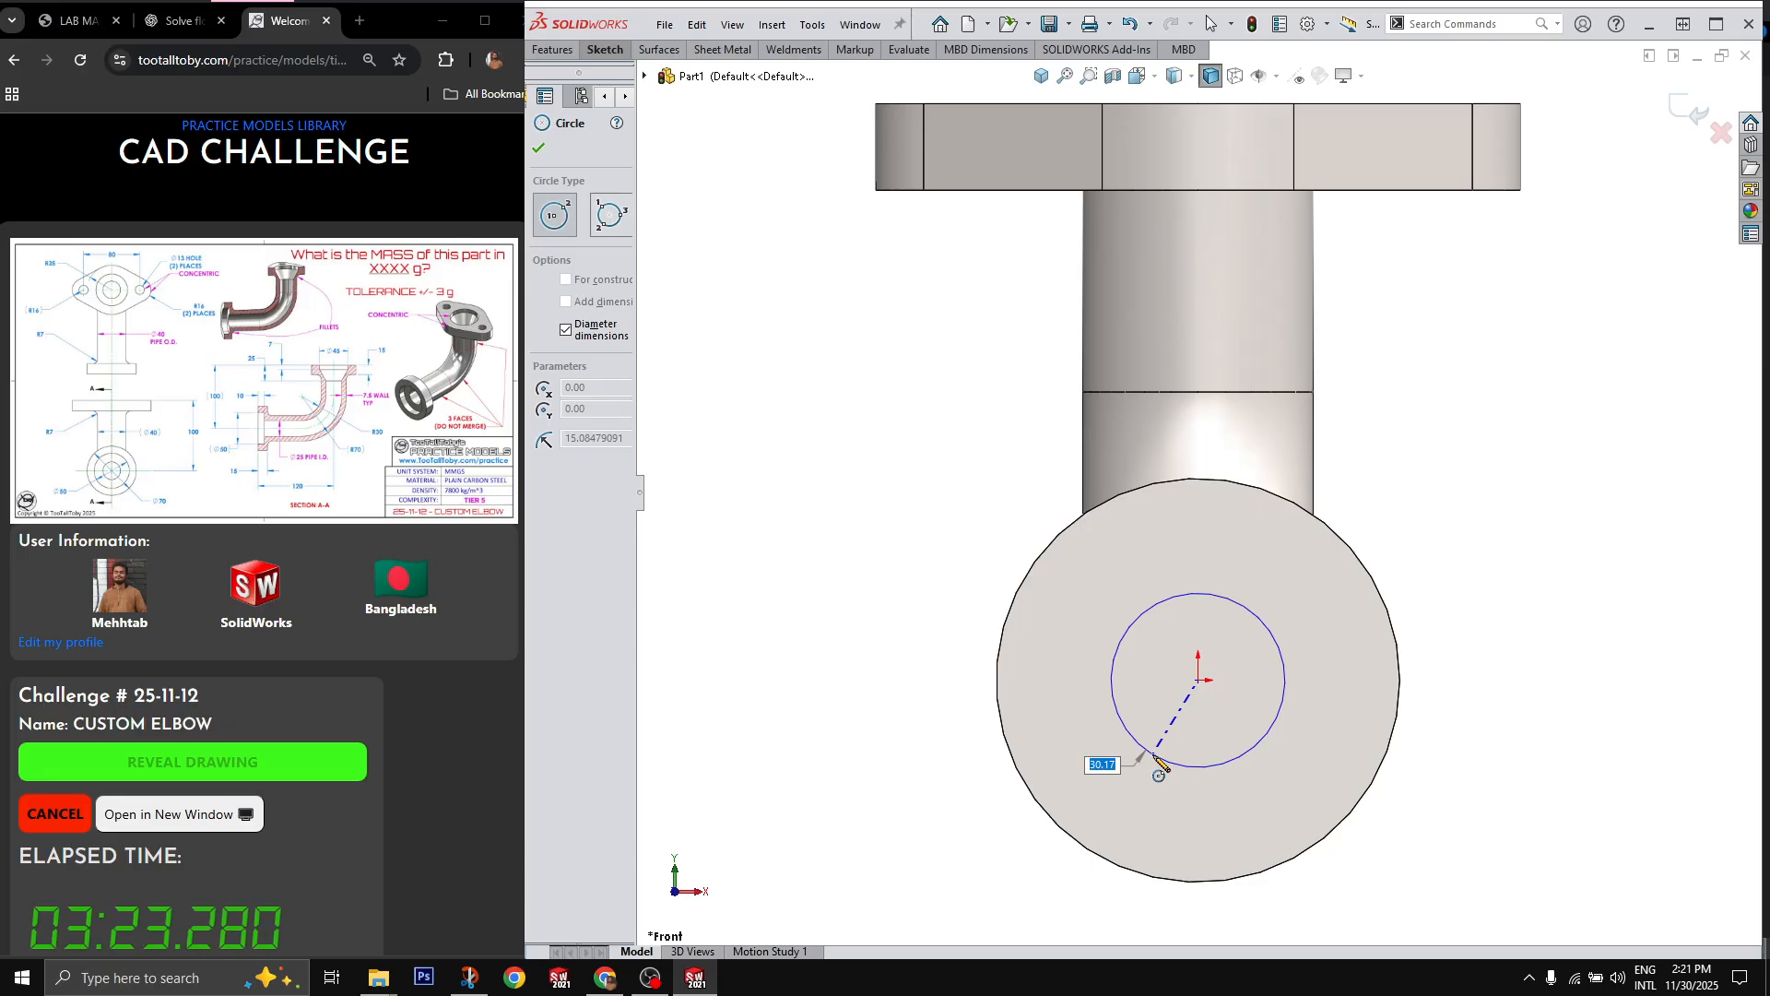
text(50)
key(Return)
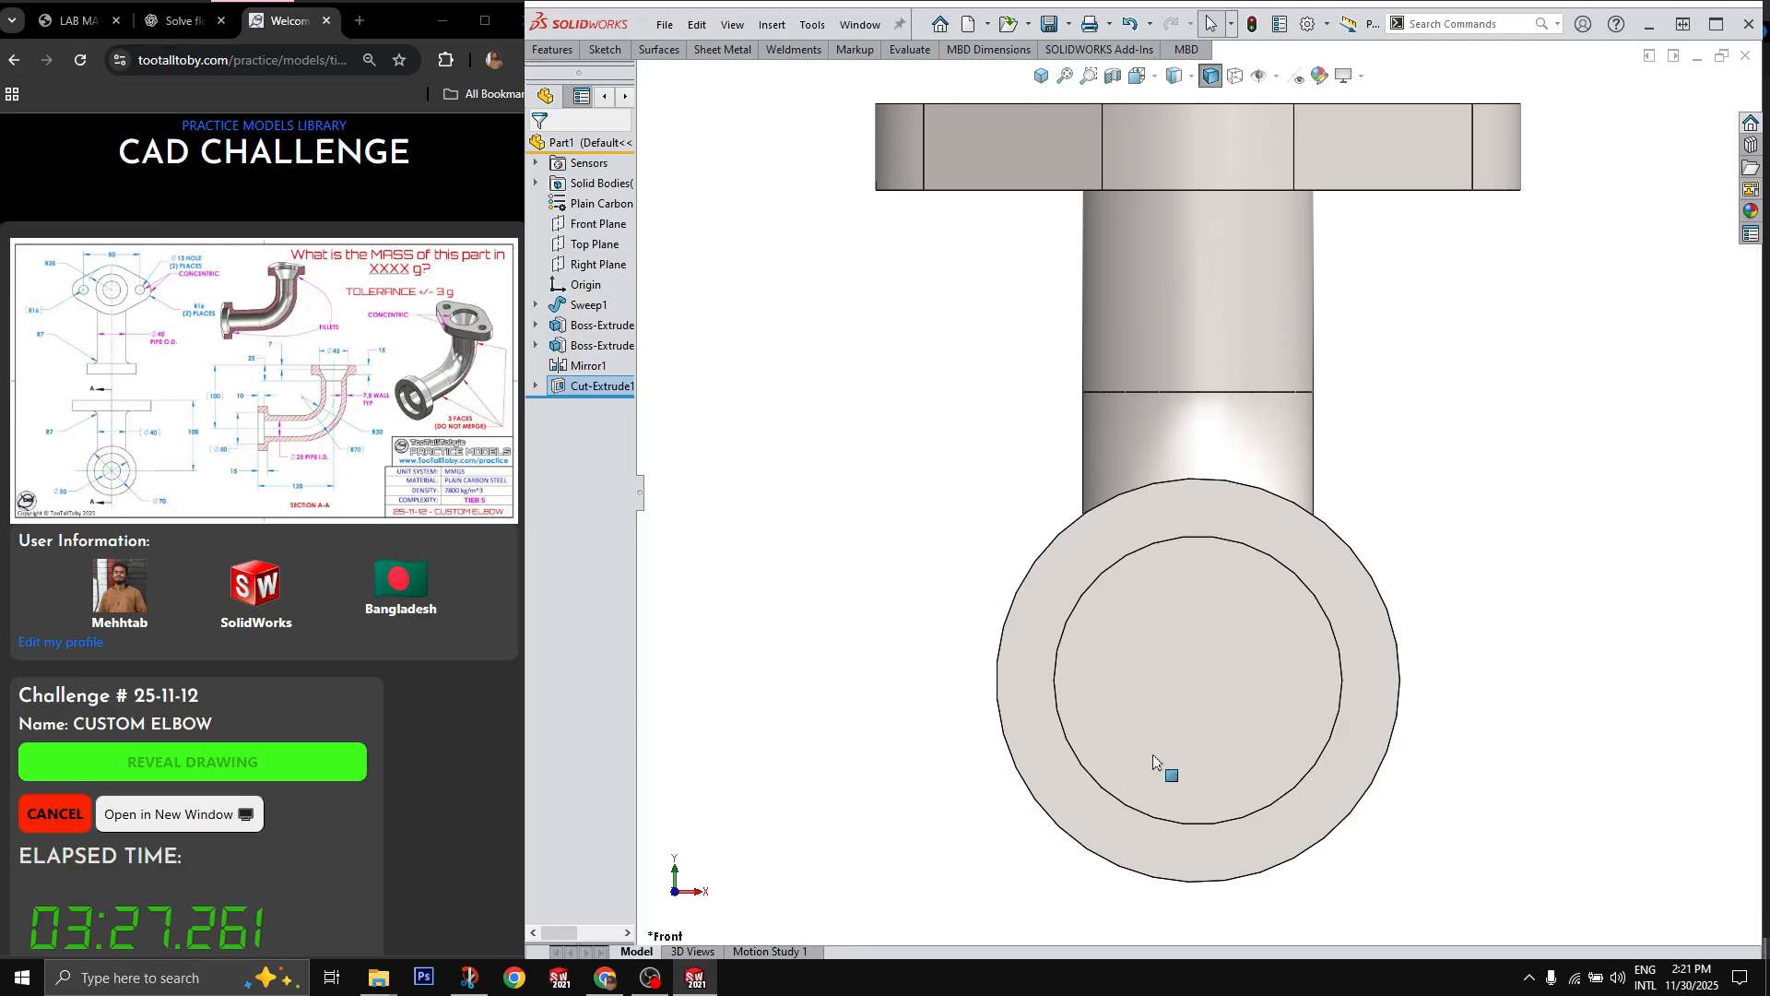
key(ctrl+7)
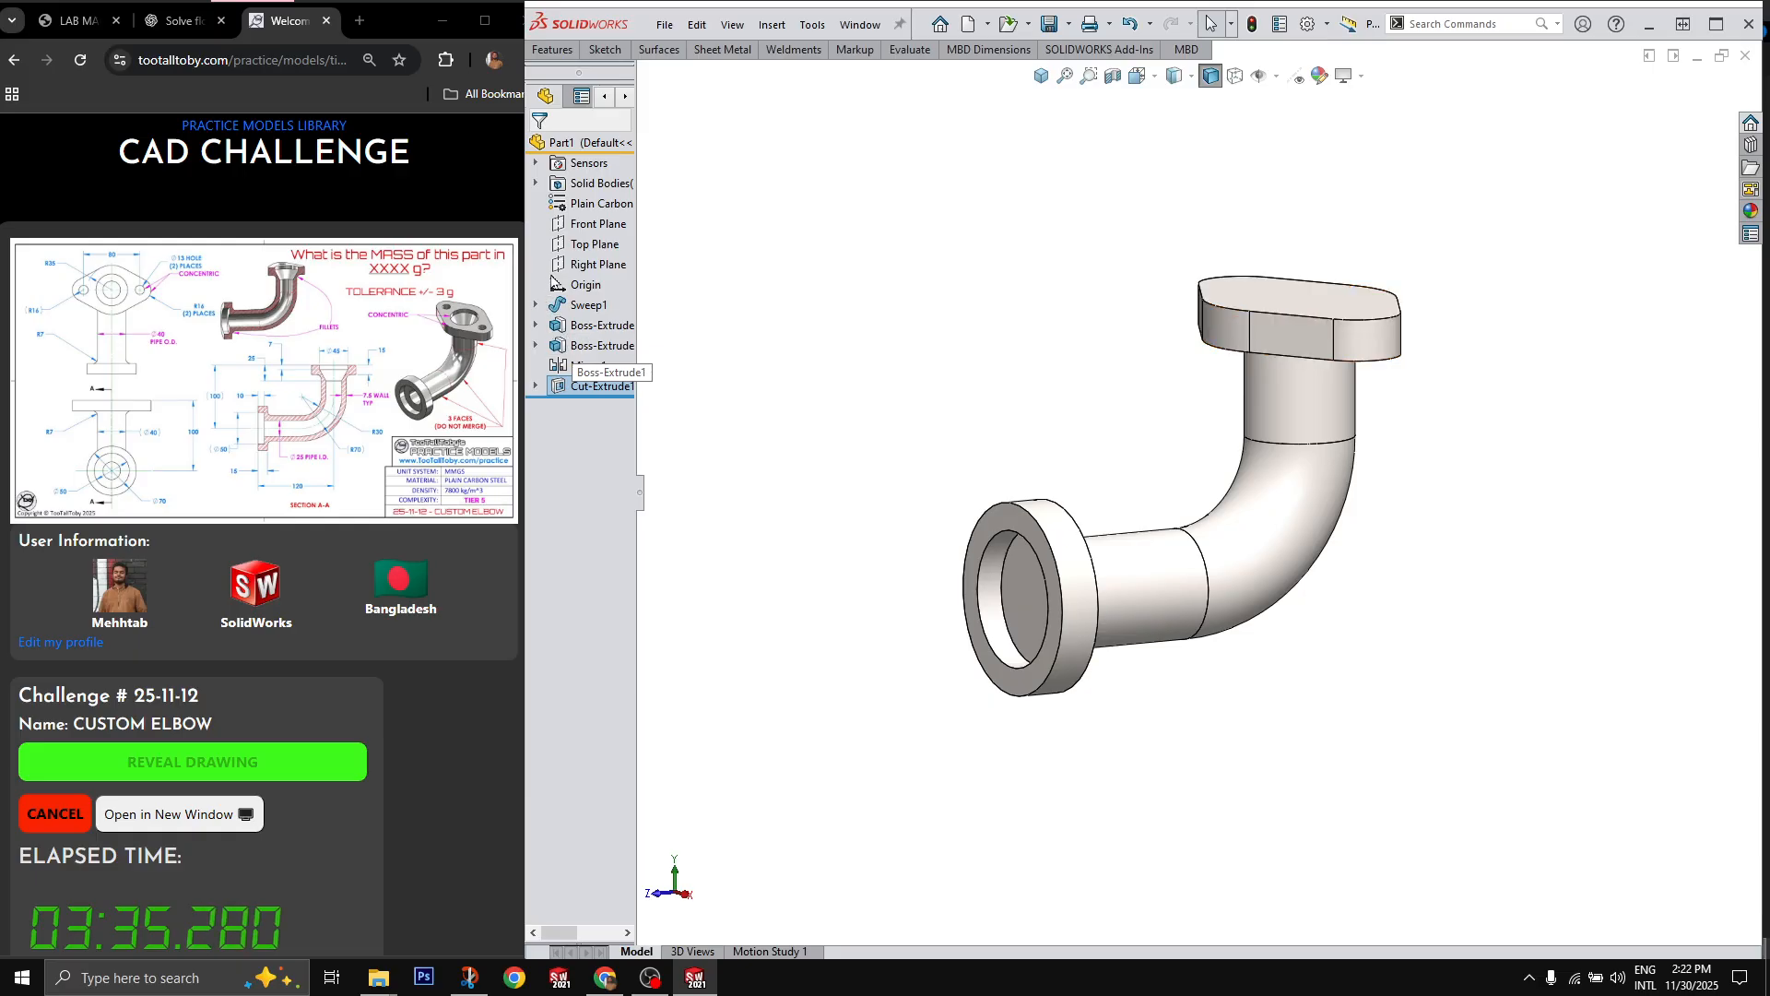
Step: Start a new sketch on the Right Plane and convert the elbow's sweep path sketch into it
click(595, 265)
click(579, 242)
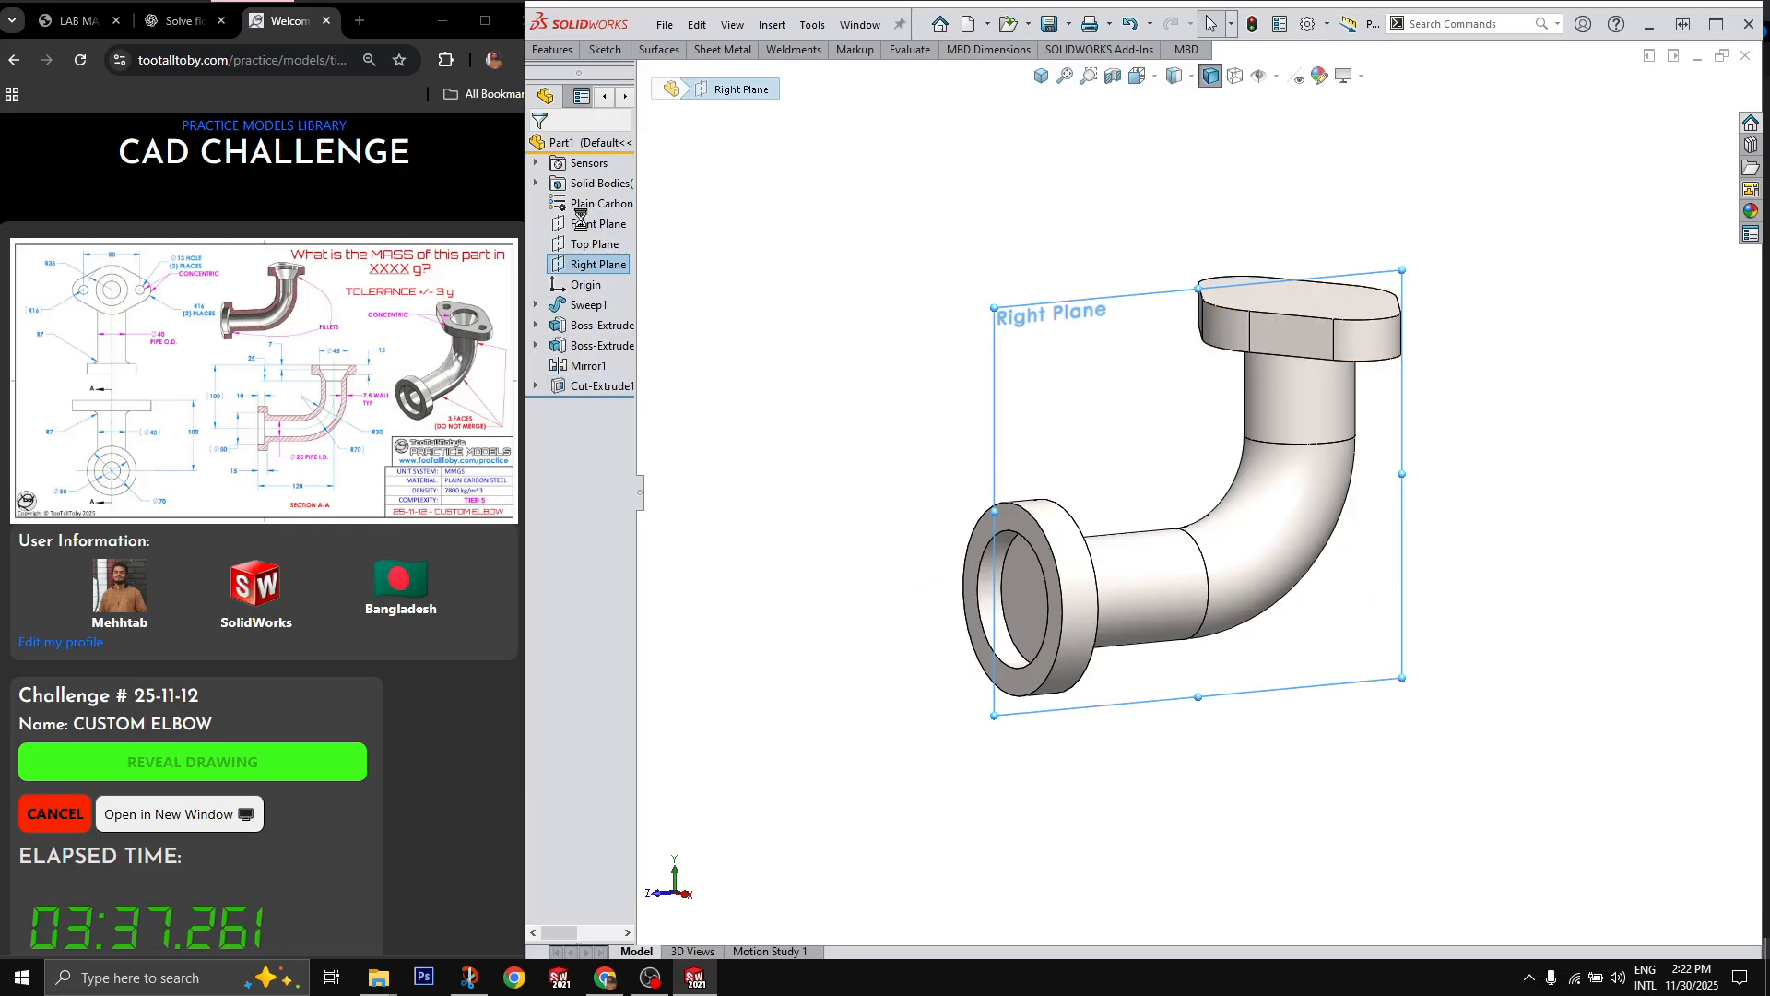
click(536, 304)
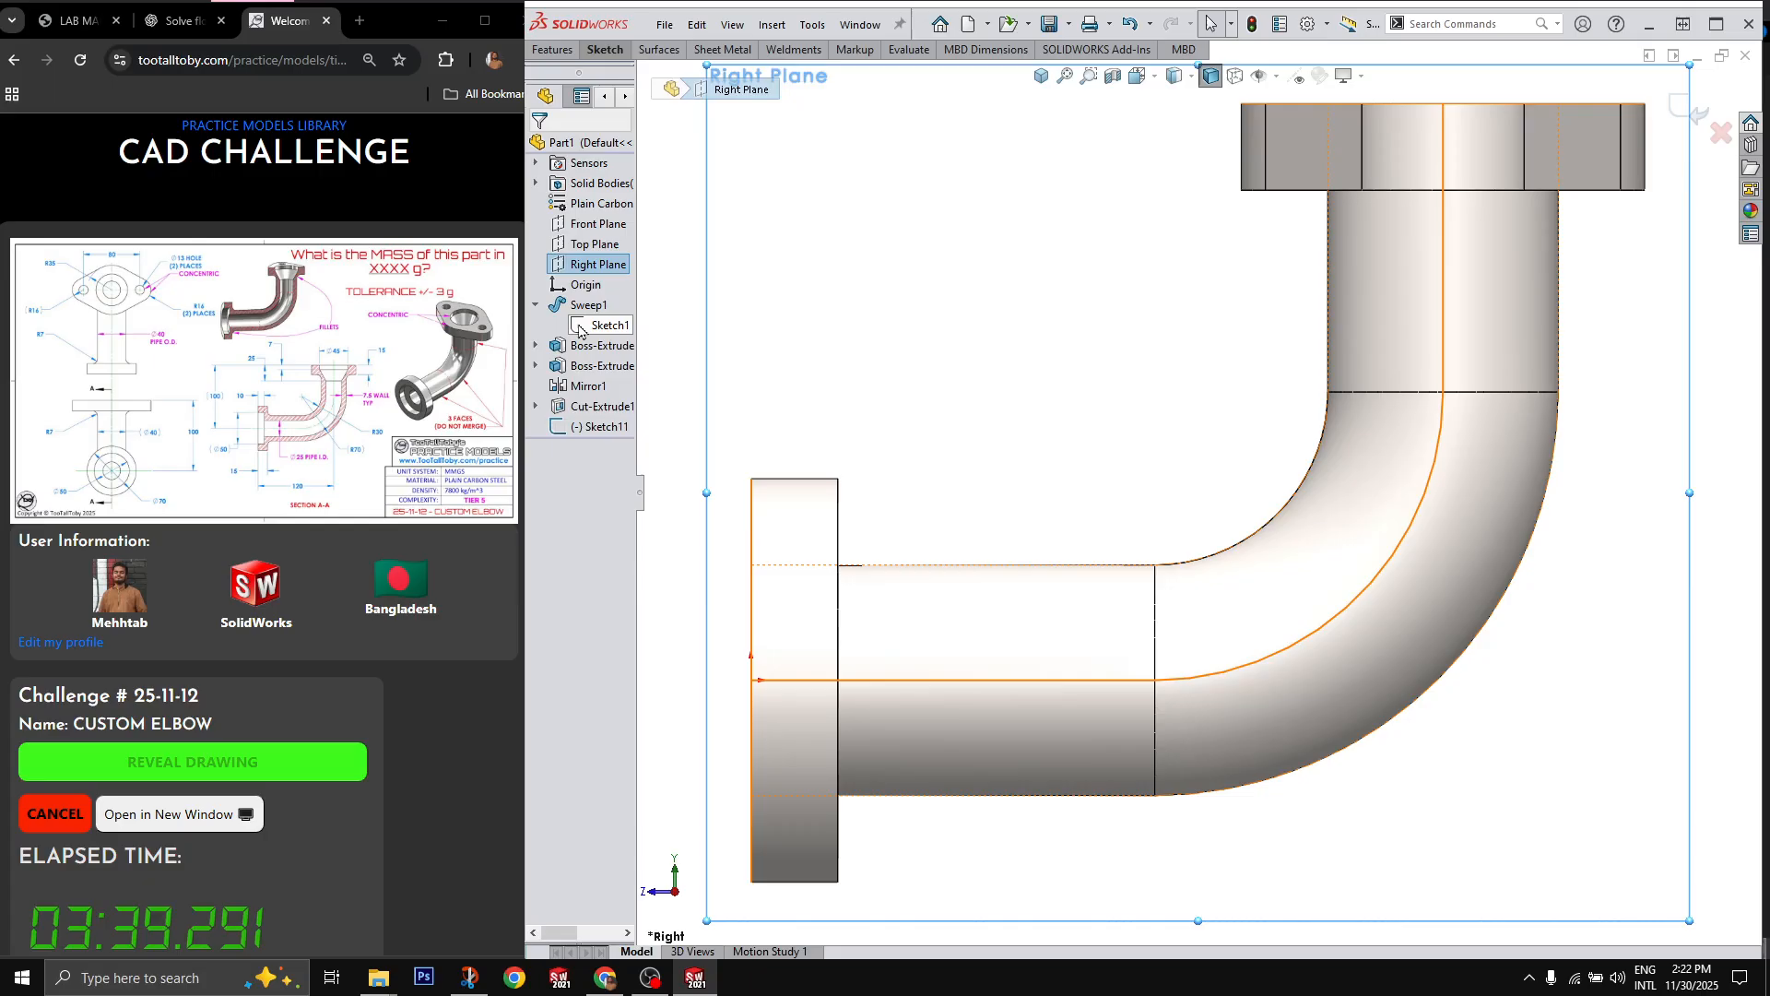
click(586, 325)
click(595, 298)
Step: Shorten the upper end of the converted path's vertical line with Power trim
scroll(1188, 376, up, 2)
key(t)
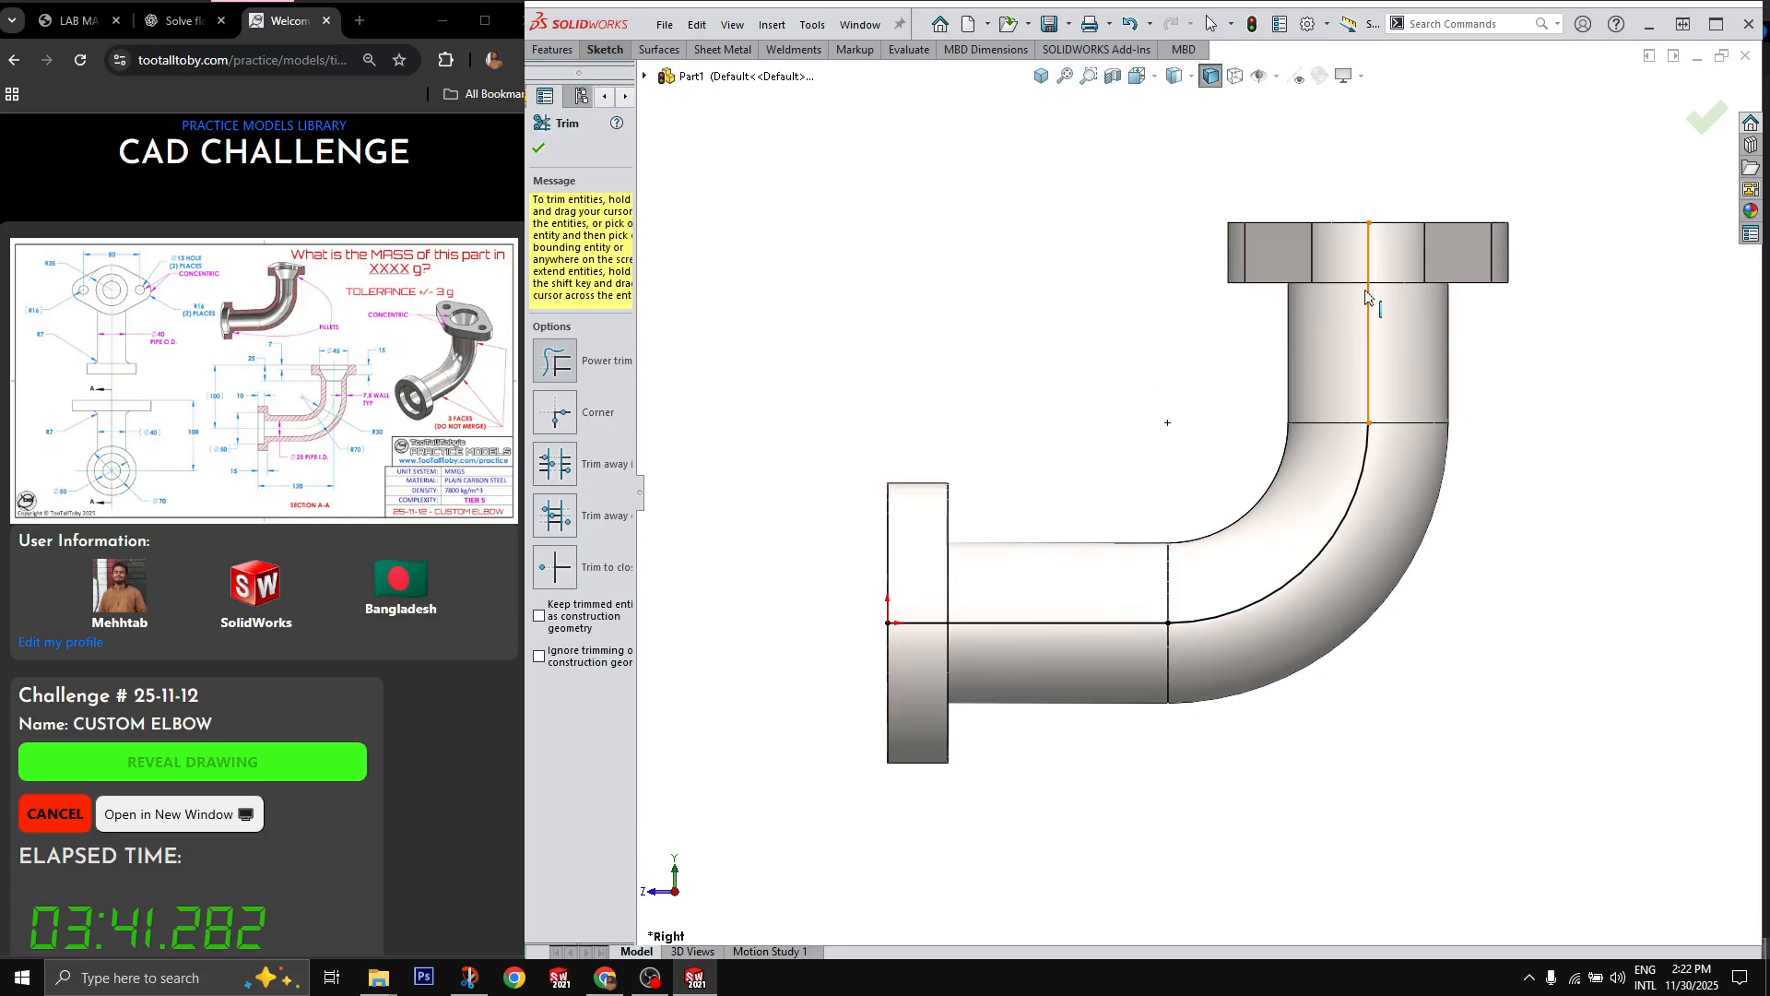
click(1369, 291)
click(1372, 380)
key(Escape)
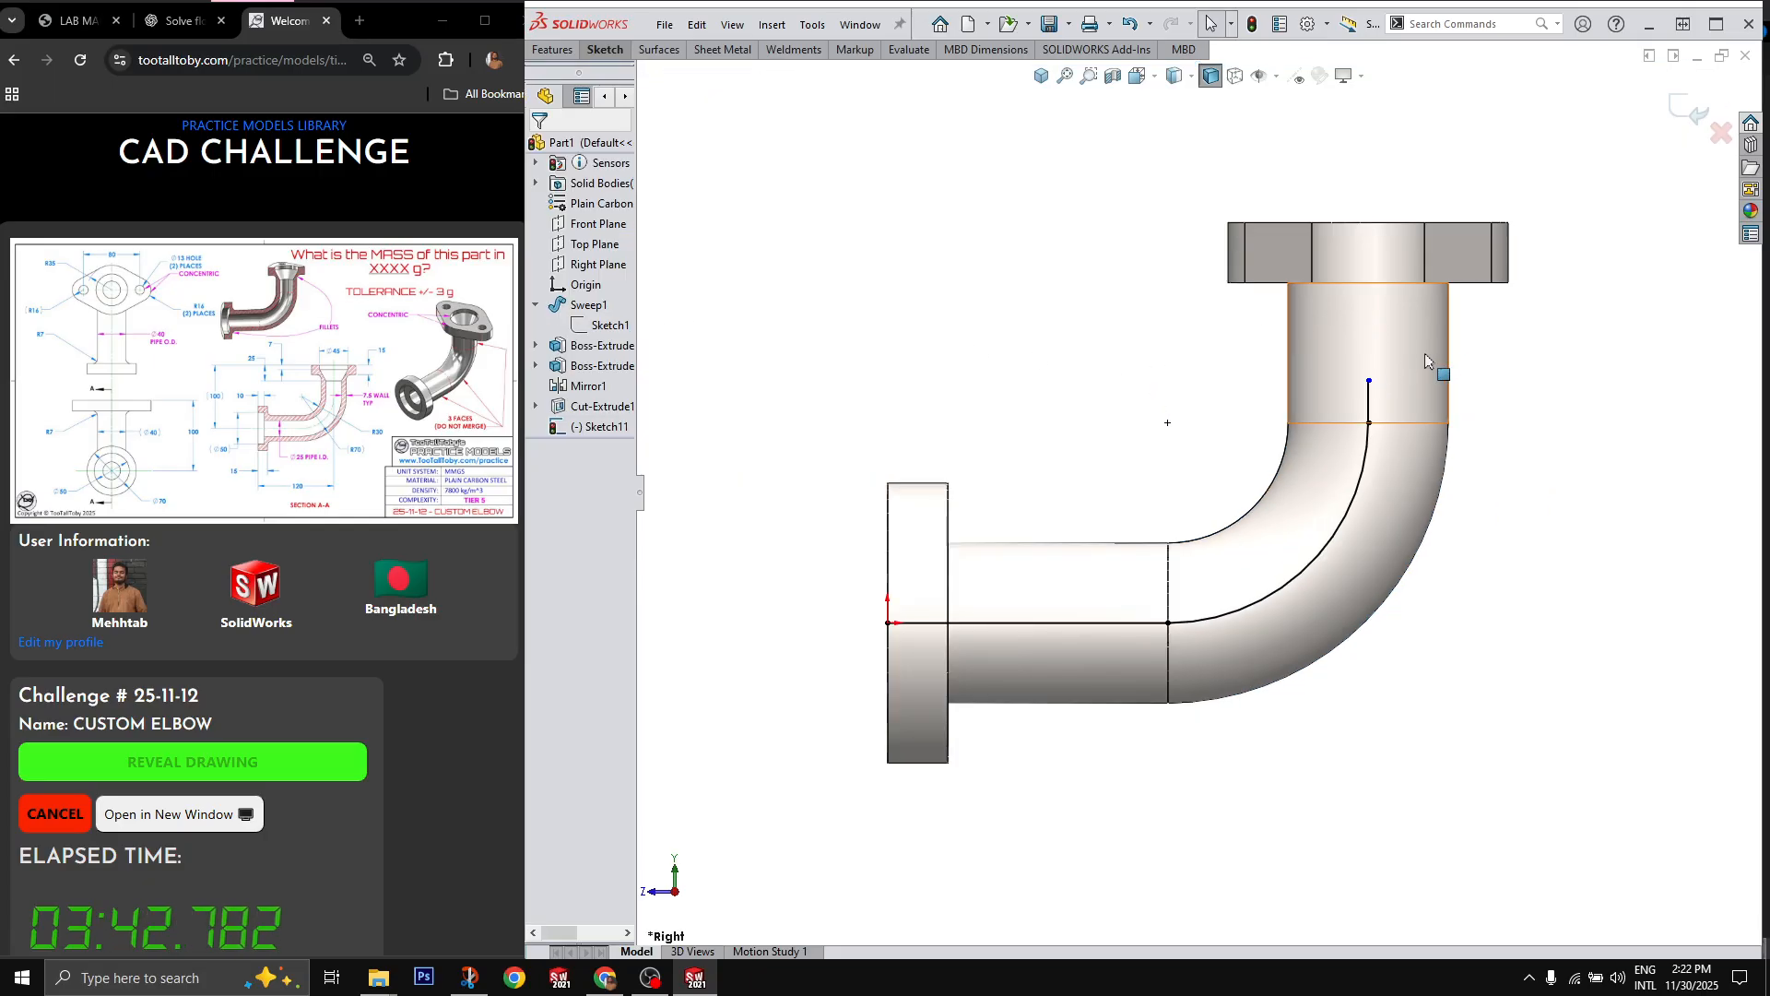
Step: Dimension the distance from the upper flange's top edge to the path's upper endpoint as 25 mm and finish the sketch
click(1370, 379)
click(1373, 224)
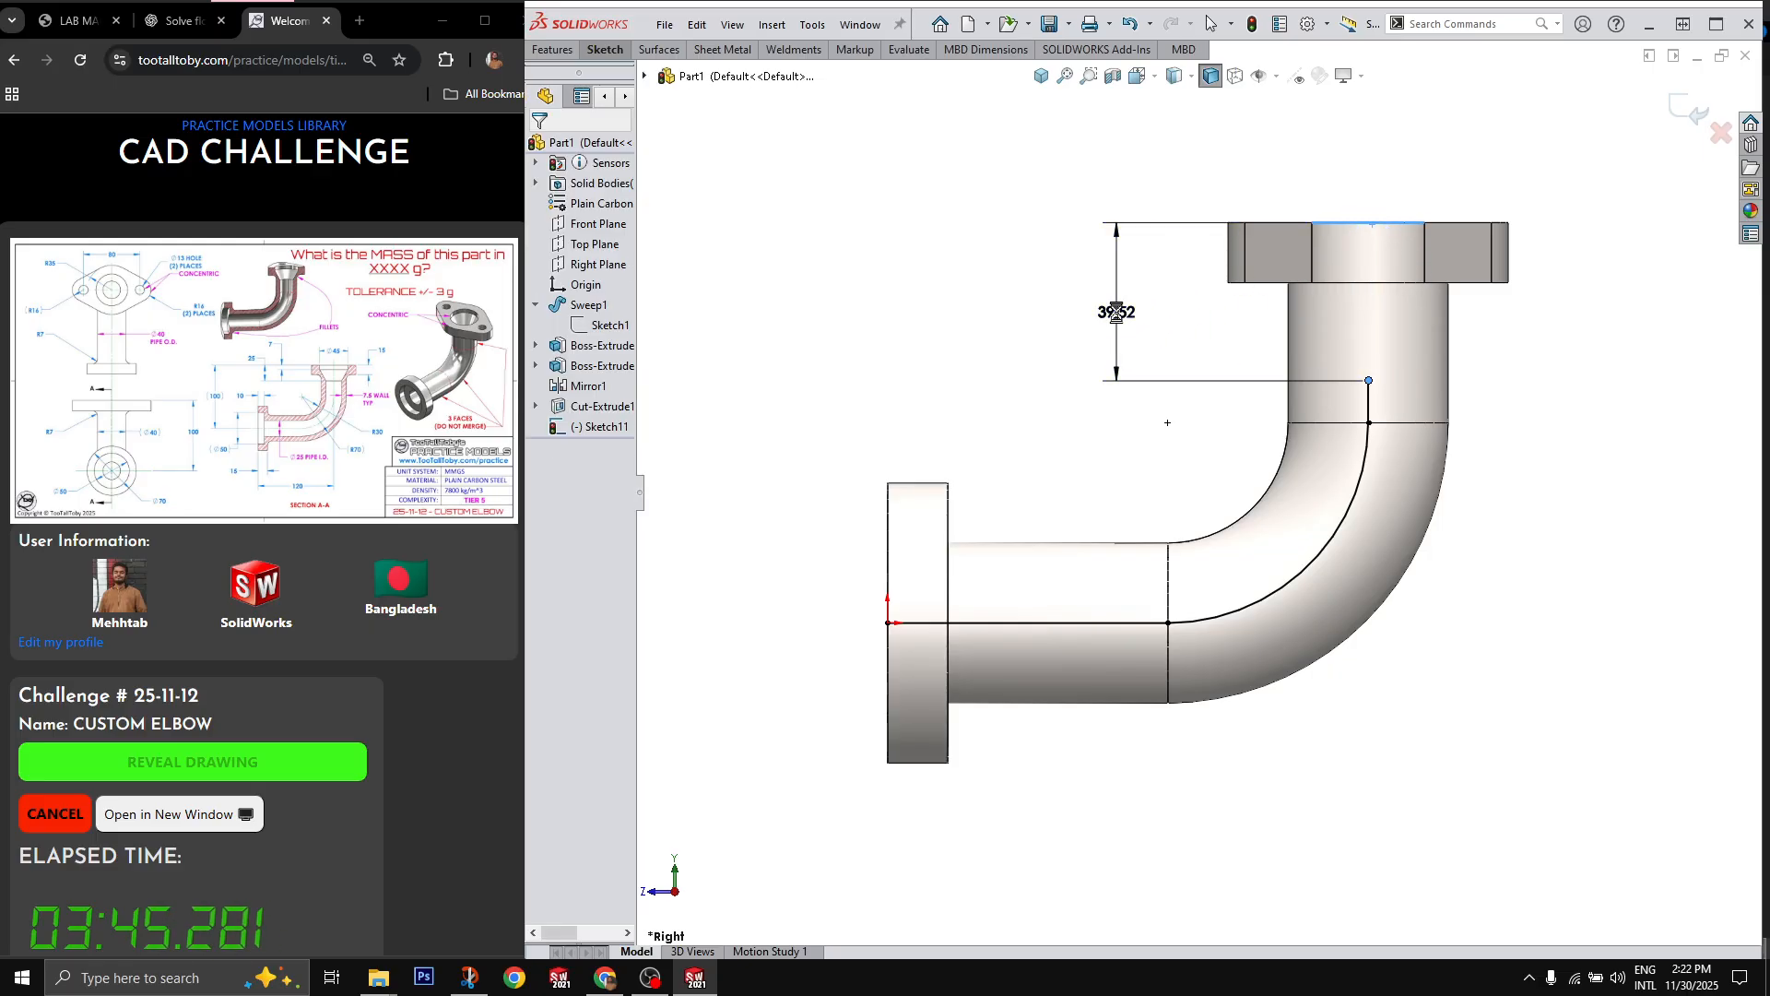
click(1117, 314)
text(25)
key(Return)
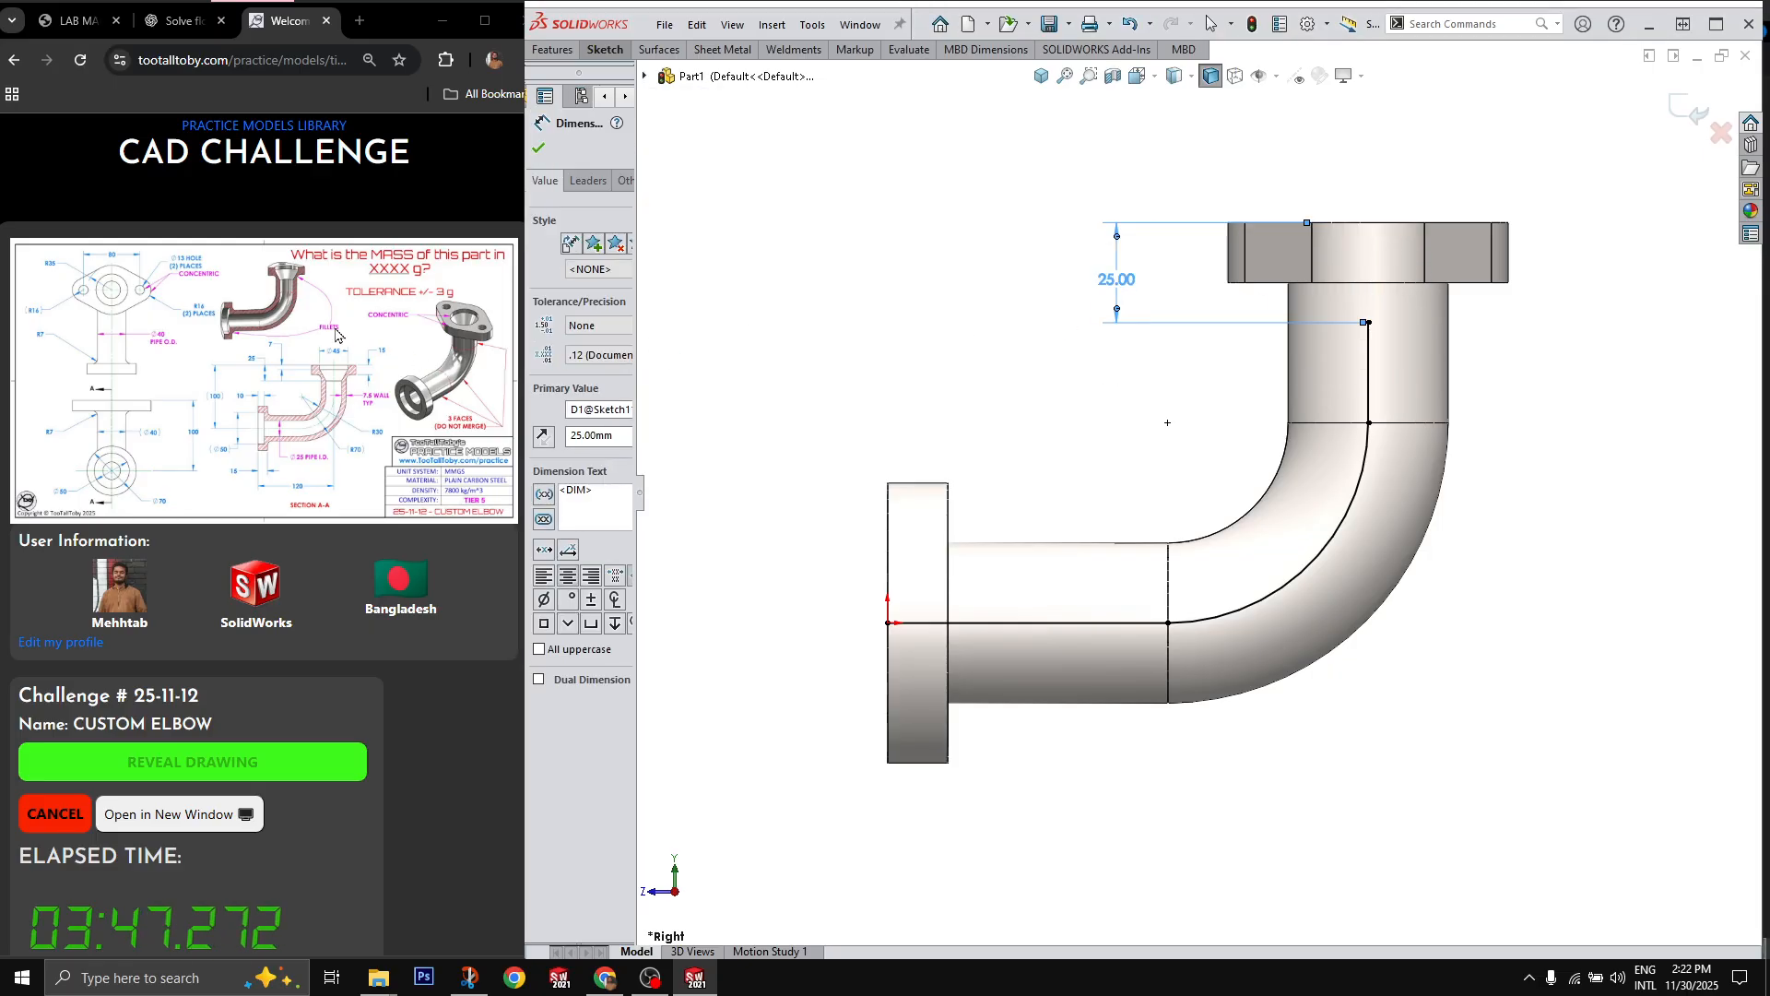
key(Escape)
middle_drag(1236, 407, 1546, 403)
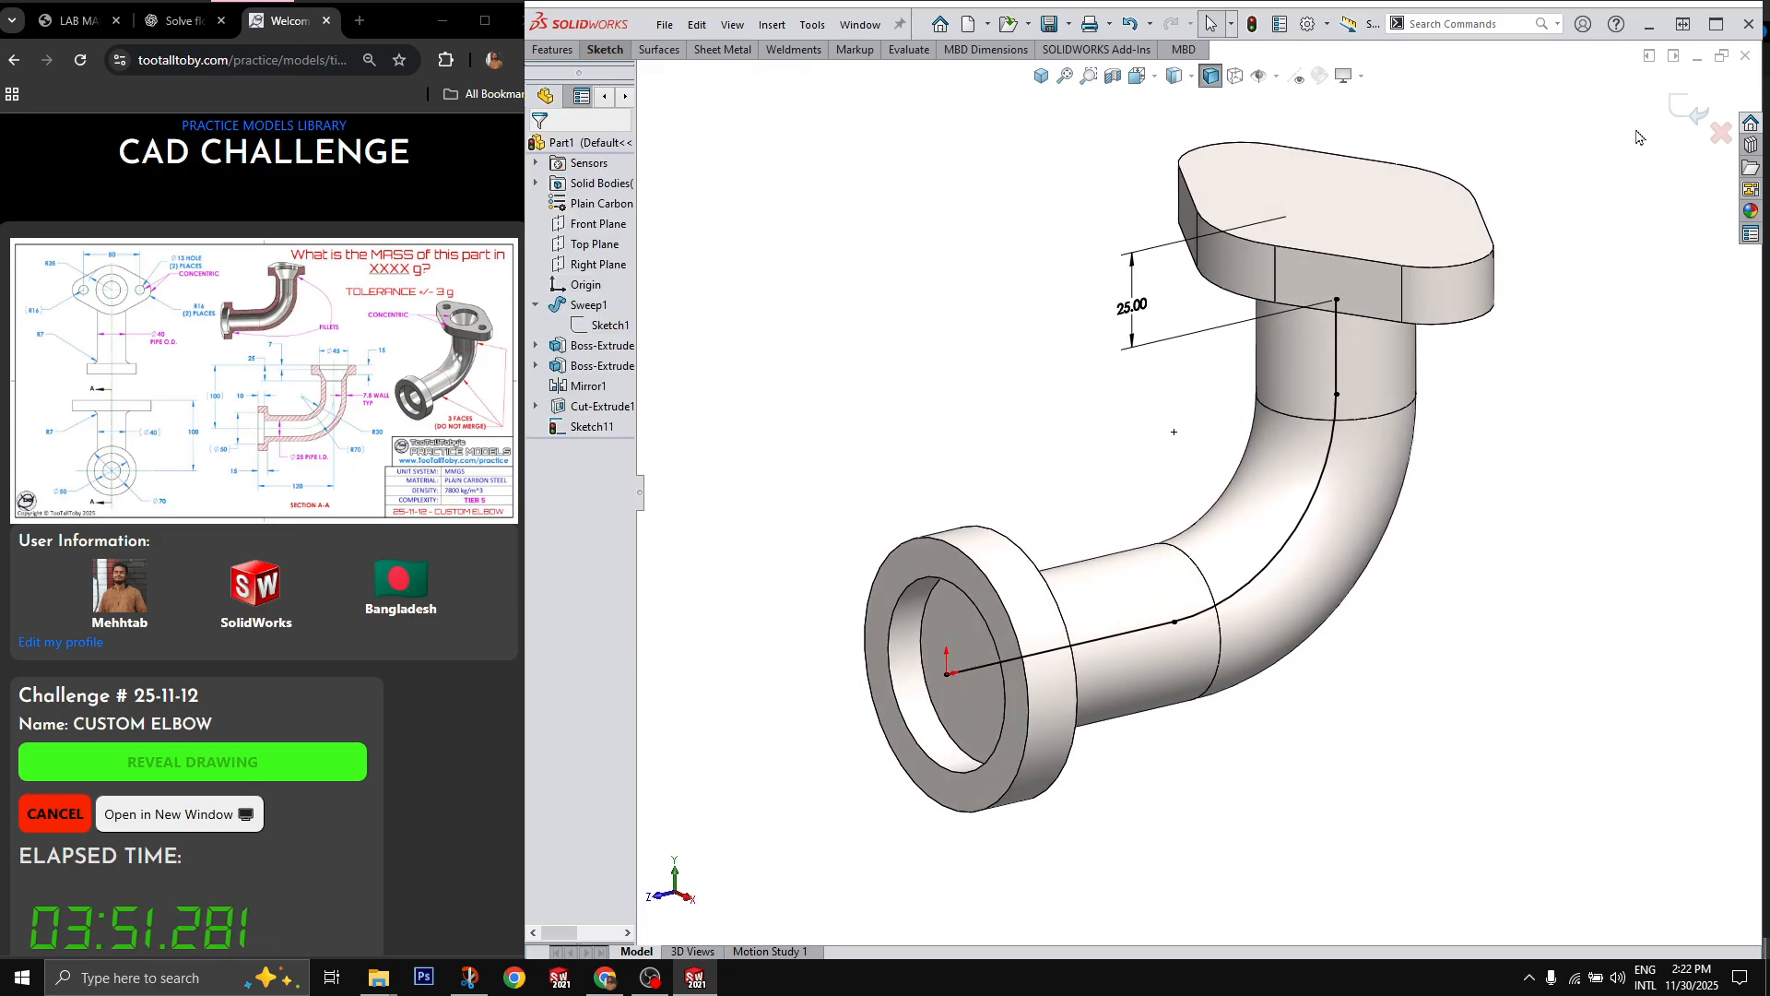
Step: Cut a 25 mm diameter circular-profile sweep through the elbow along the shortened path sketch
click(575, 426)
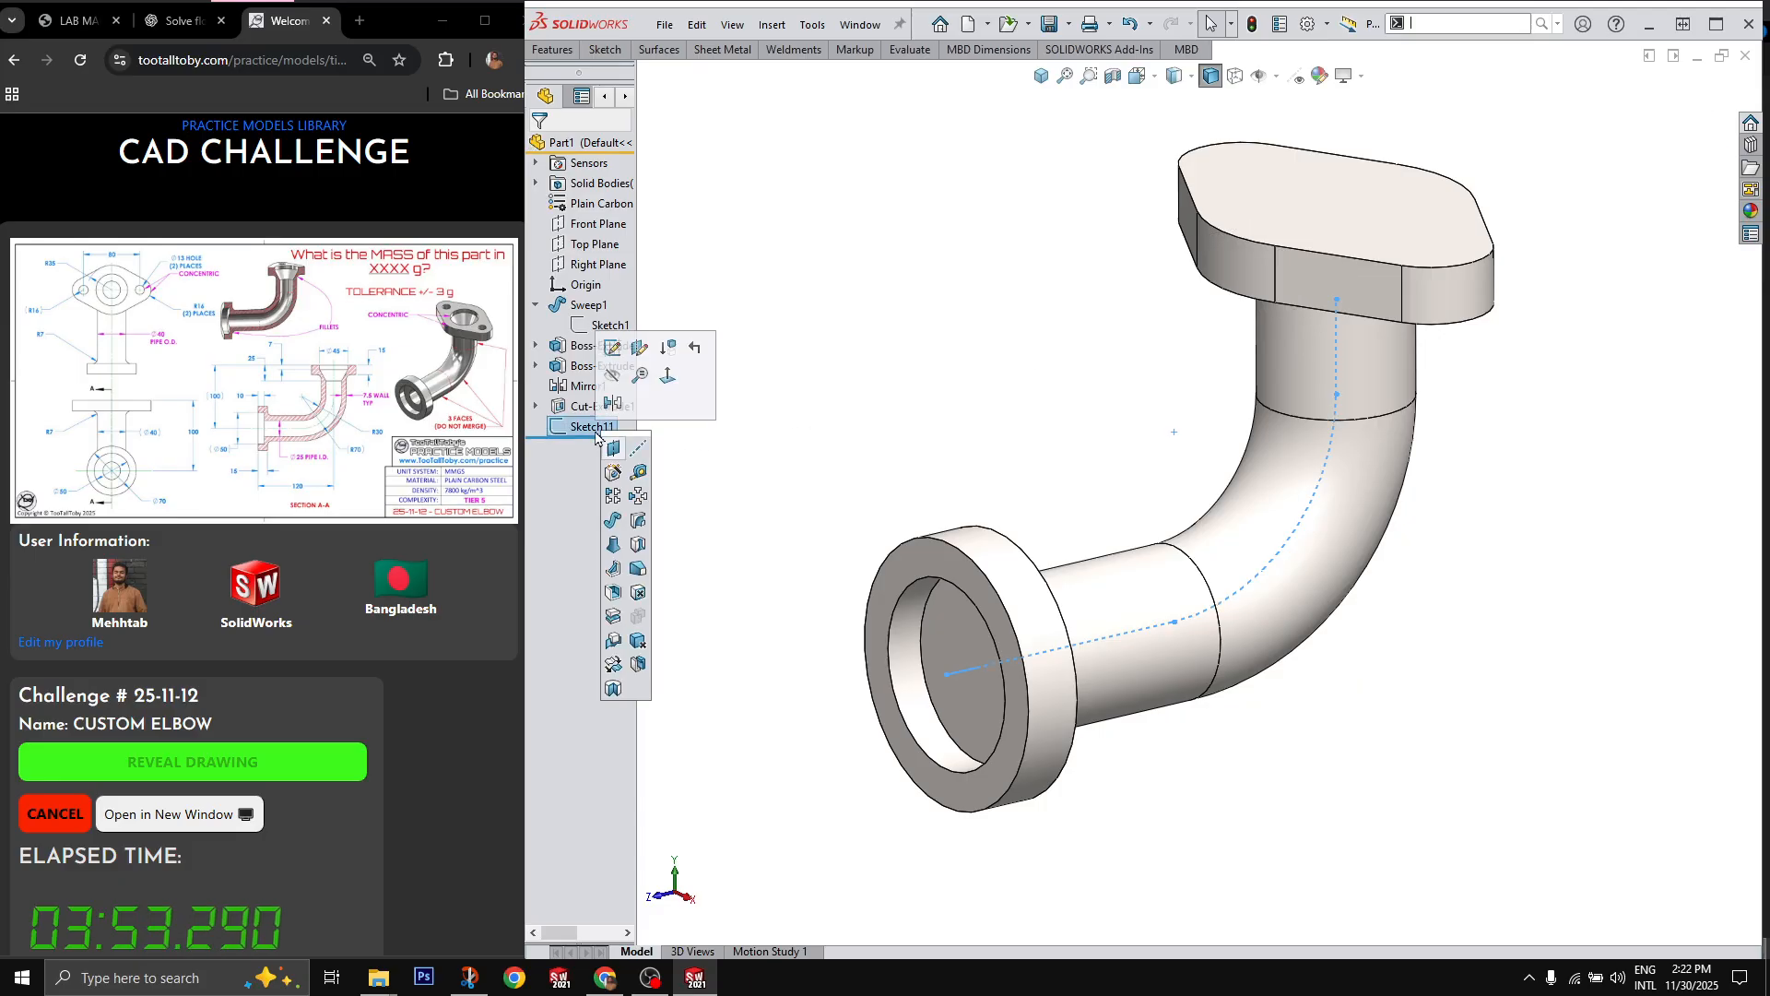
click(639, 520)
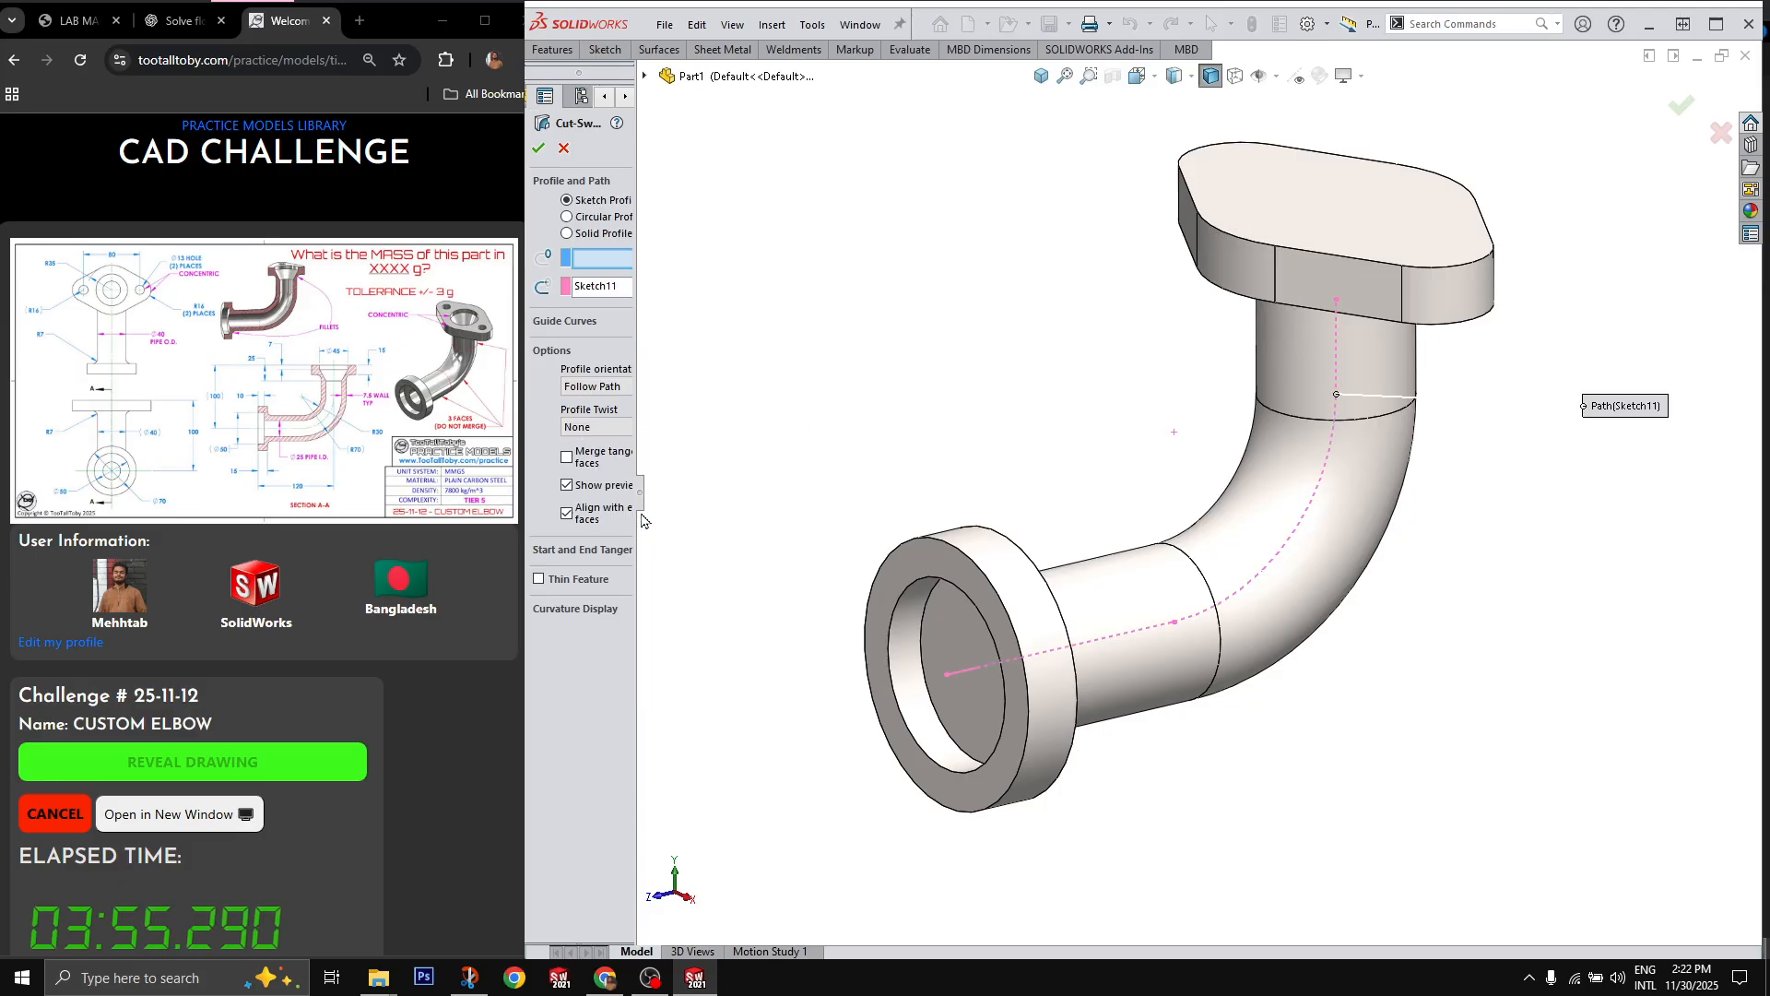
click(592, 220)
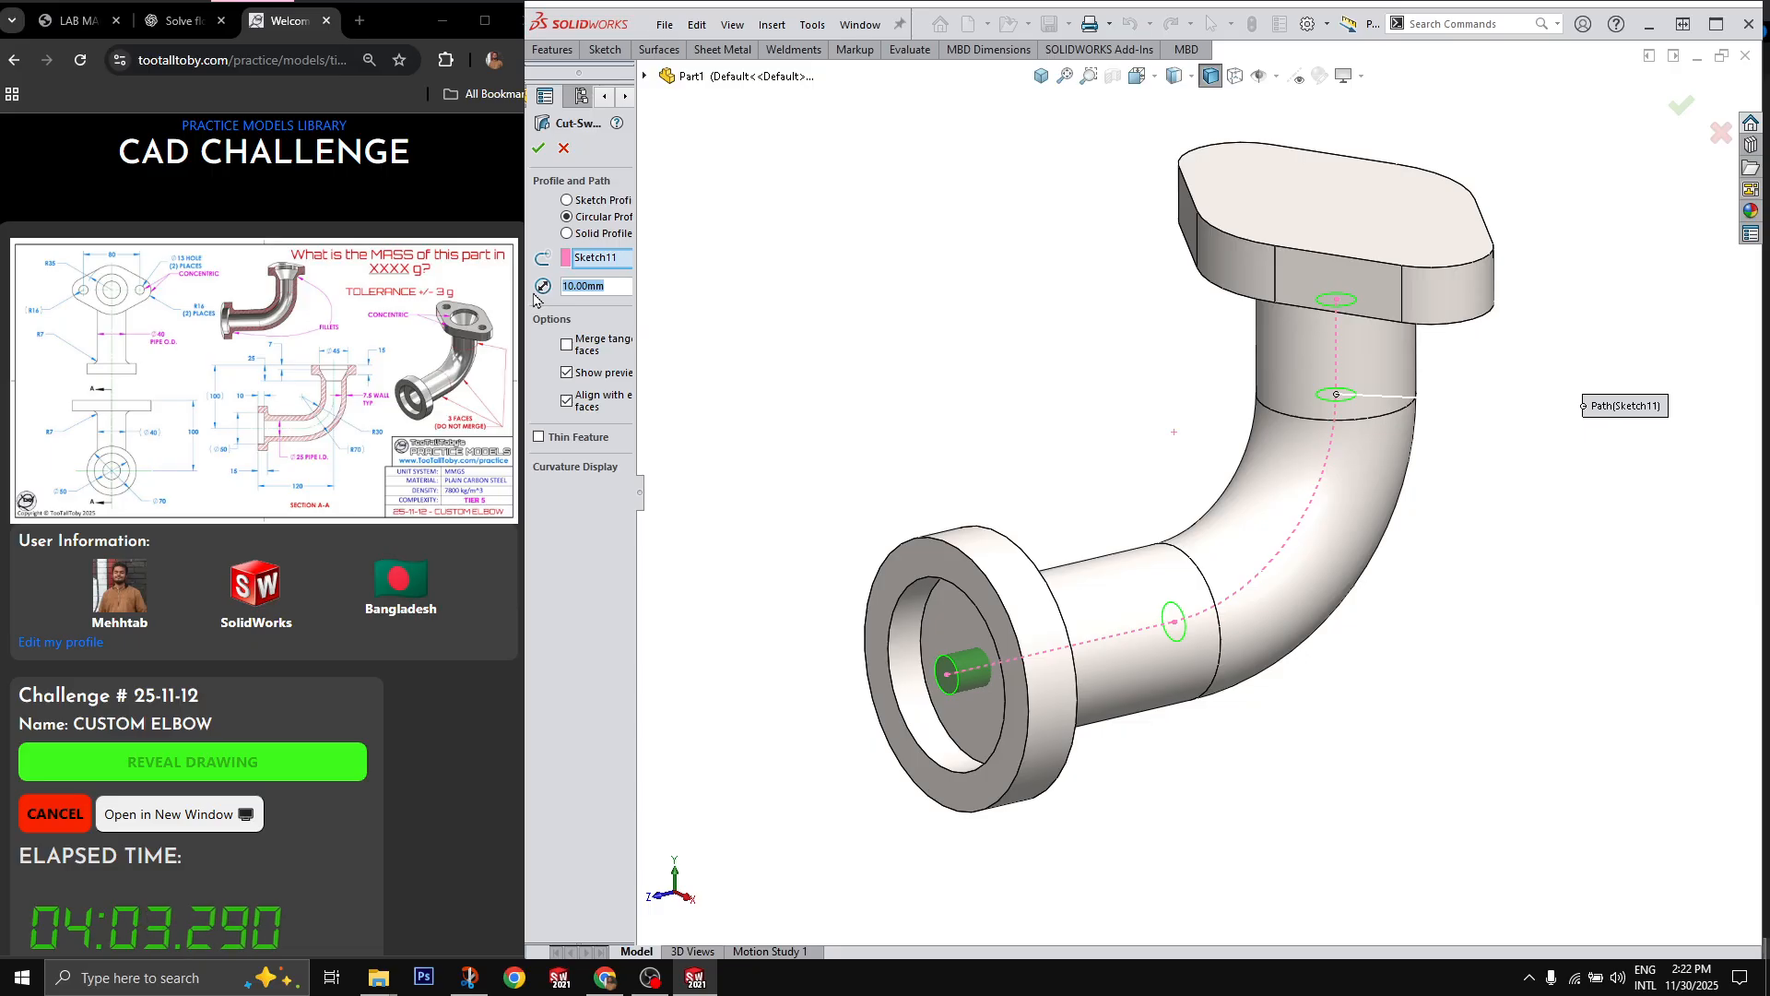
text(25)
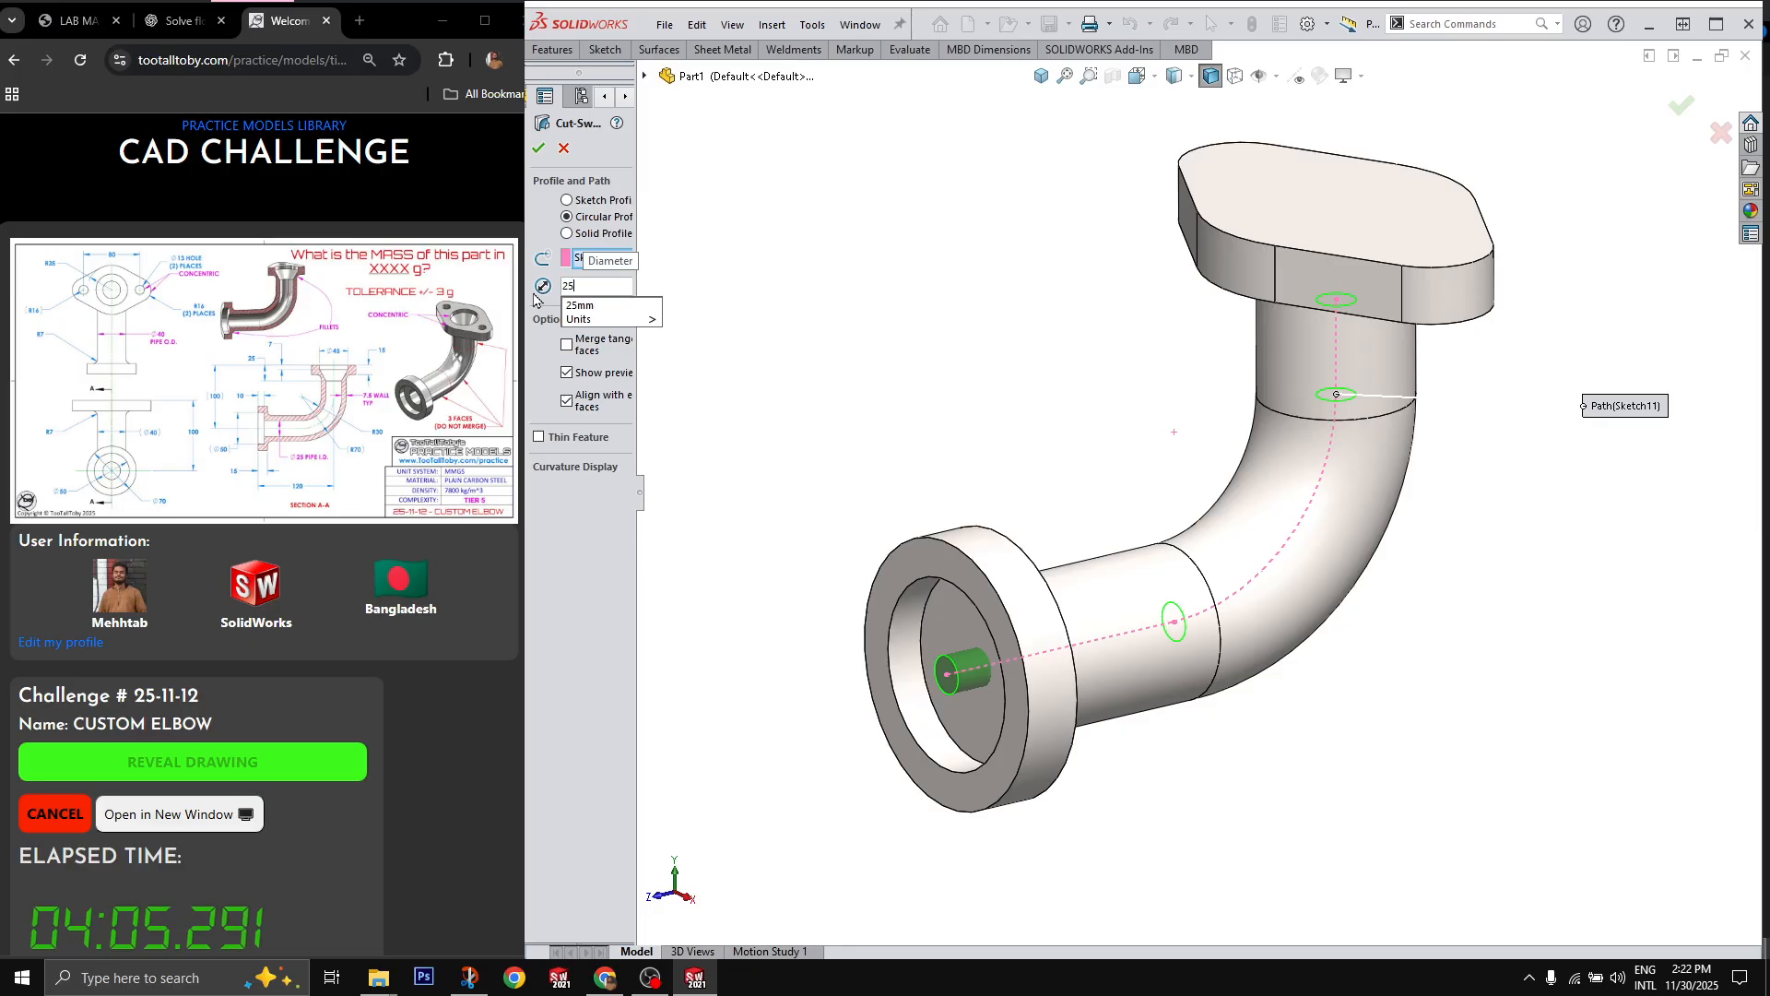
key(Return)
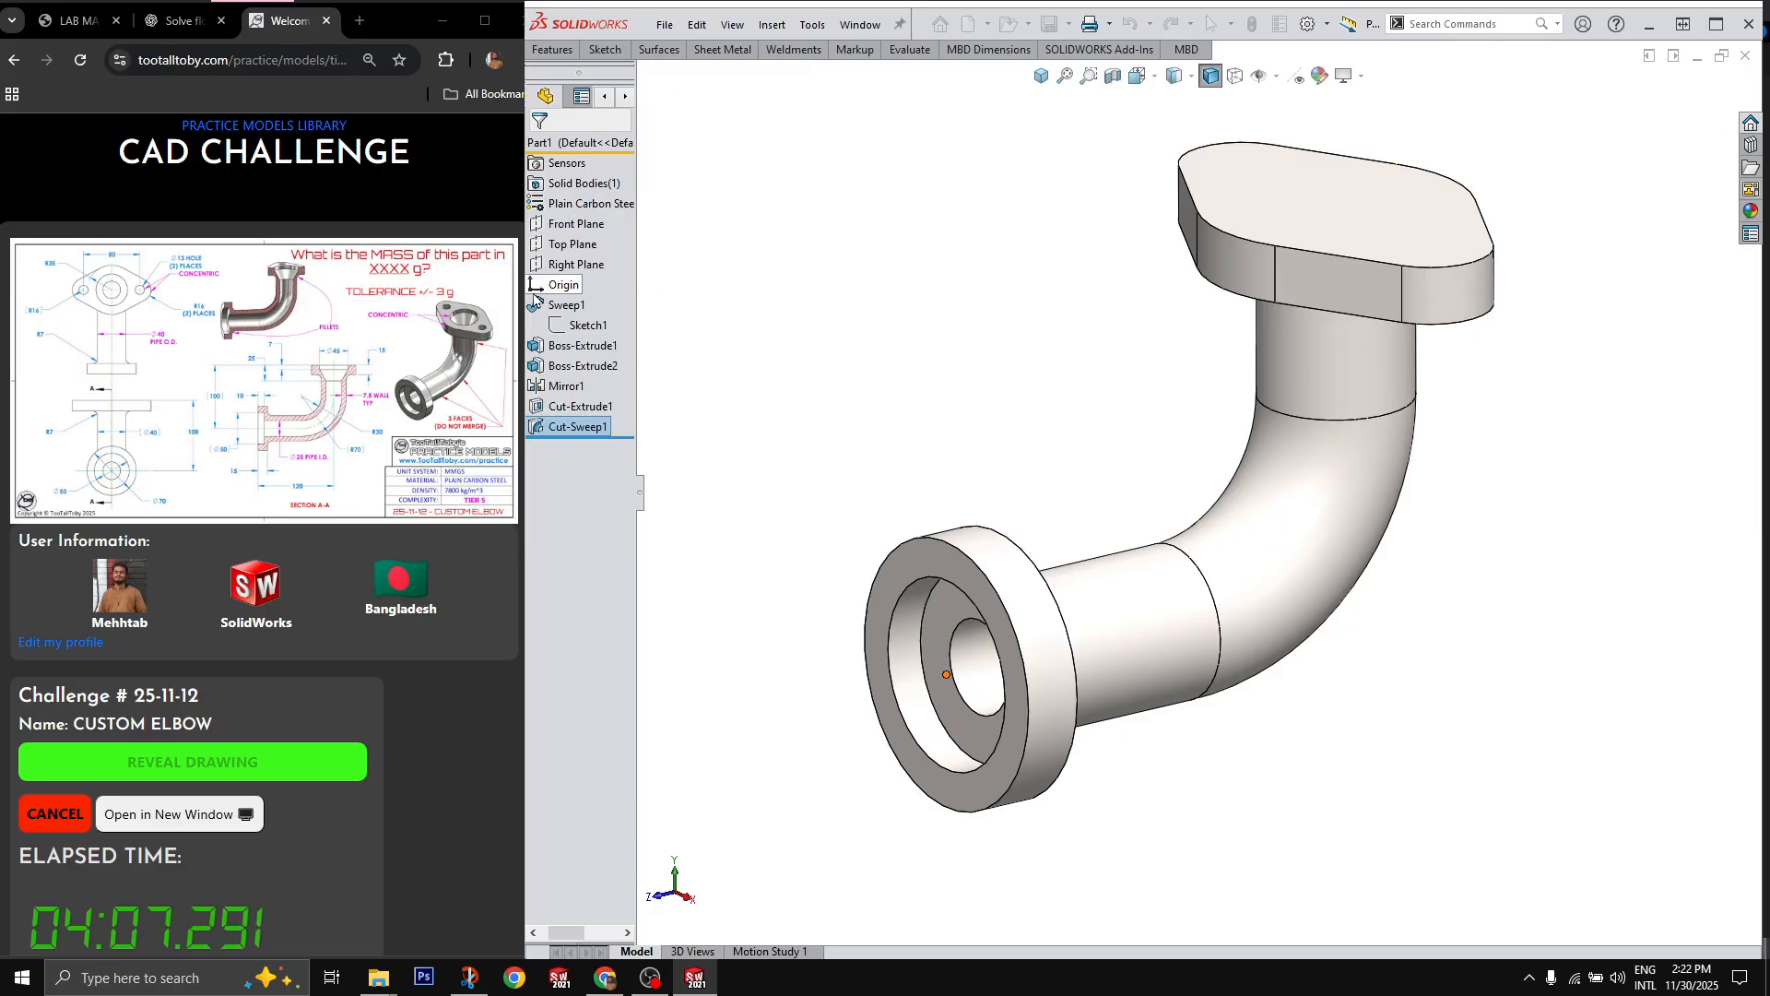
Step: Sketch a 45 mm diameter circle at the centre of the upper flange's top face
scroll(1281, 288, up, 3)
scroll(1281, 289, down, 3)
scroll(1284, 313, up, 1)
scroll(1284, 323, down, 1)
click(1277, 375)
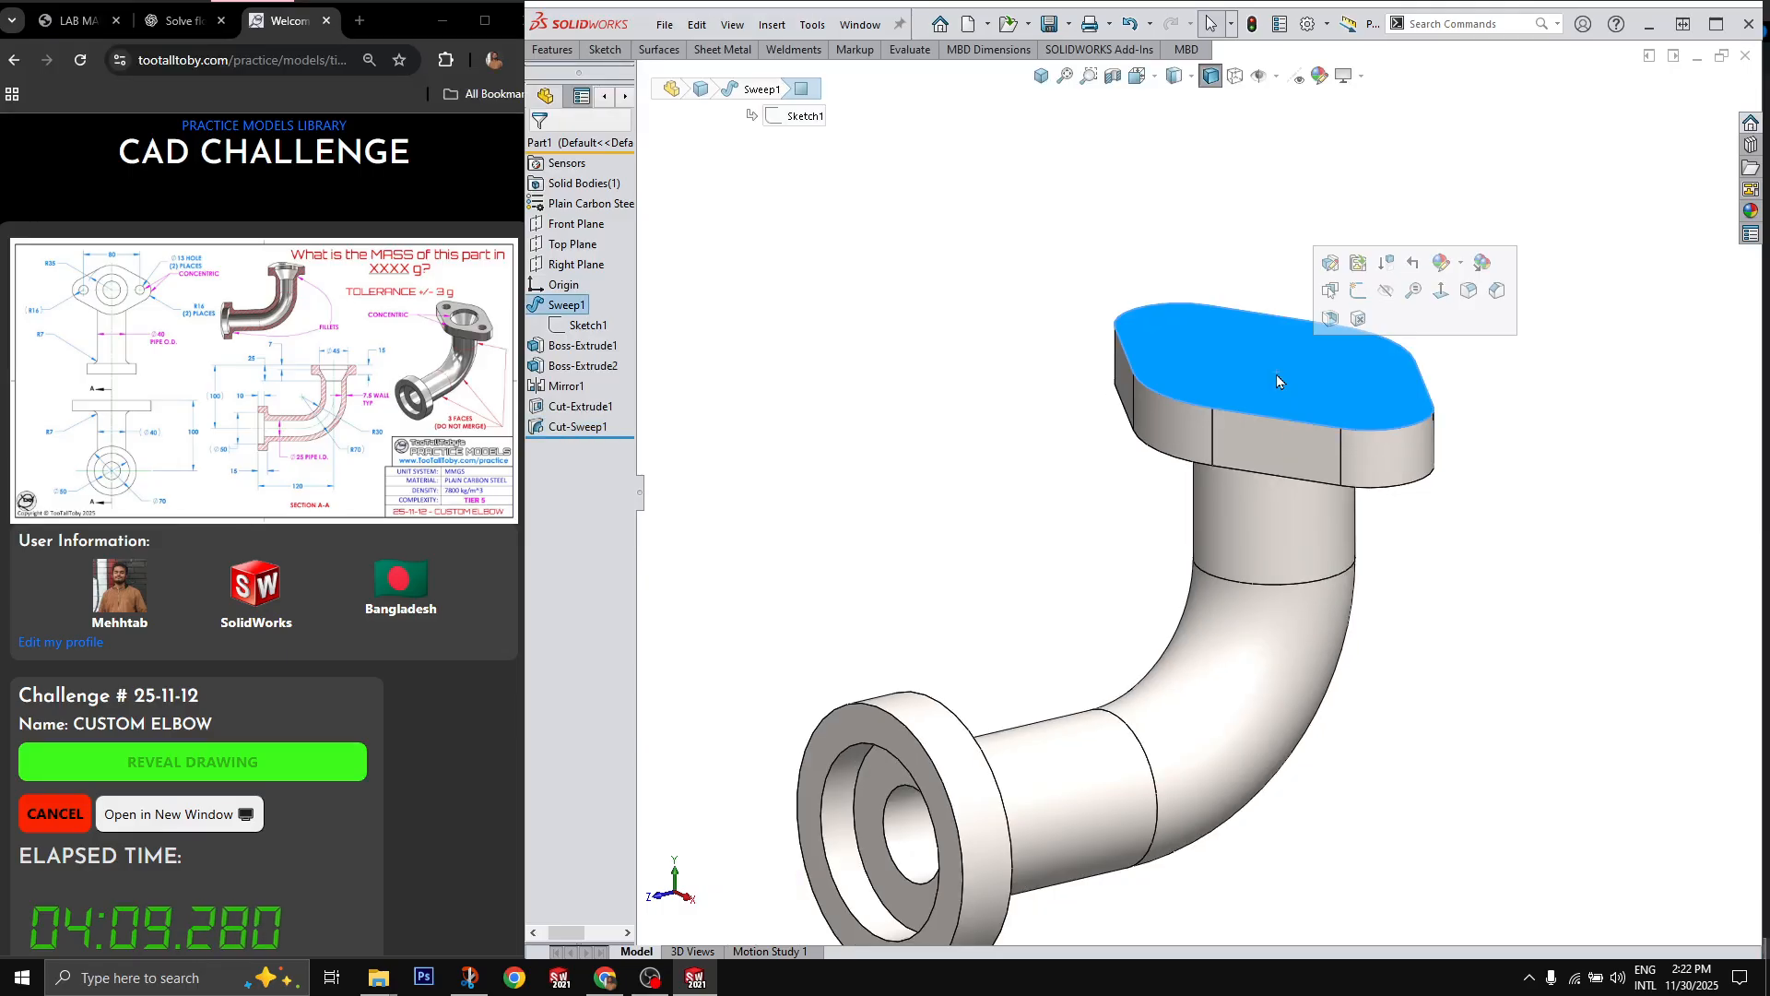
key(c)
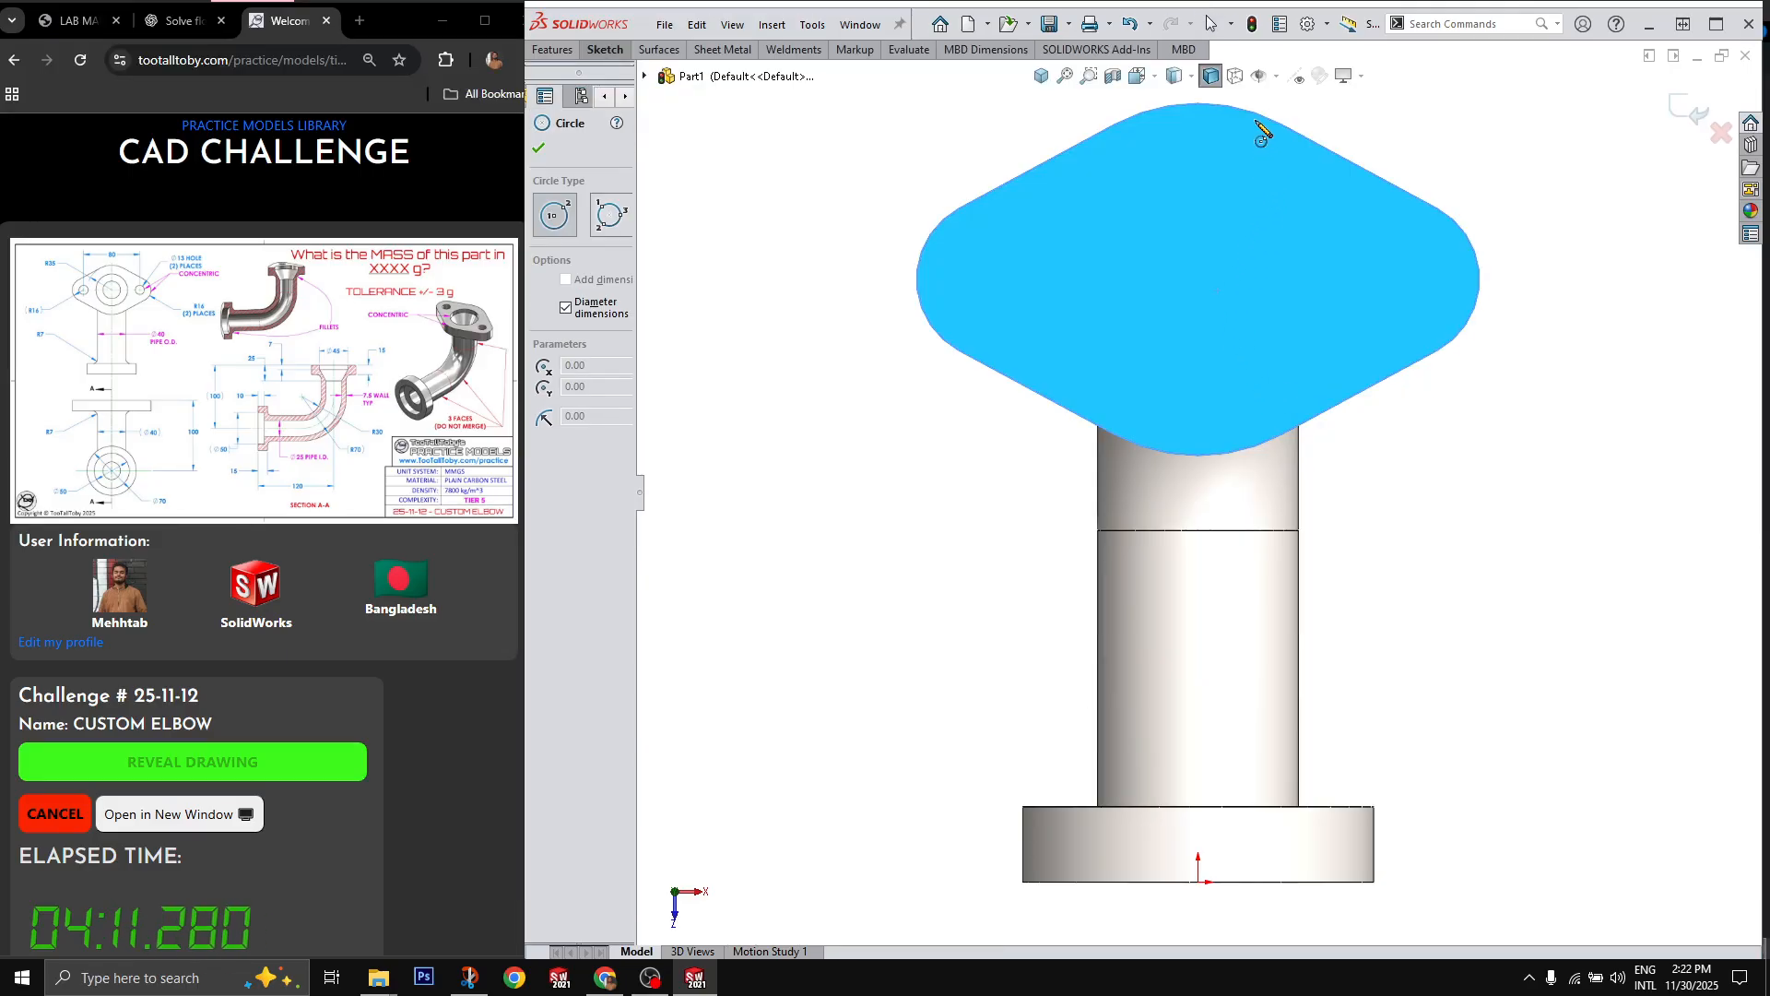
click(1198, 280)
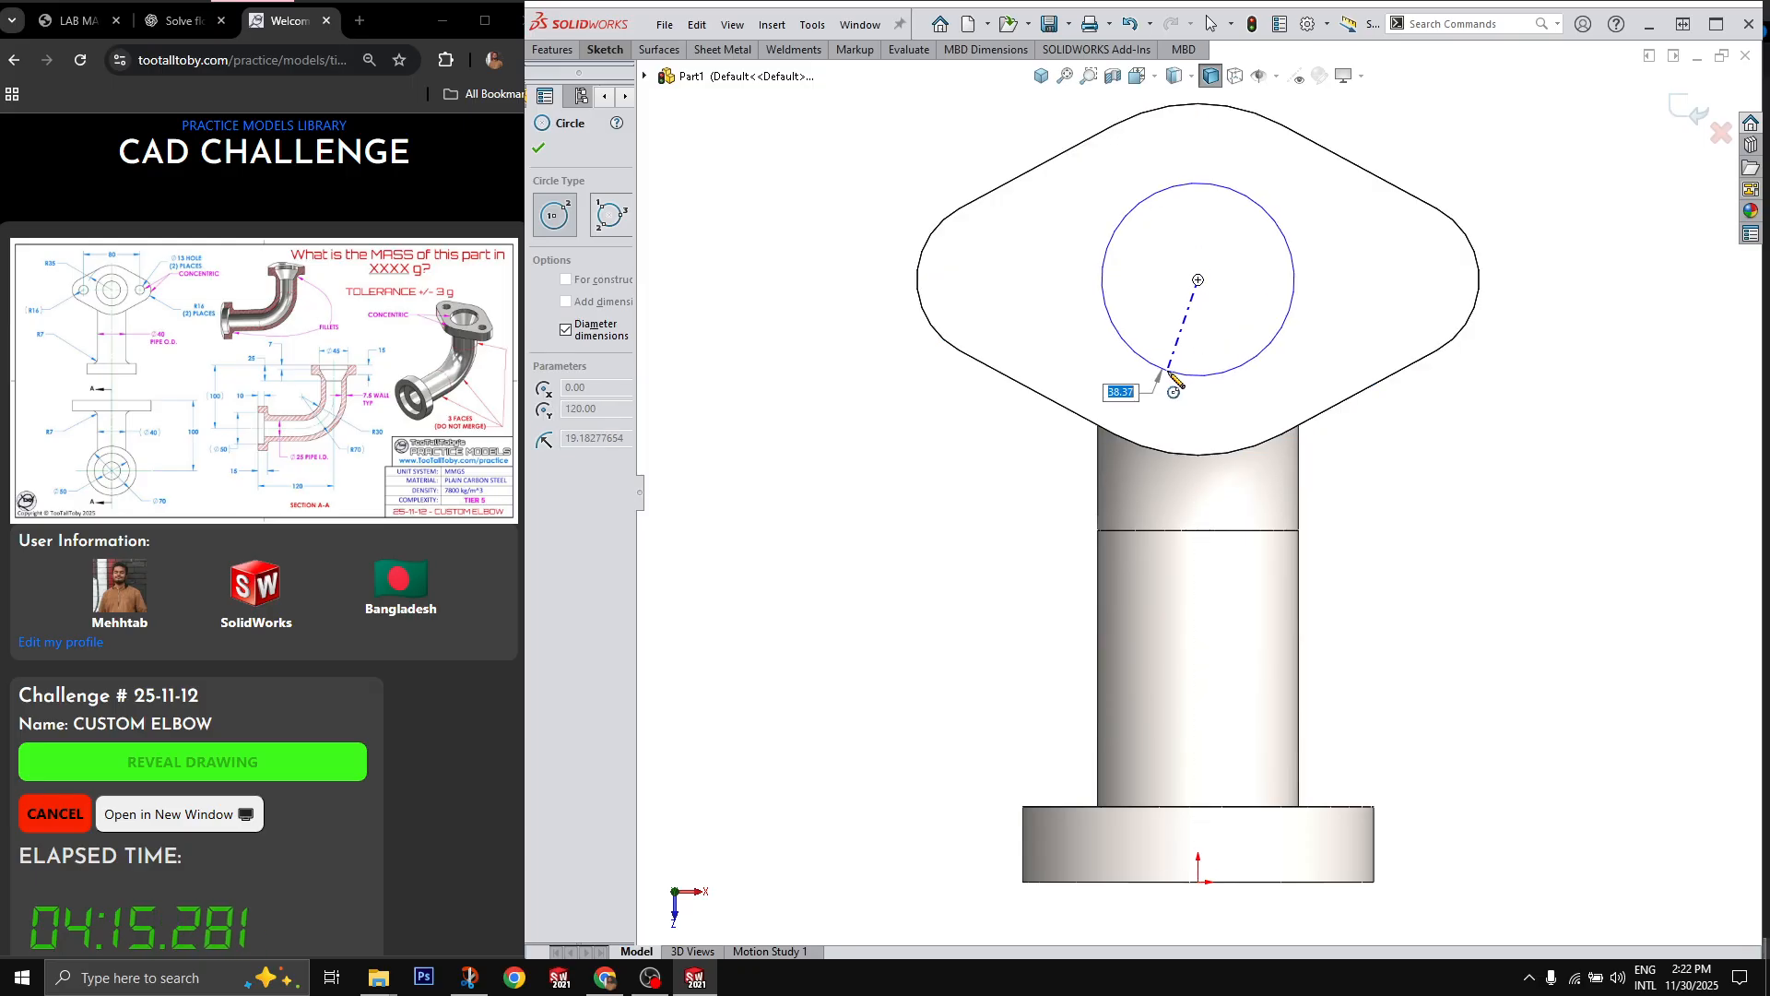
text(45)
key(Return)
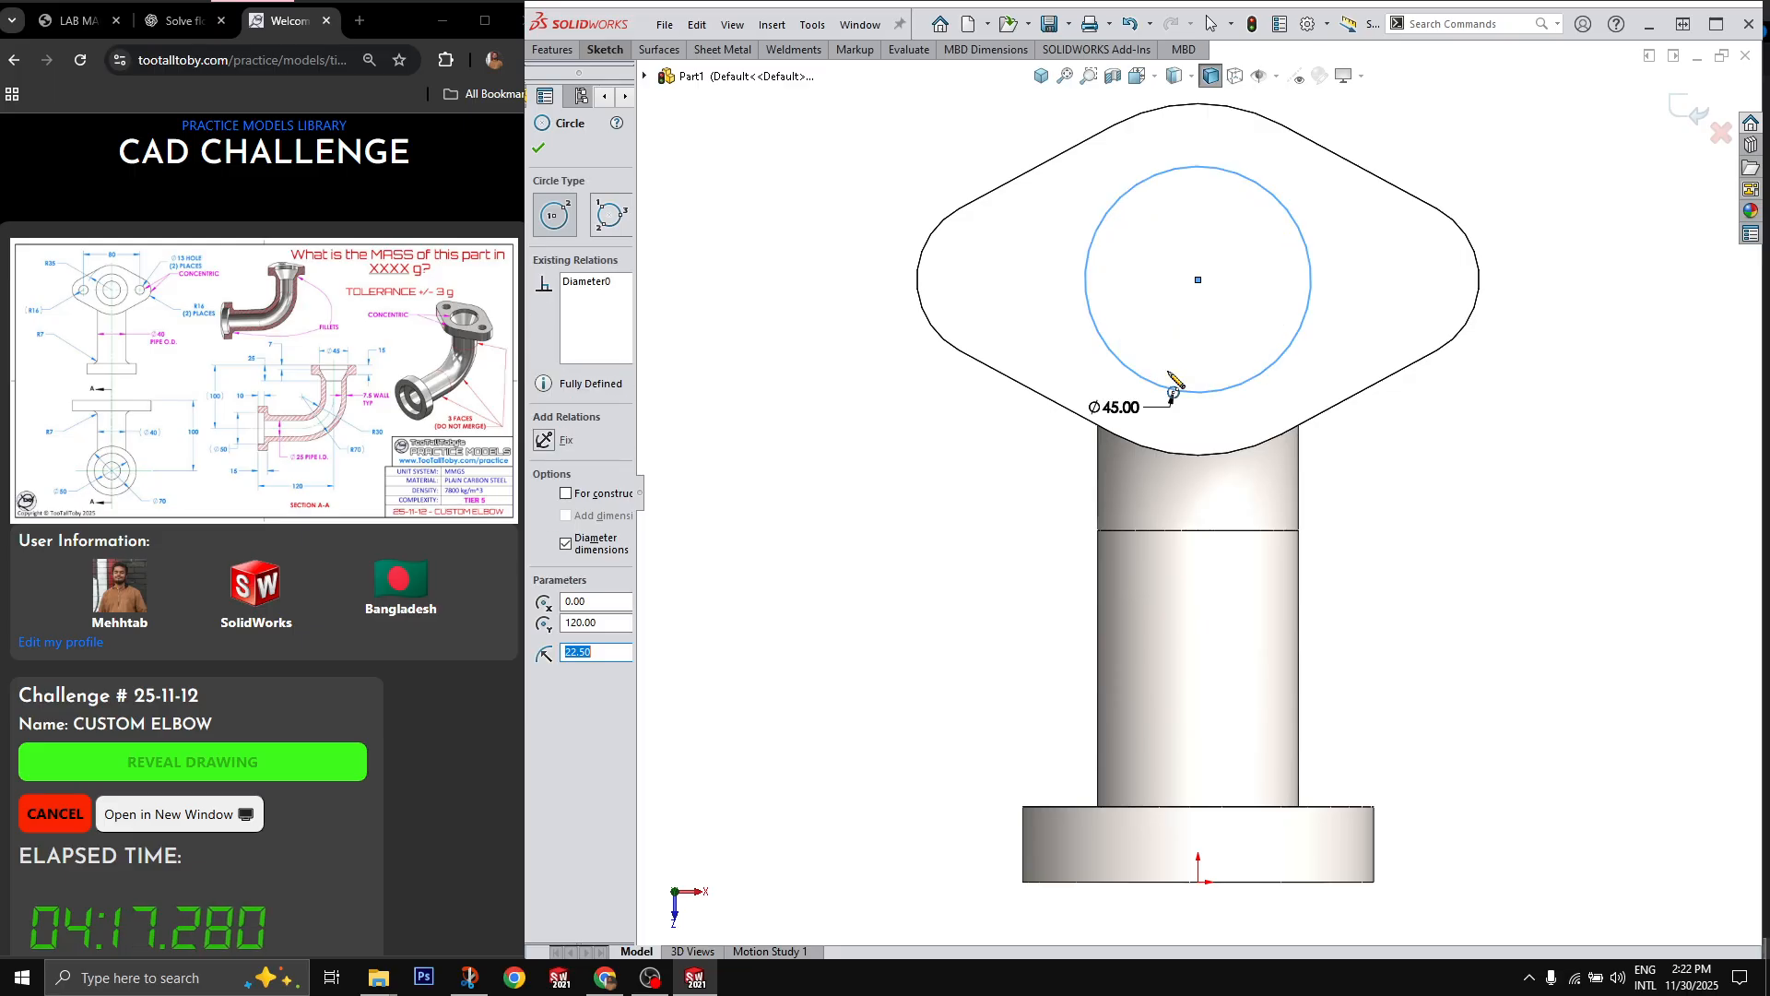
Step: Extrude-cut the 45 mm circle 7 mm deep into the upper flange
text(x)
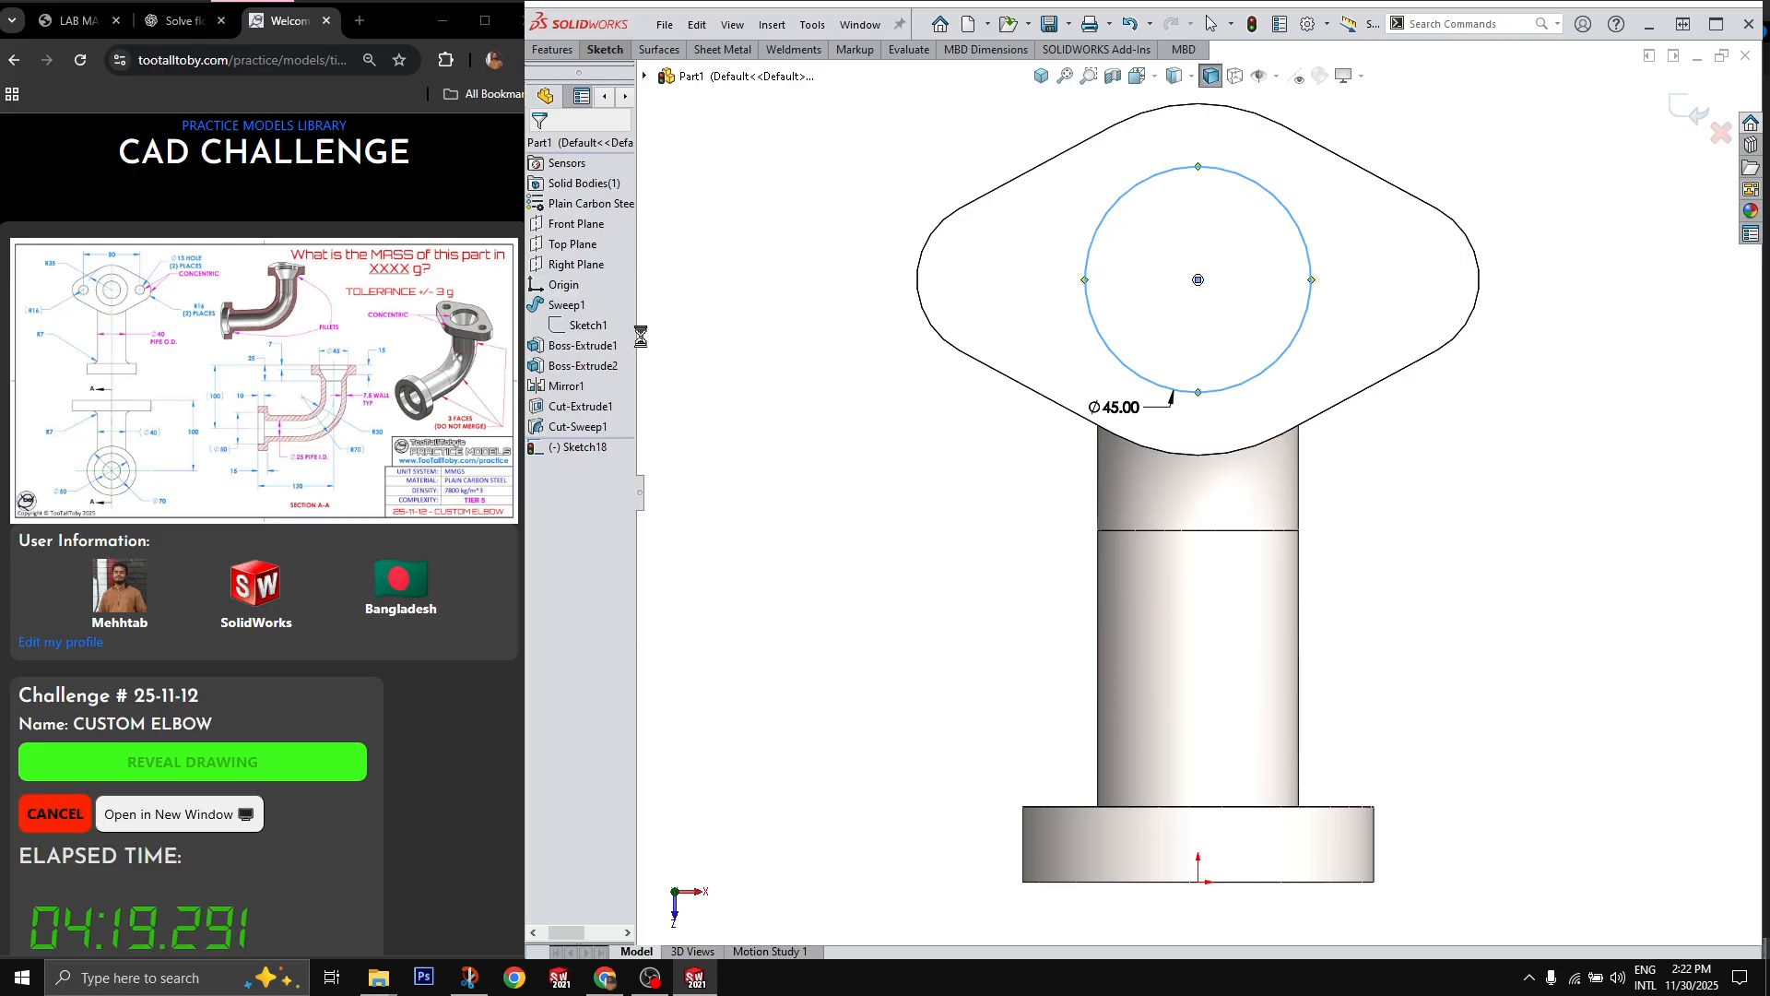
text(7)
key(Return)
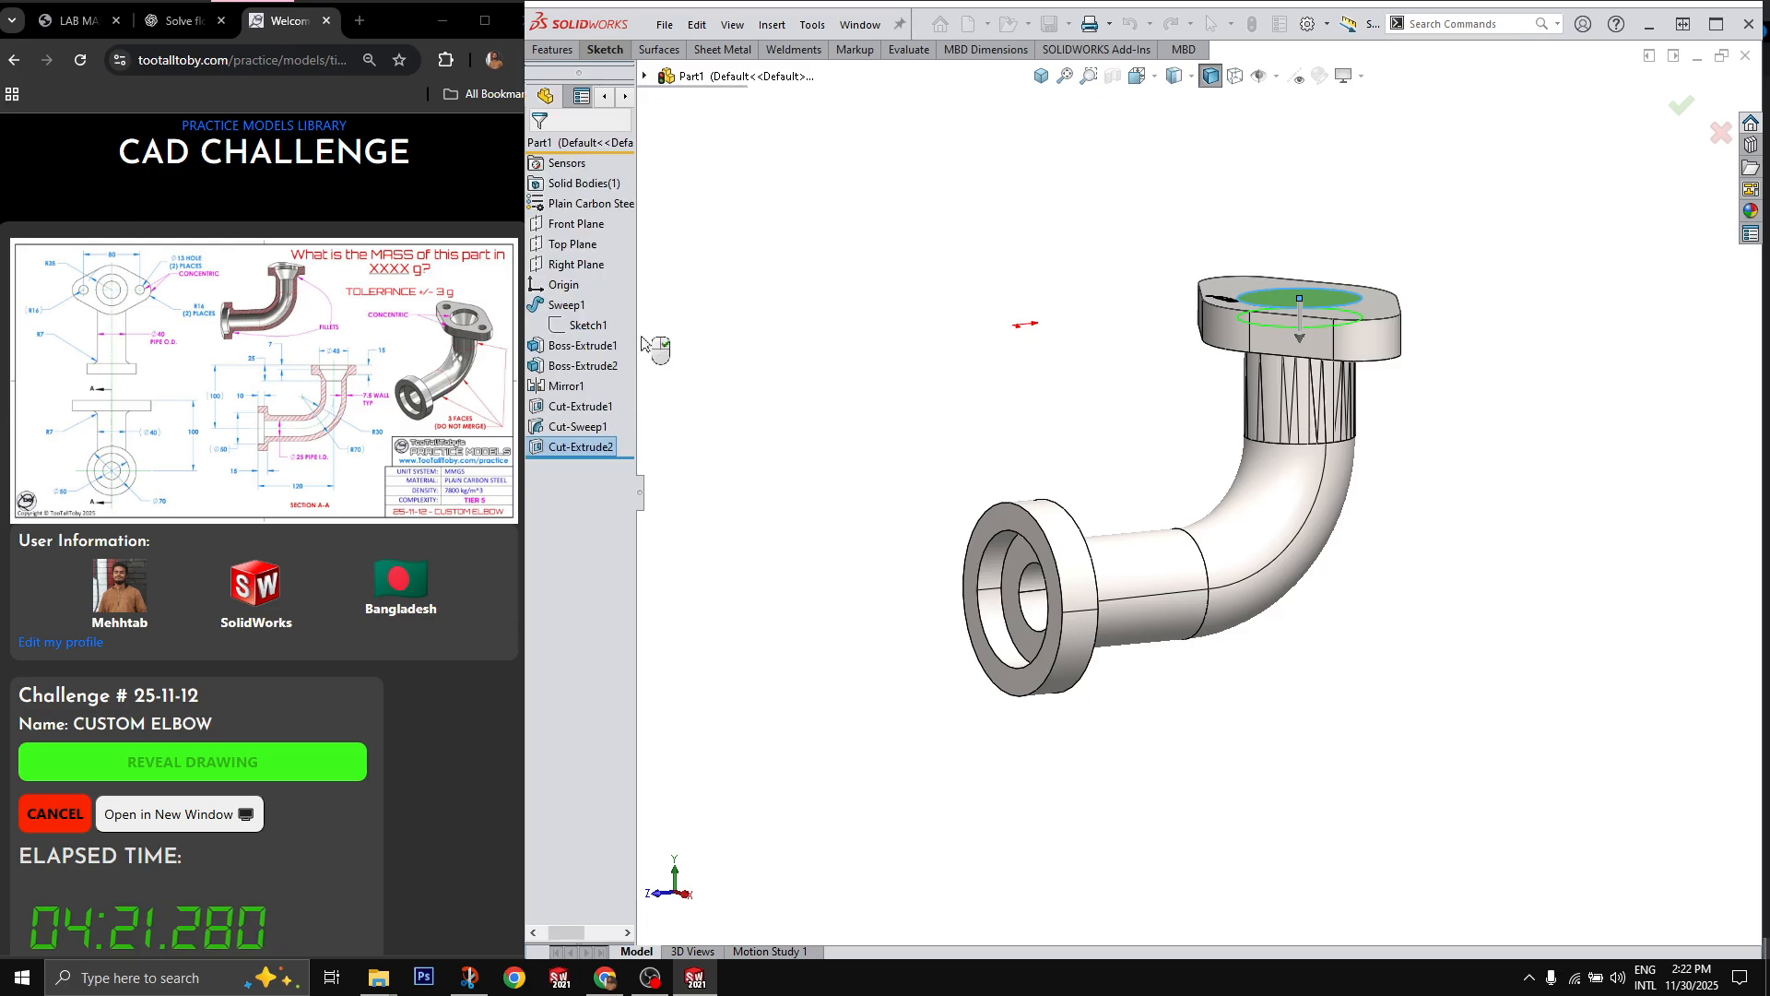
Step: Inspect the internal cuts with hidden lines visible and return to the shaded display with edges
click(1236, 76)
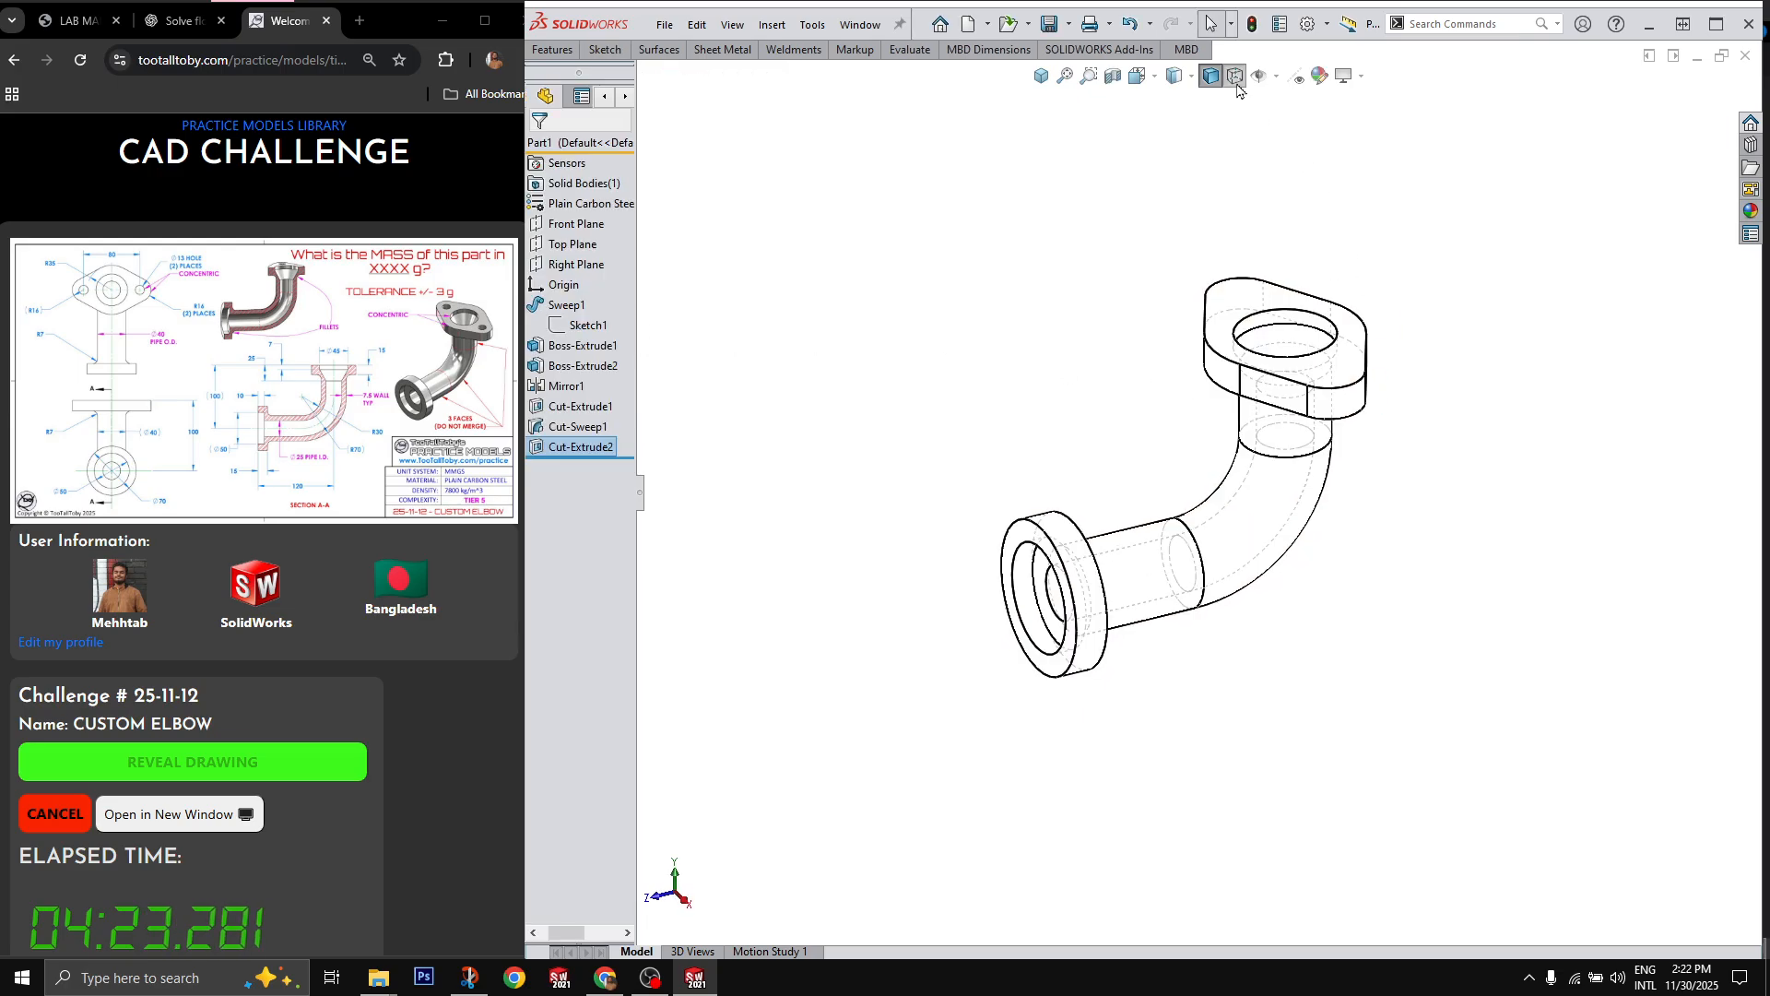
scroll(1382, 429, down, 2)
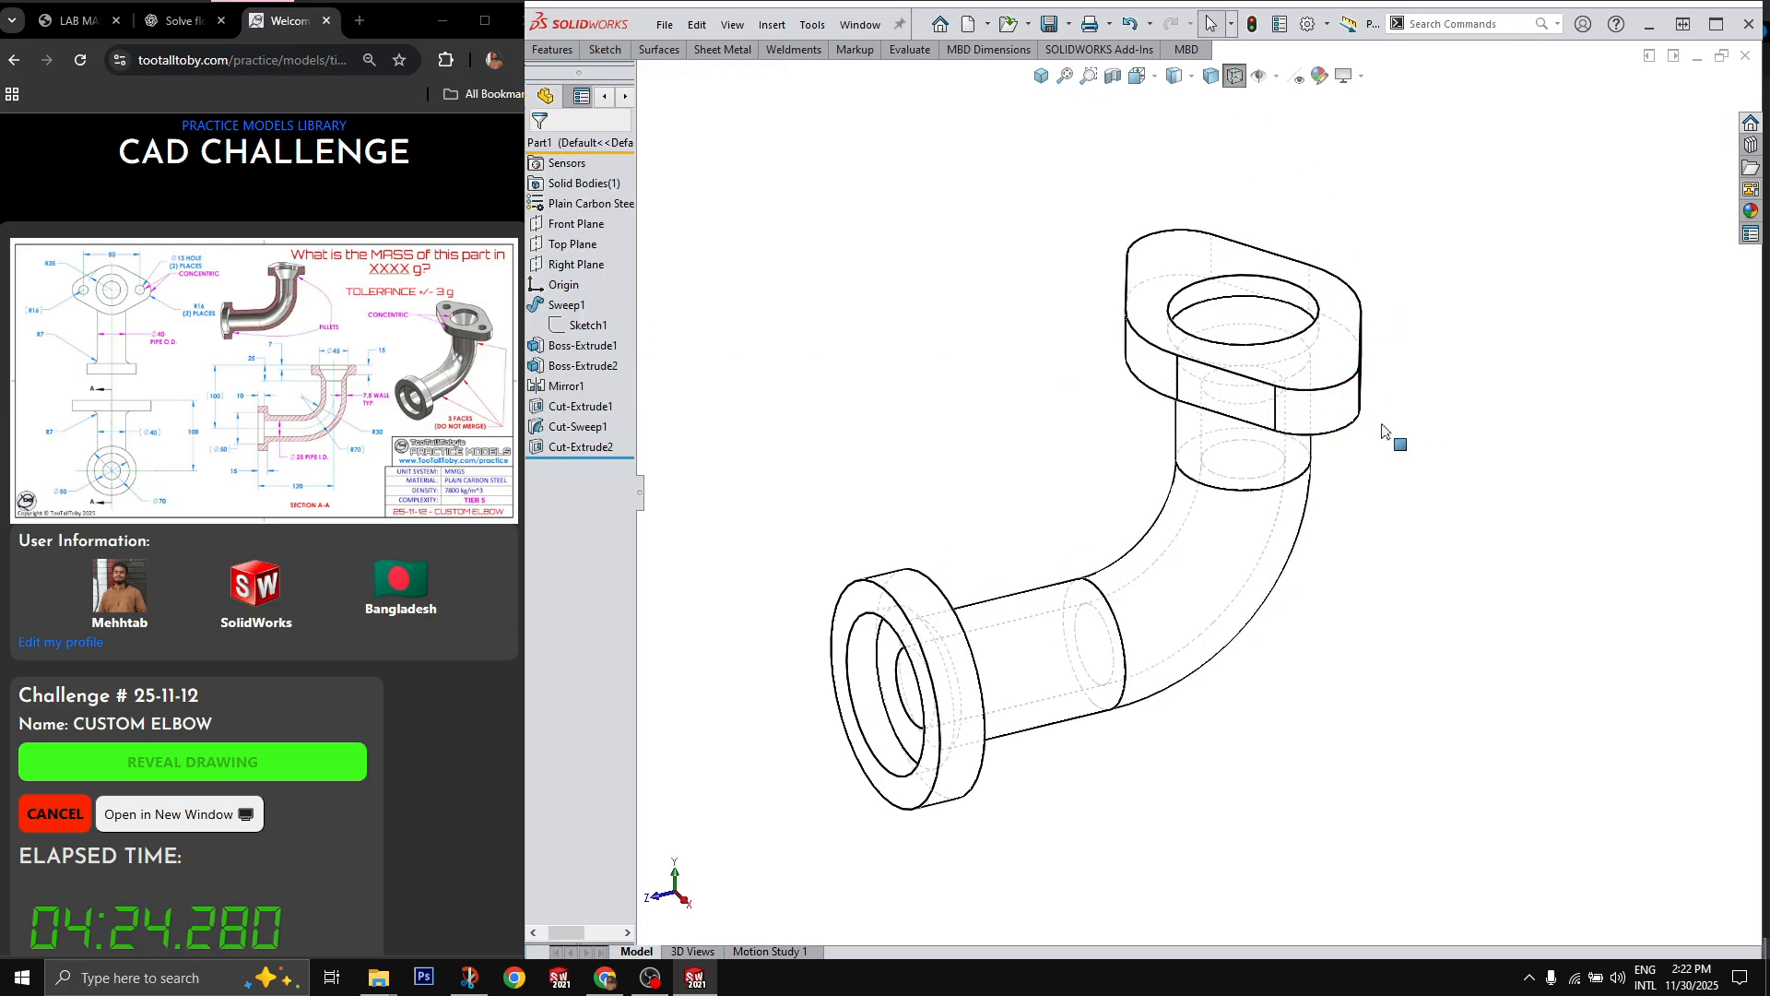
click(1210, 75)
Step: Apply a section view through the elbow on the Right Plane
click(576, 265)
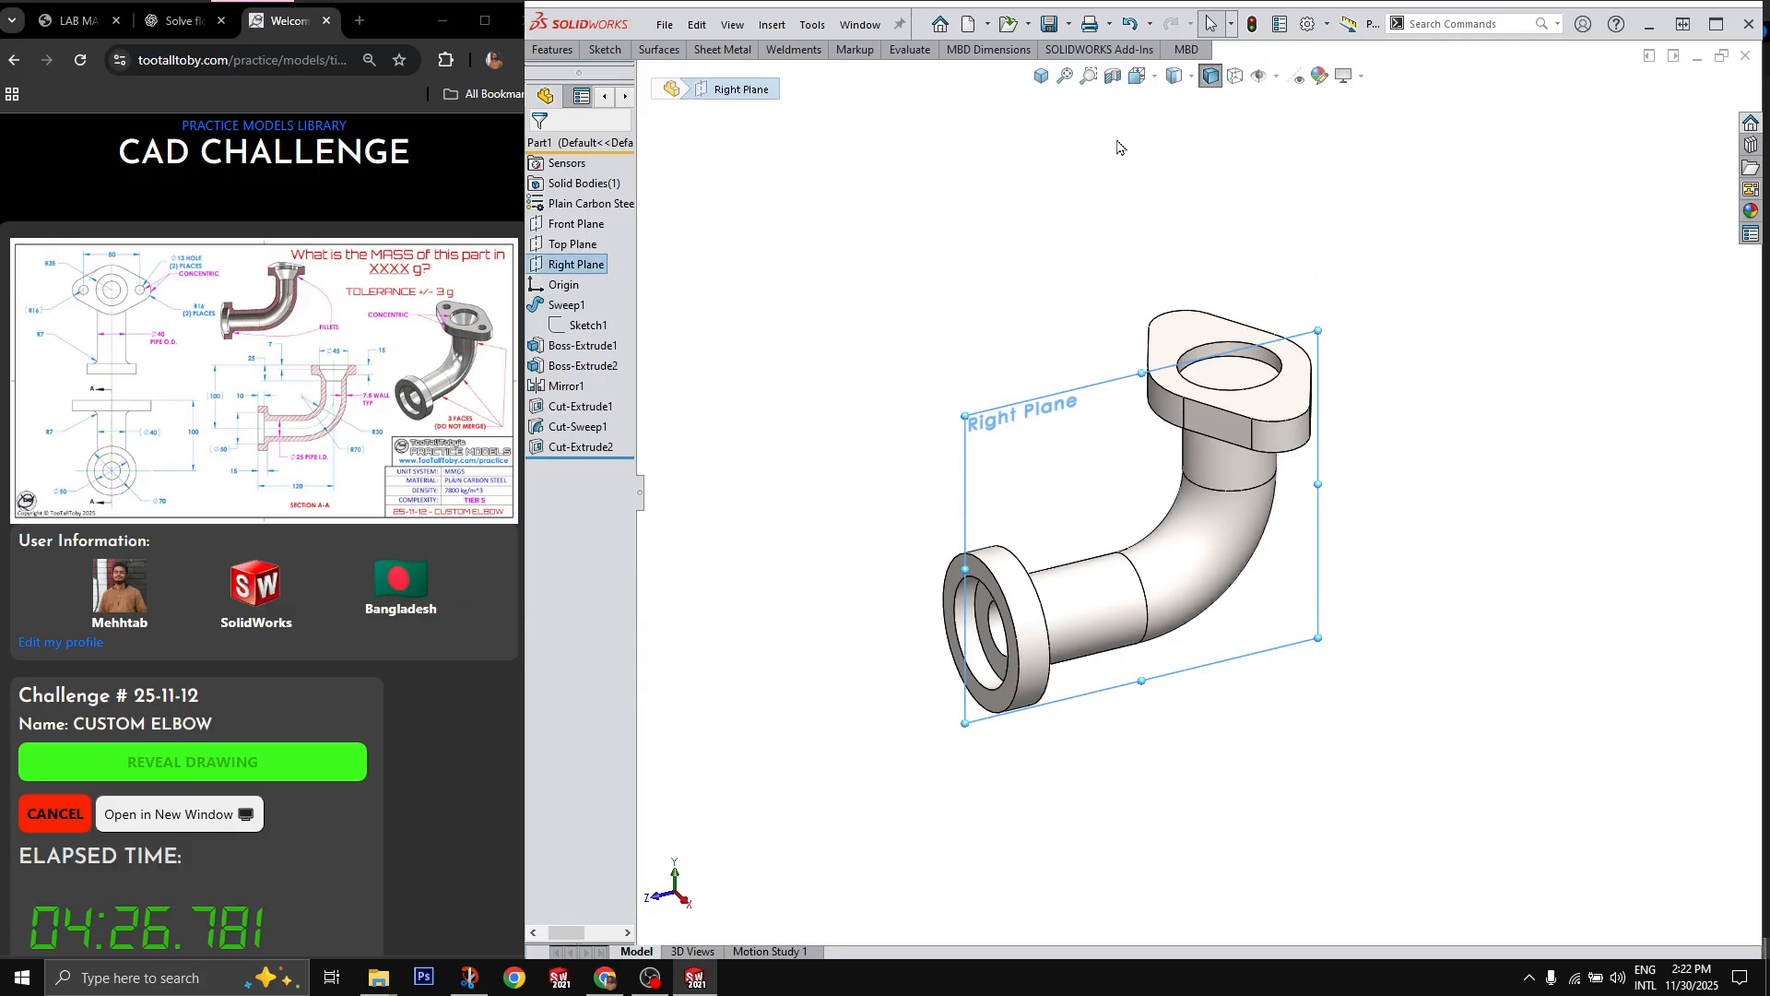
click(1113, 76)
scroll(1245, 438, down, 3)
key(ctrl+8)
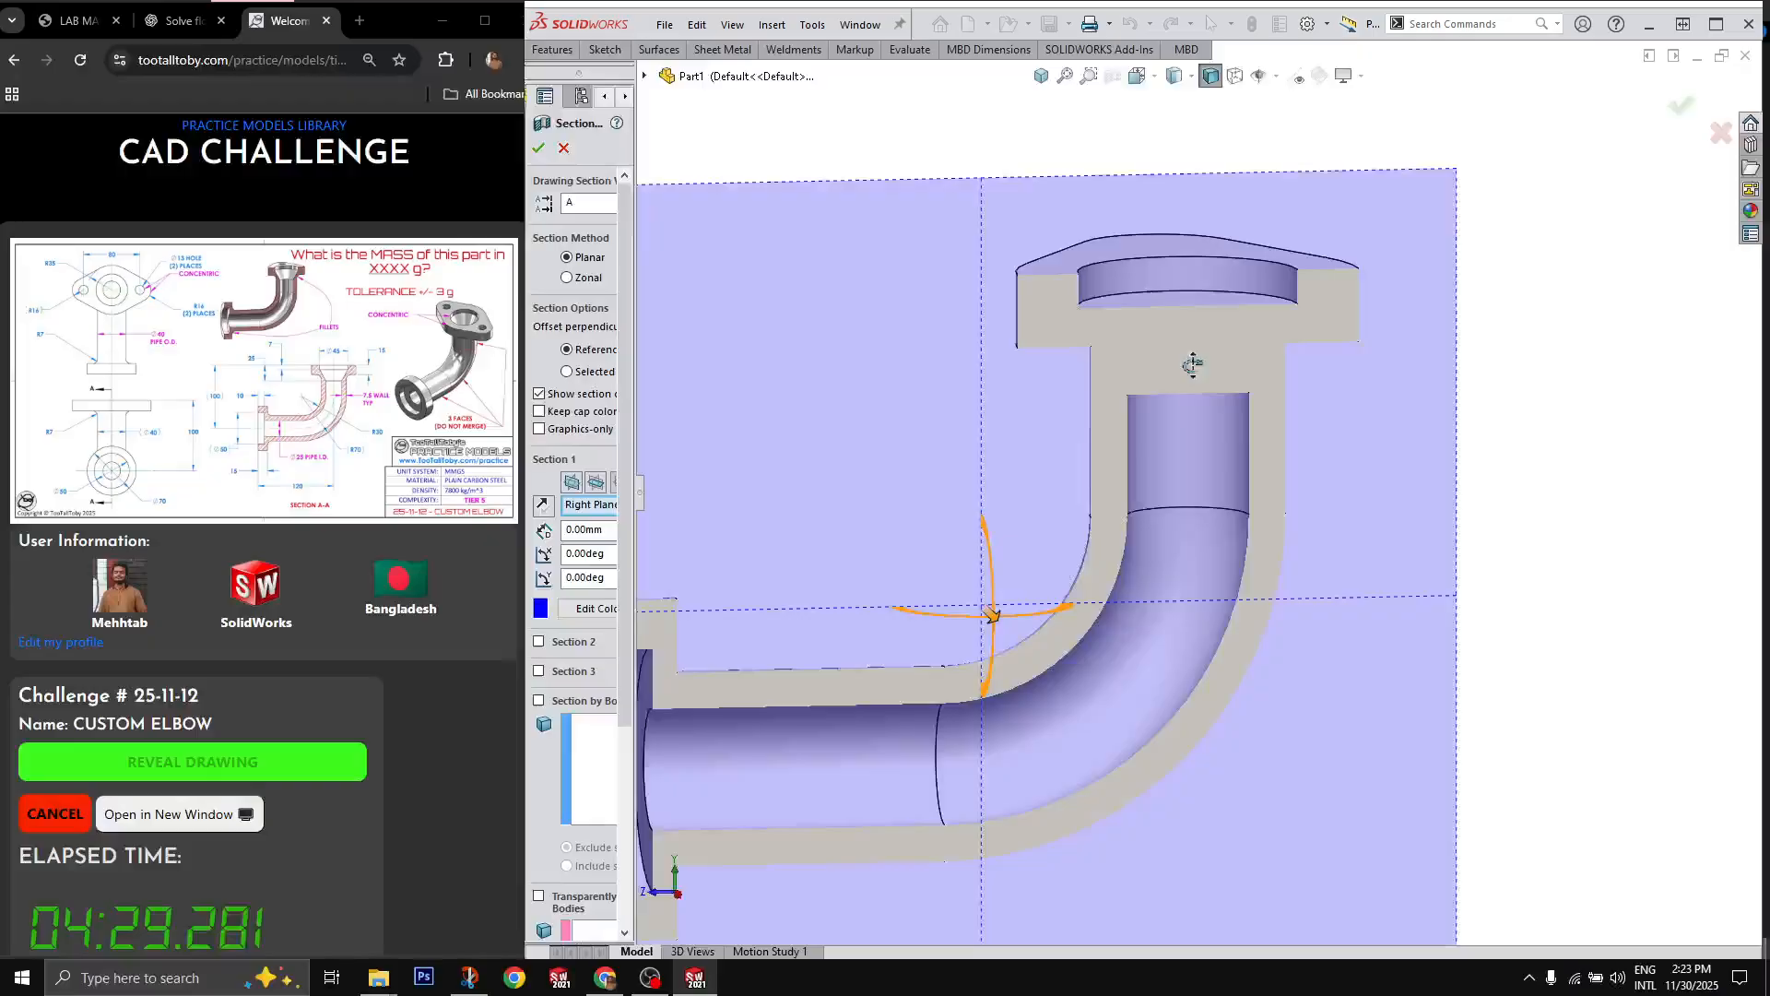
click(1682, 105)
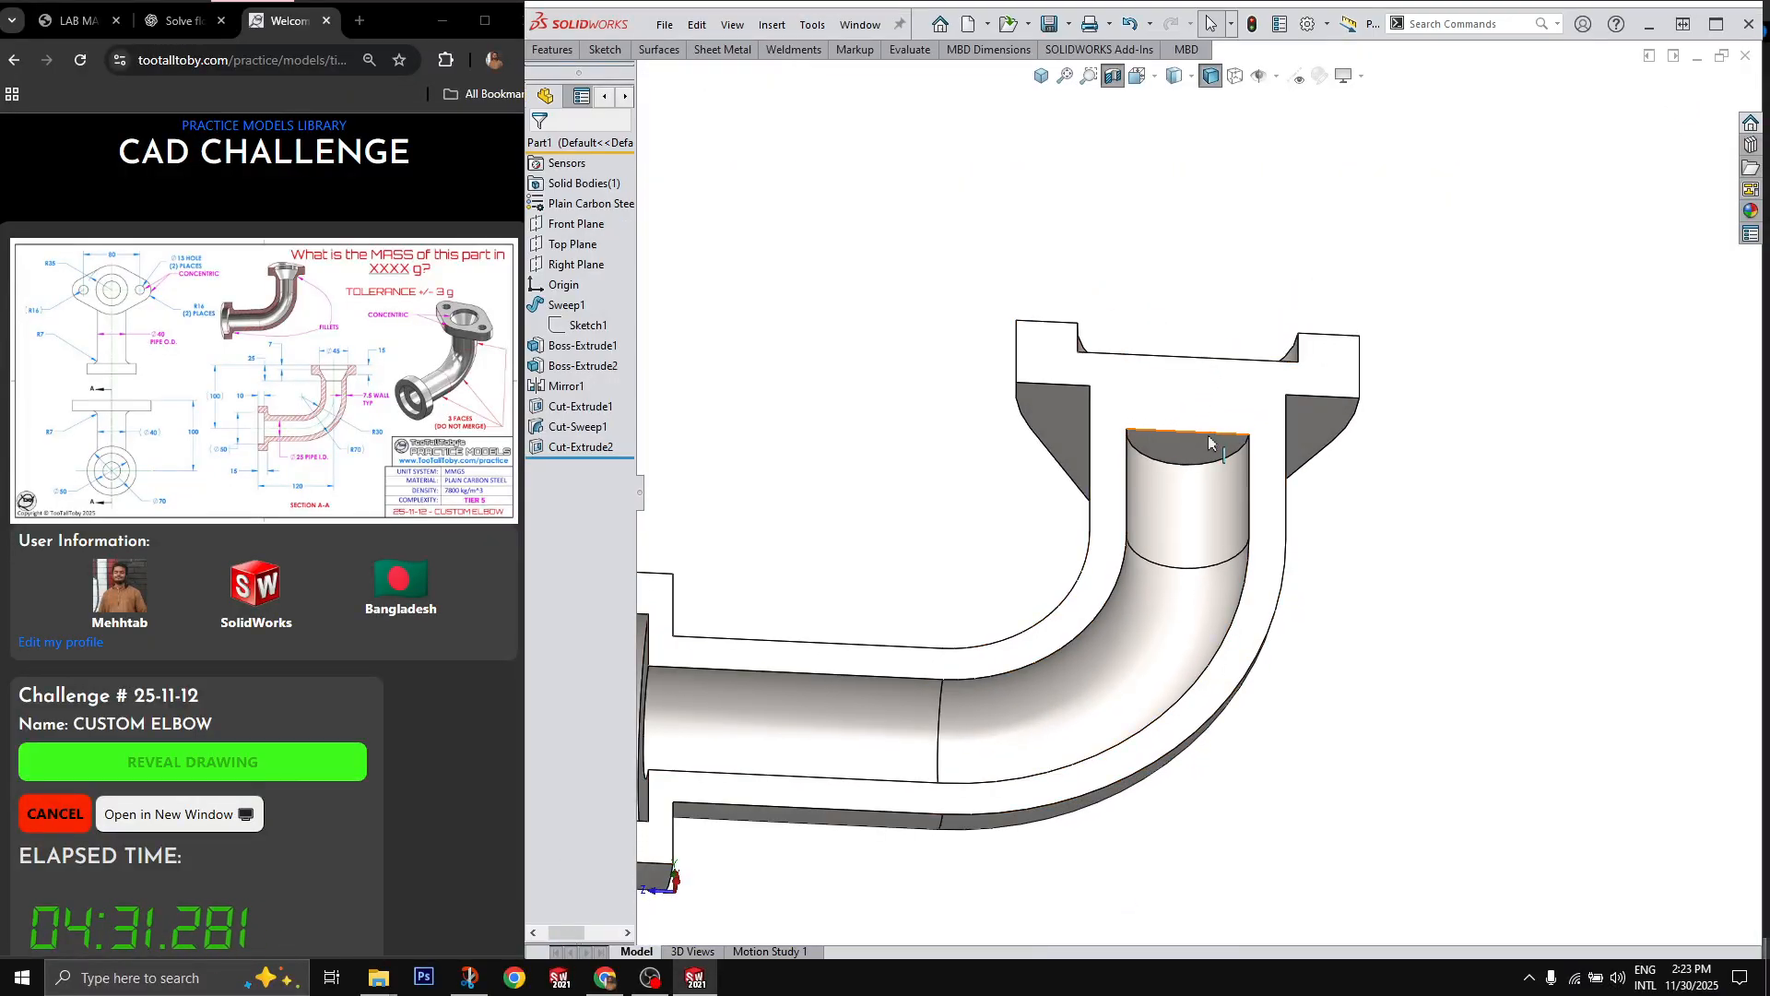
click(1213, 401)
middle_drag(1212, 406, 1215, 476)
ctrl+click(1181, 334)
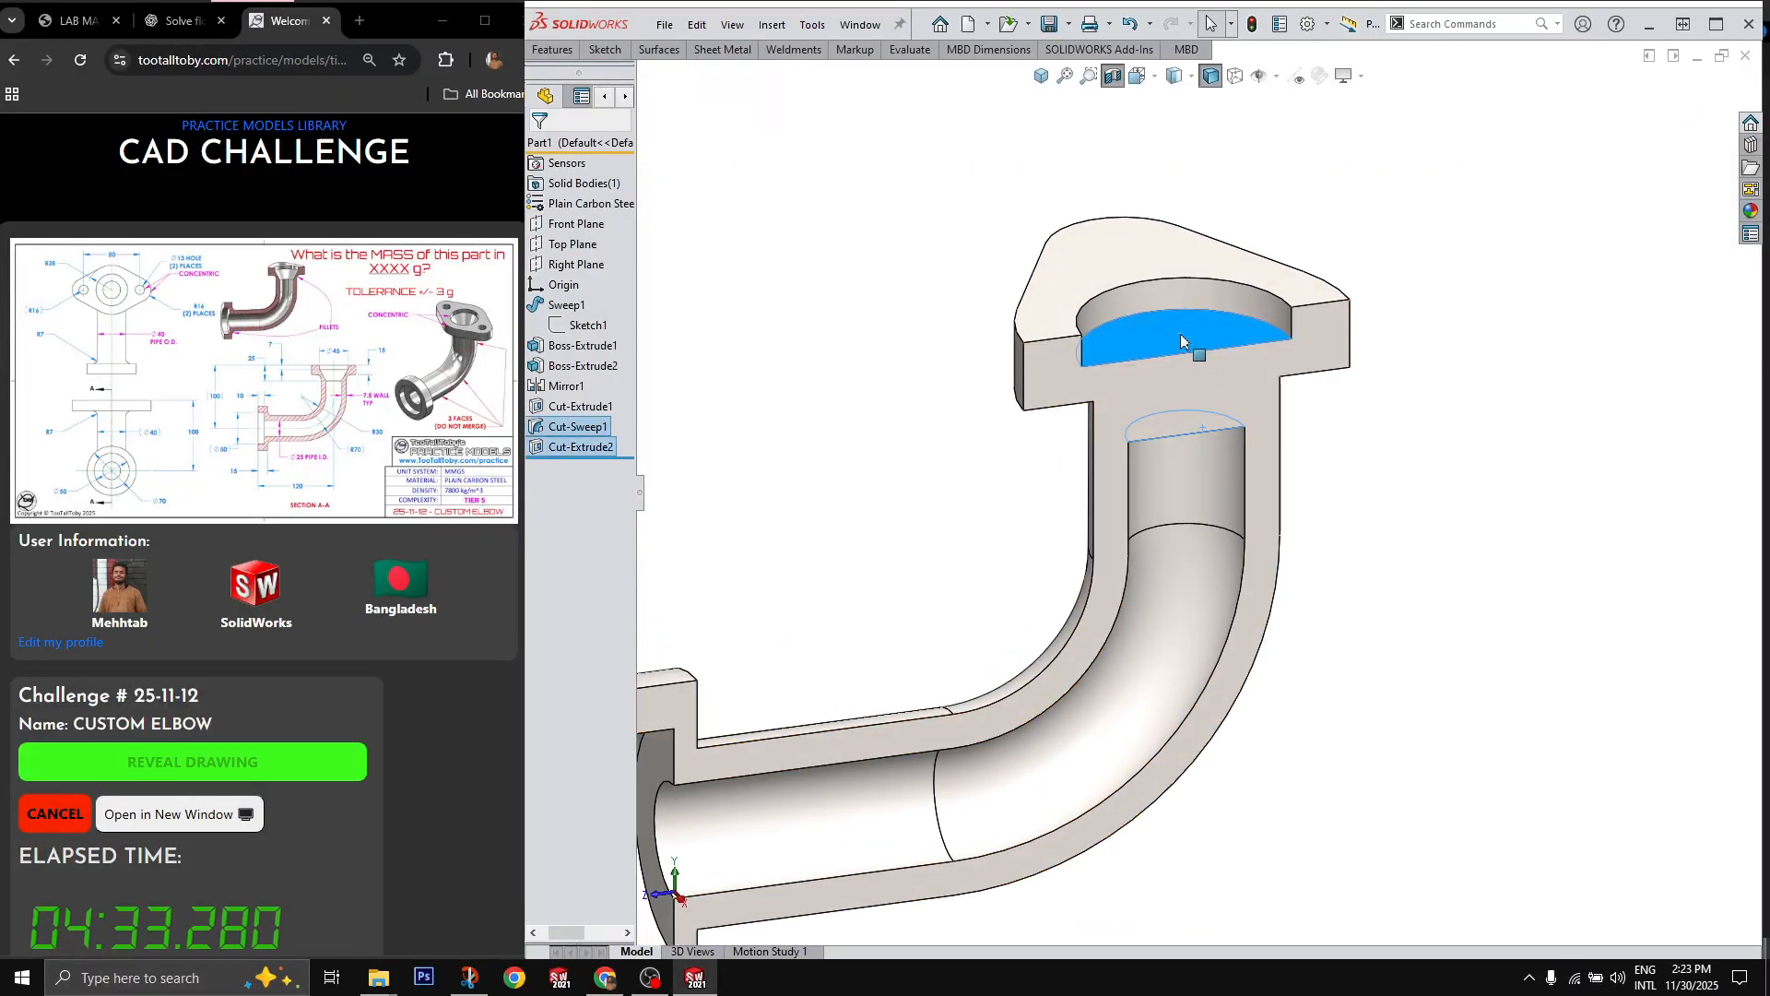
click(1418, 517)
mouse_move(1418, 517)
middle_down()
mouse_move(1455, 514)
mouse_move(1441, 507)
middle_up()
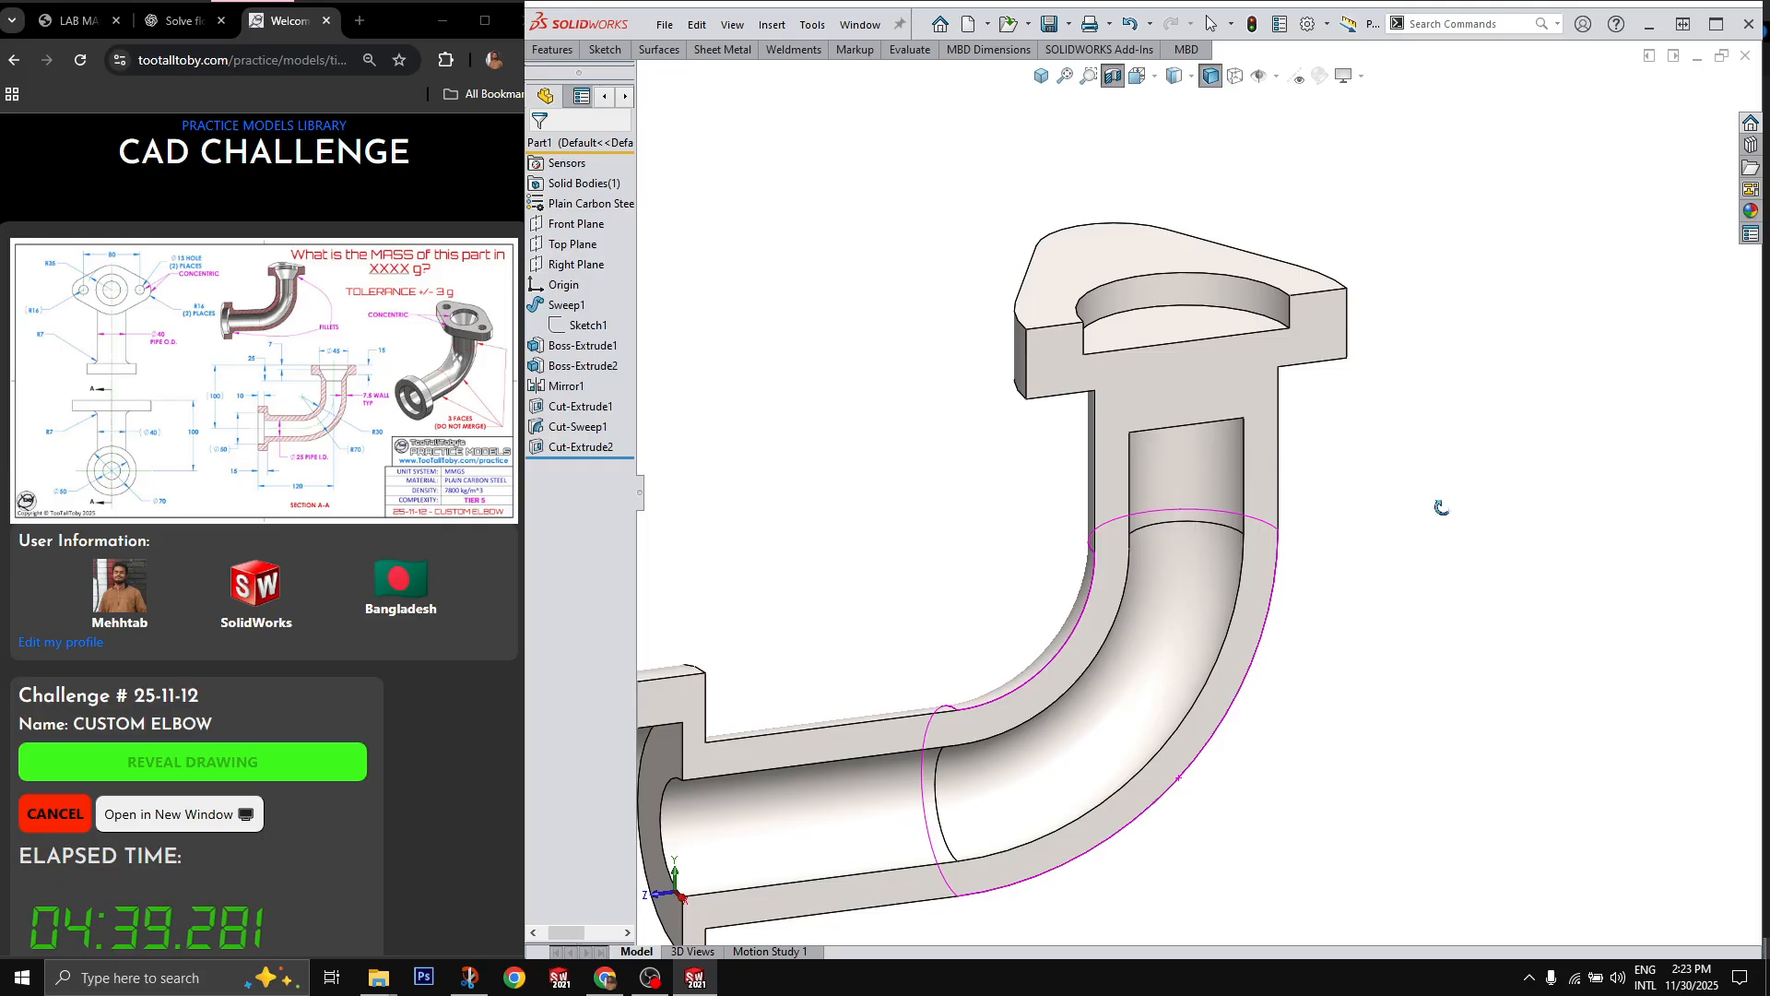
middle_drag(1442, 507, 1429, 543)
Step: Set up a lofted cut between the upper flange's recess floor and the closed upper end face of the bore
click(1190, 367)
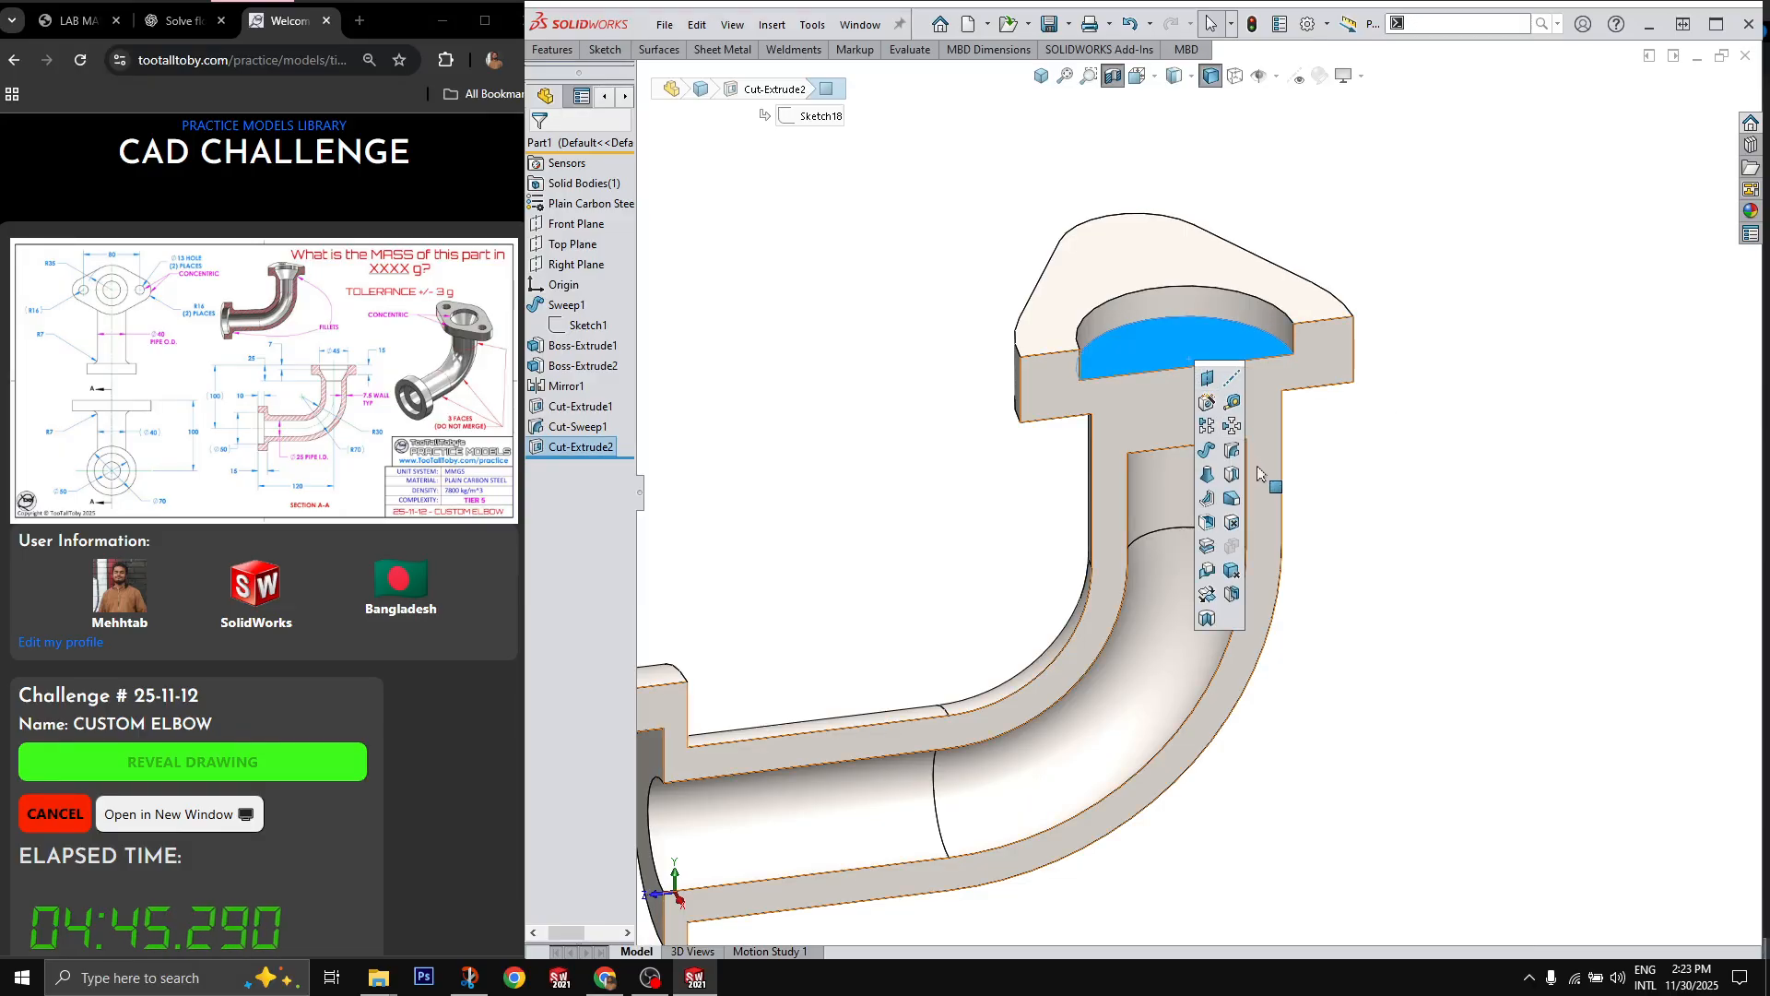
click(1231, 487)
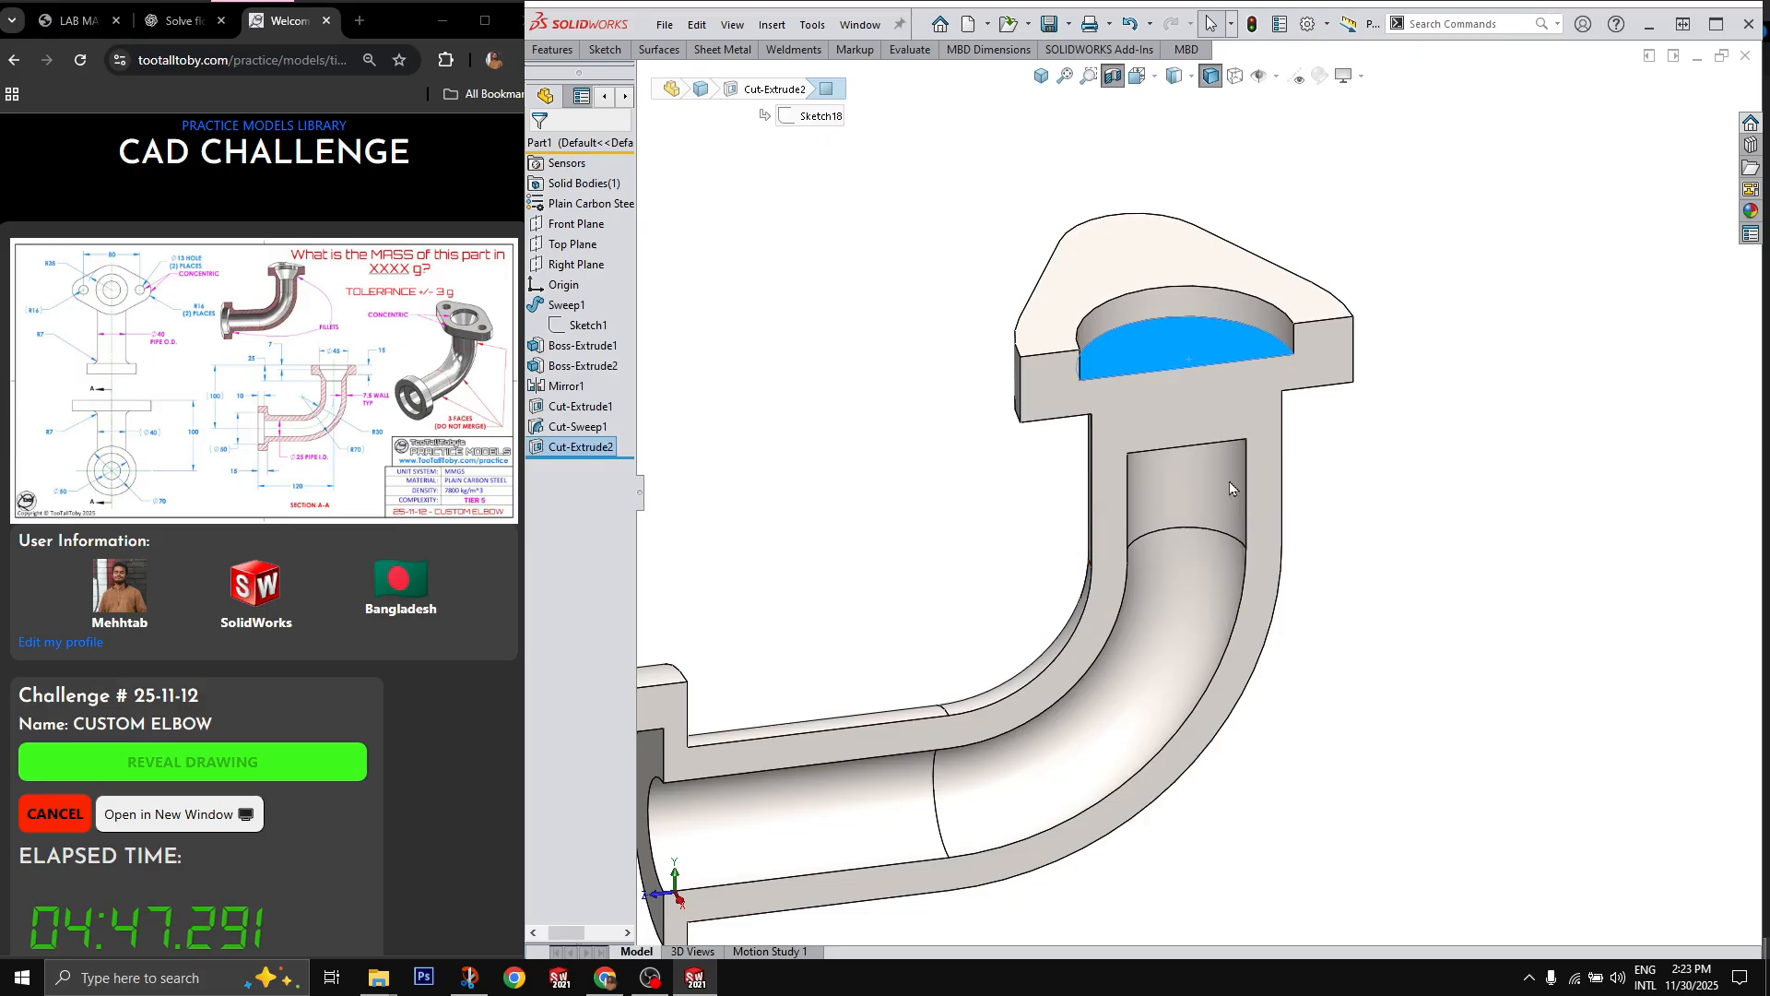
middle_drag(1199, 402, 1224, 239)
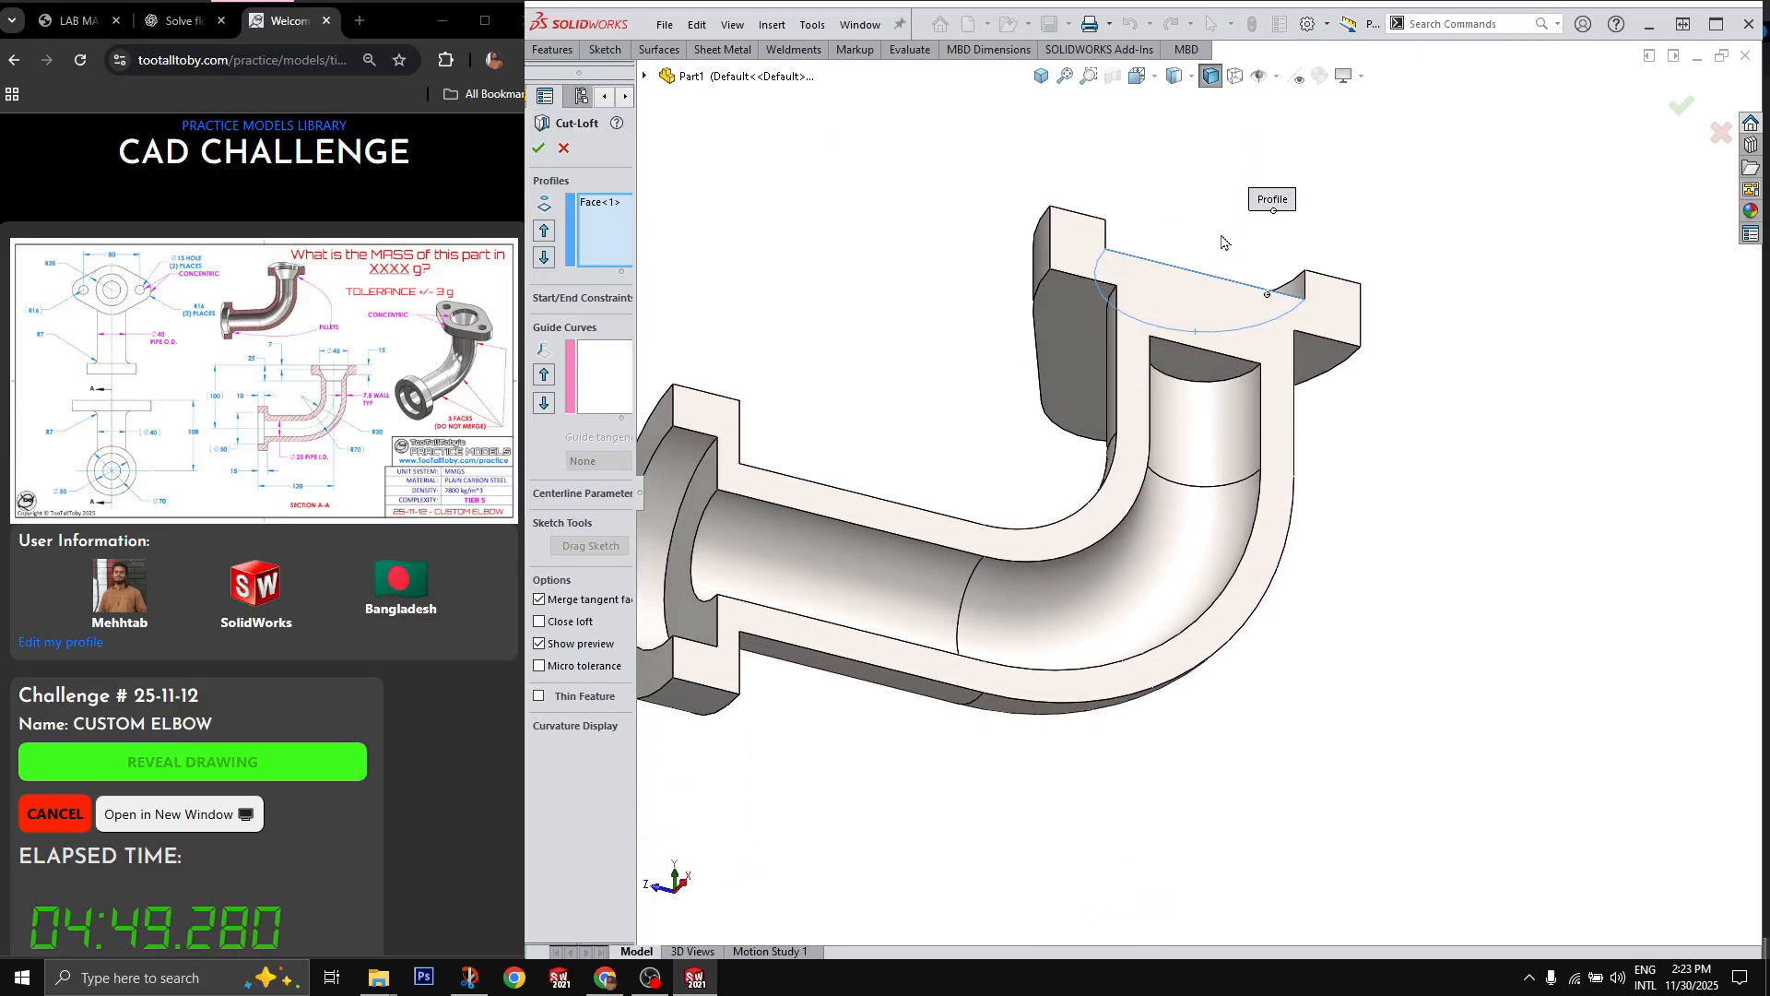
click(1242, 375)
key(ctrl+4)
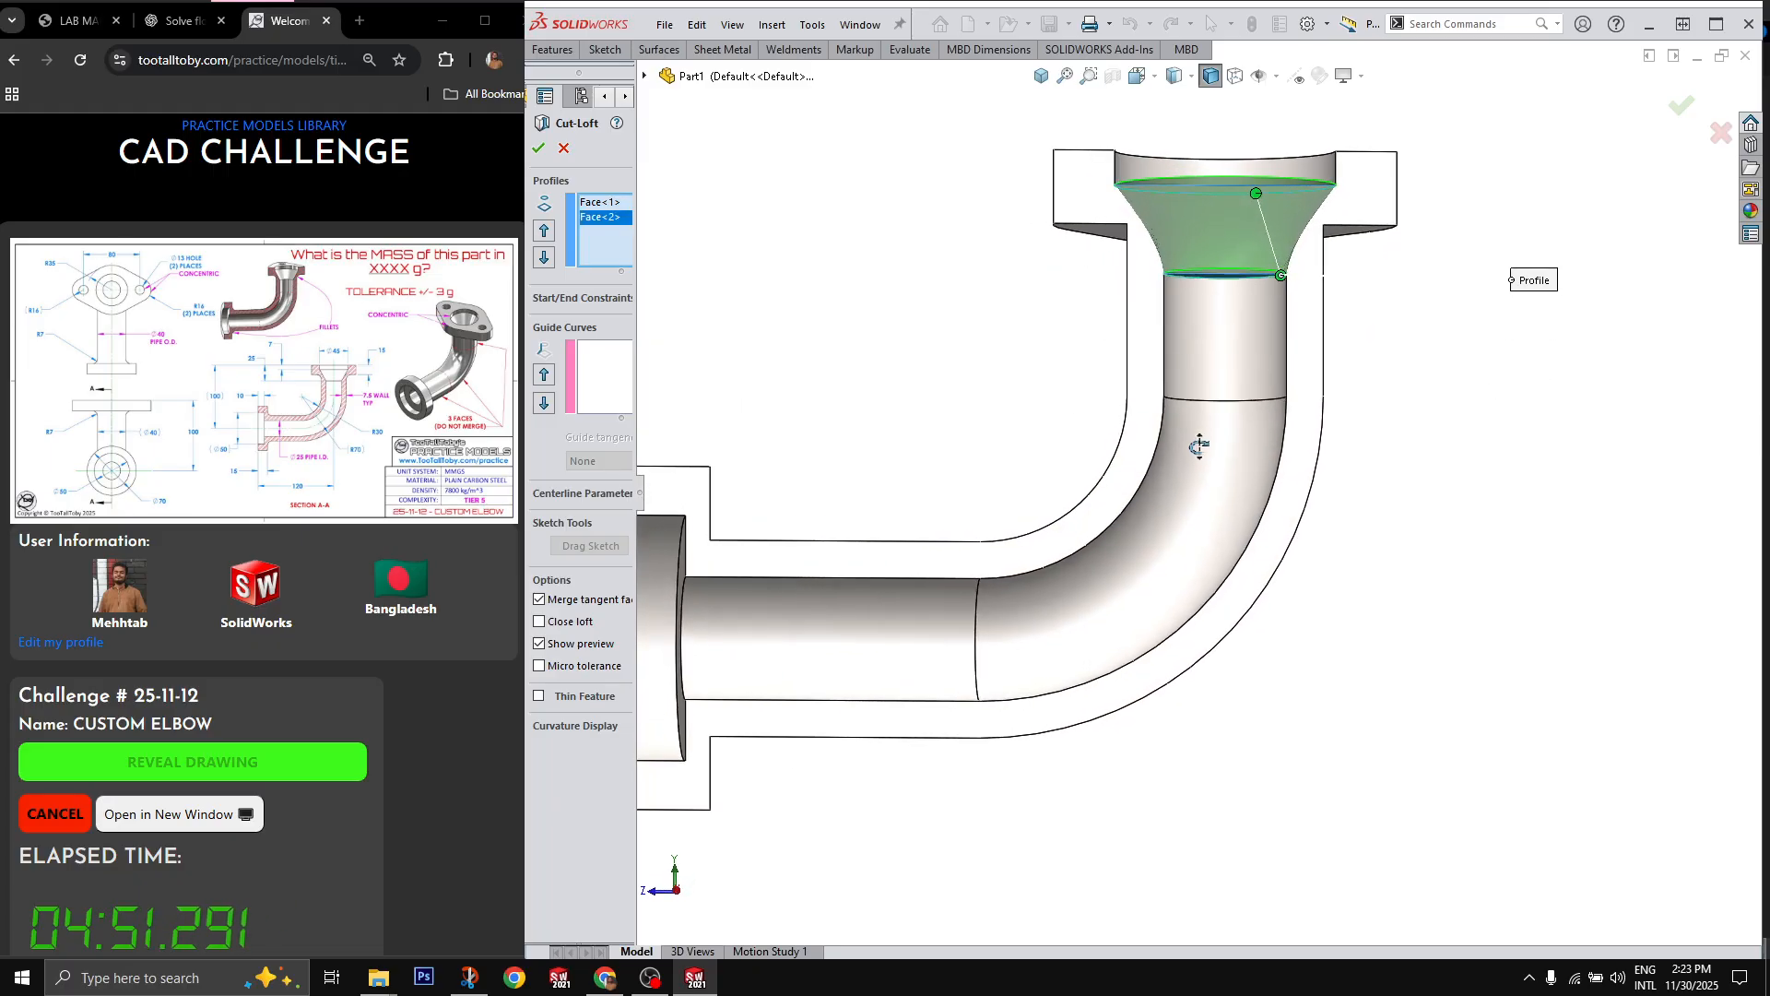
Step: Align the loft connector points at the matching section-edge corners of both profiles and complete the lofted cut
middle_drag(1324, 289, 1324, 314)
drag(1226, 152, 1323, 171)
middle_drag(1368, 271, 1189, 392)
scroll(1189, 387, down, 5)
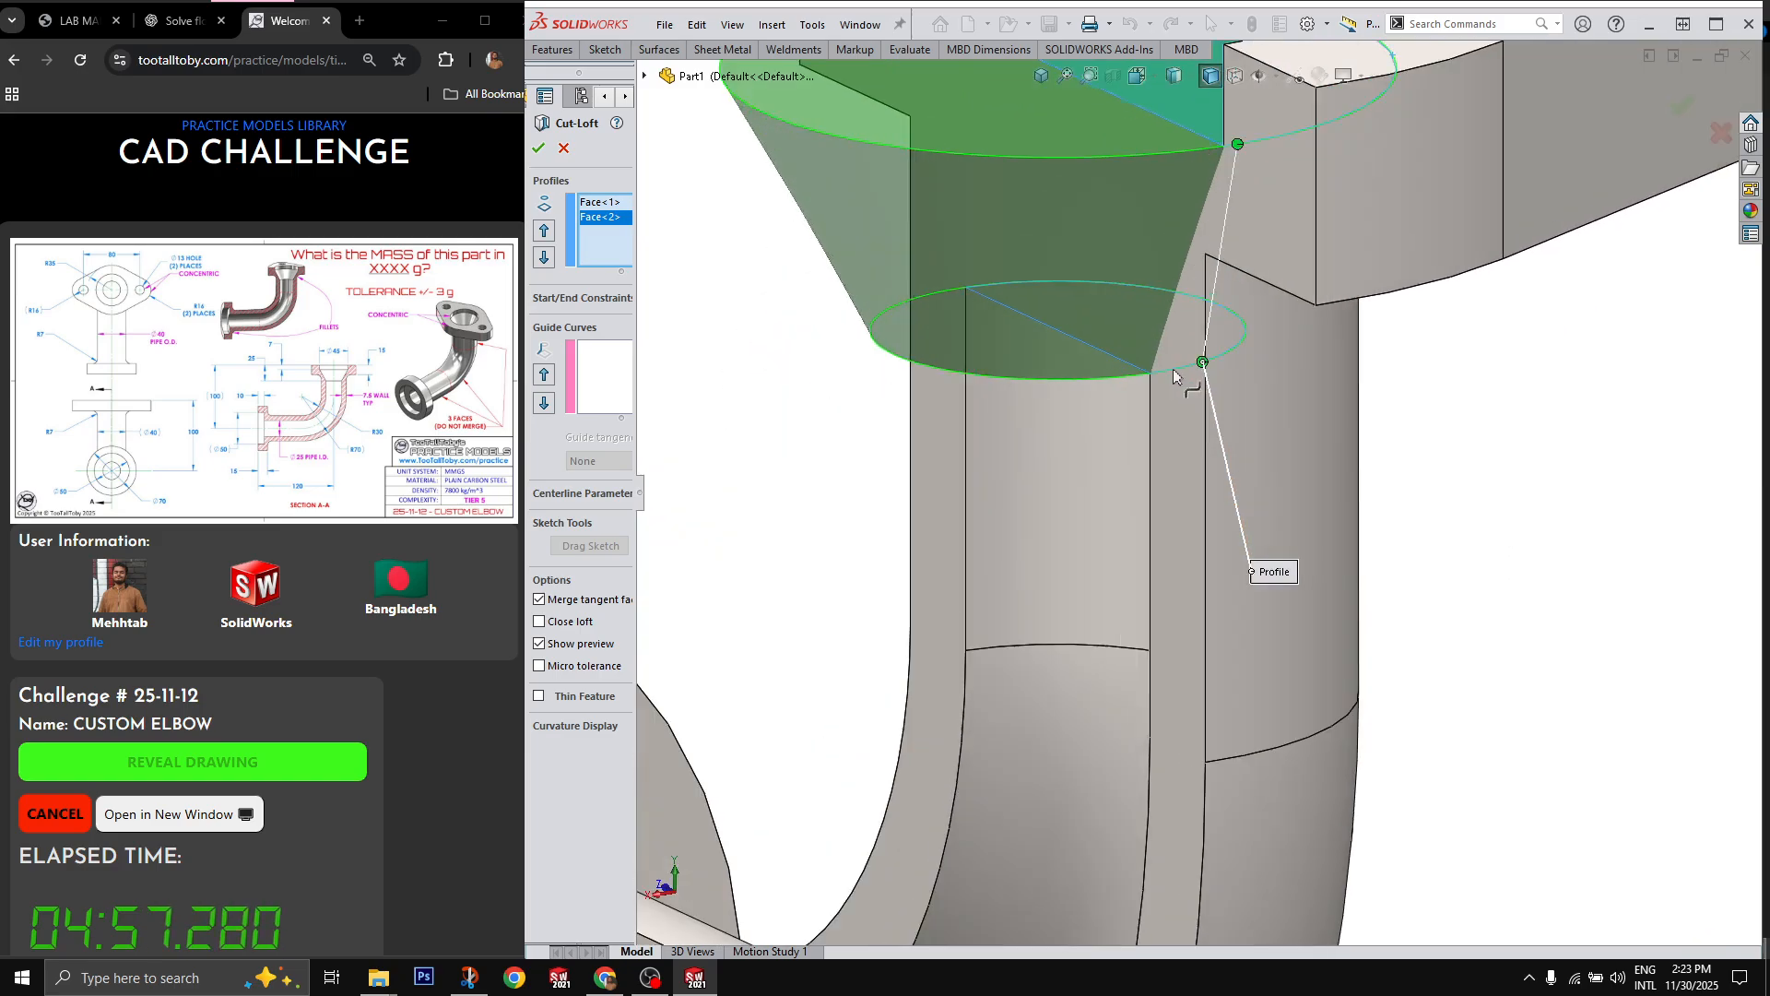
drag(1177, 376, 1157, 380)
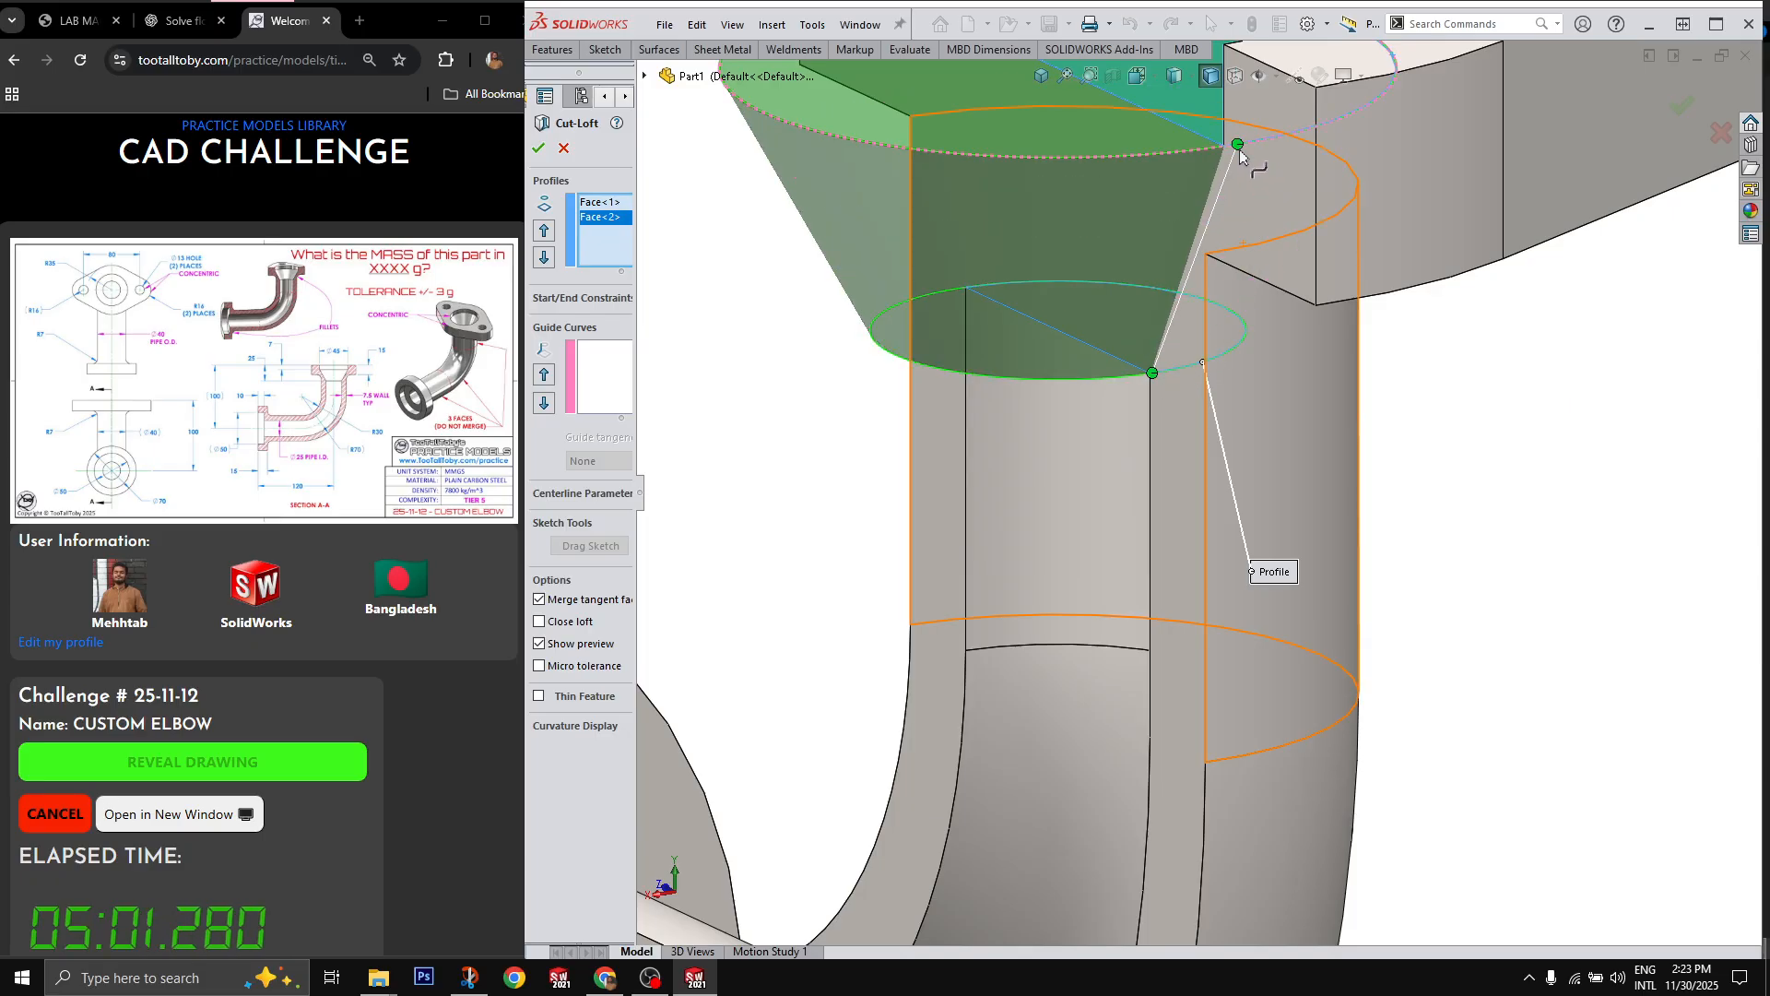
drag(1240, 152, 1226, 153)
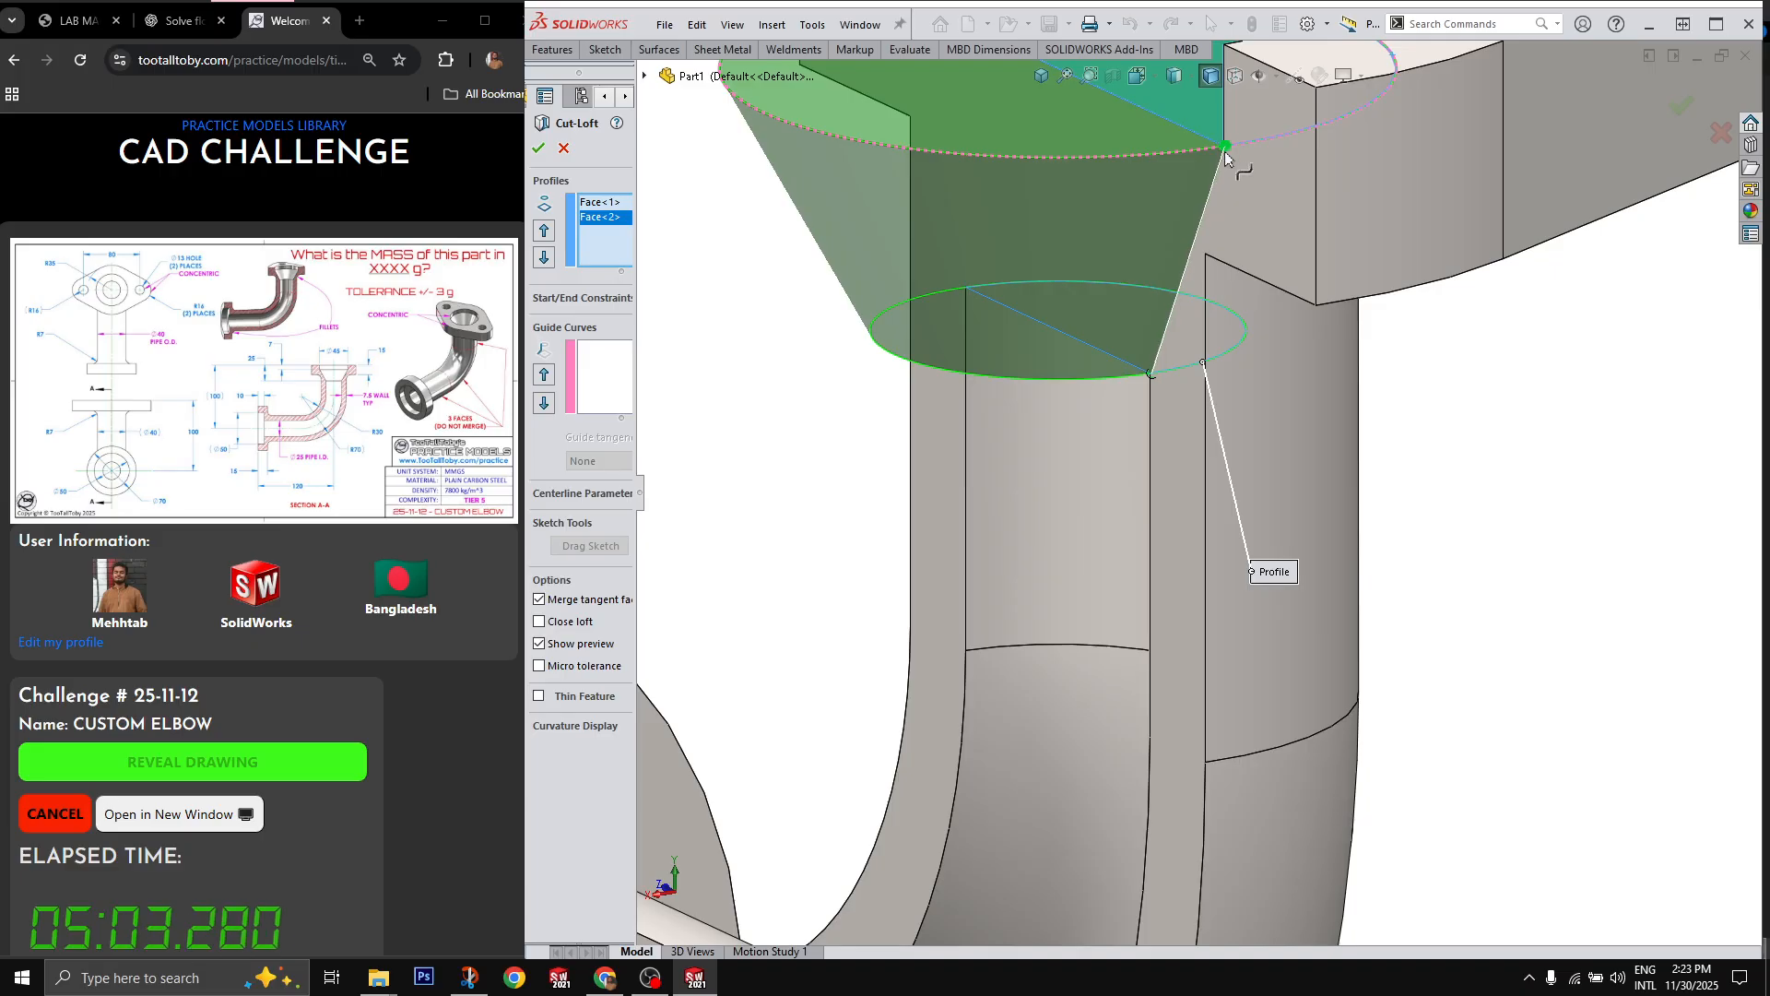
scroll(1227, 159, up, 6)
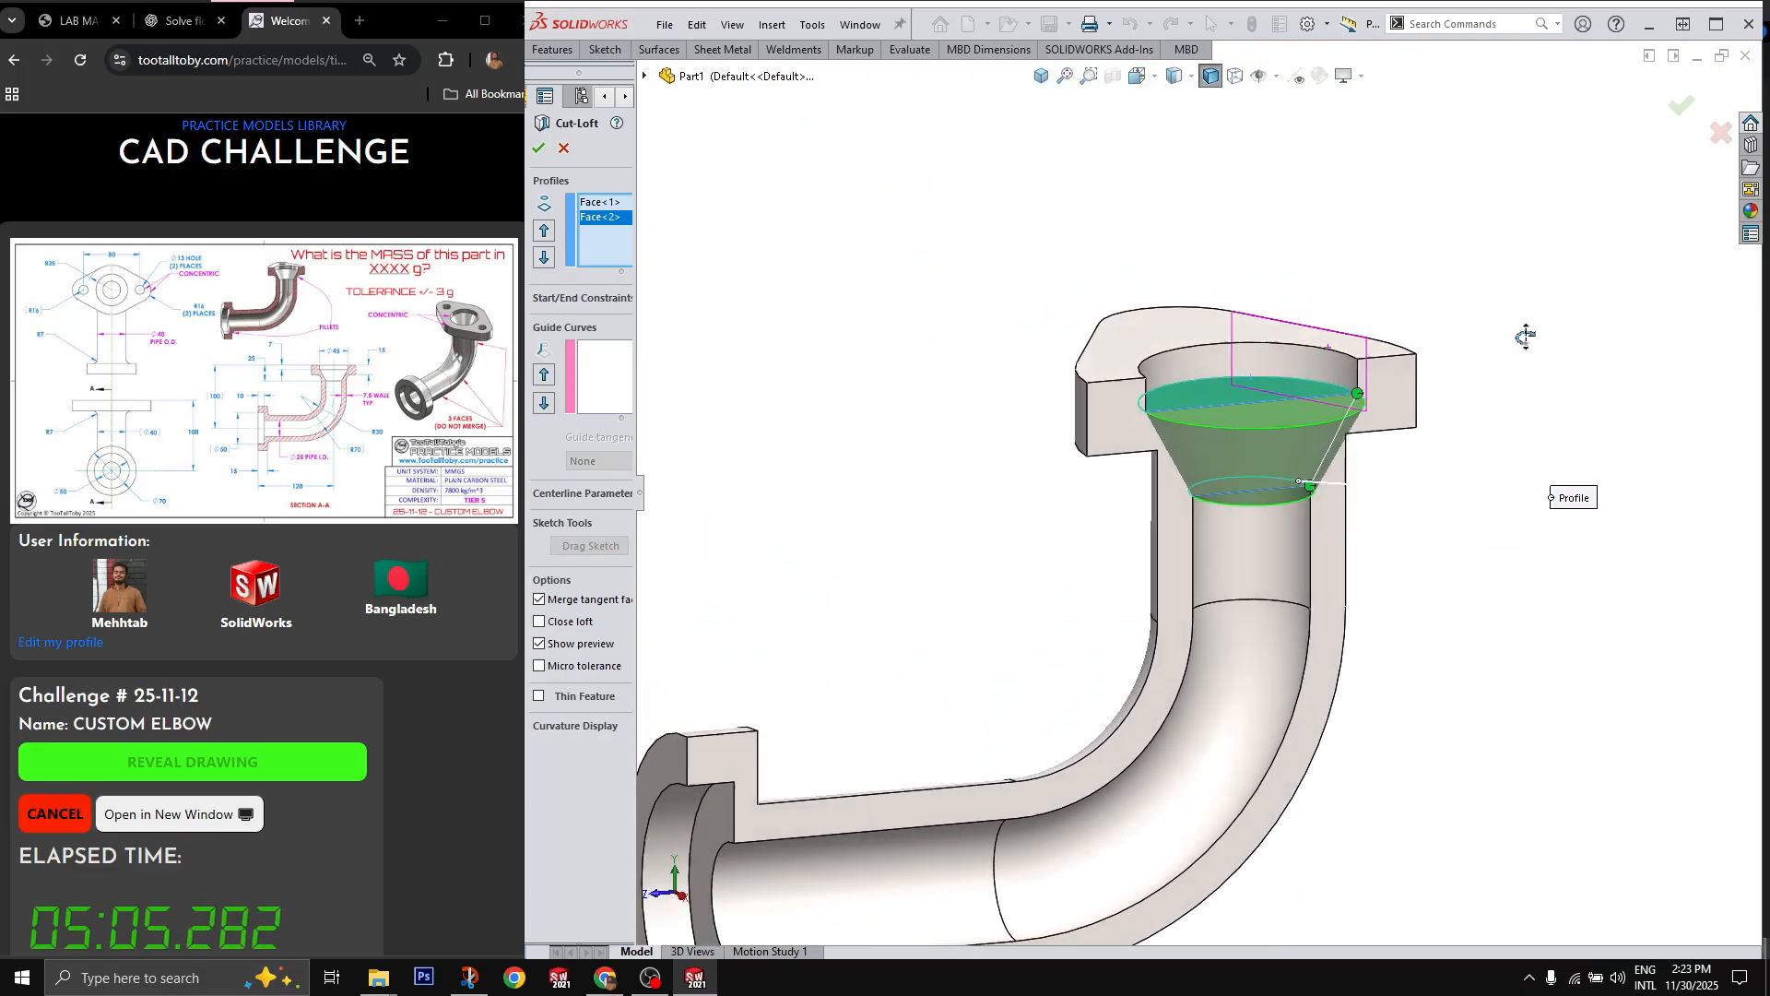
middle_drag(1526, 336, 1573, 222)
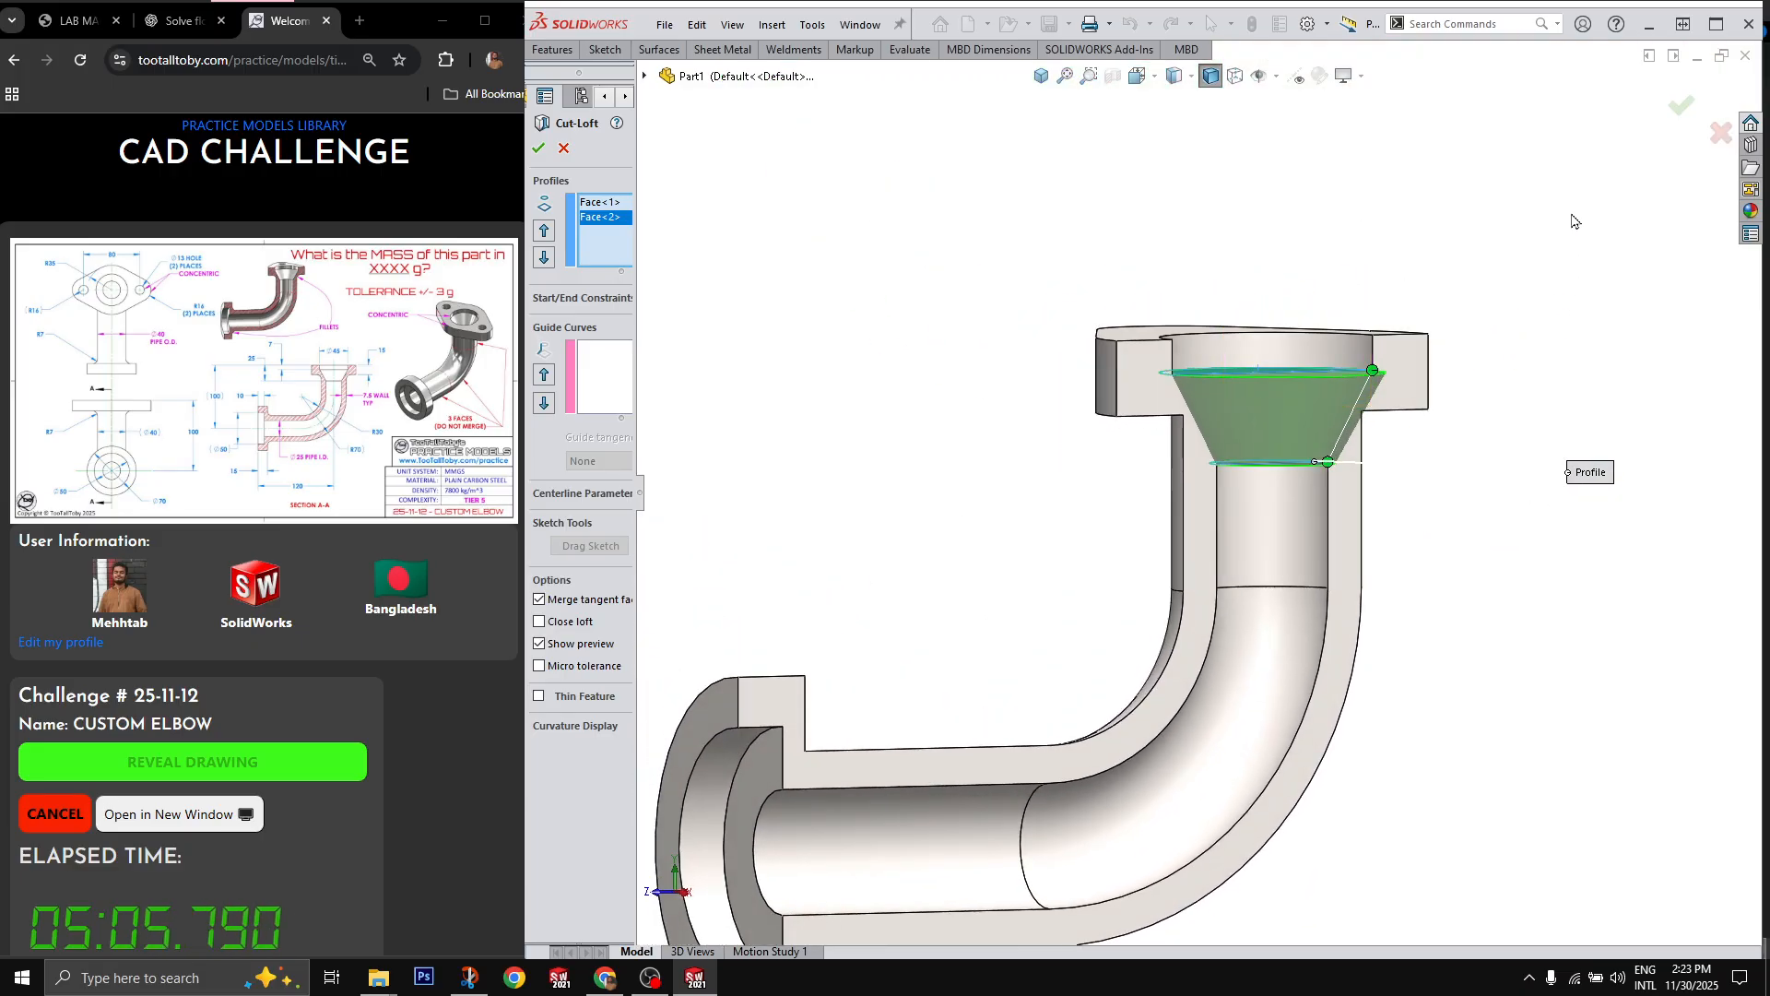
click(1675, 109)
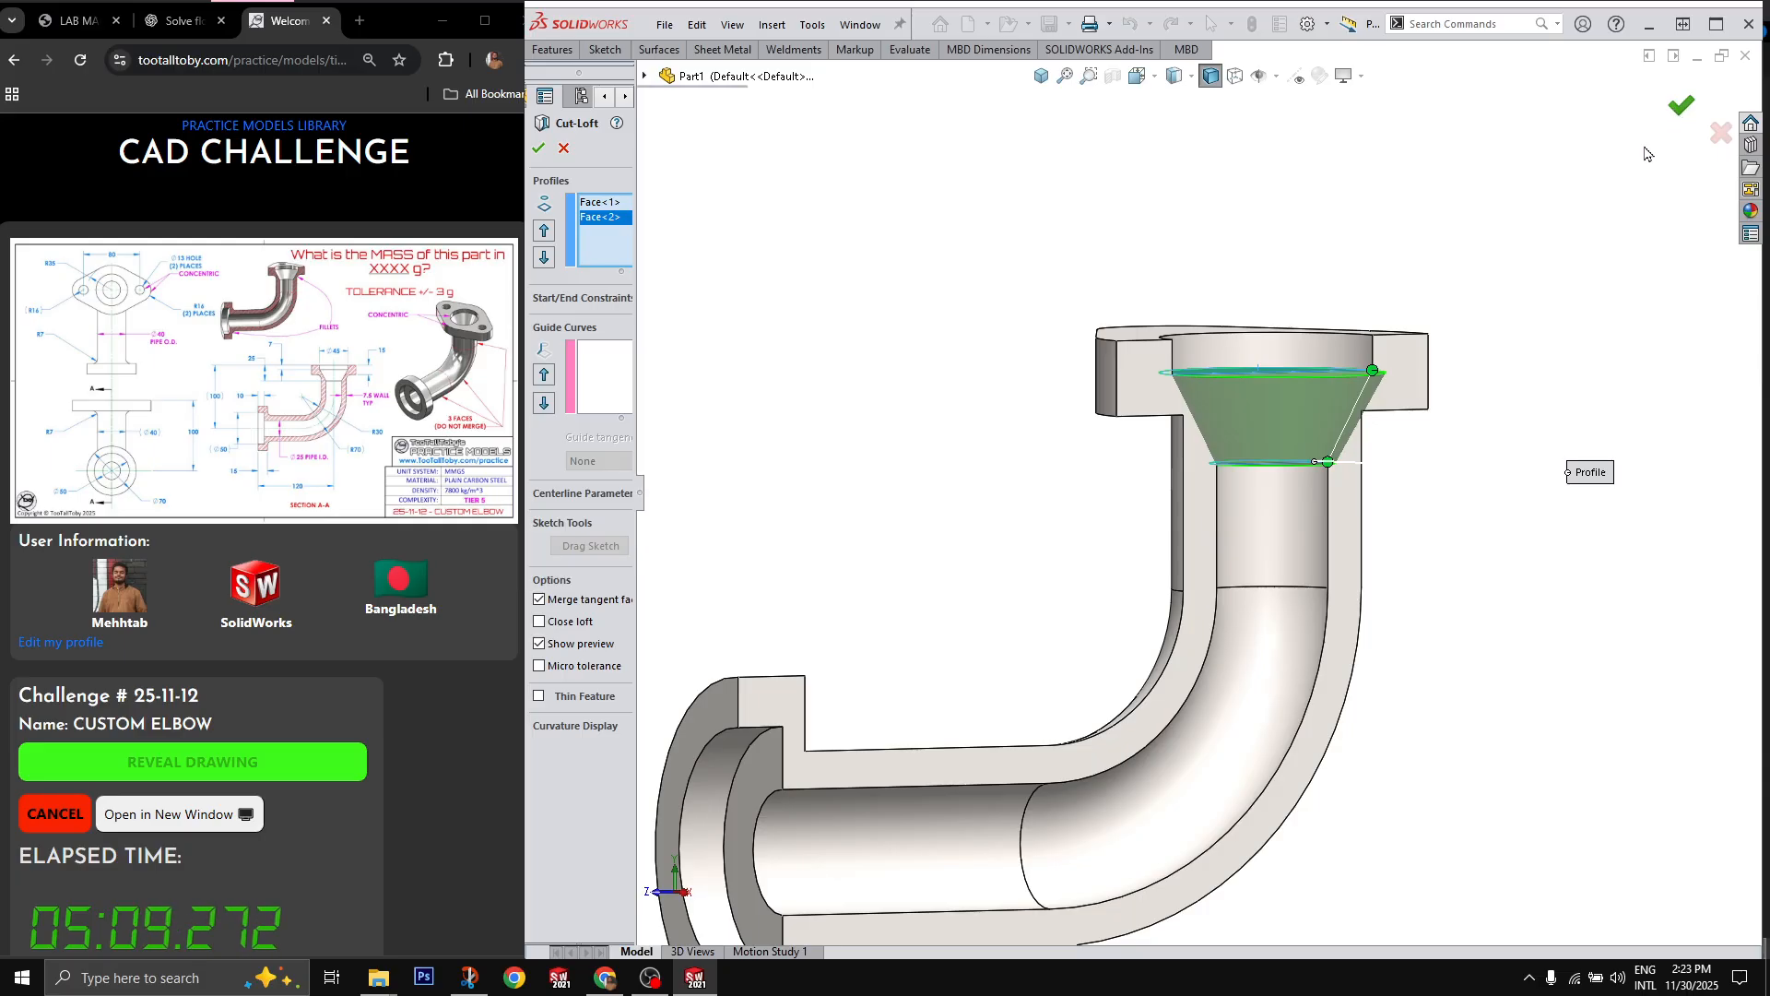
Step: Turn off the section view to show the whole elbow
middle_drag(1518, 324, 1464, 387)
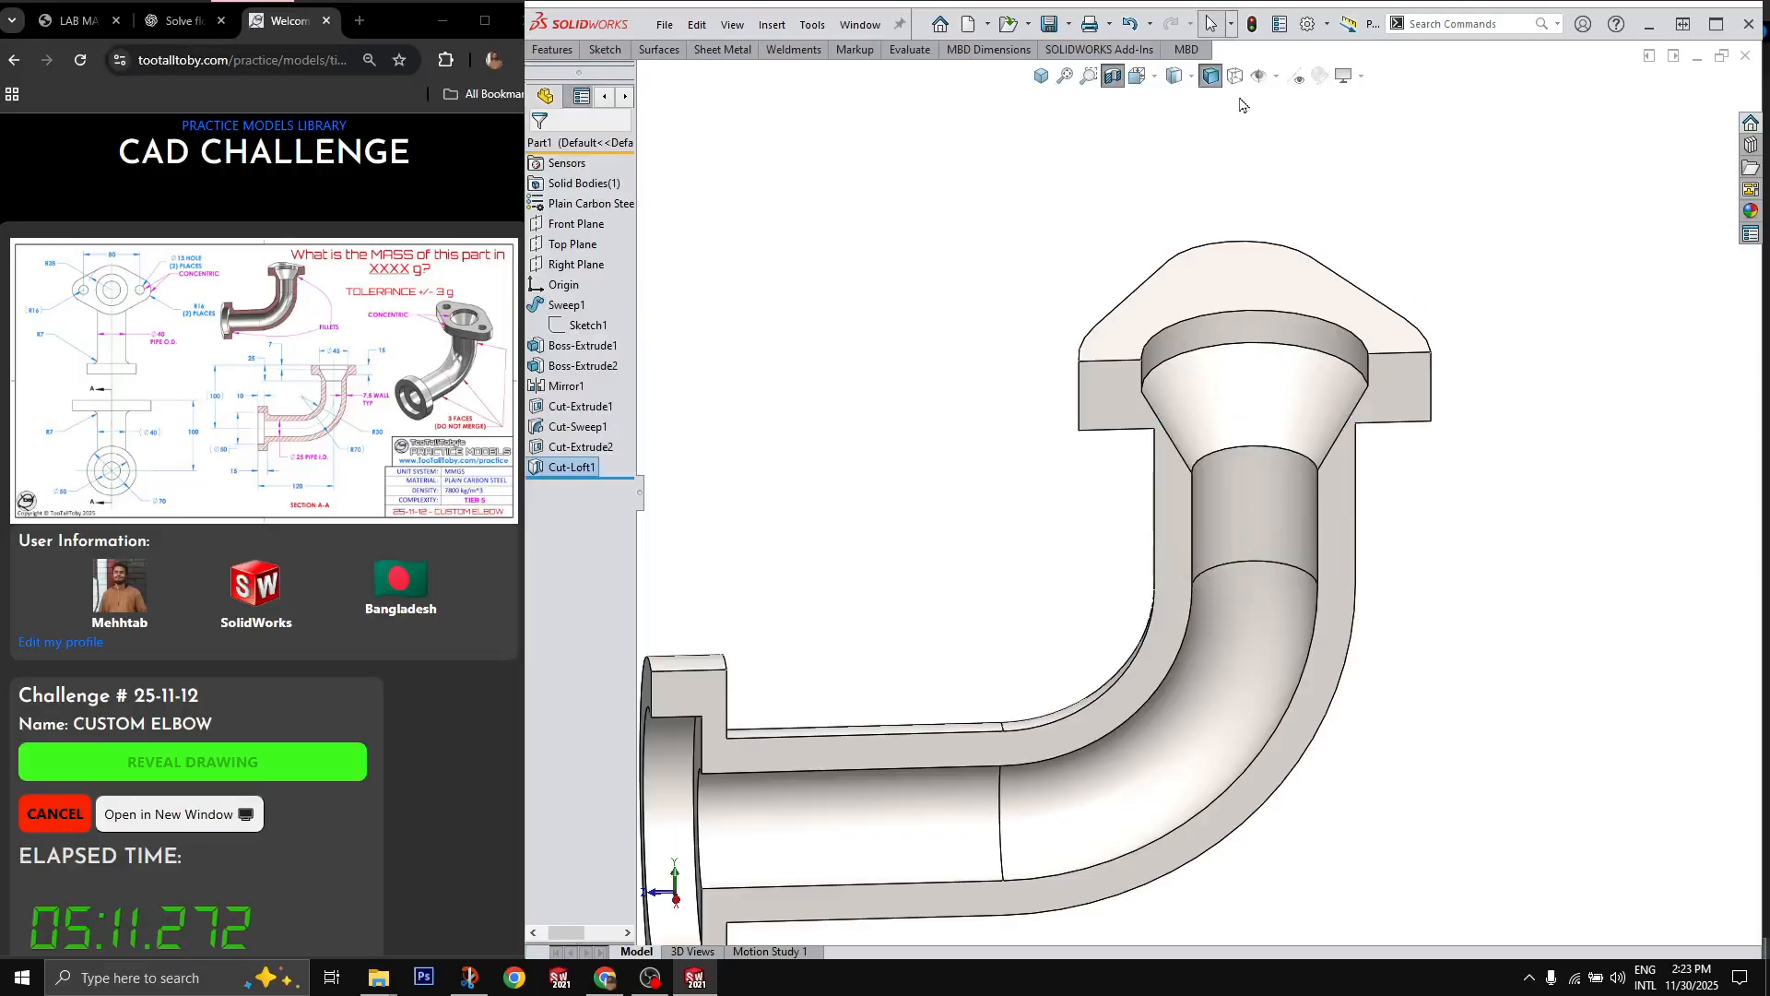
click(1113, 77)
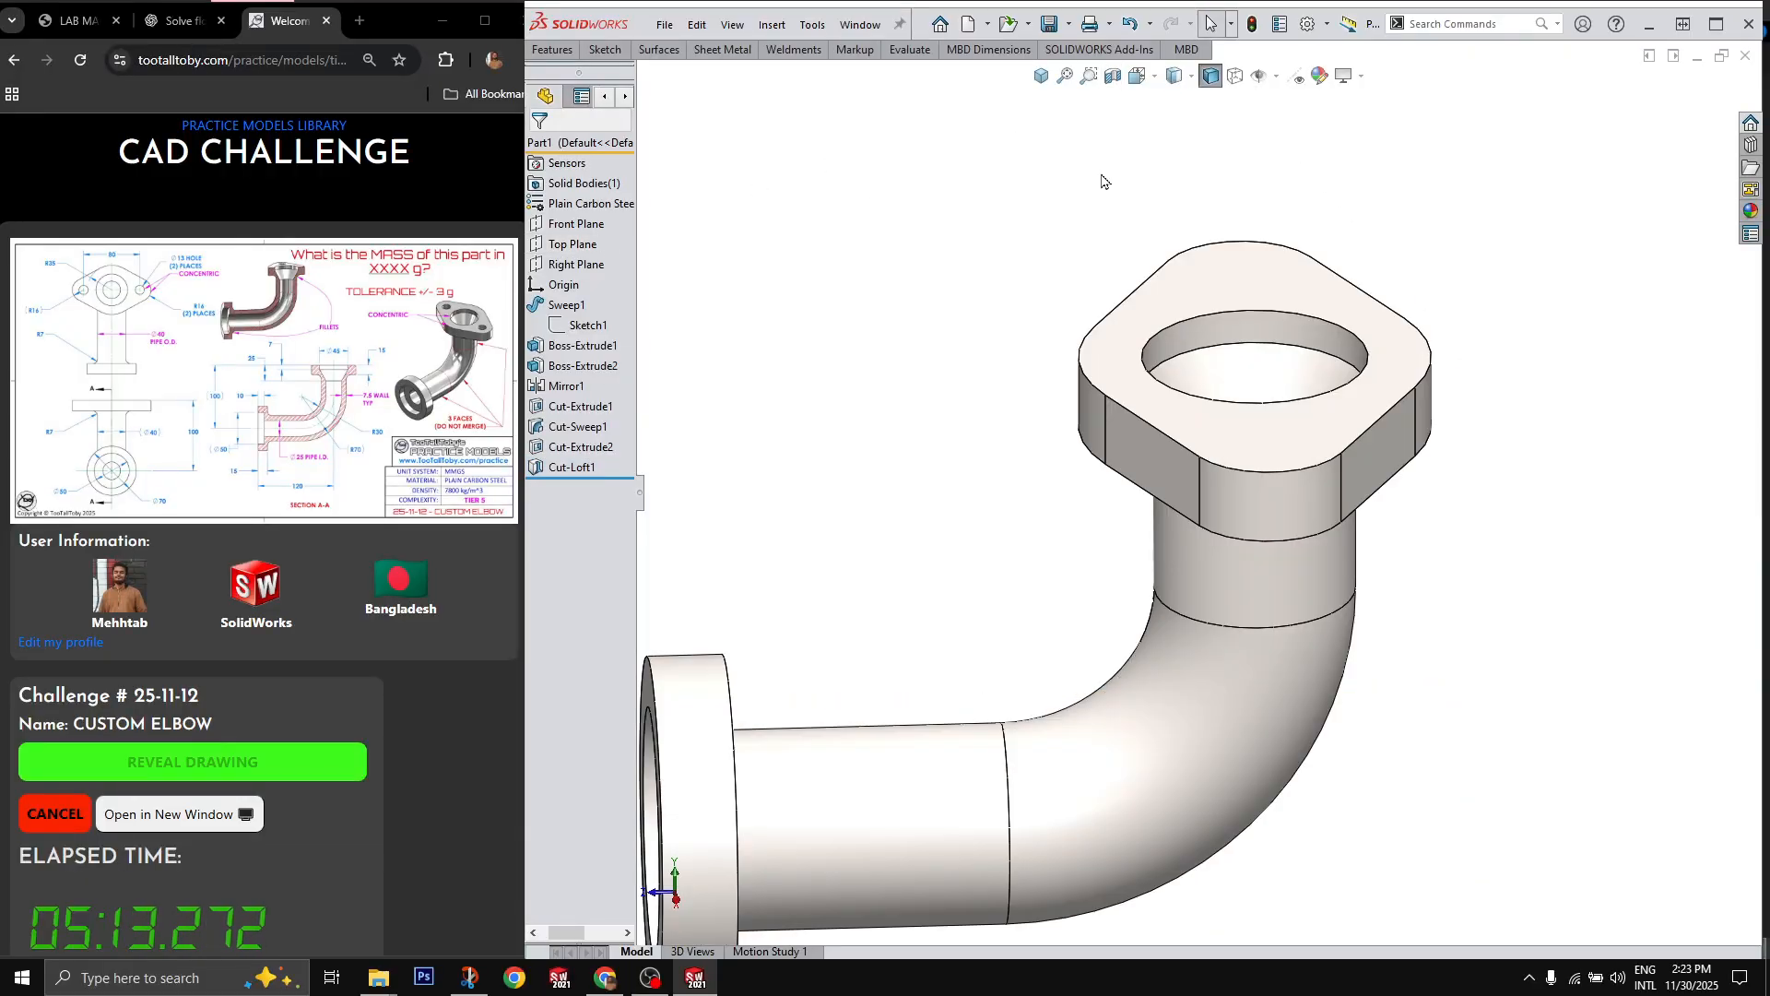
middle_drag(1104, 181, 1252, 406)
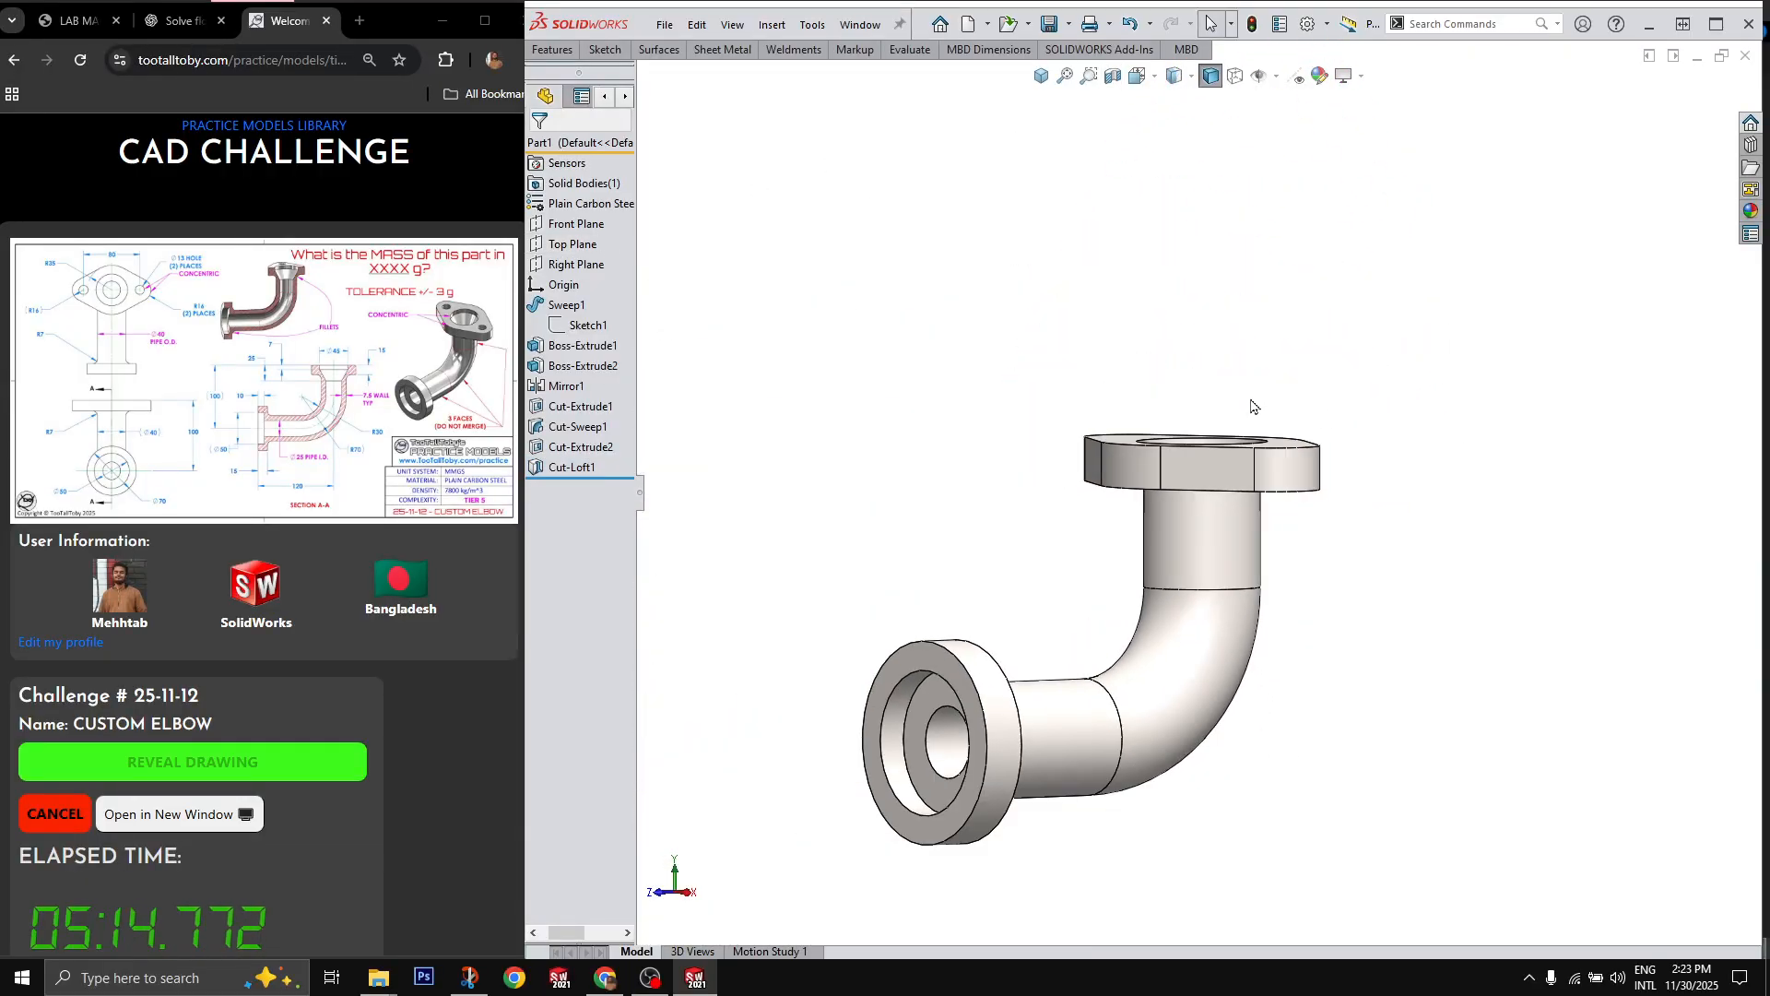
Step: Preview a Right Plane section to examine the tapered bore opening, cancel it and clear the plane selection
click(576, 265)
click(1115, 80)
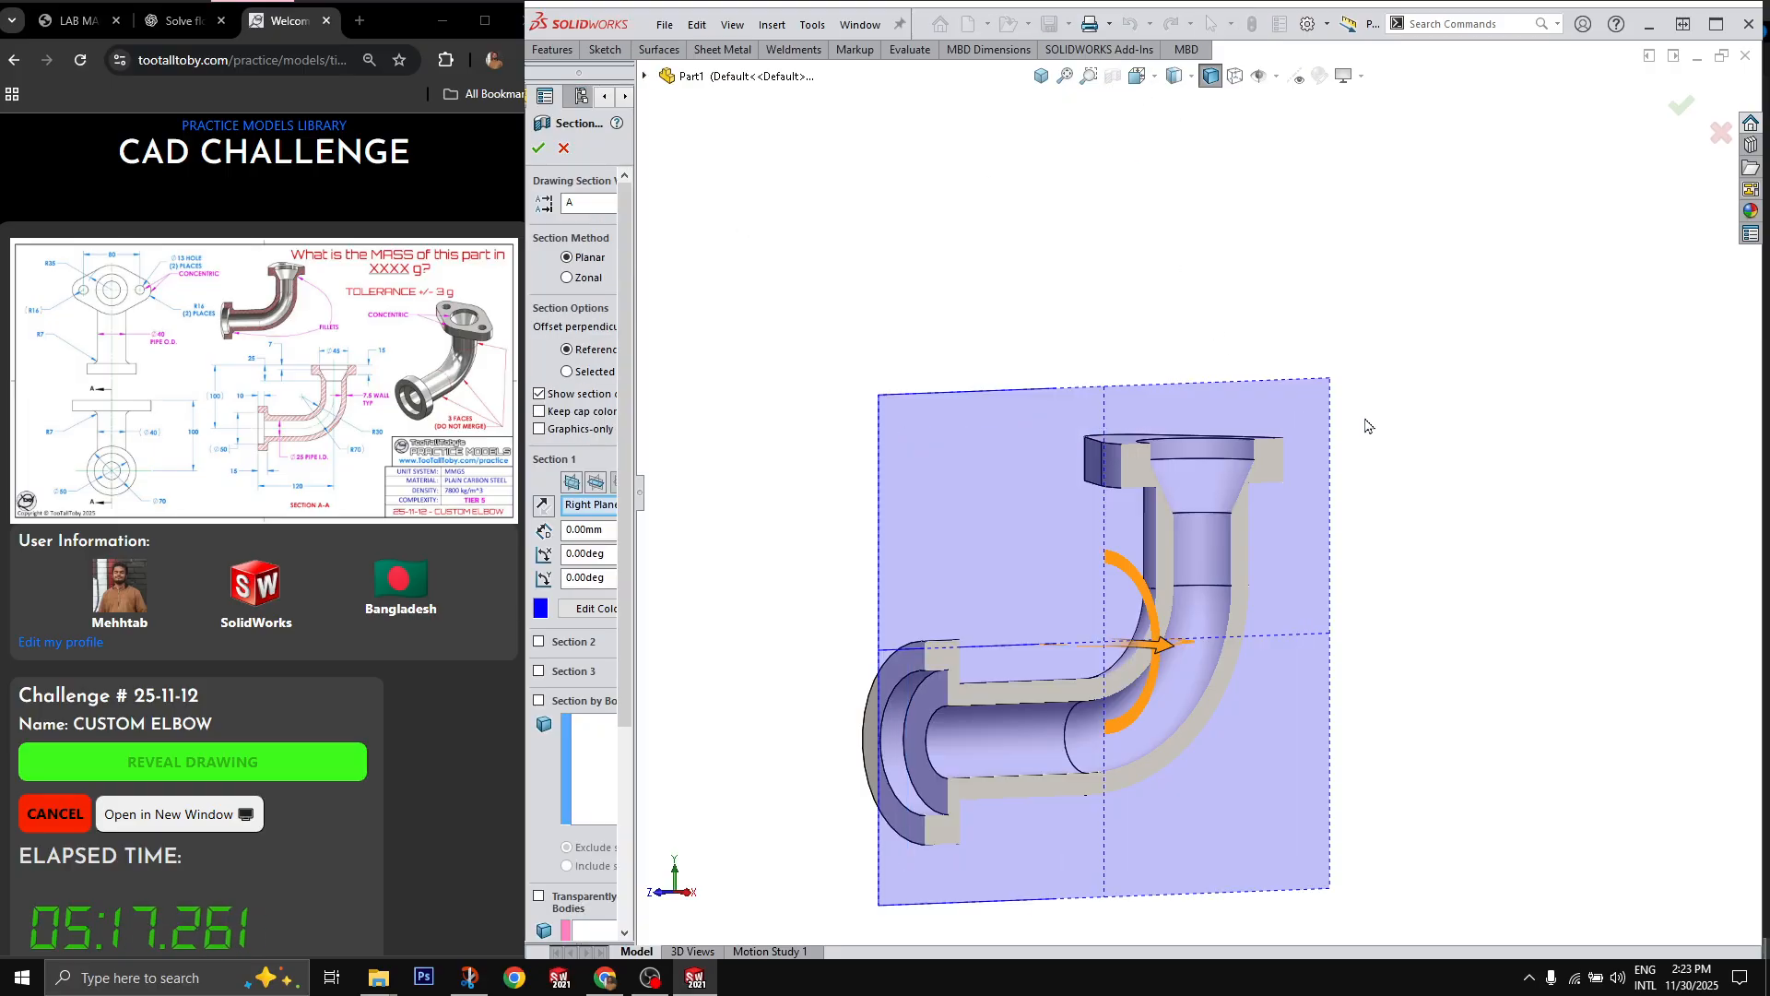
mouse_move(1368, 426)
middle_down()
mouse_move(1265, 428)
mouse_move(1337, 464)
mouse_move(1294, 448)
mouse_move(1335, 459)
mouse_move(1278, 505)
middle_up()
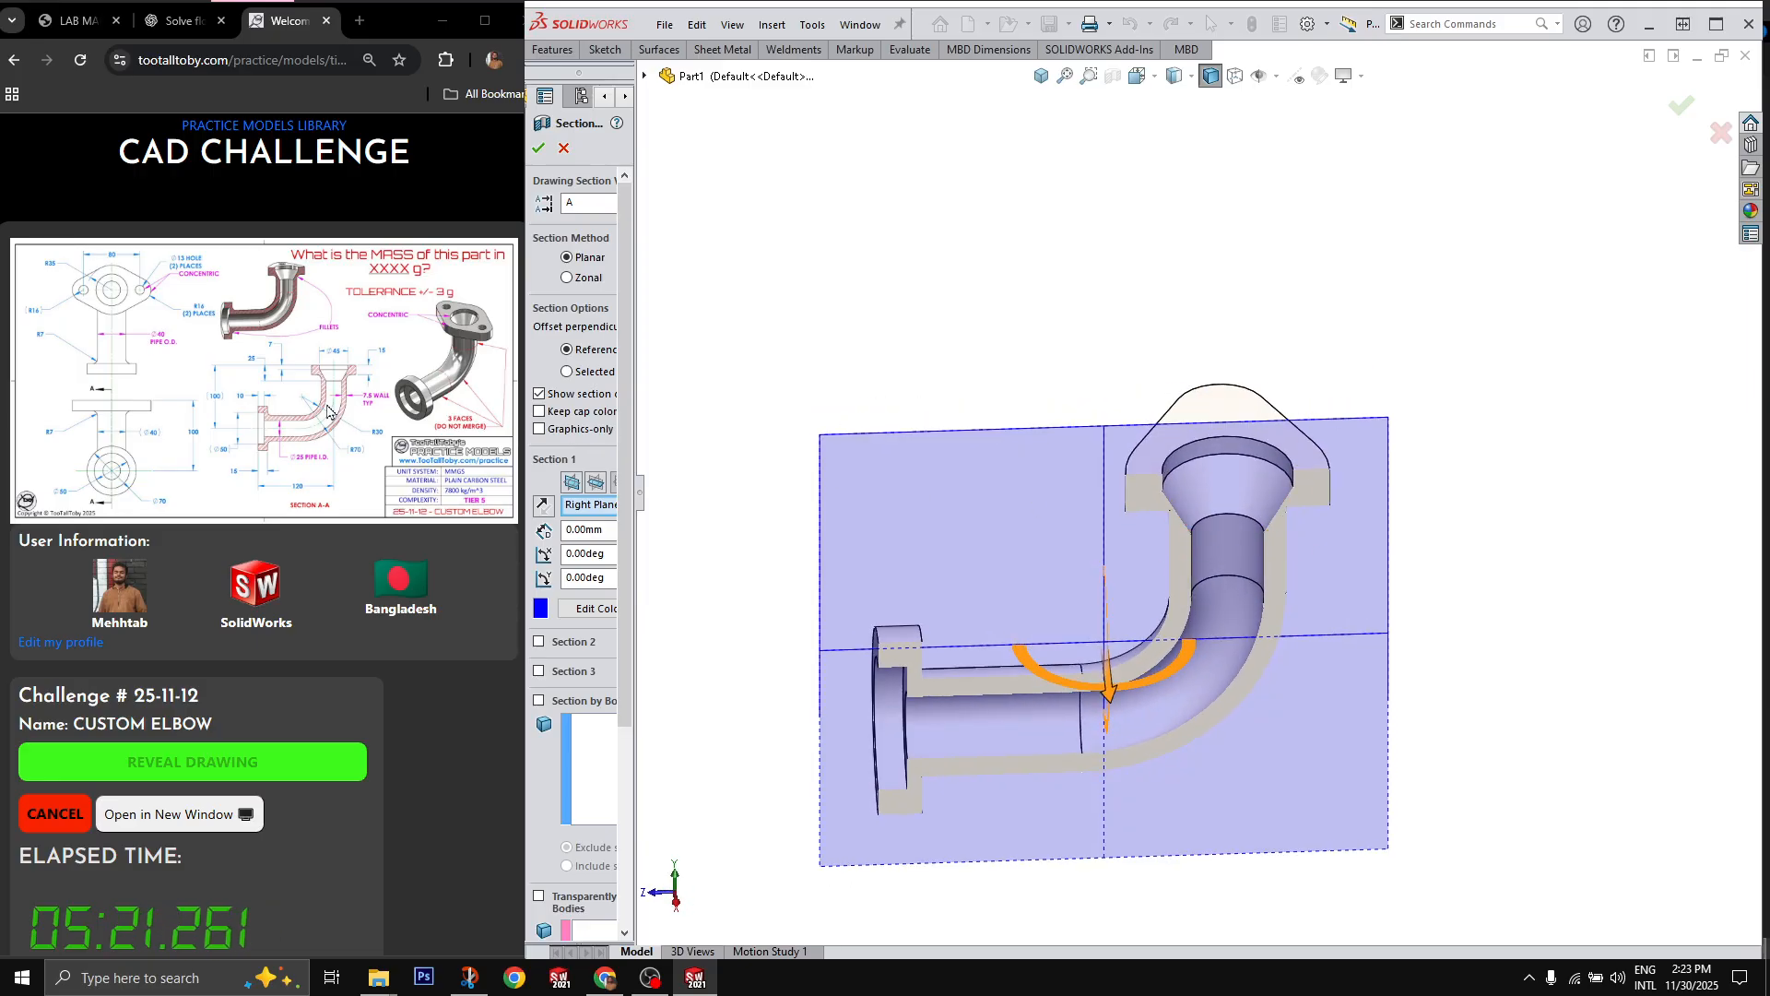
click(1719, 132)
middle_drag(1329, 724, 1417, 633)
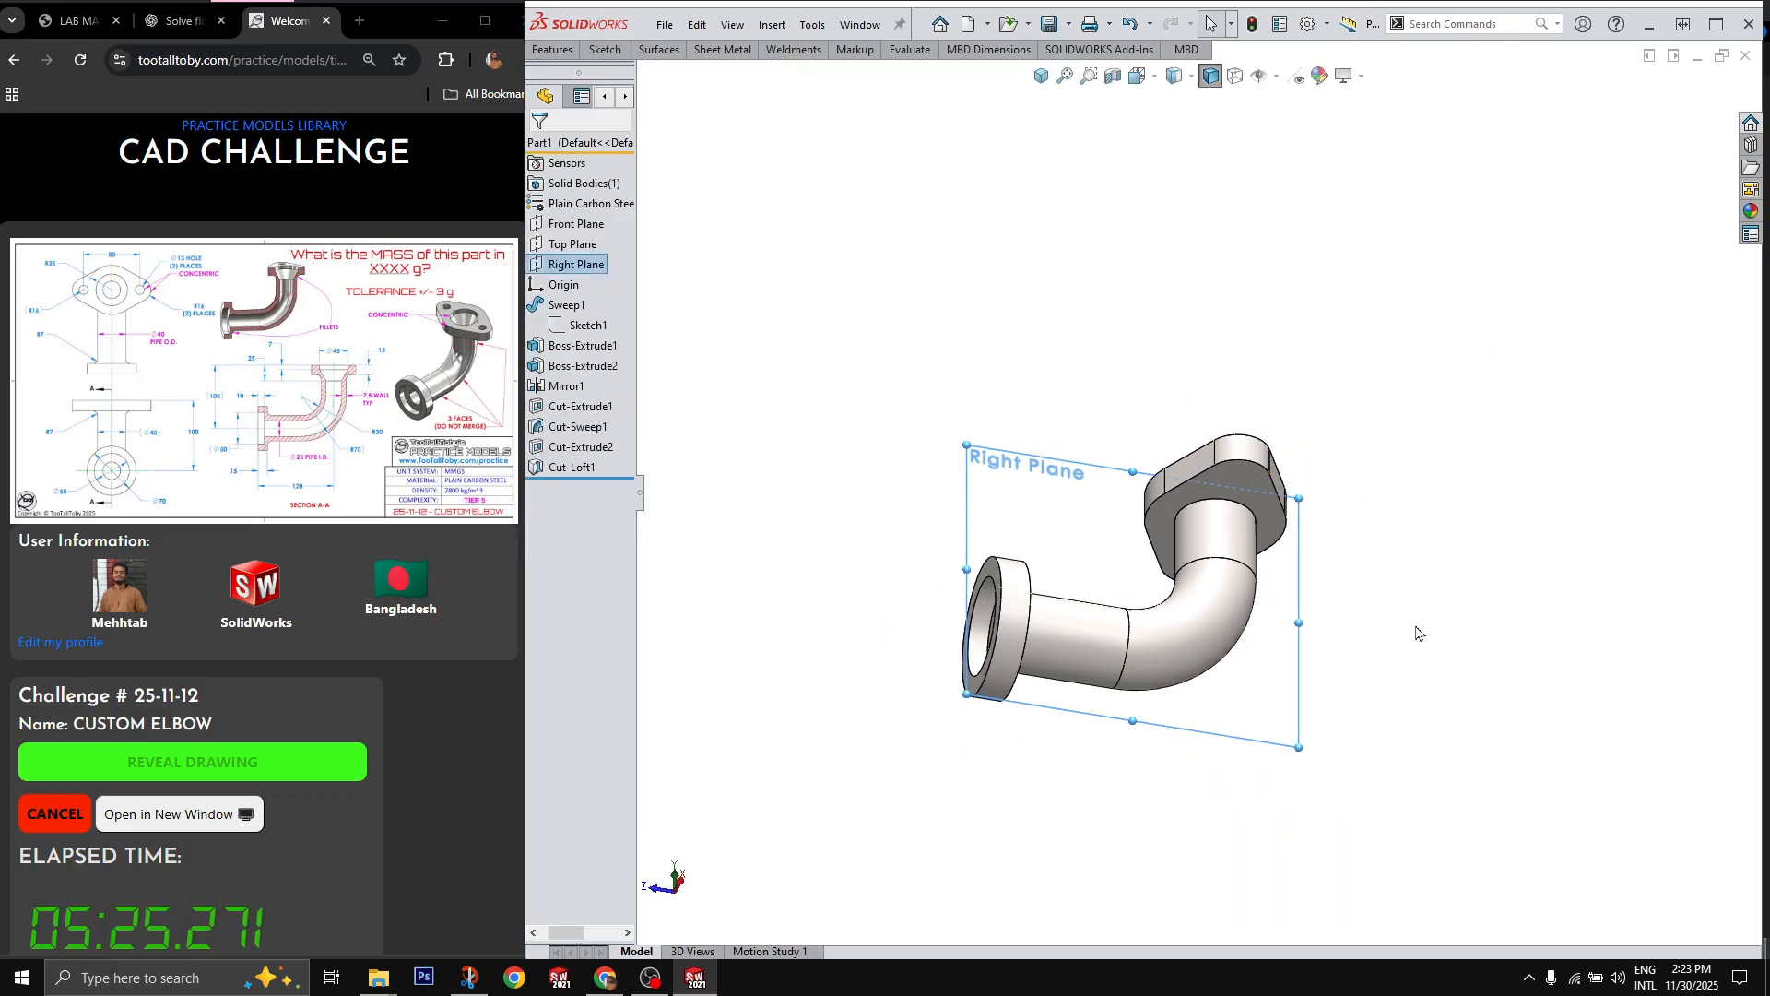
click(1417, 634)
scroll(1266, 595, down, 3)
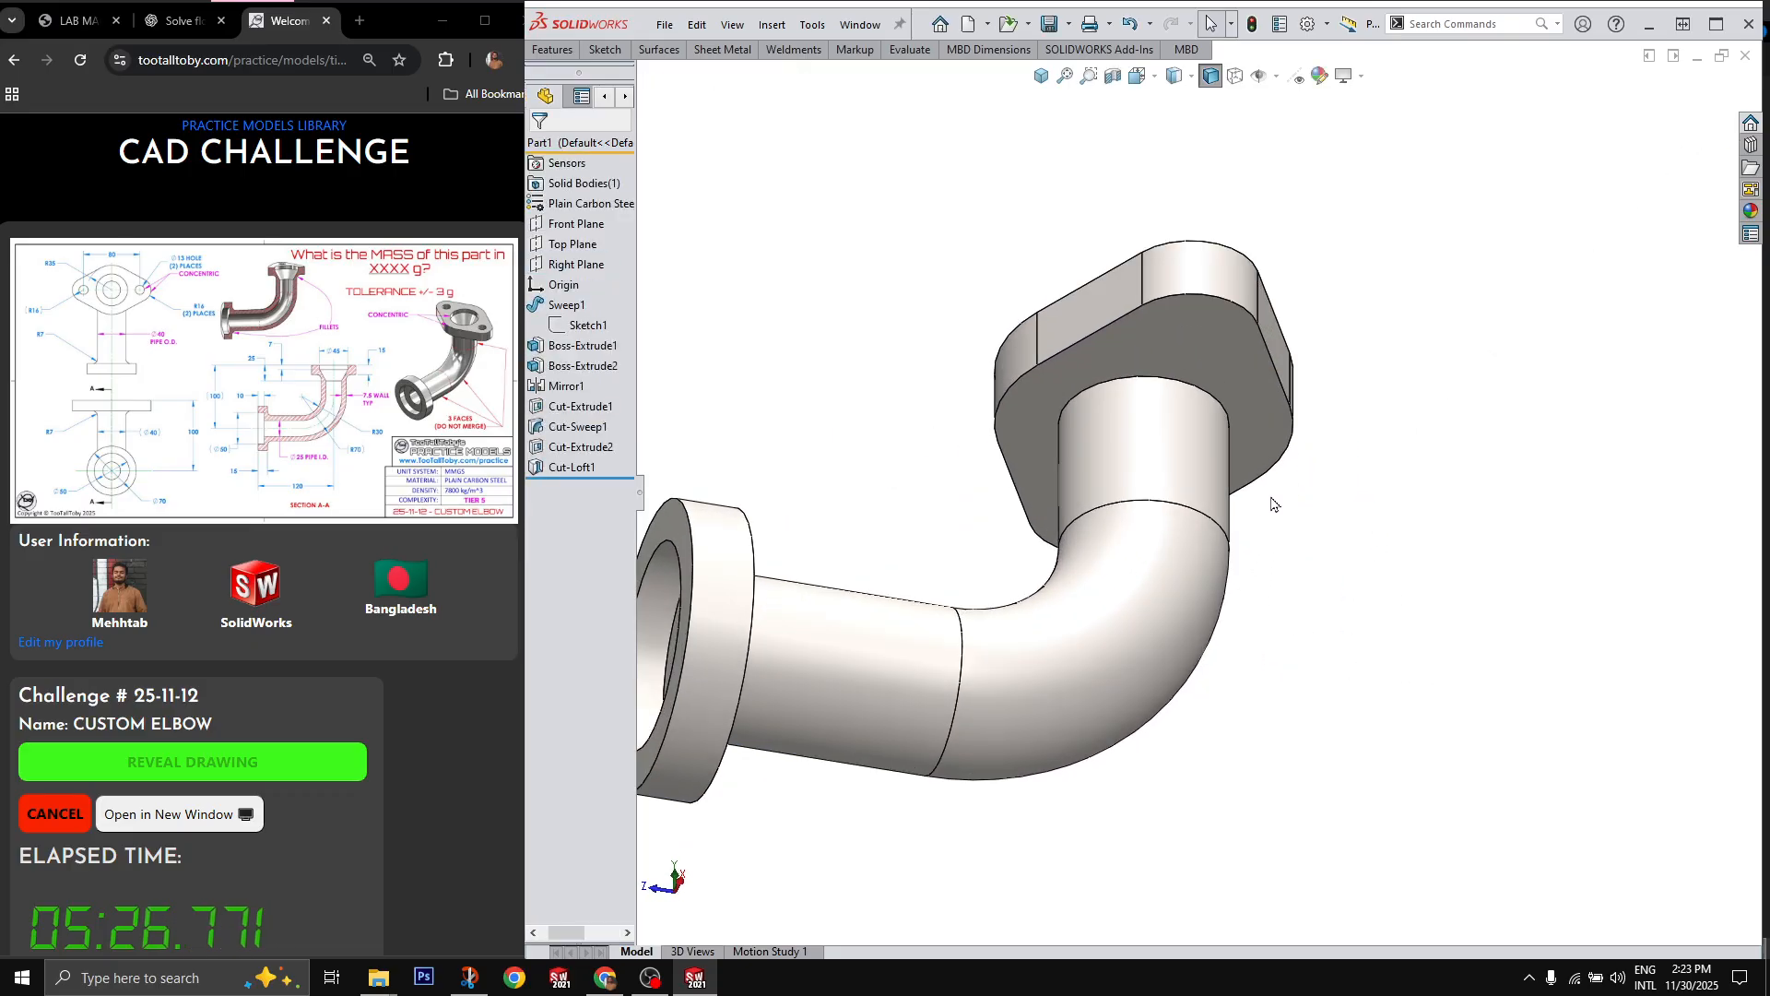
Step: Fillet the two edges where the pipe meets the upper and lower flanges with a 7 mm radius
key(f)
click(1227, 417)
middle_drag(1139, 458, 800, 636)
click(779, 673)
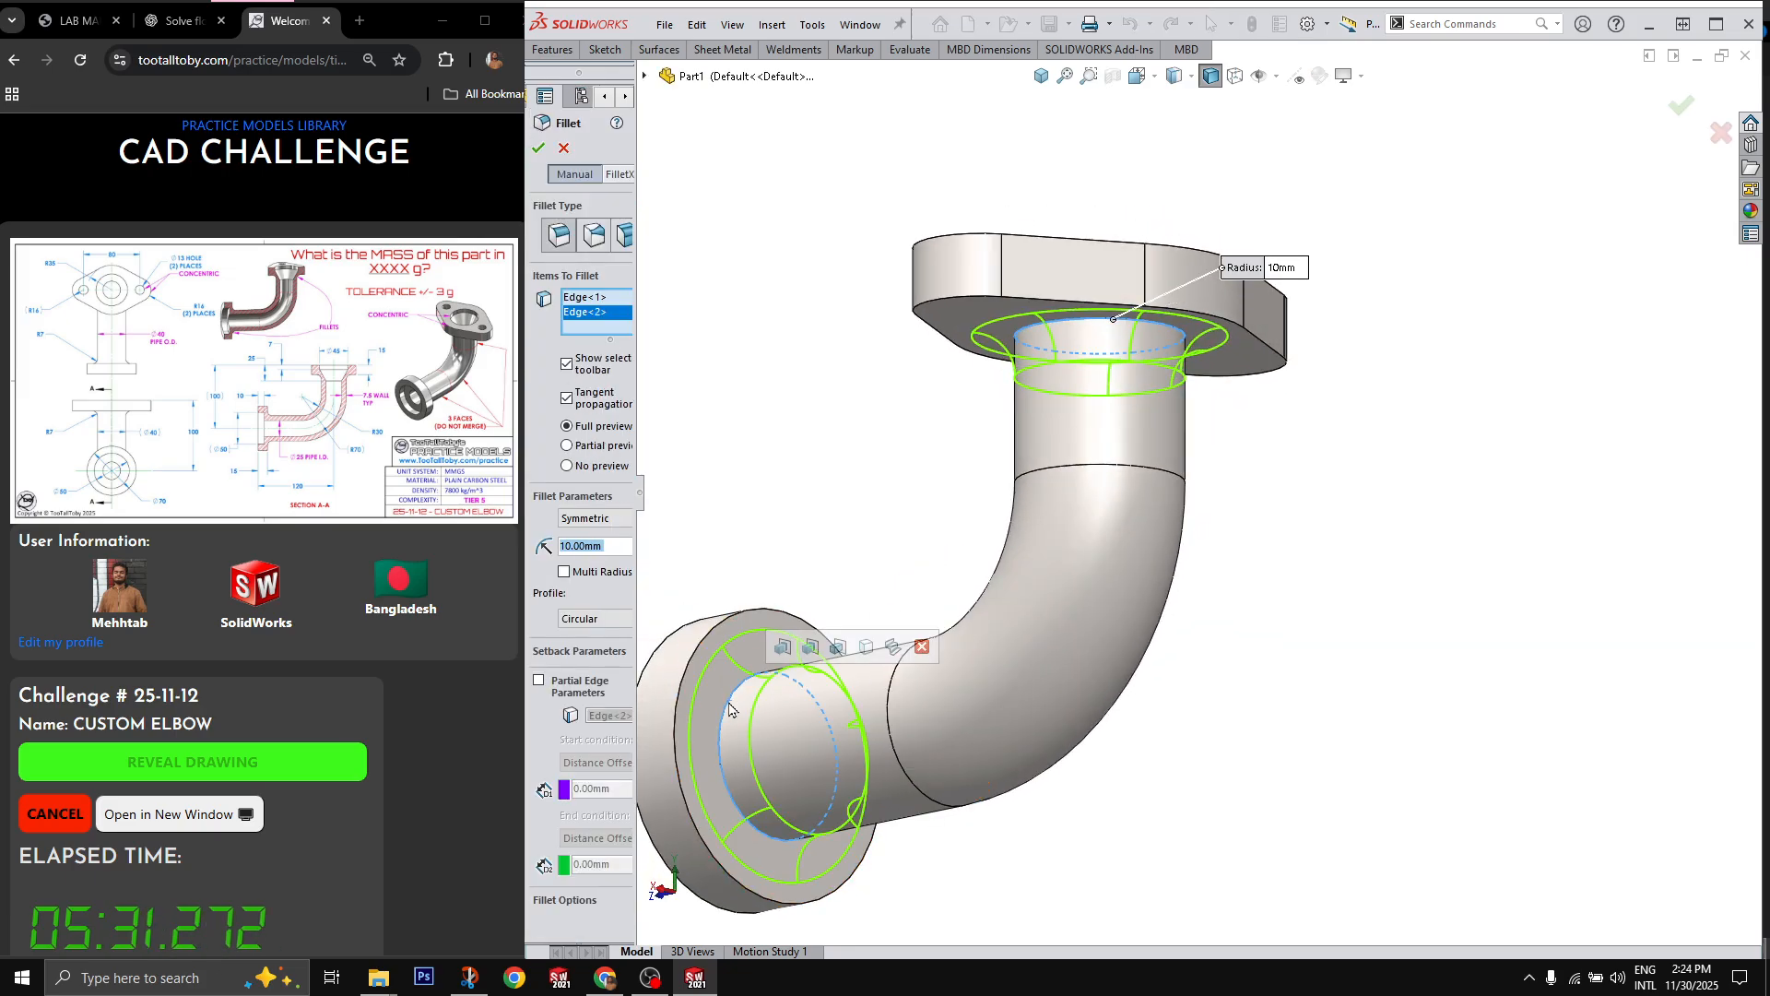
text(7)
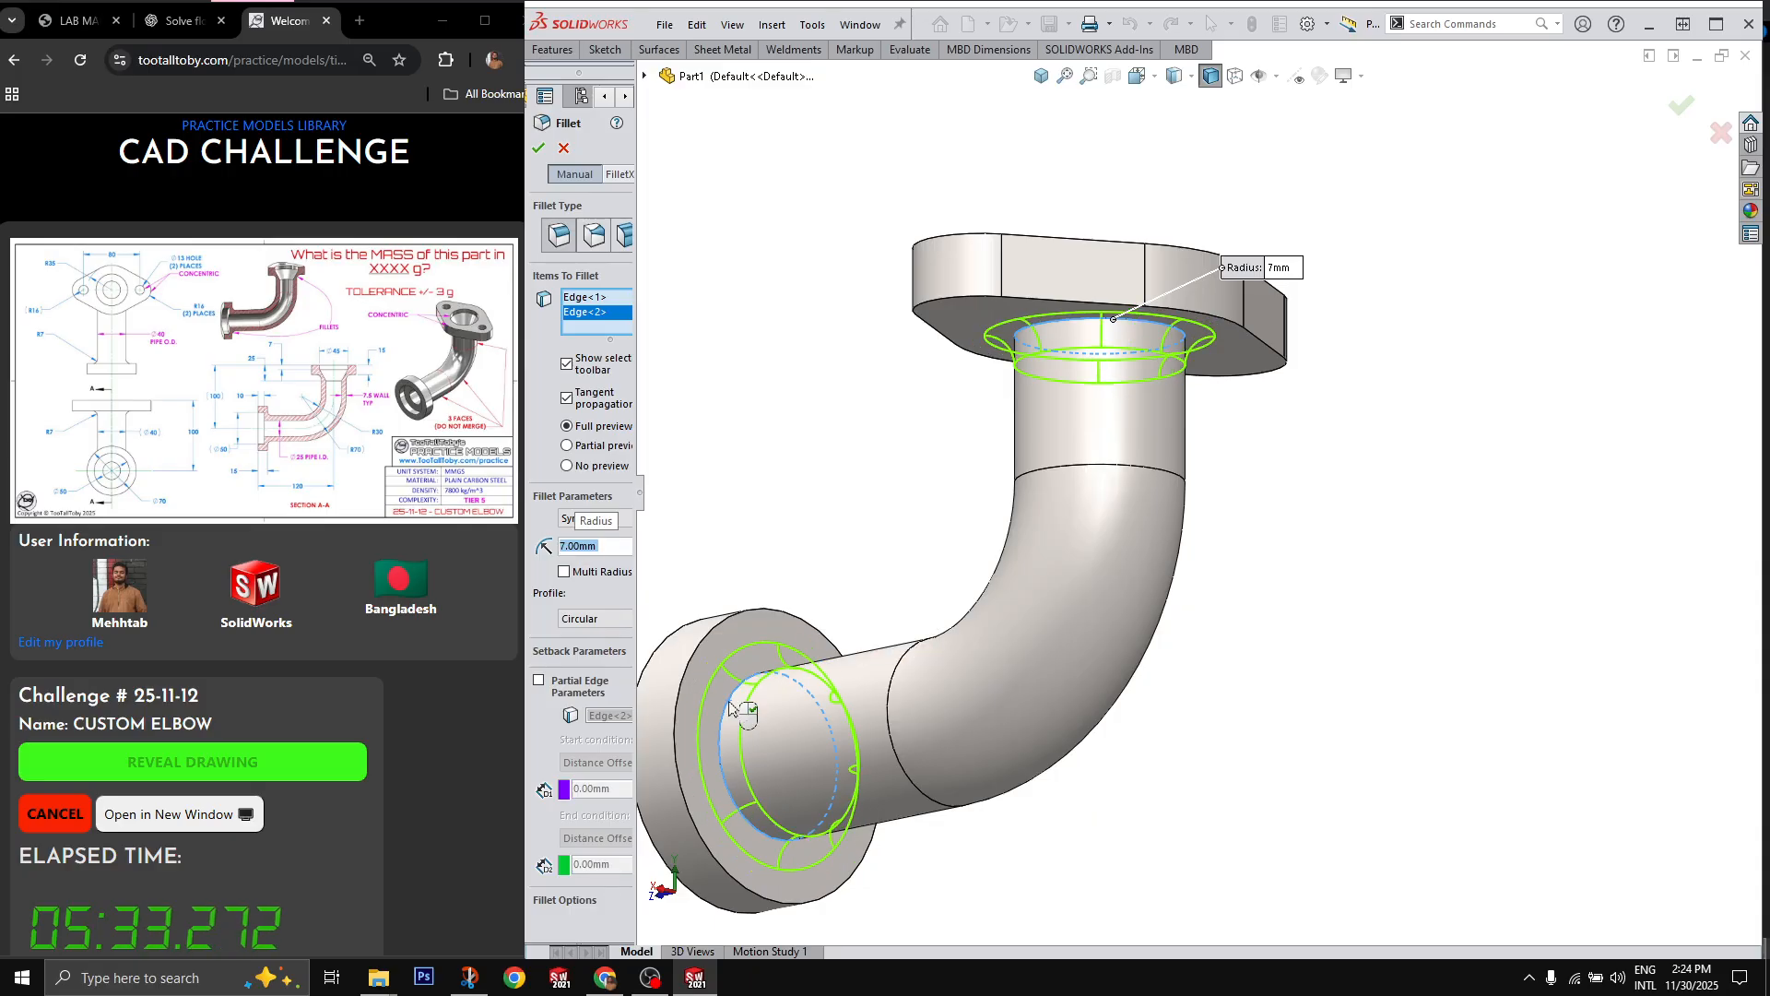
key(Return)
right_click(729, 708)
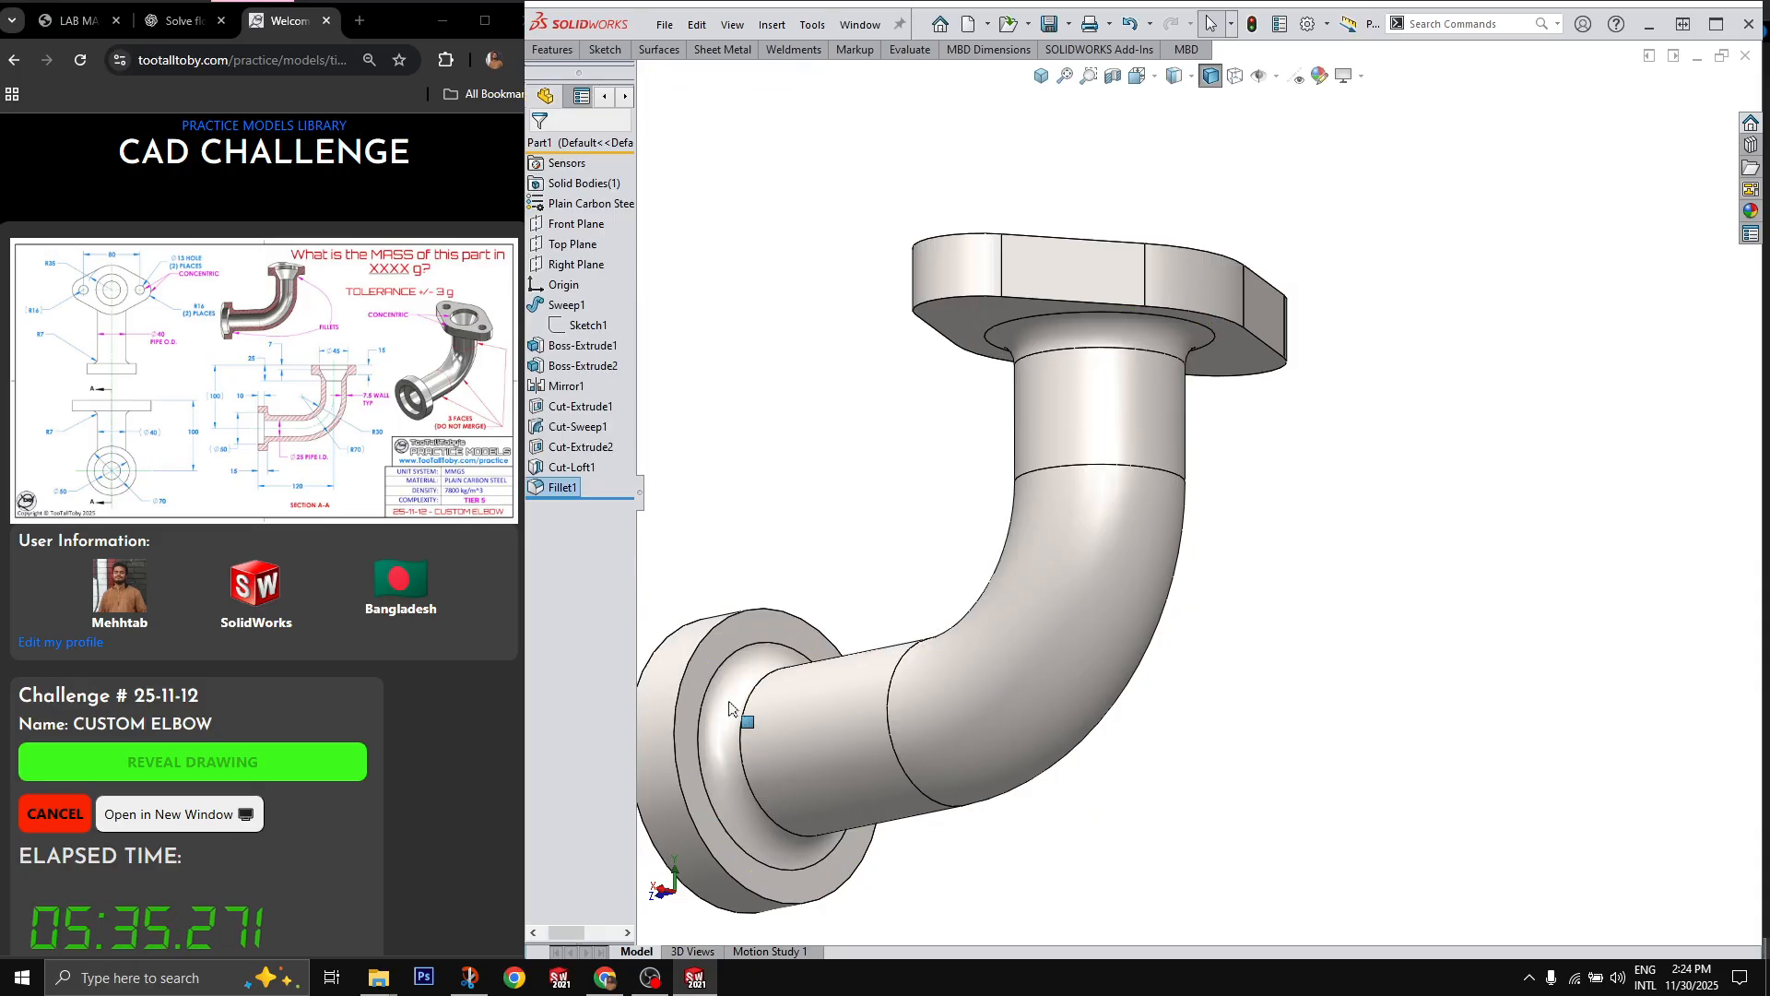
Step: Evaluate the part's mass properties and select the mass value for copying
scroll(1263, 372, up, 3)
middle_drag(1264, 371, 1536, 610)
scroll(1264, 580, up, 1)
scroll(1109, 466, down, 3)
key(m)
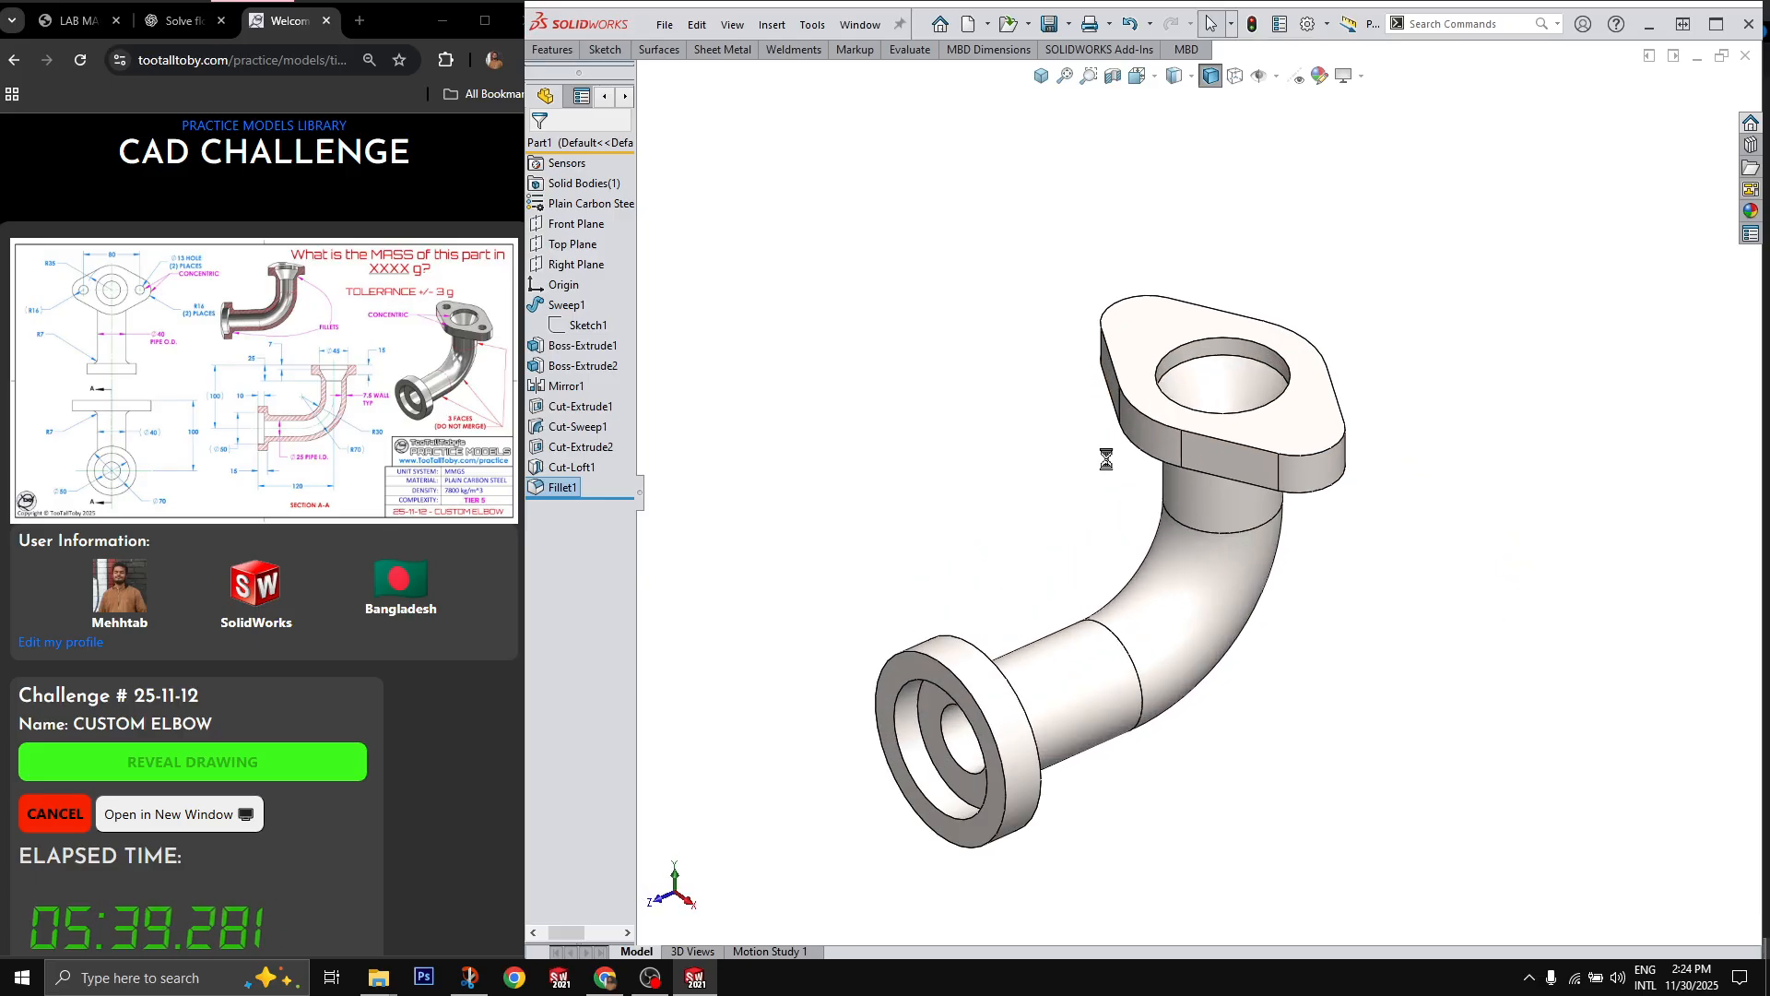
drag(755, 369, 811, 370)
key(ctrl+c)
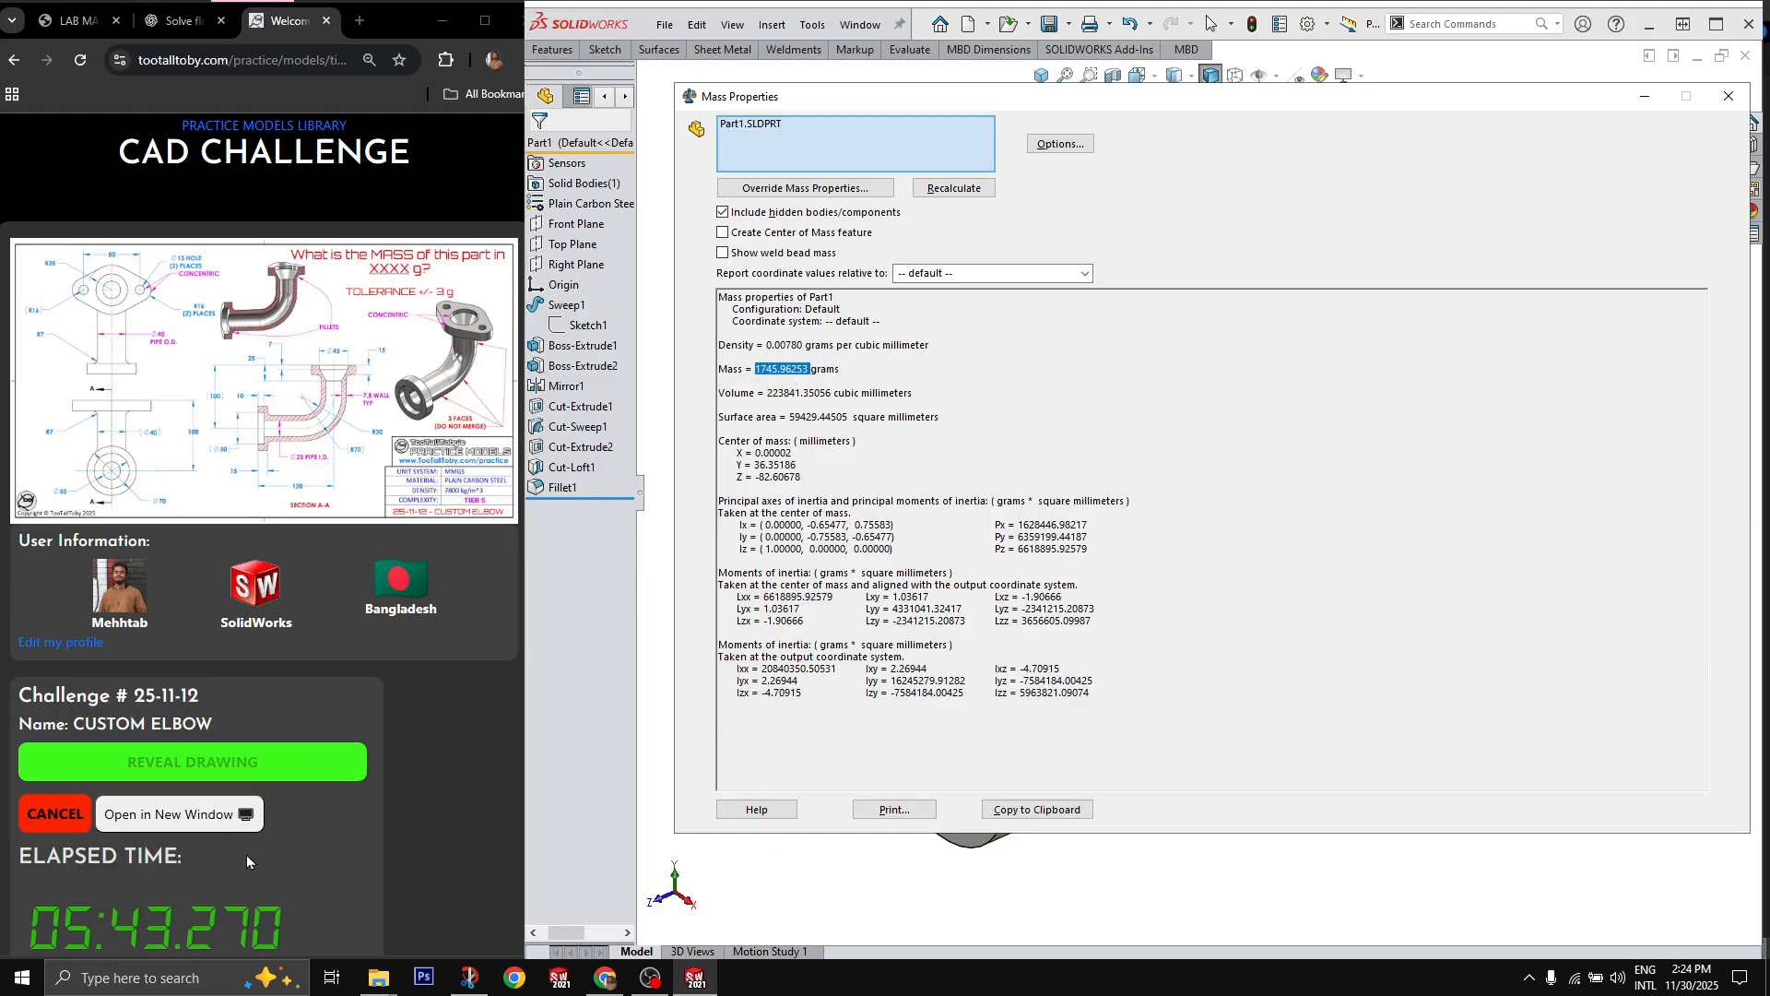
Step: Submit the copied mass 1745.96253 g as the answer on the challenge page in the browser, and close the mass properties
scroll(212, 862, down, 1)
click(181, 866)
key(ctrl+v)
key(Return)
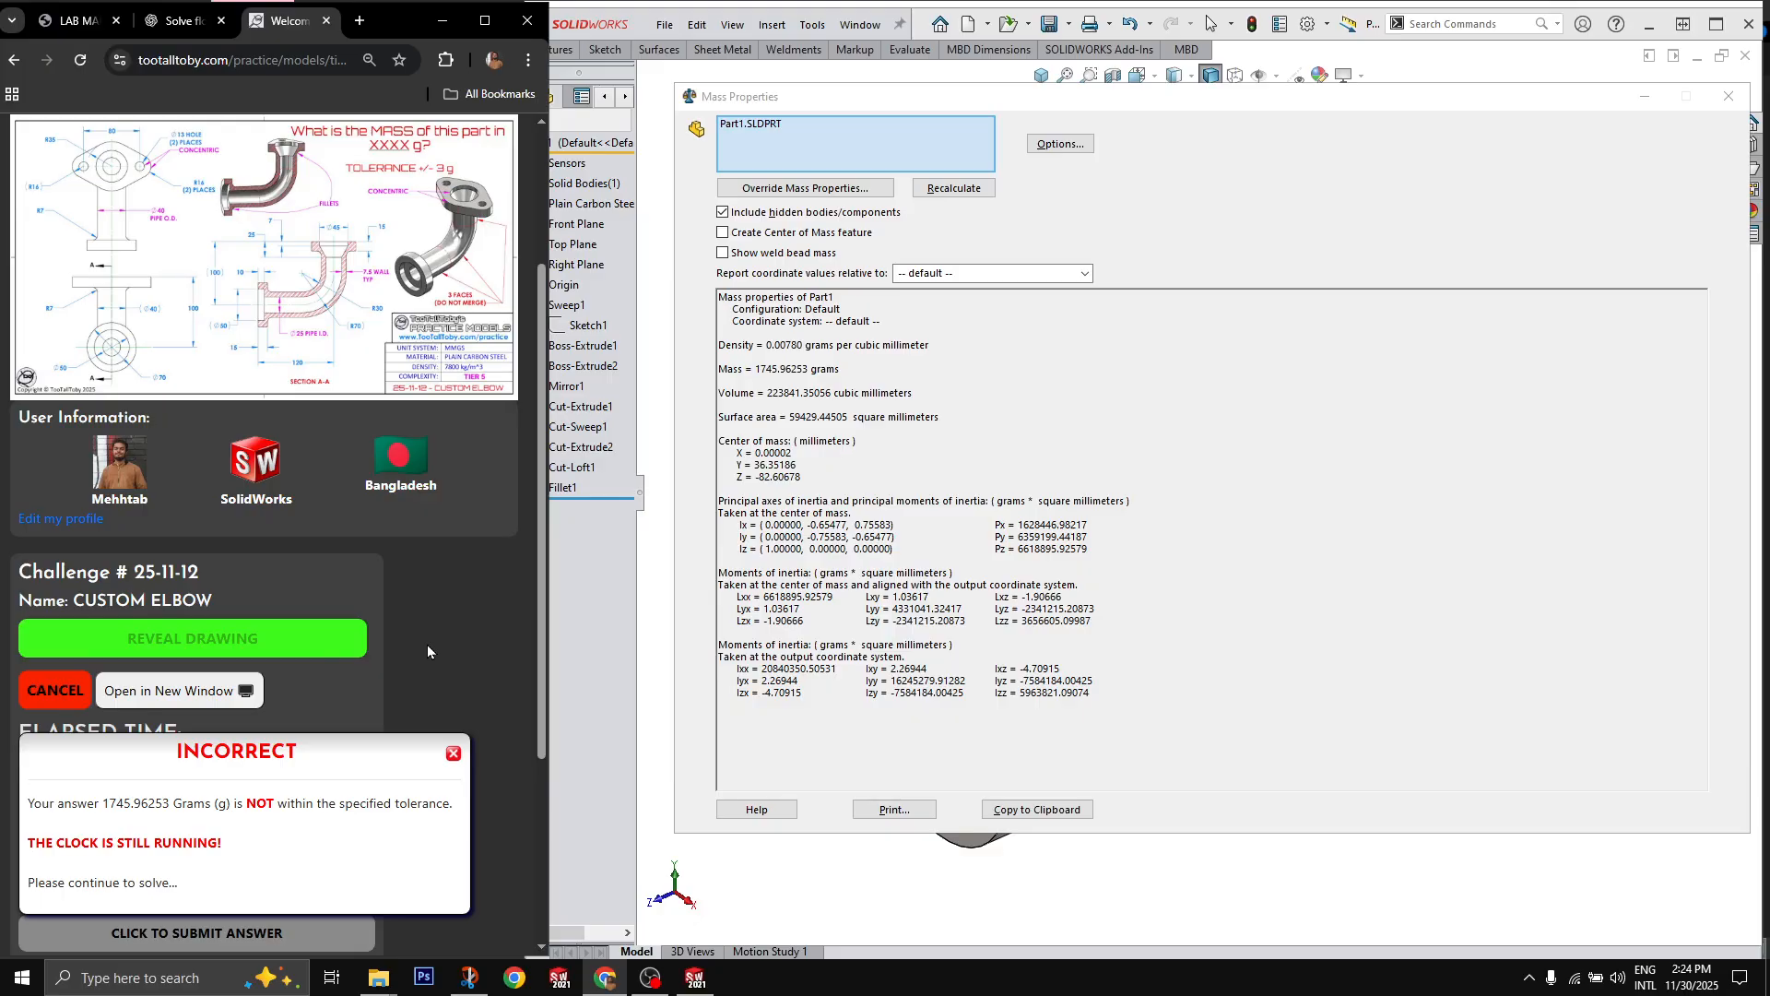
click(1728, 96)
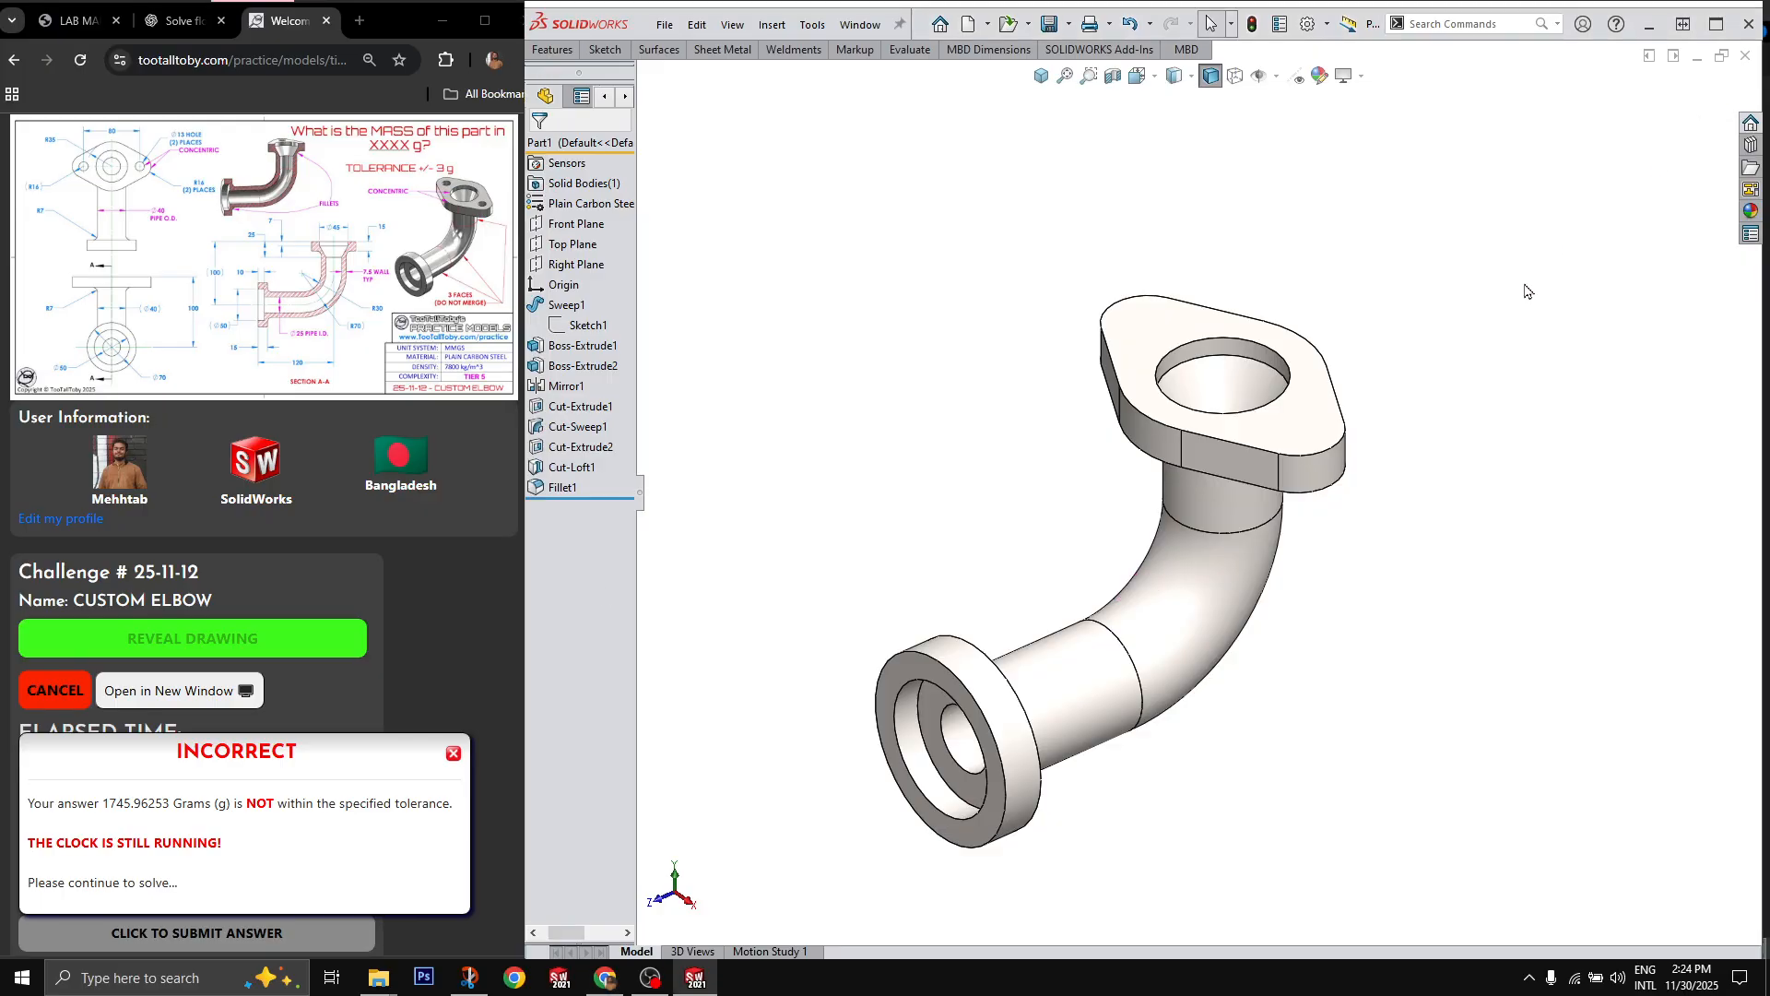
Step: Sketch two 13 mm diameter circles on the upper flange's top face, concentric with its rounded ends
scroll(1132, 638, up, 2)
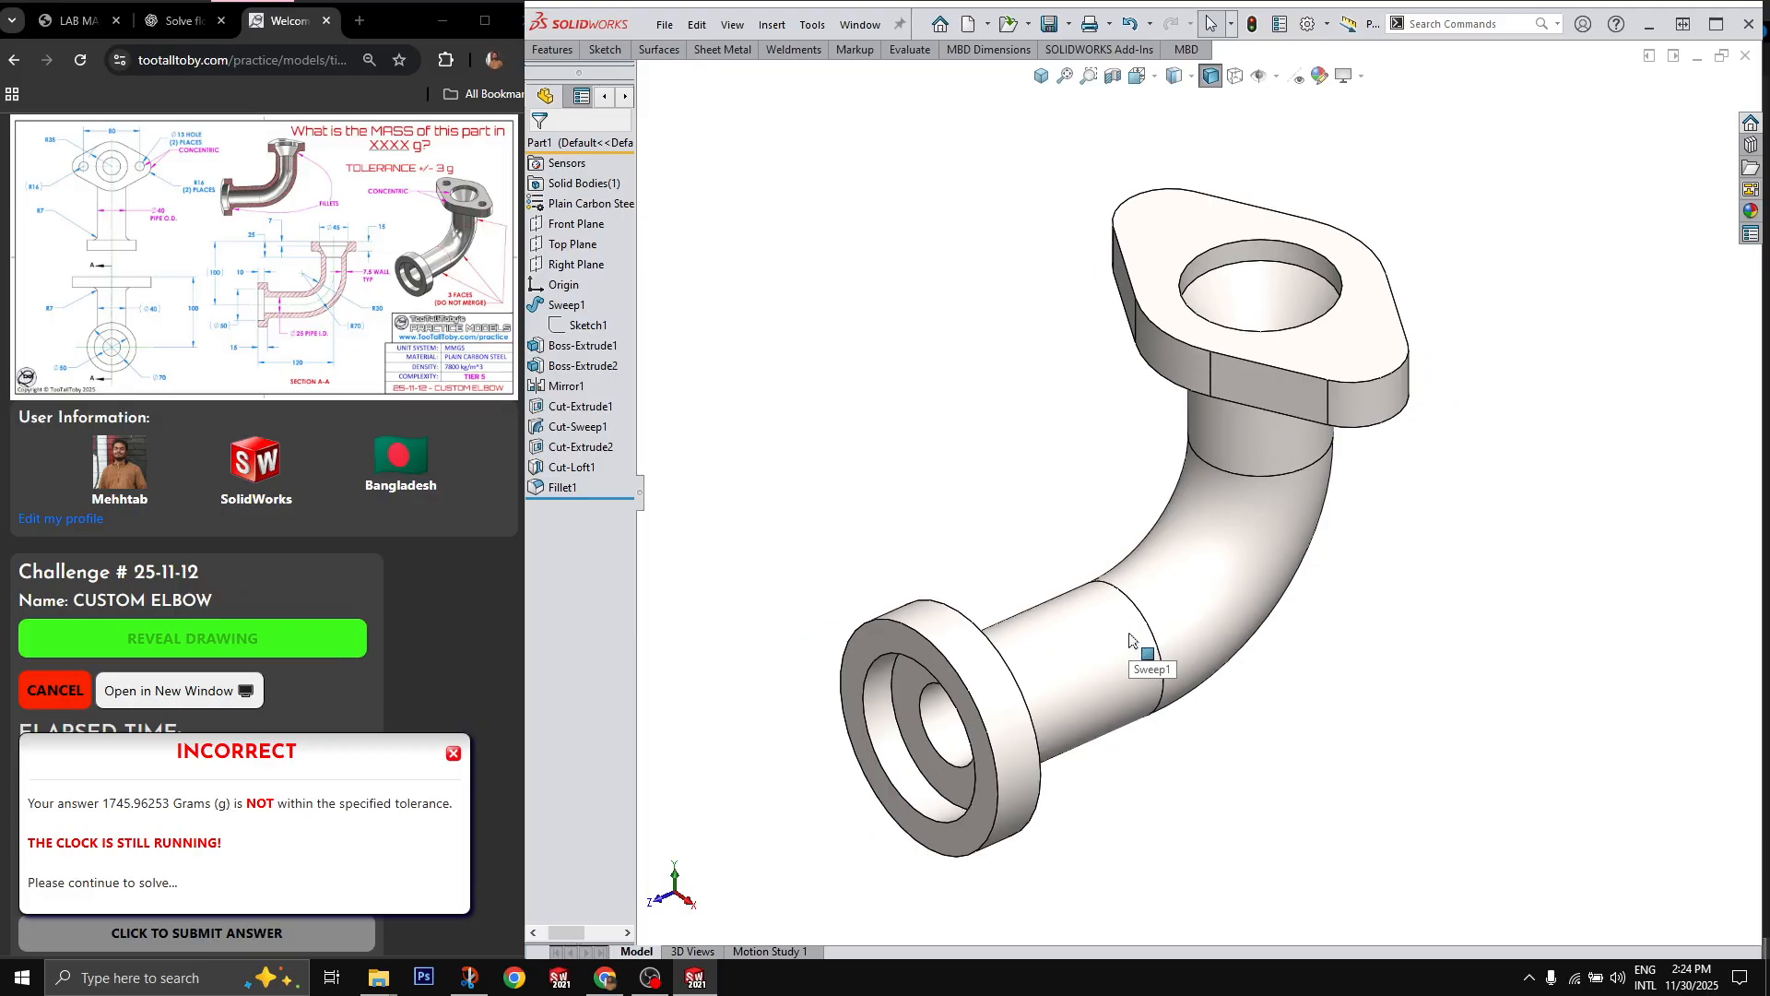
scroll(1132, 638, up, 2)
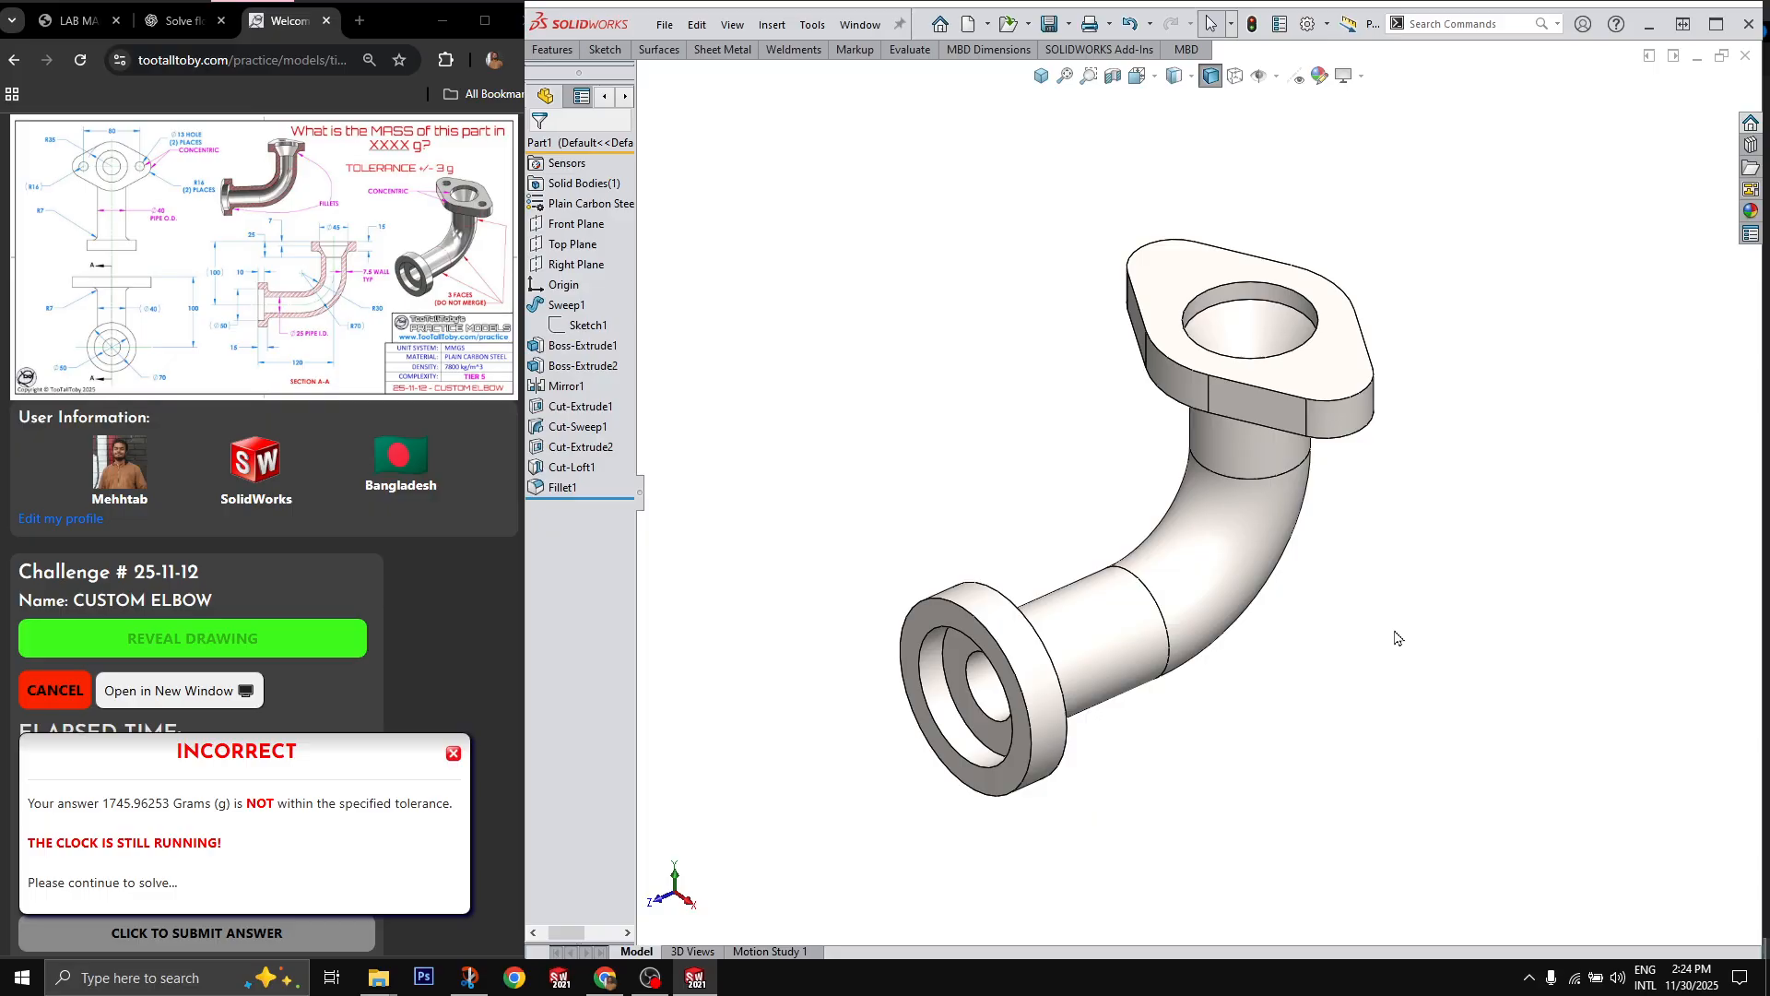
click(1043, 78)
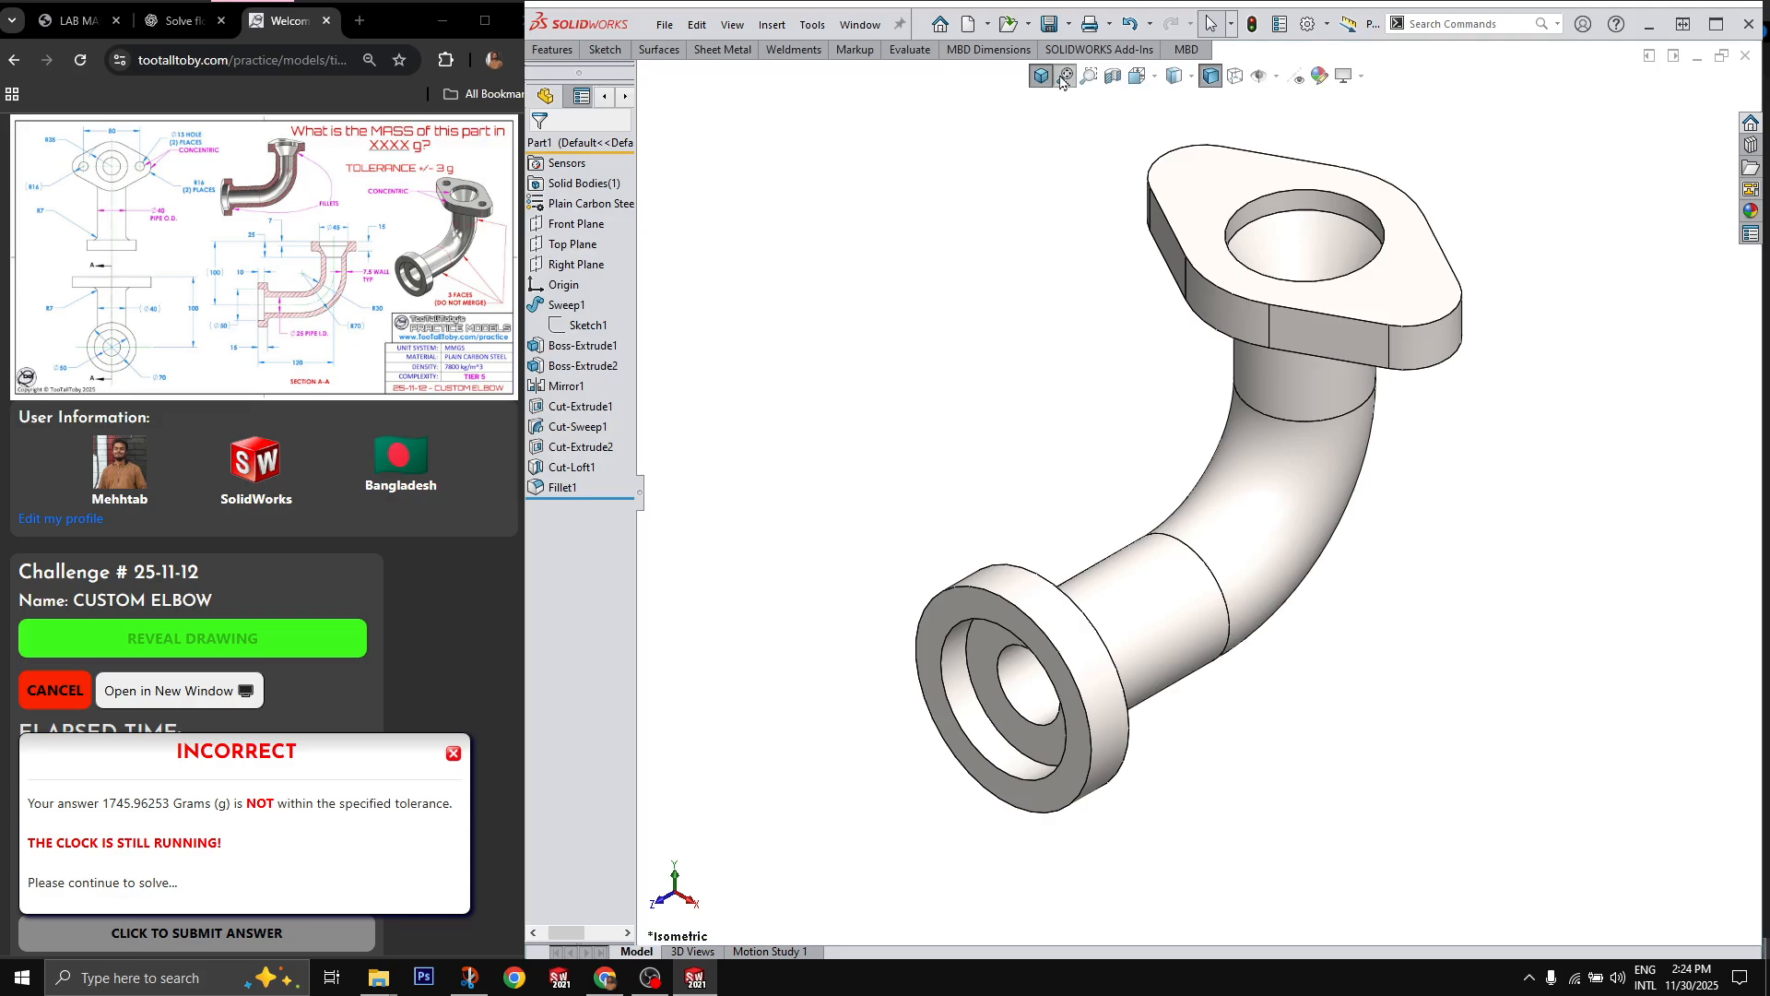
click(1408, 319)
key(c)
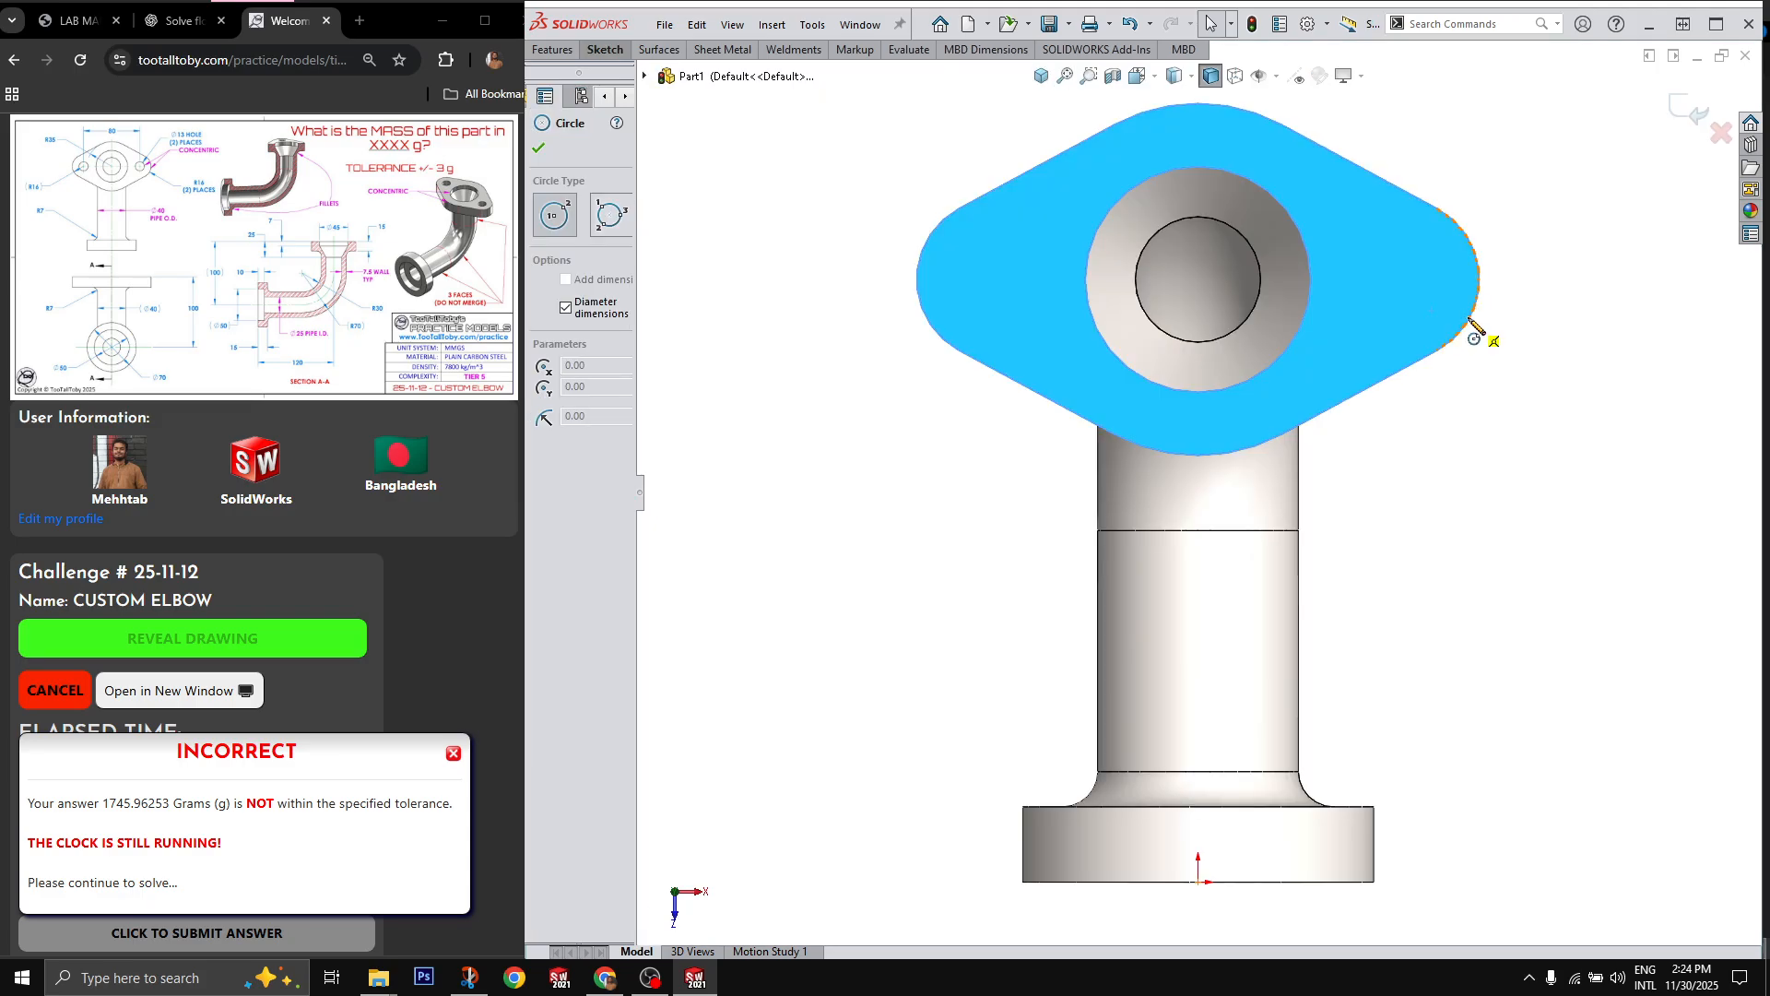
click(1399, 280)
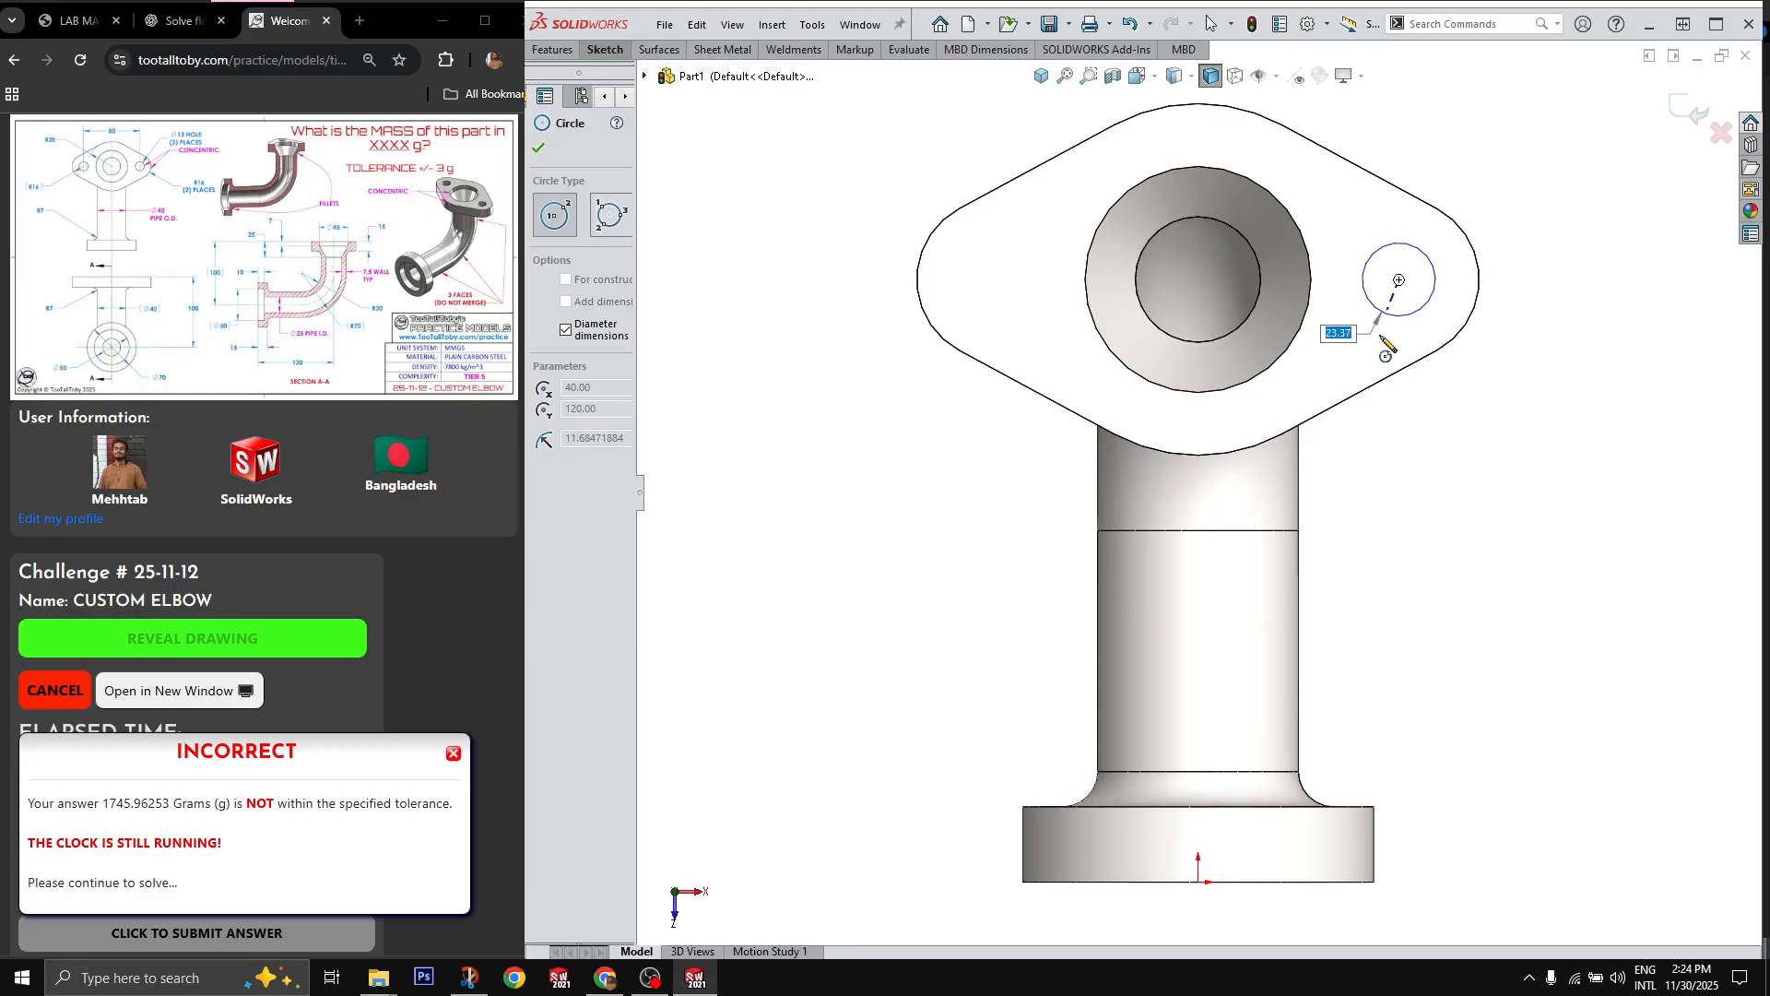
text(1)
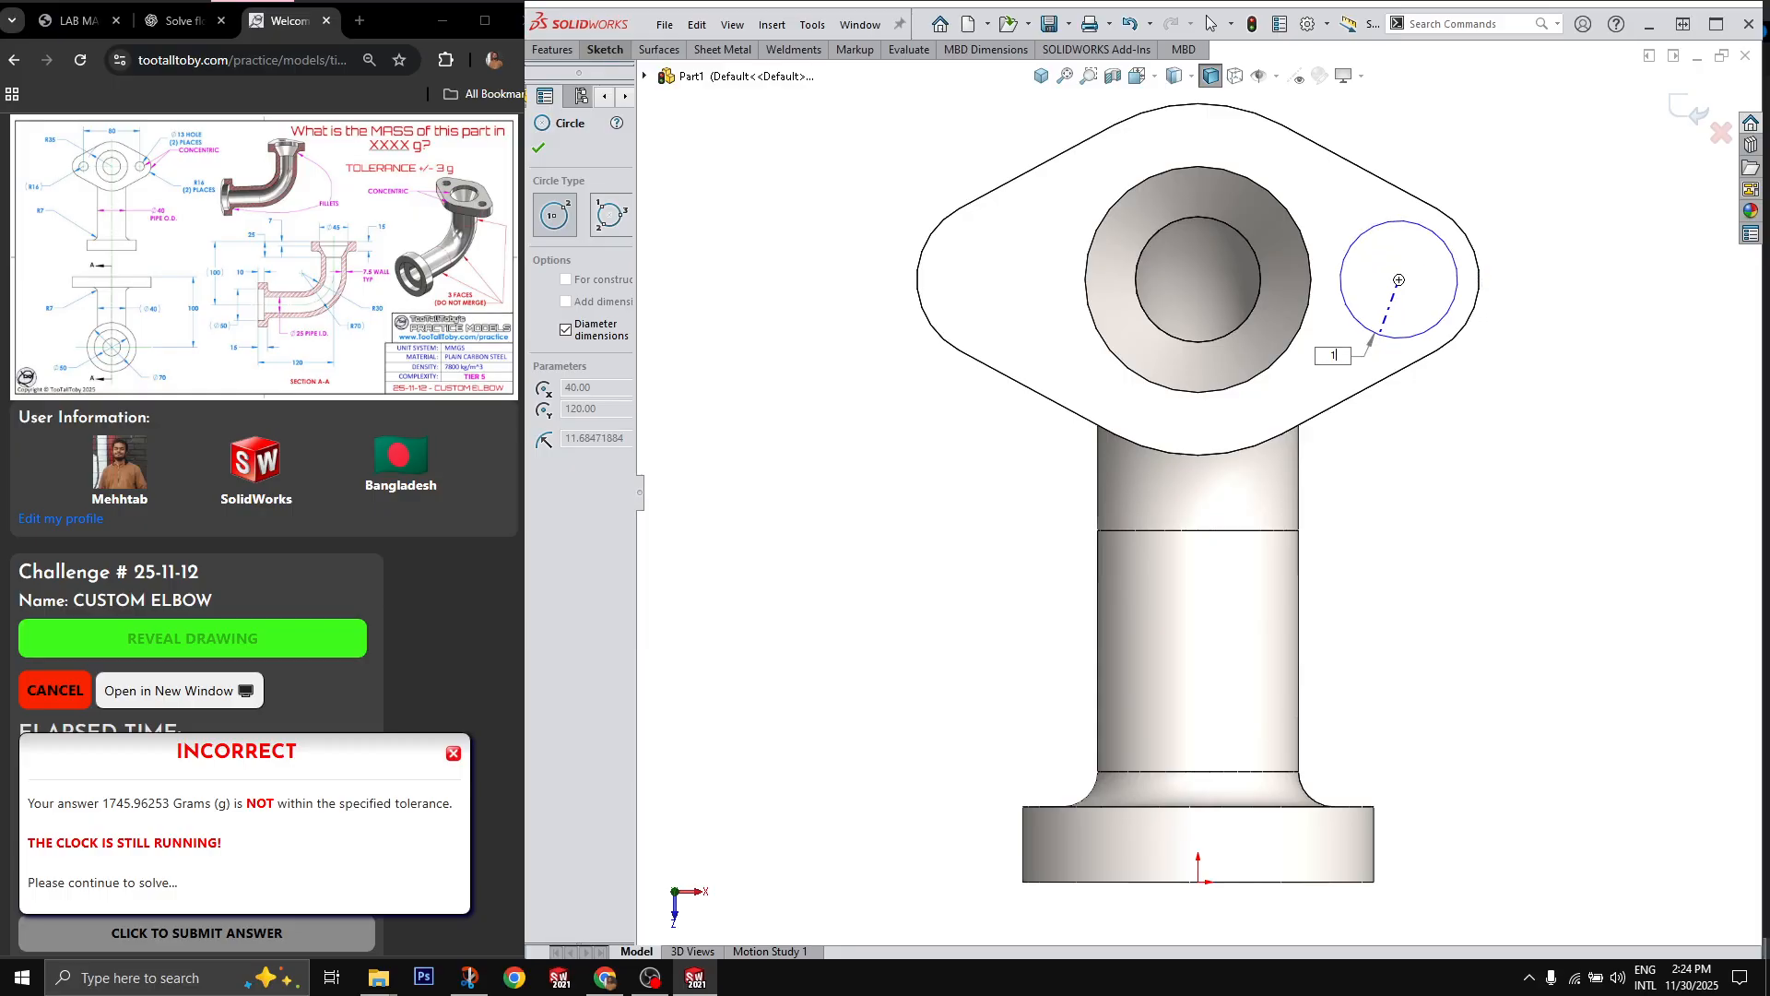
text(3)
key(Return)
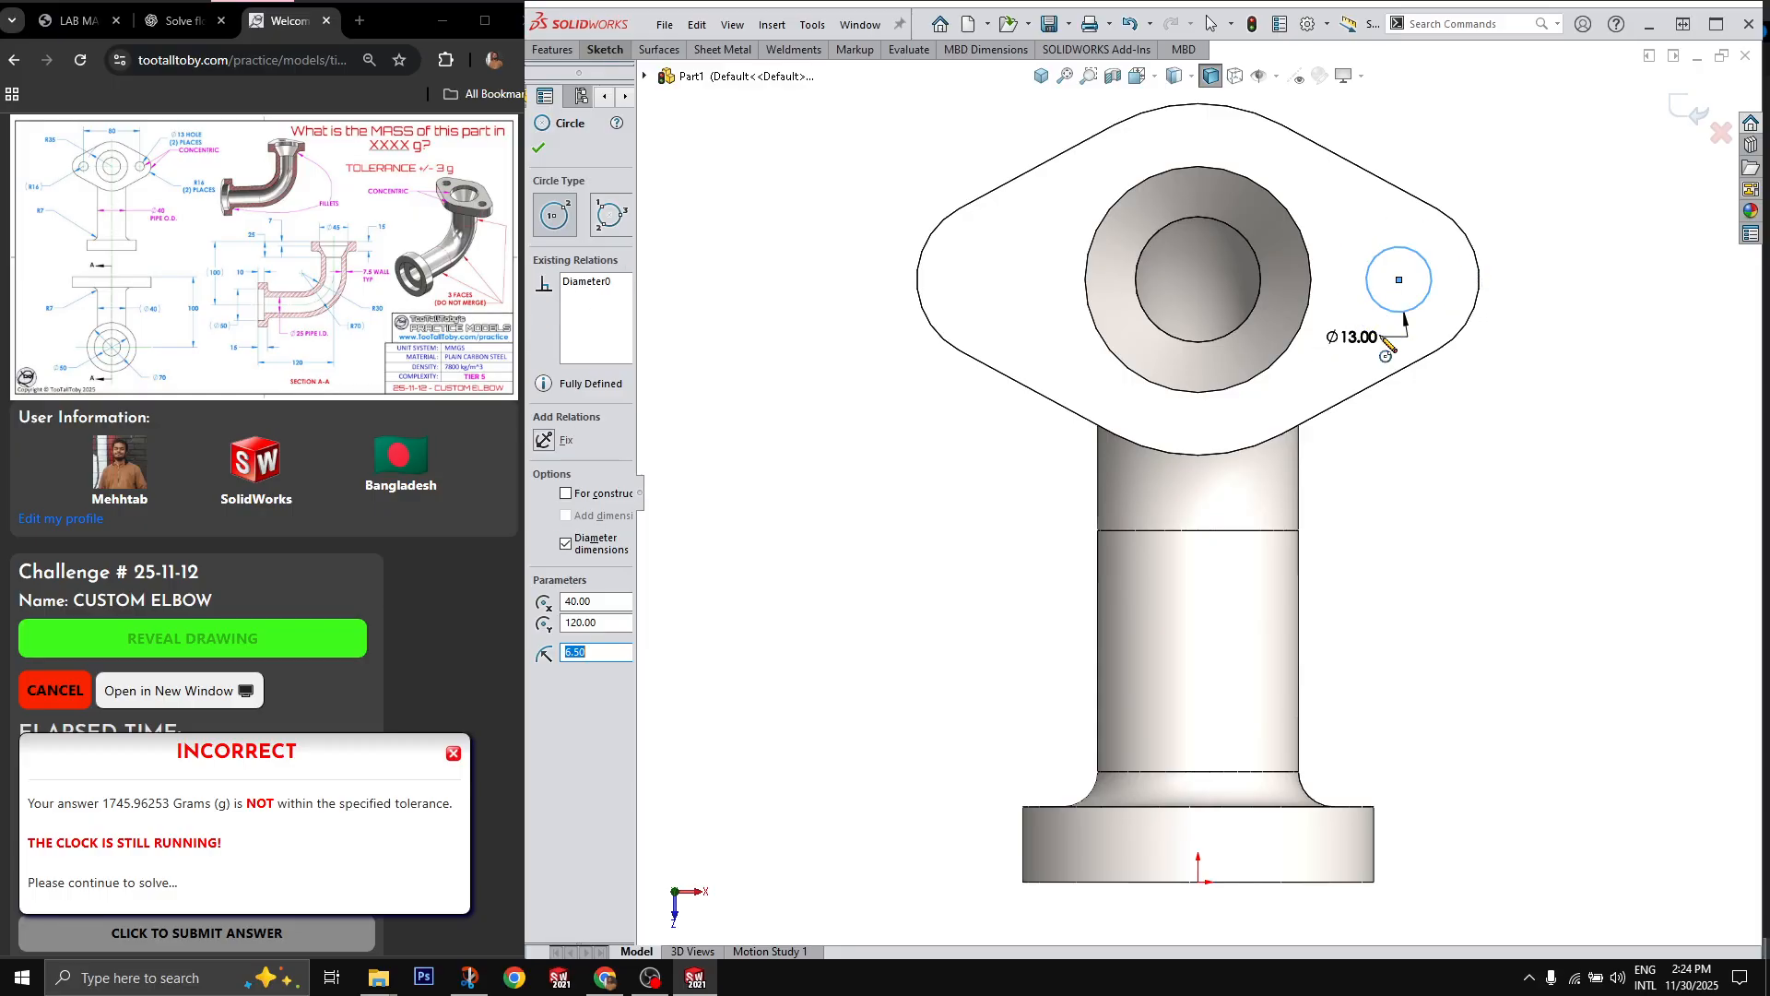
click(997, 280)
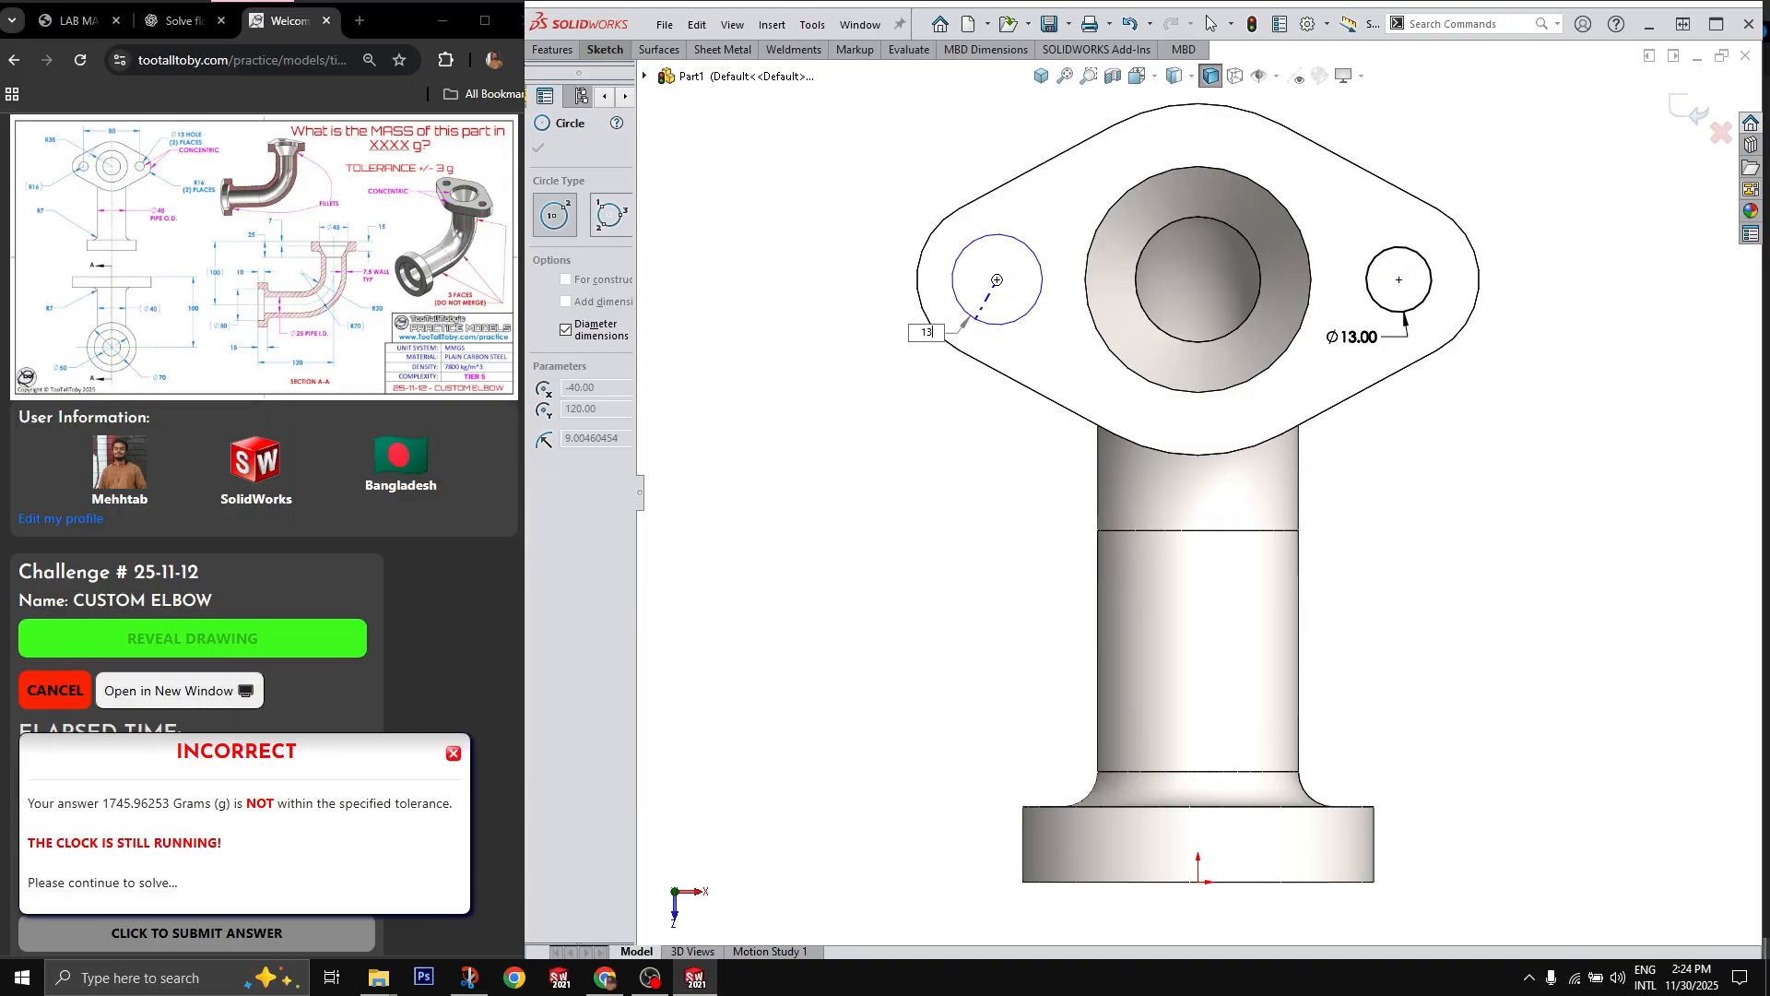
key(Return)
Step: Cut both 13 mm circles through all to make the upper flange's bolt holes
key(x)
right_click(1576, 578)
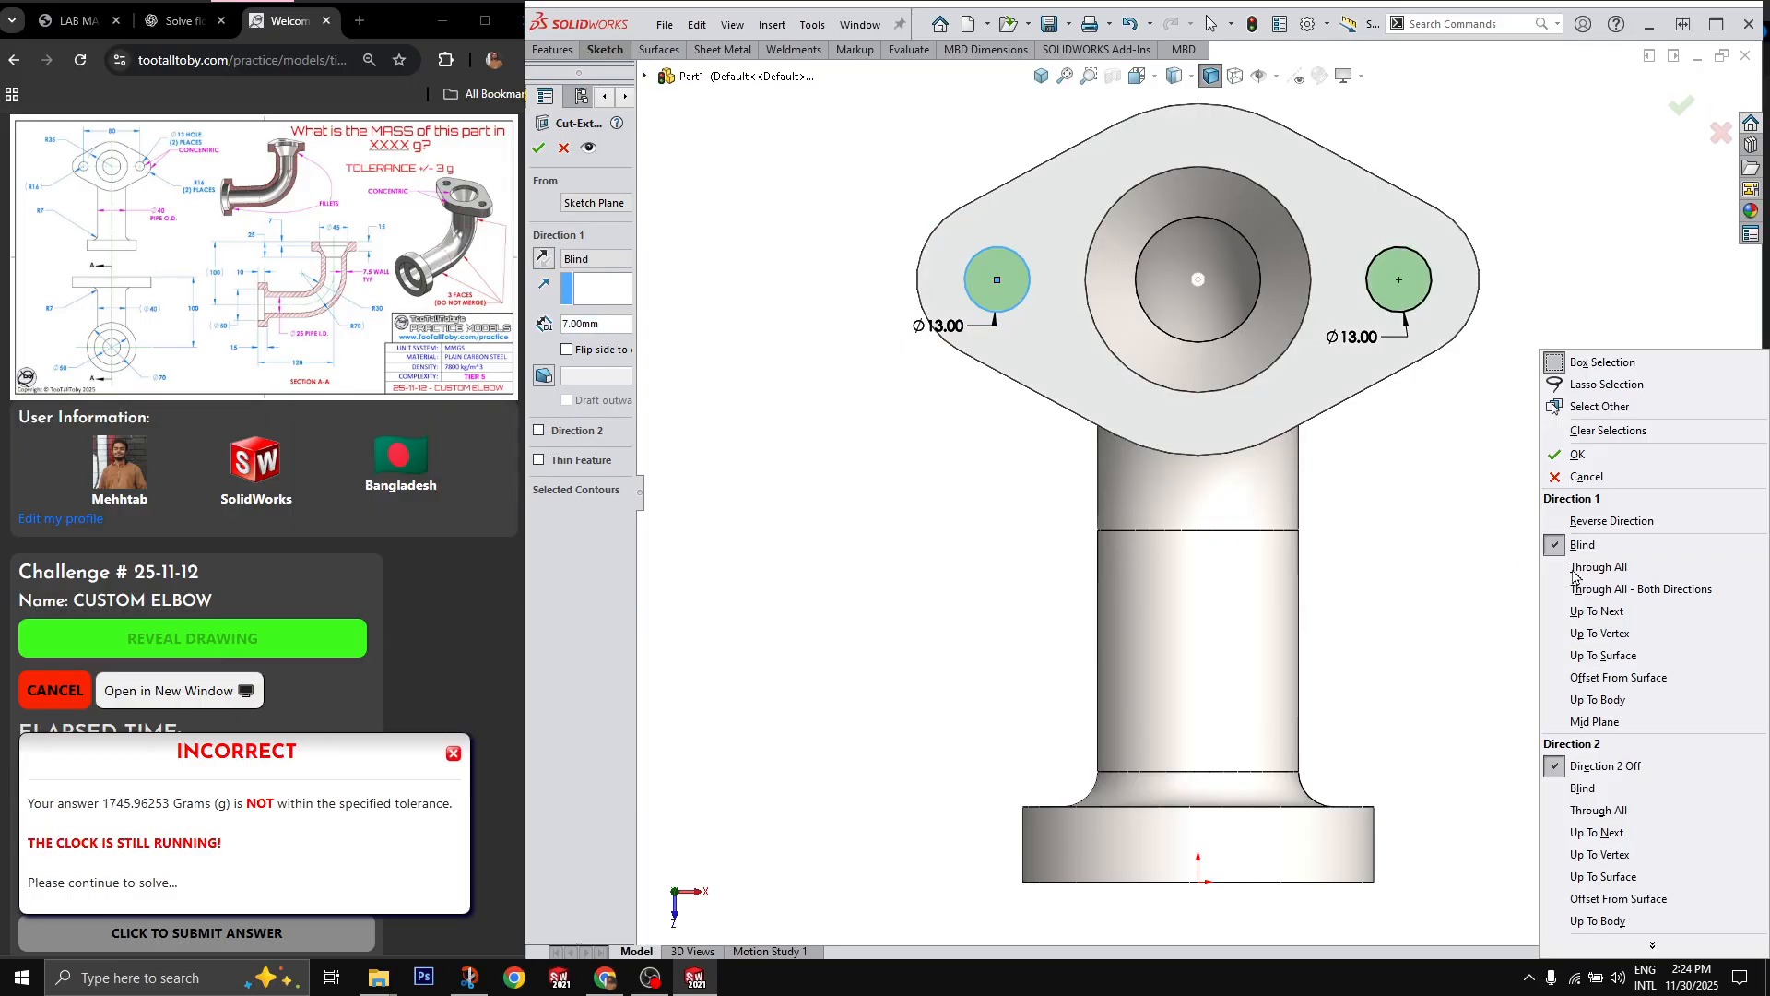
click(1575, 570)
key(Return)
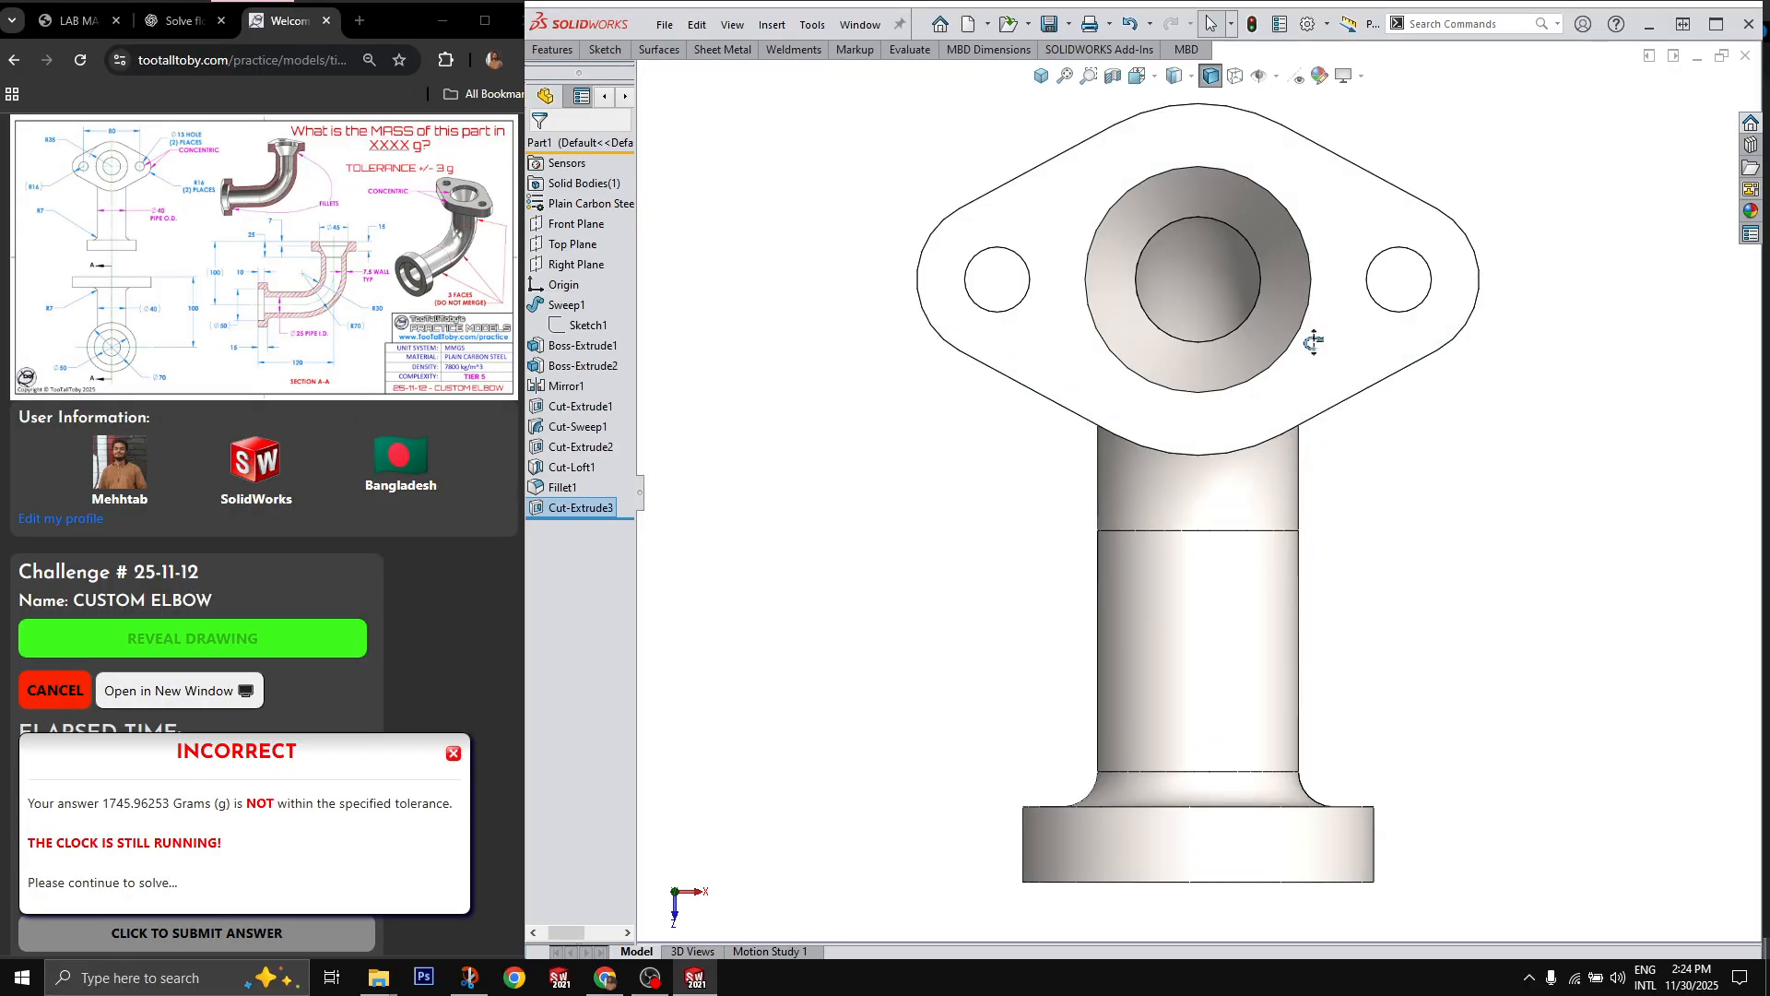
Step: Re-evaluate the part's mass, submit 1714.9 g as the new answer on the challenge page, and close the mass properties
key(ctrl+7)
key(m)
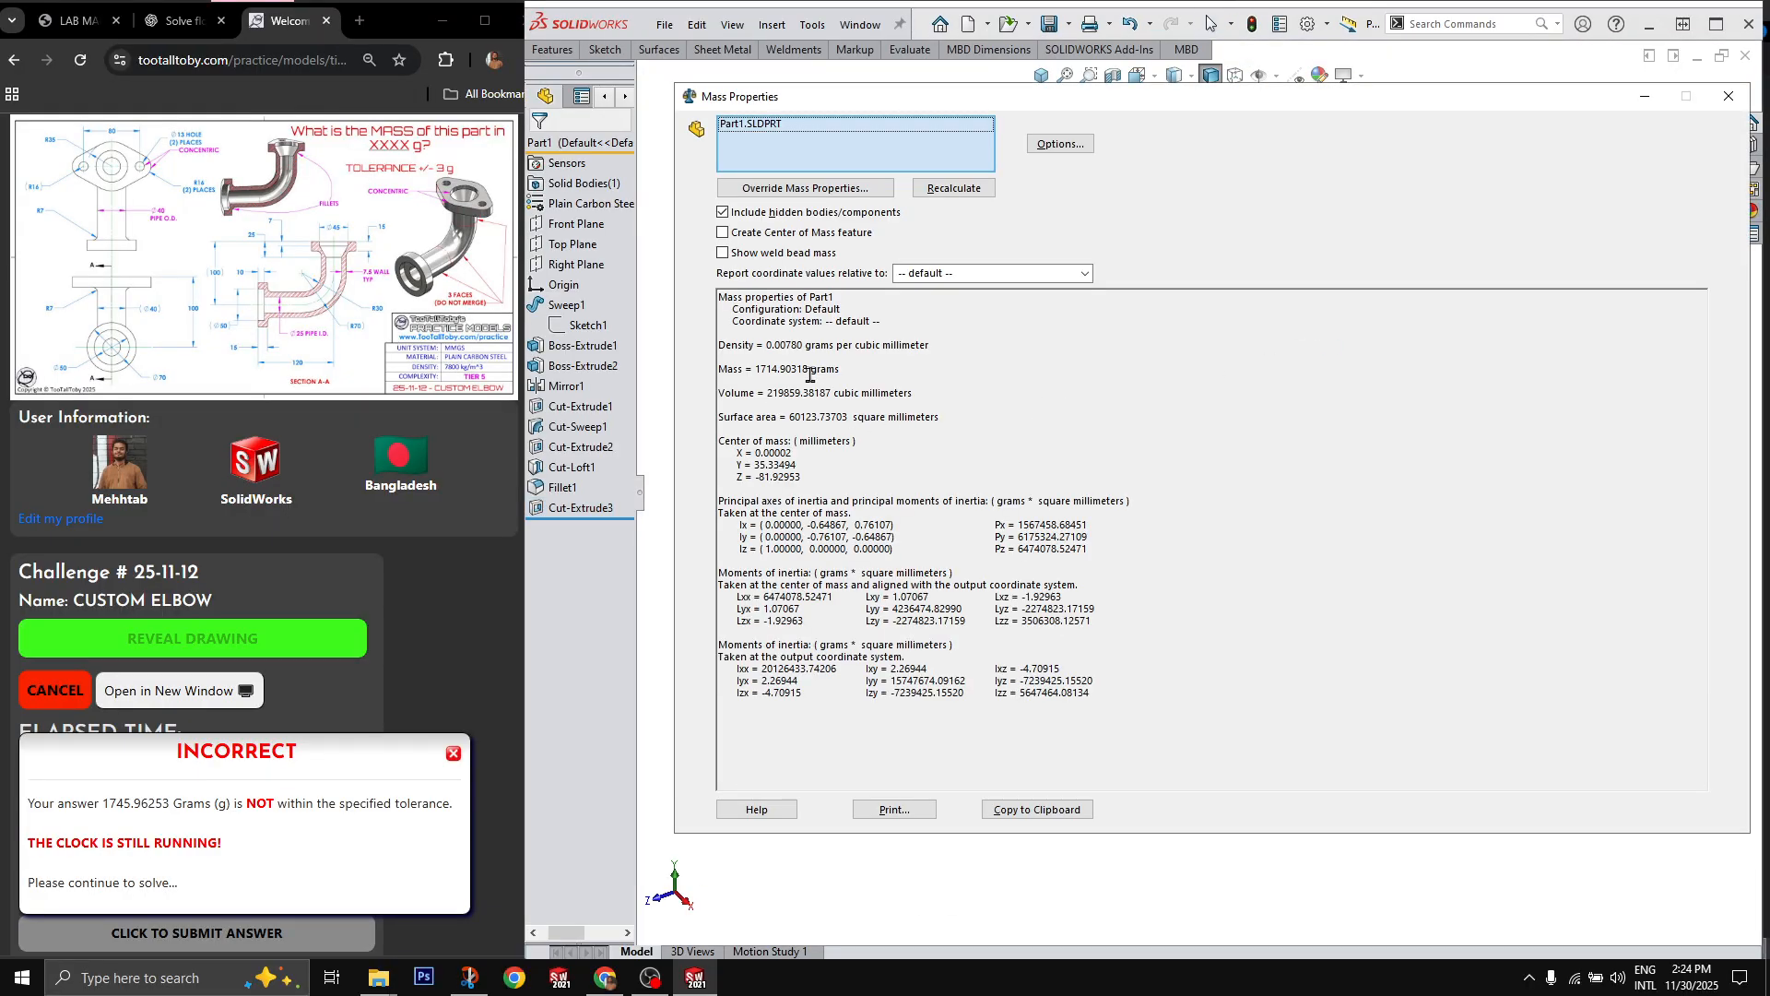
click(451, 754)
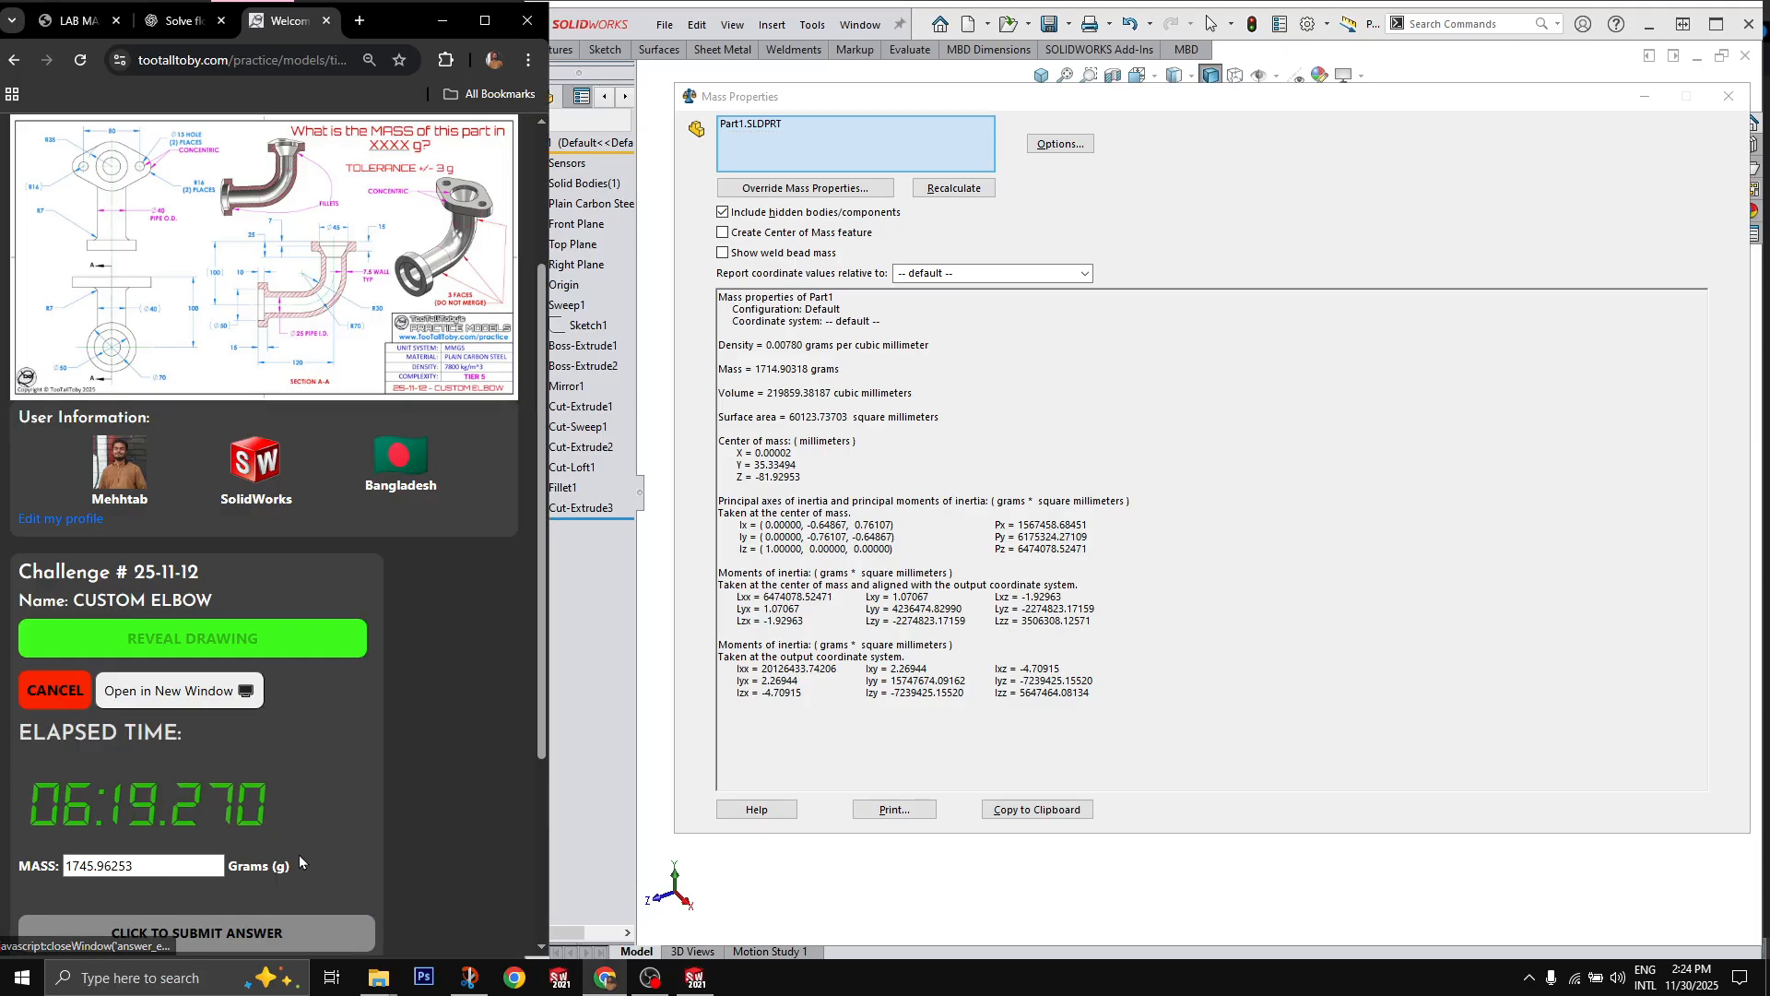
drag(220, 865, 3, 892)
text(1714.9)
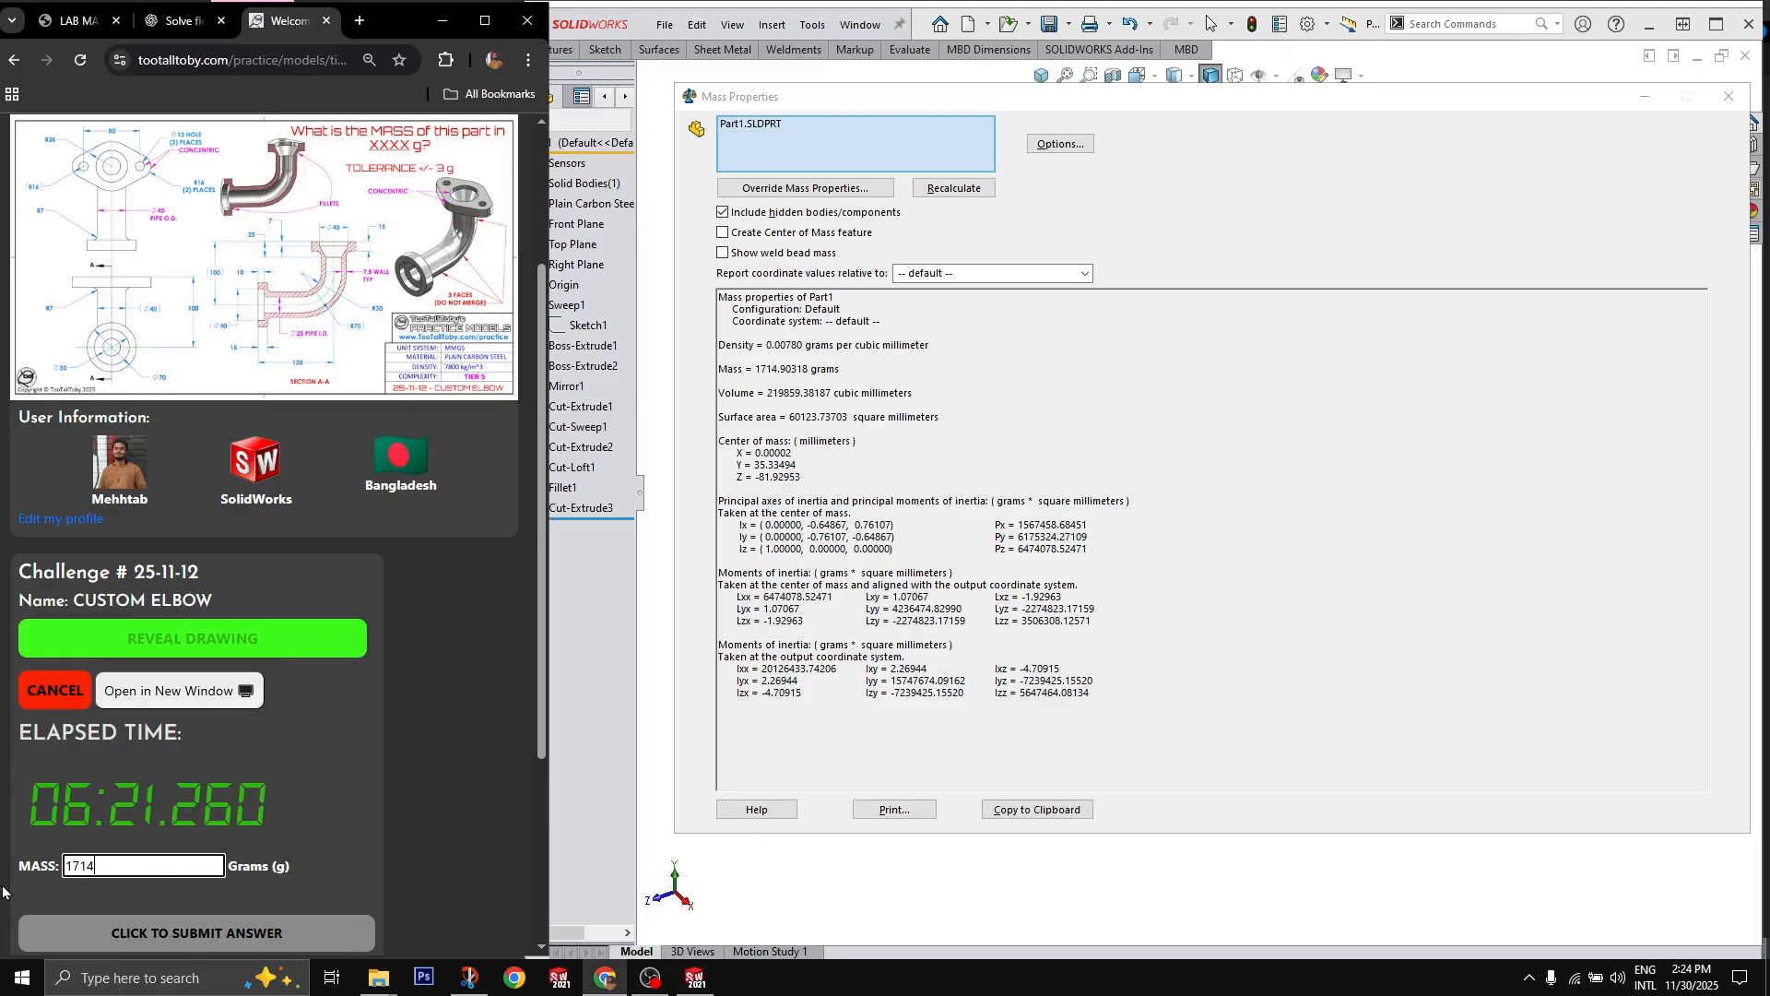
key(Return)
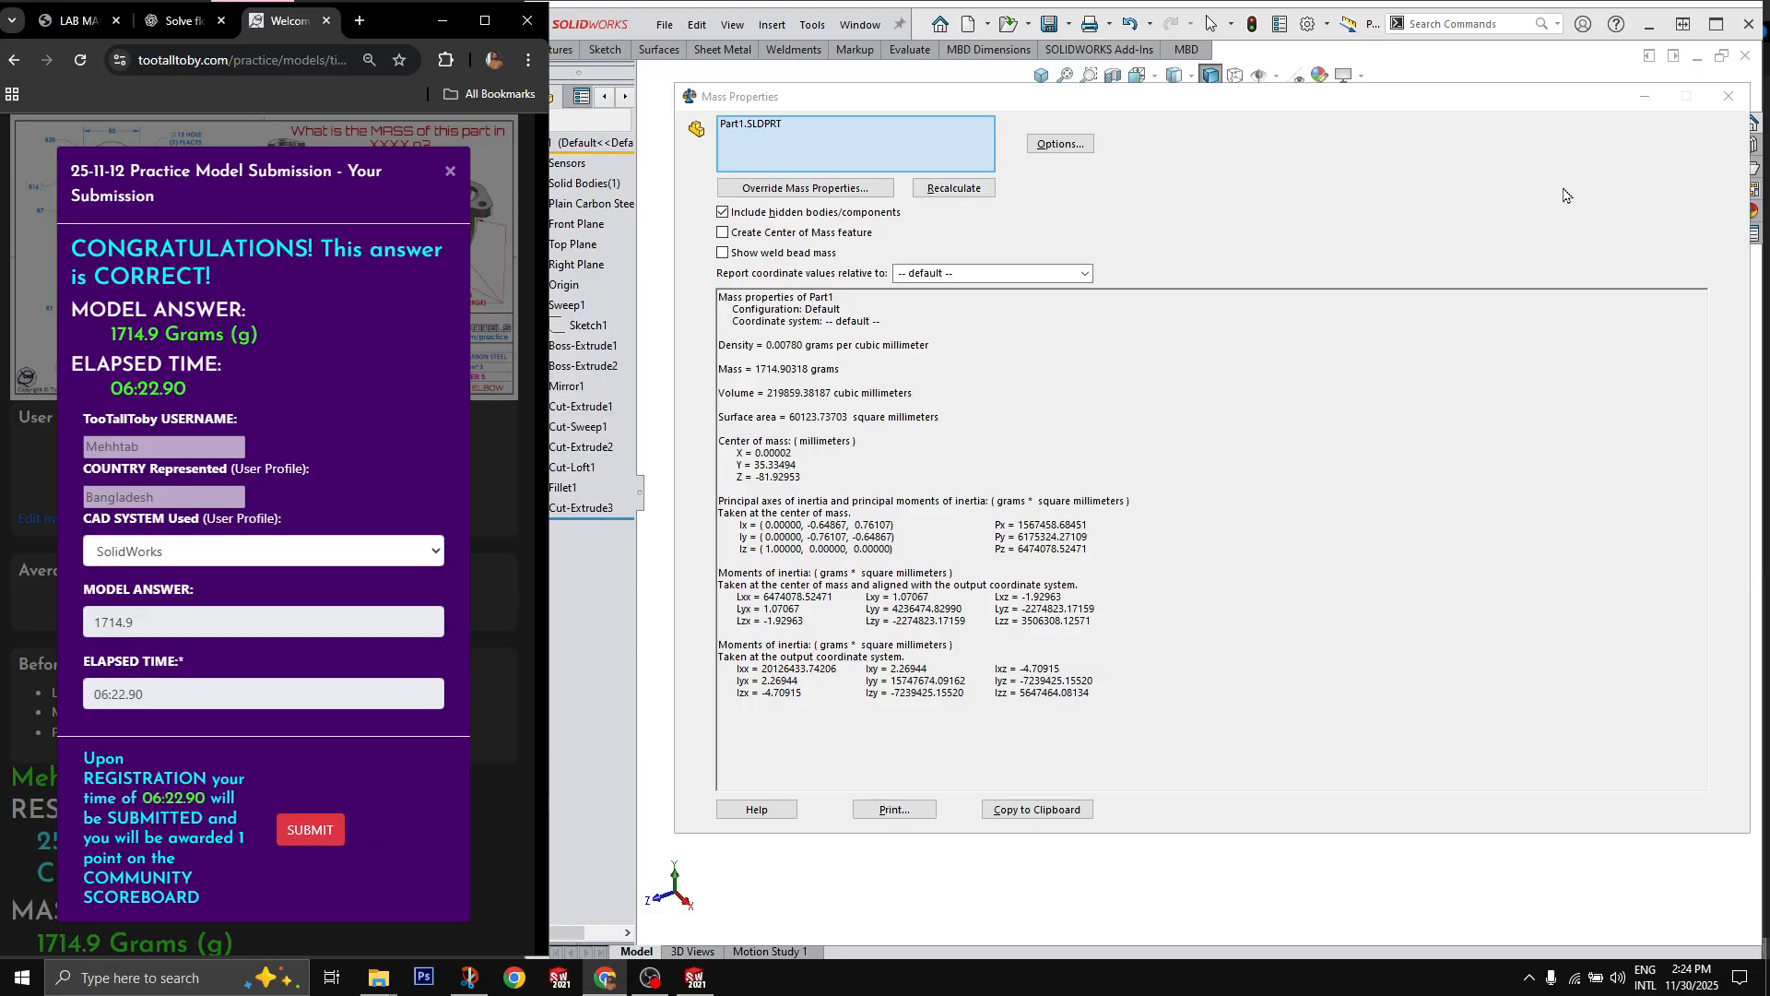
click(1729, 96)
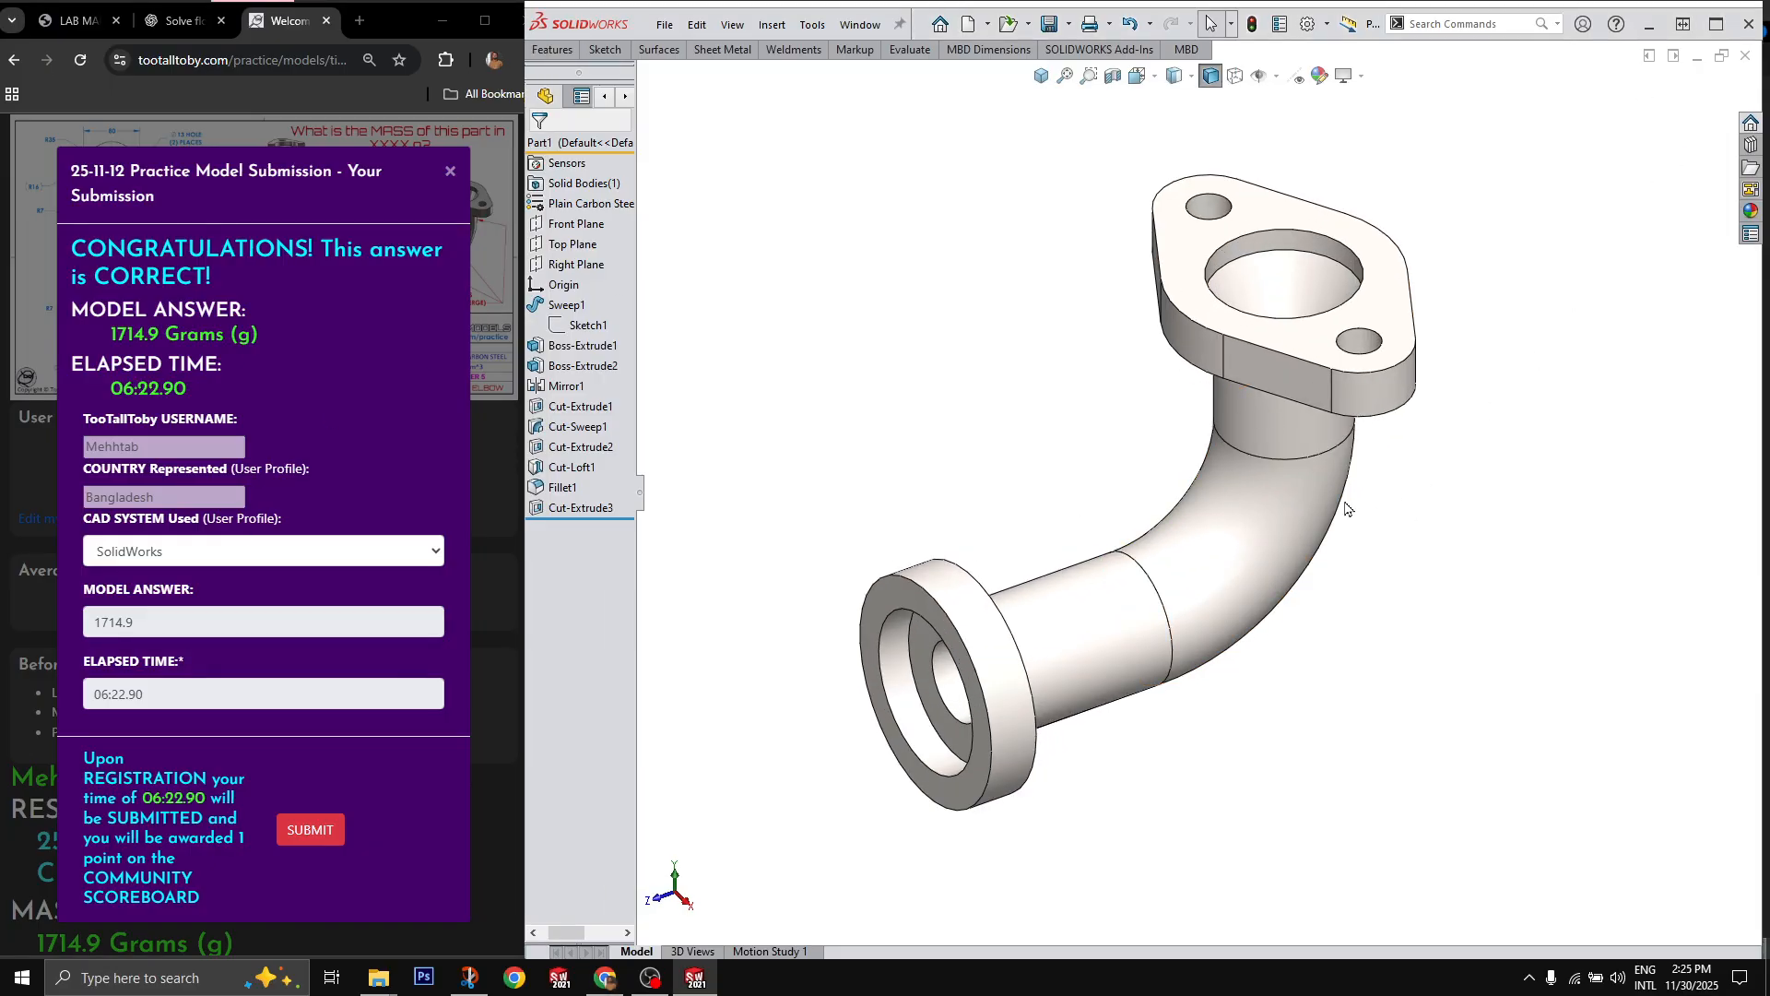
Step: Roll the feature history back to just after Mirror1, and step it forward through Cut-Loft1 to review the modelling order
middle_drag(1346, 508, 1382, 458)
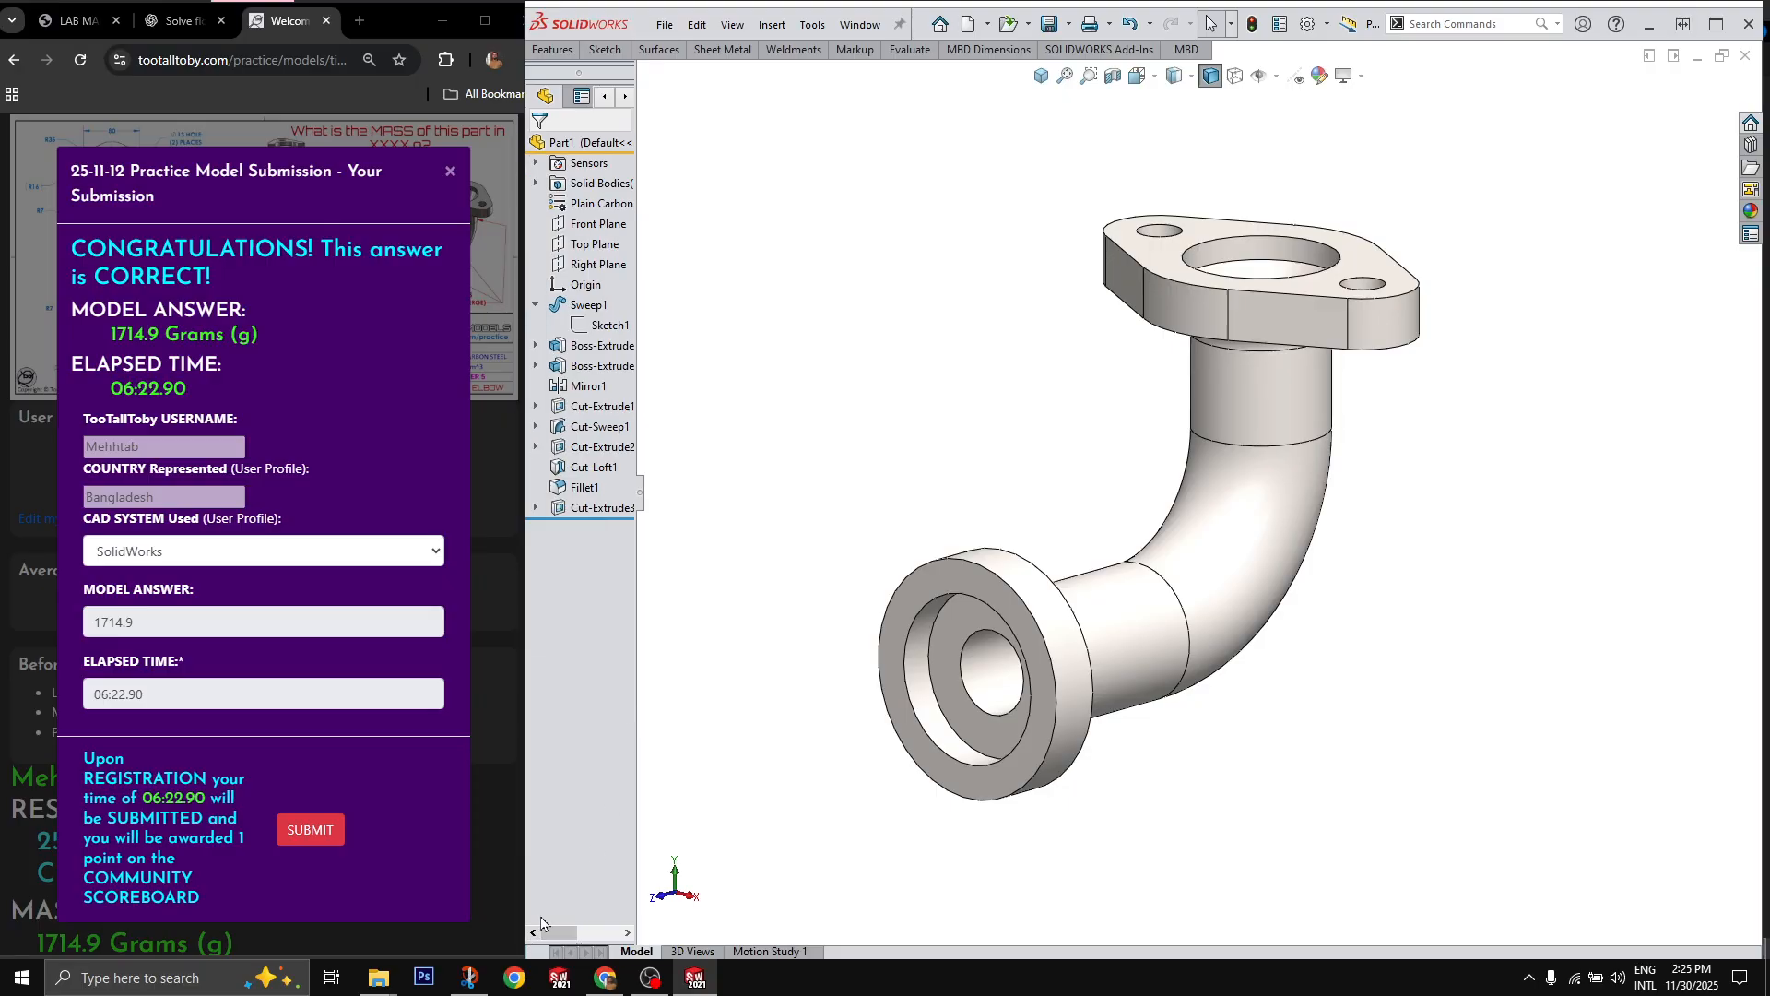
mouse_move(591, 530)
mouse_down()
mouse_move(599, 333)
mouse_move(624, 335)
mouse_move(590, 395)
mouse_up()
click(589, 386)
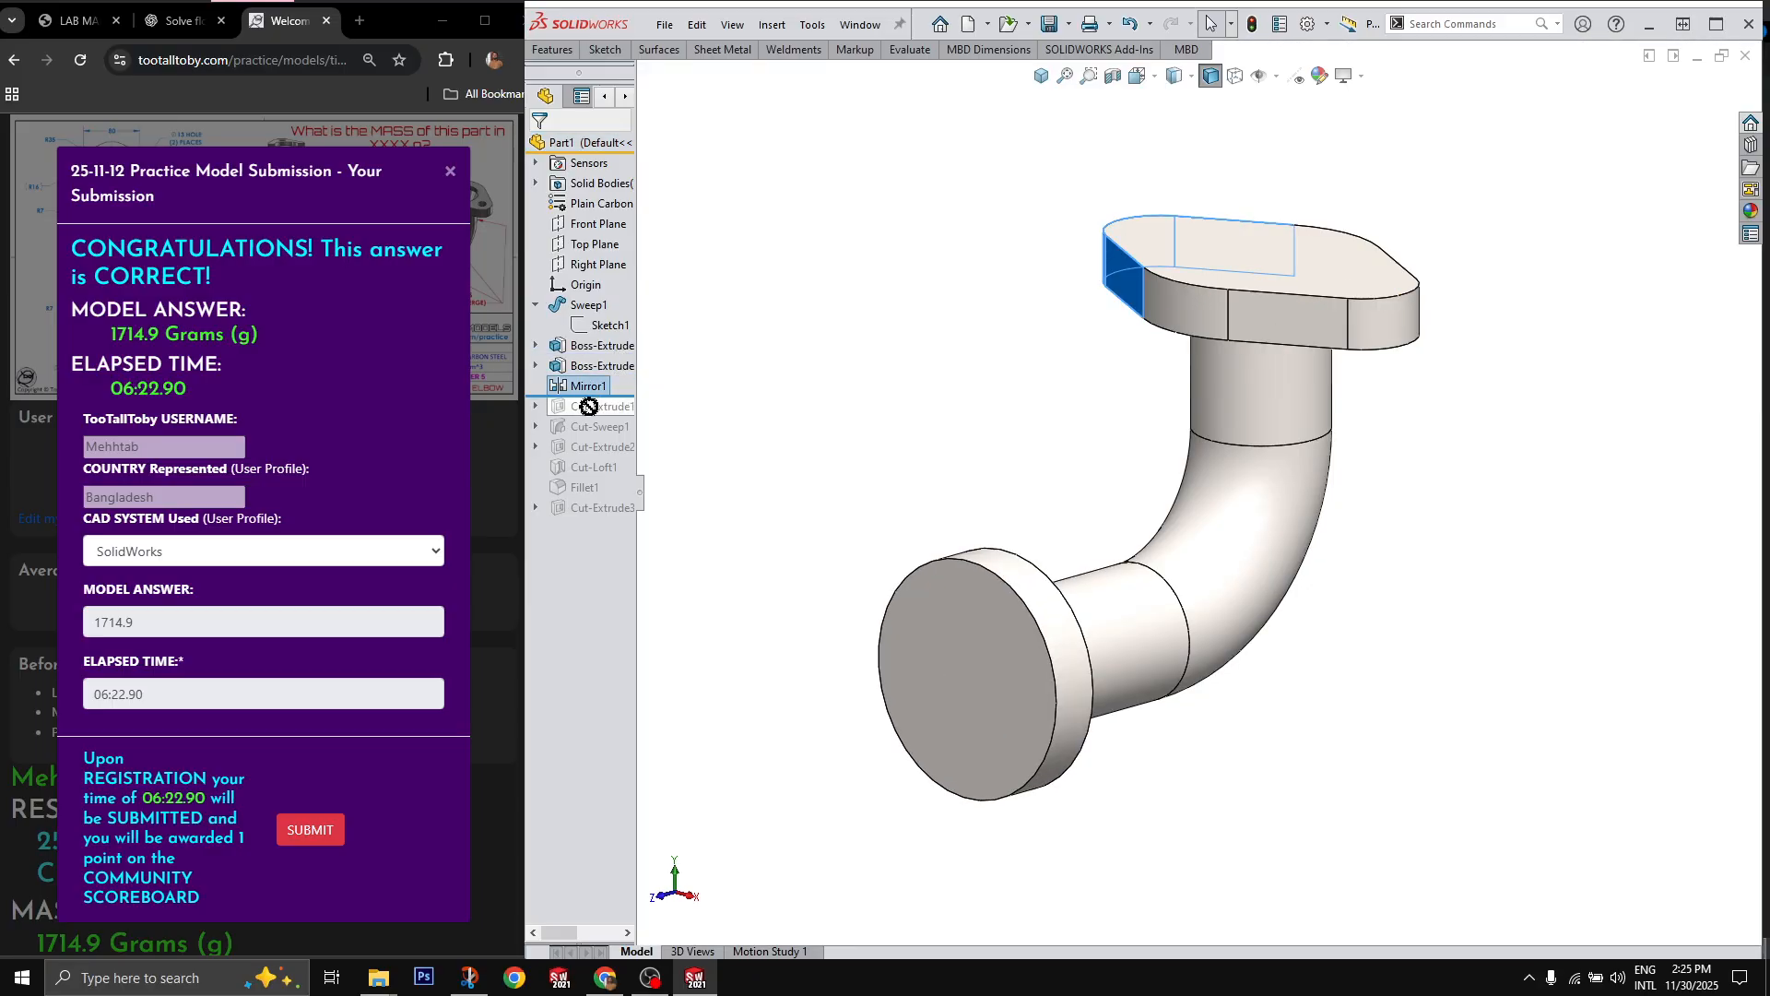
drag(595, 414, 553, 455)
click(556, 415)
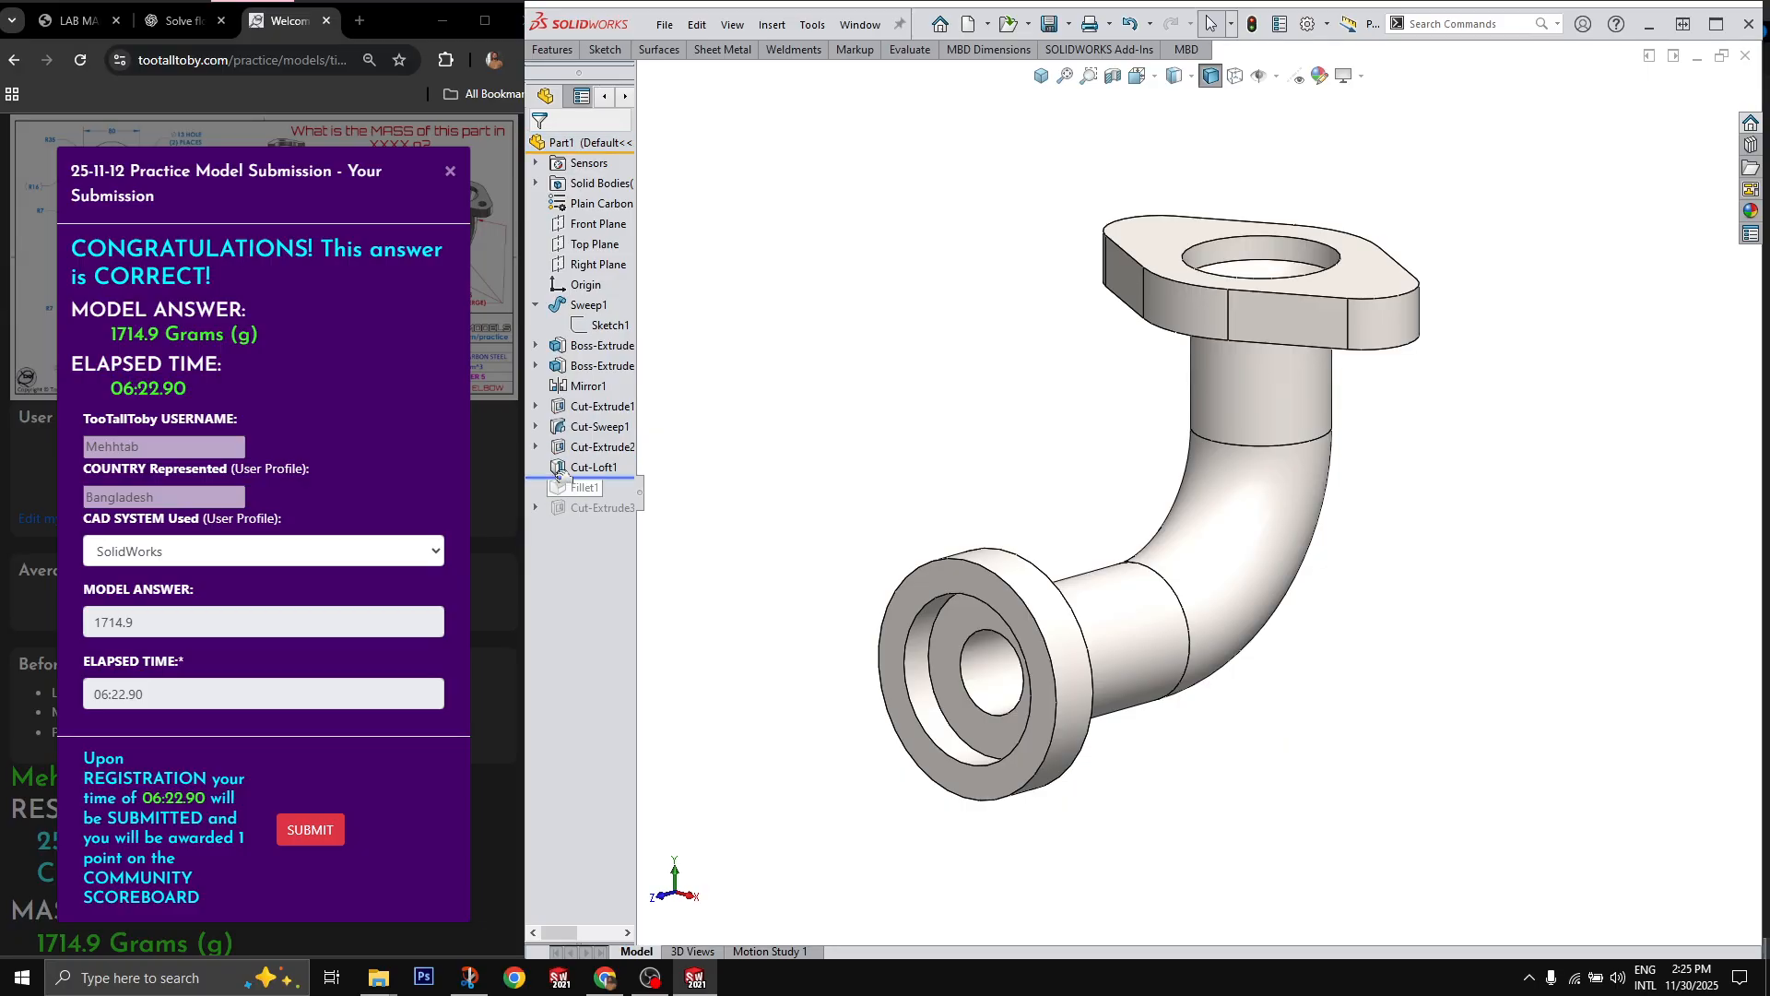
Step: Select Cut-Loft1 and examine its tapered bore inside the upper flange
click(592, 466)
scroll(1276, 366, down, 4)
middle_drag(1315, 359, 1238, 362)
scroll(1276, 366, up, 4)
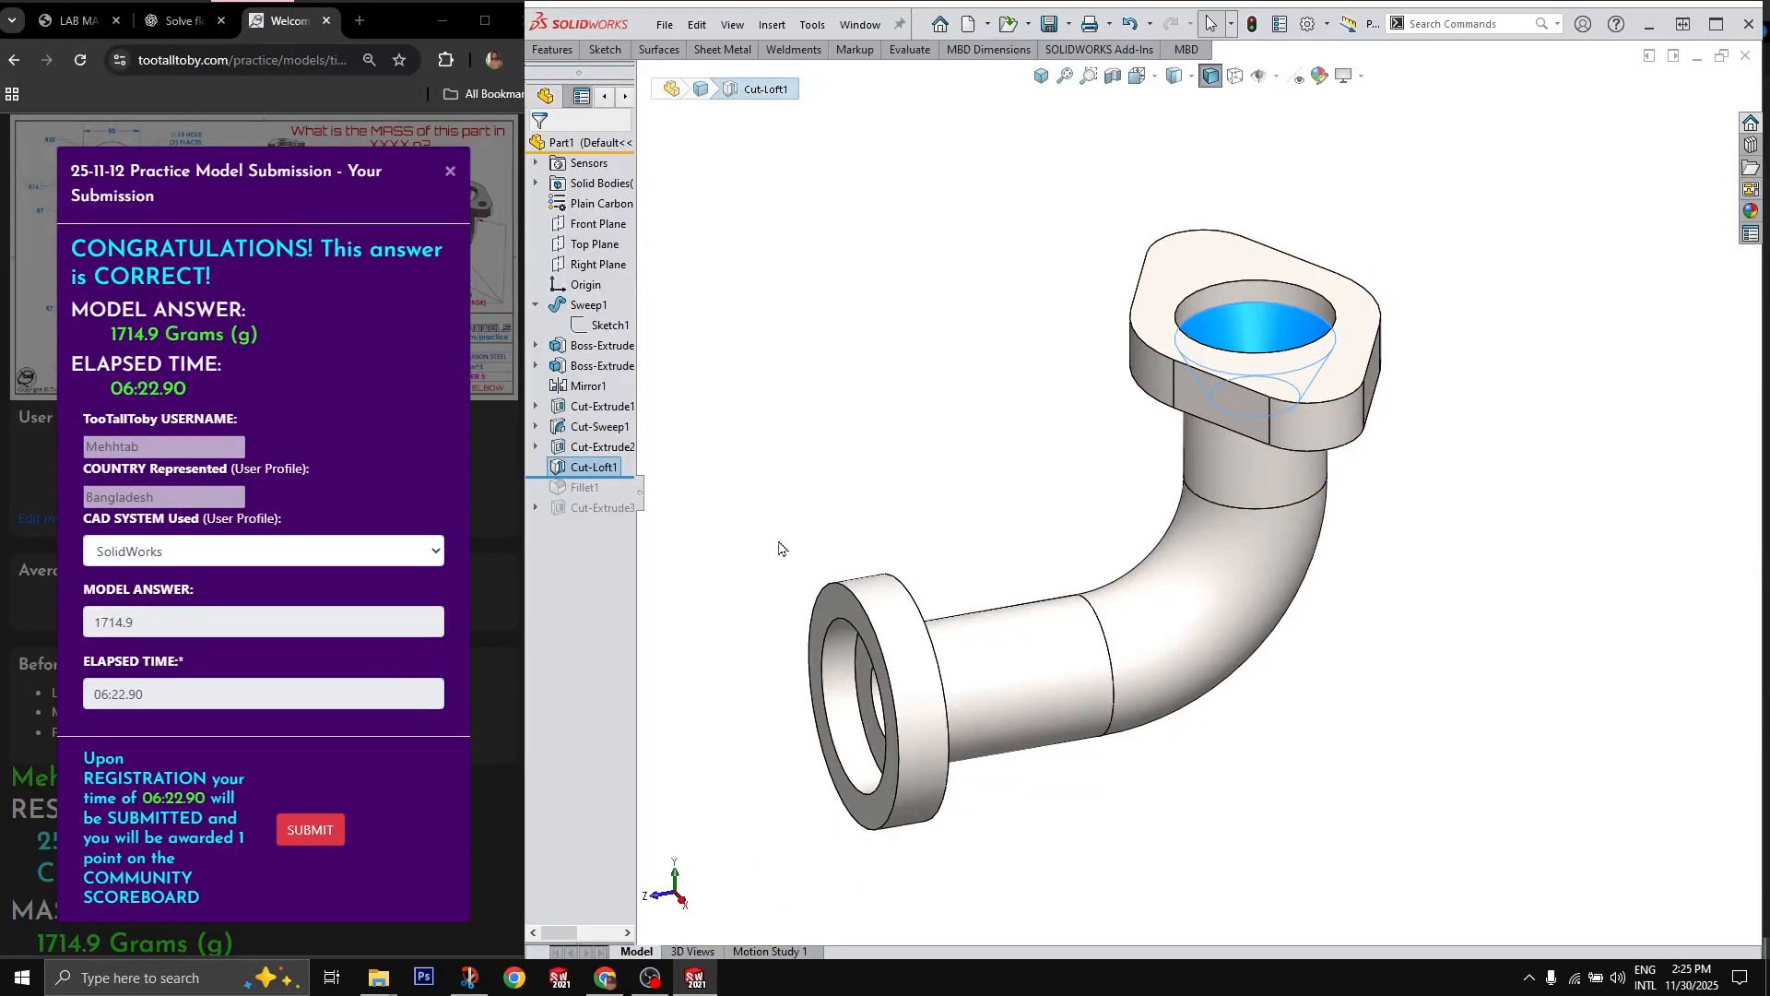
Step: Roll the feature history forward past Fillet1 and Cut-Extrude3, and review the complete elbow in isometric view
drag(591, 479, 584, 499)
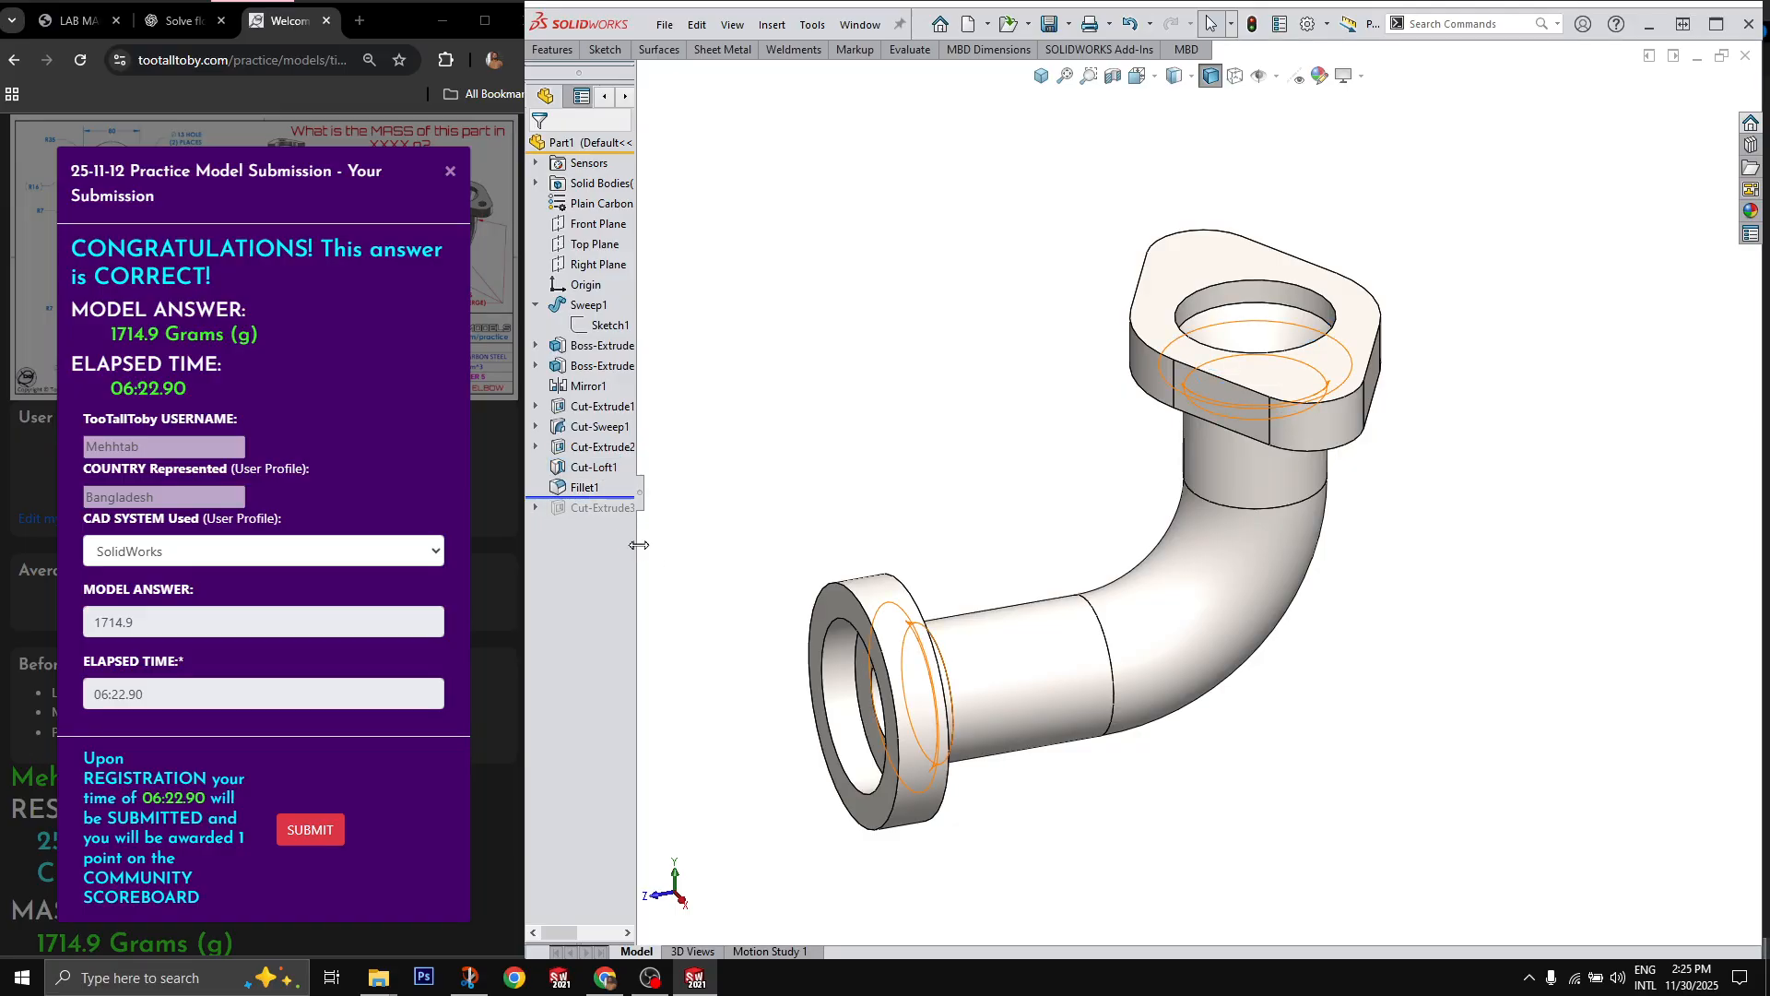
drag(591, 499, 586, 518)
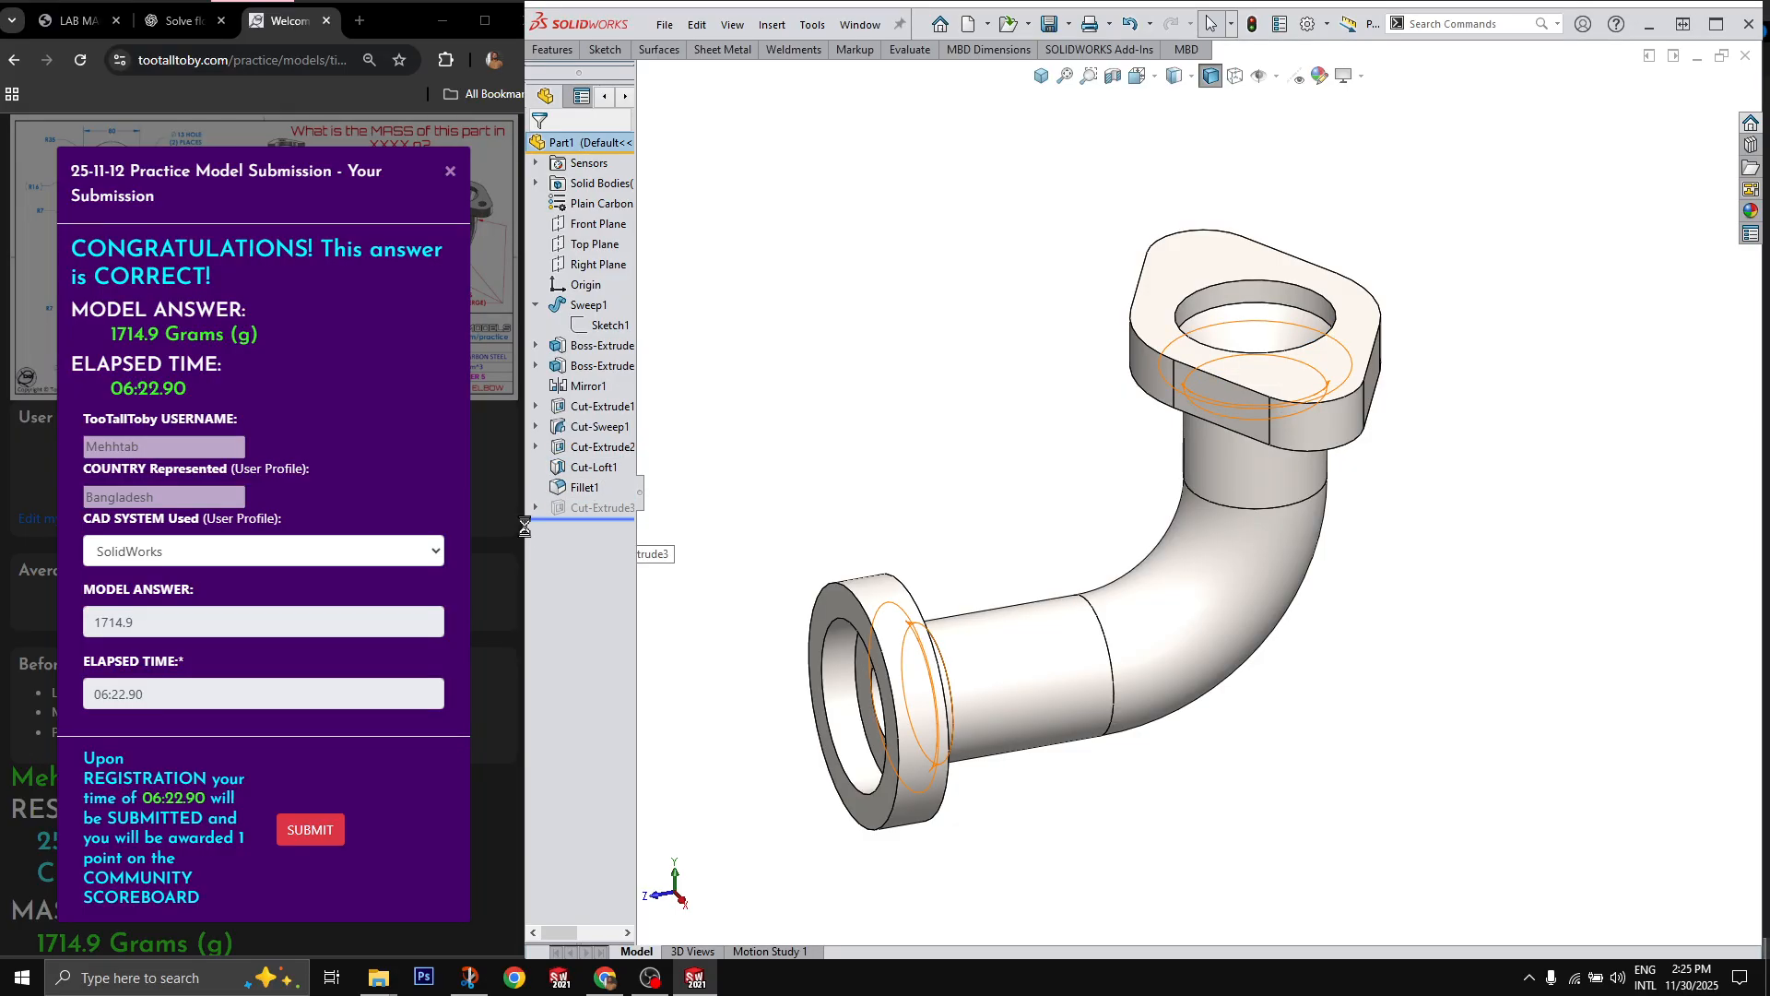
middle_drag(1001, 454, 1347, 510)
scroll(1255, 429, down, 2)
scroll(1255, 428, up, 1)
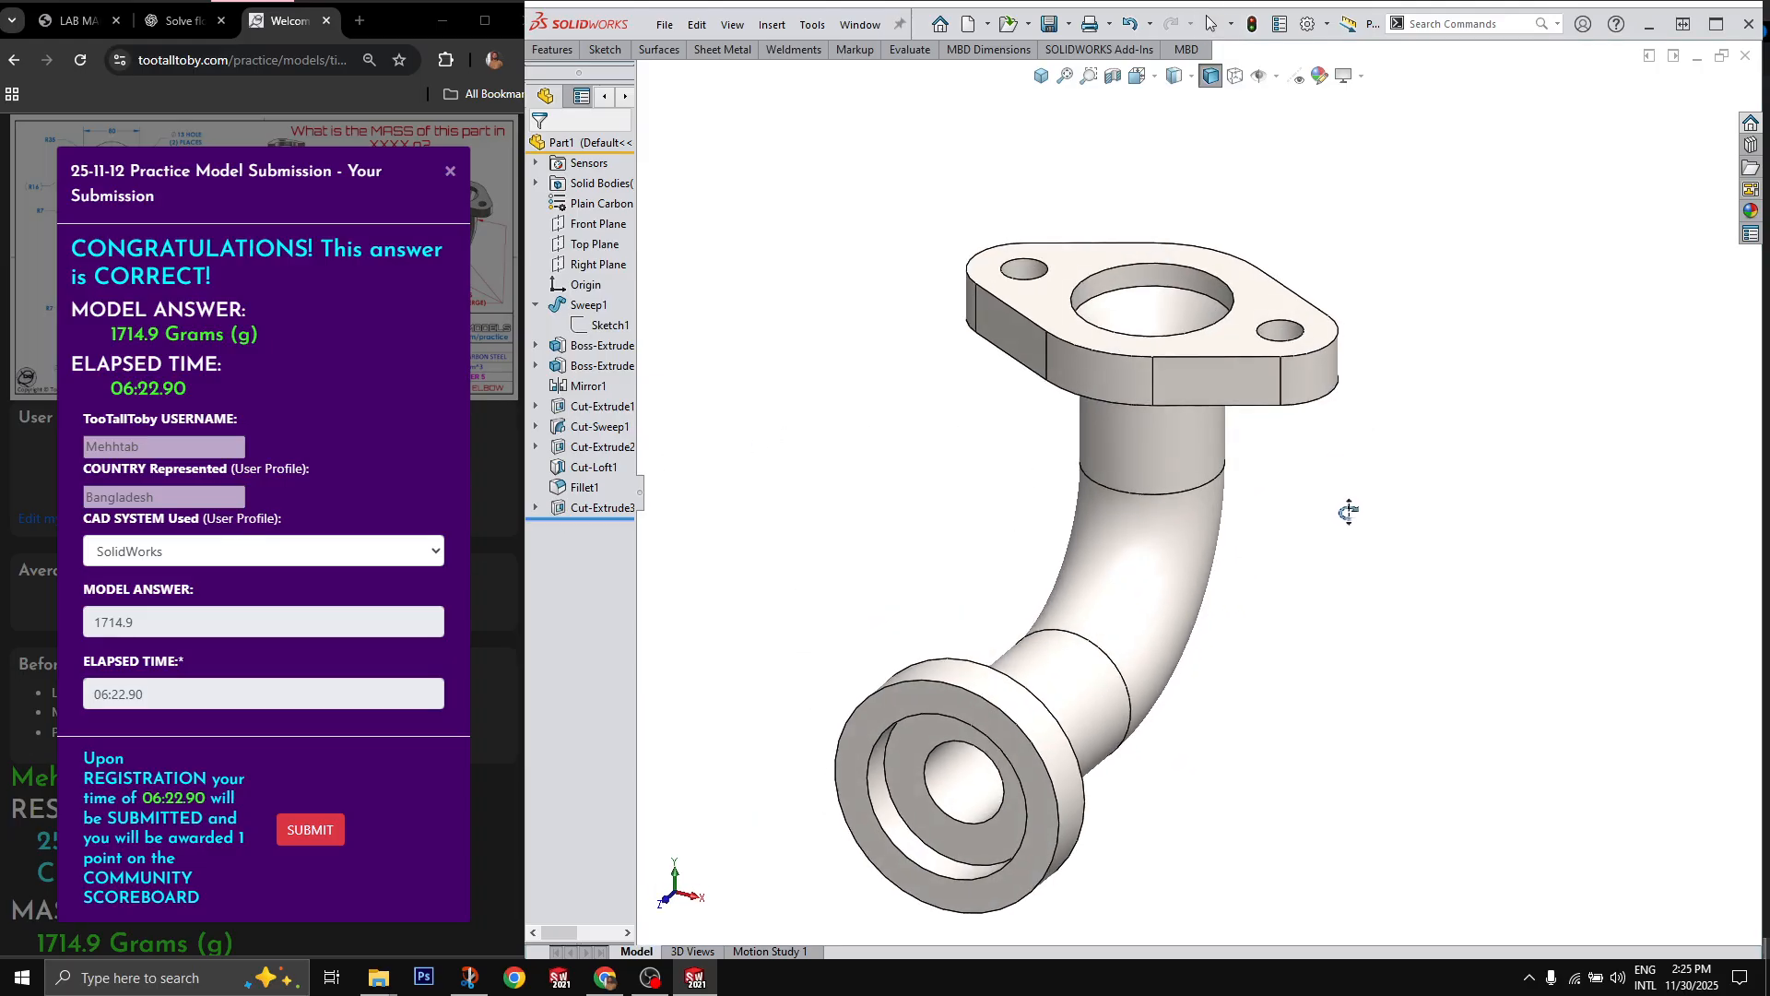
key(ctrl+7)
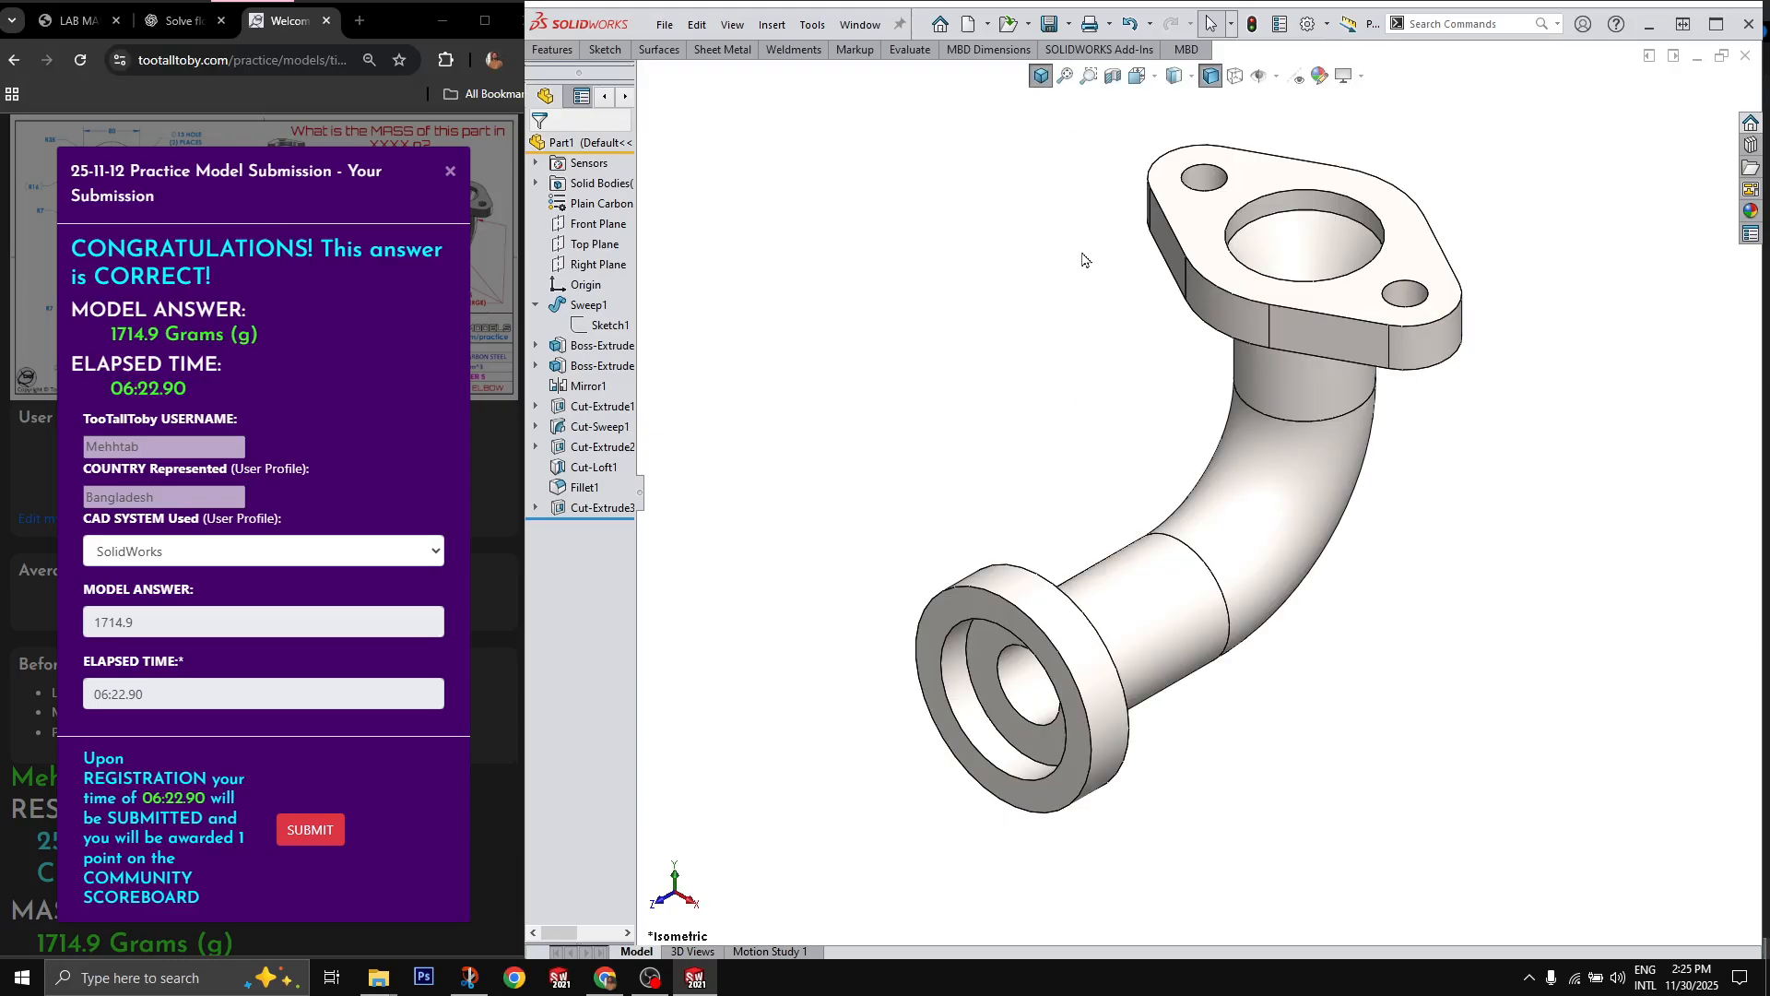
scroll(1082, 253, up, 1)
scroll(1082, 276, down, 1)
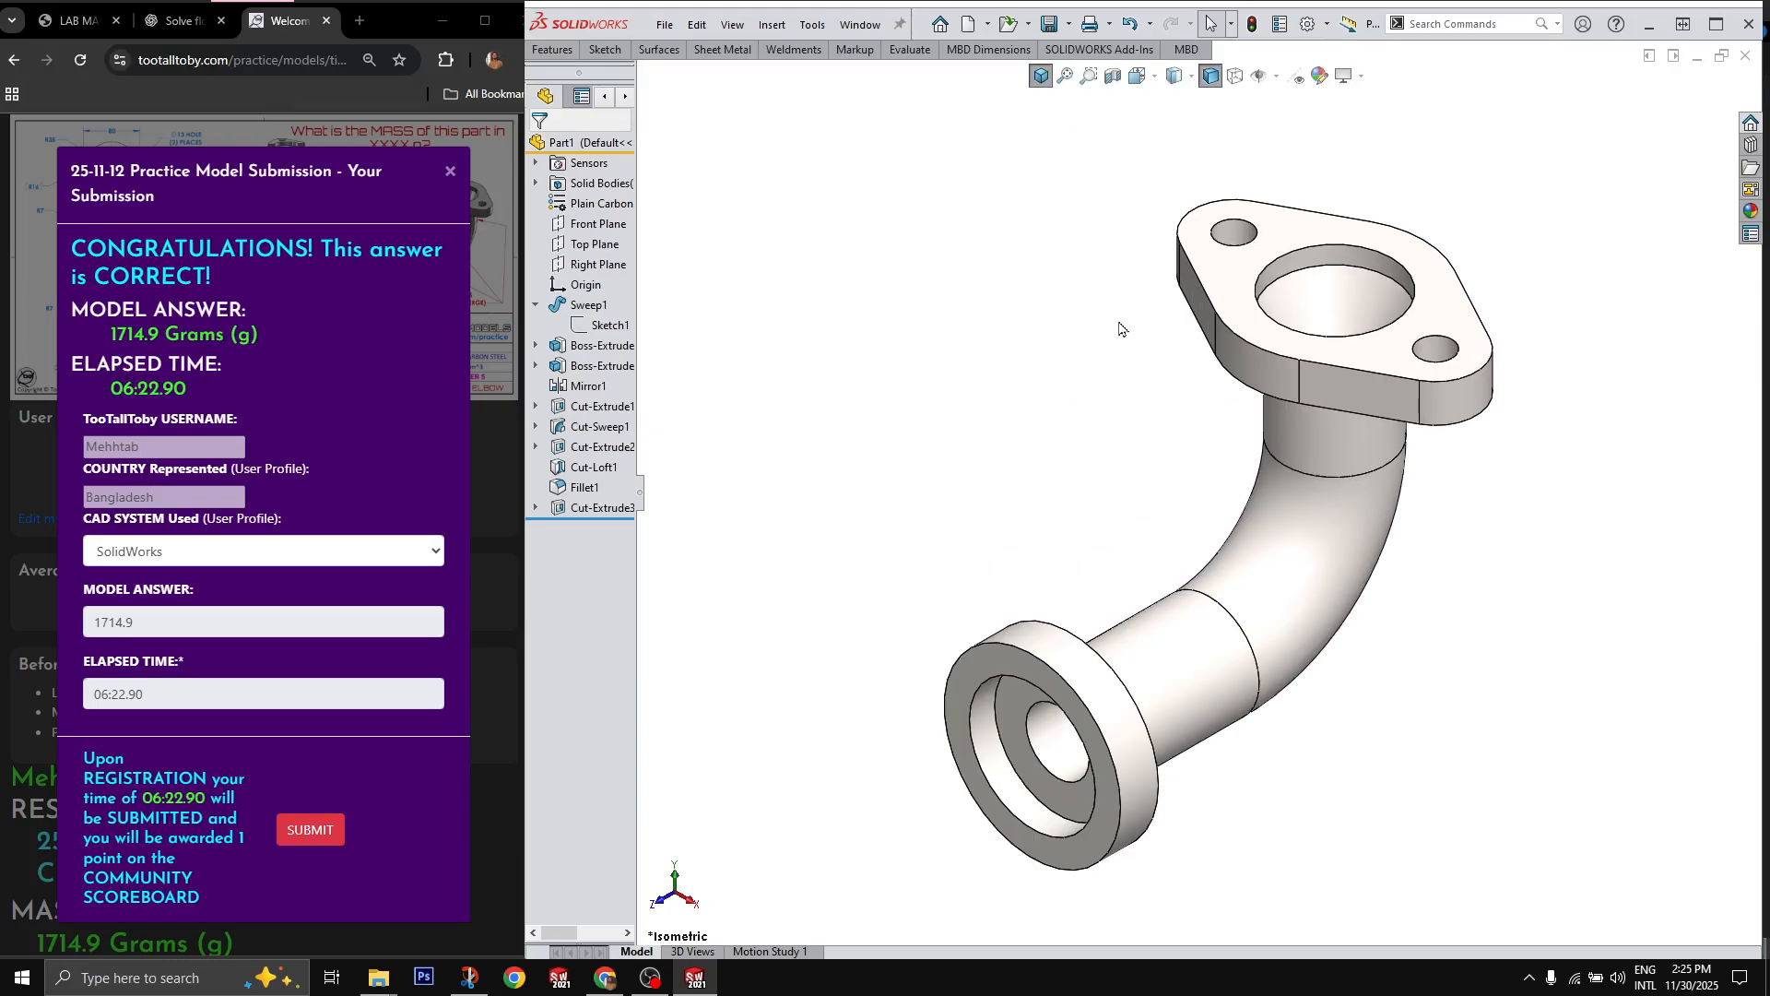